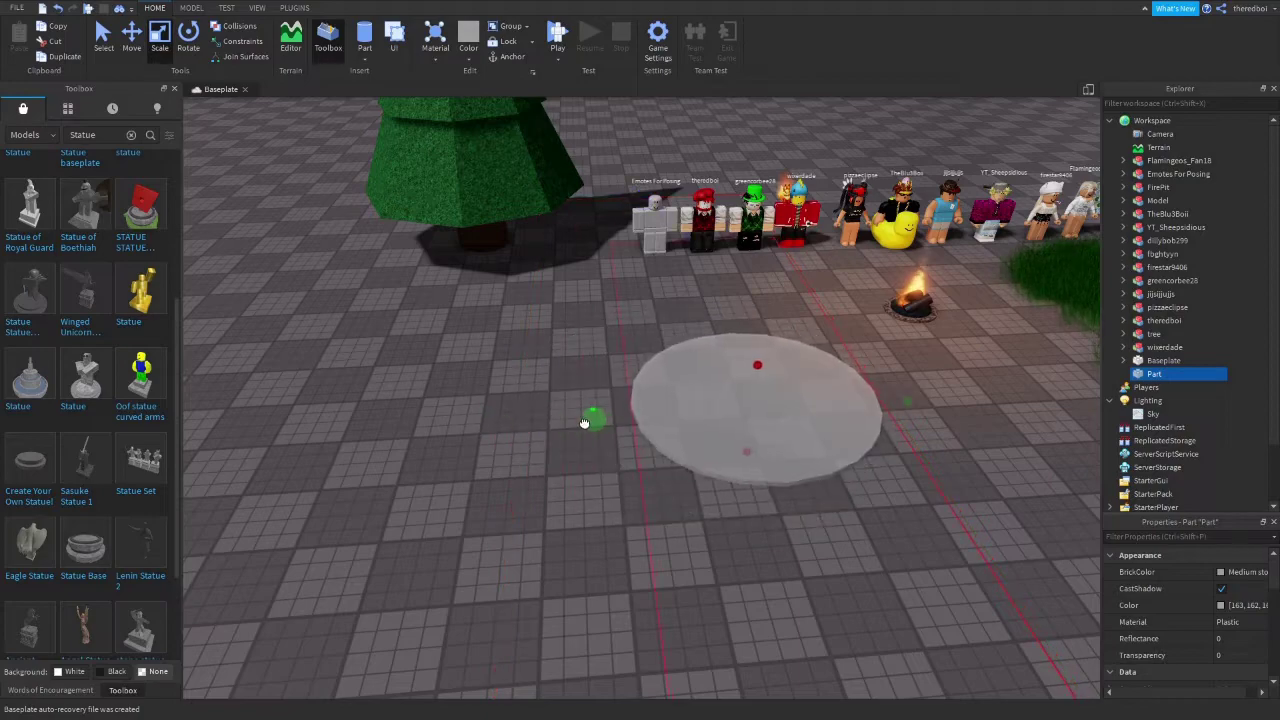
Adjust the height of the cylinder part to form a low, wide base disc on the baseplate.
{"action": "right_click_drag", "start_coordinate": [640, 250], "coordinate": [713, 289]}
{"action": "left_click", "coordinate": [713, 289]}
{"action": "left_click_drag", "start_coordinate": [660, 360], "coordinate": [630, 310]}
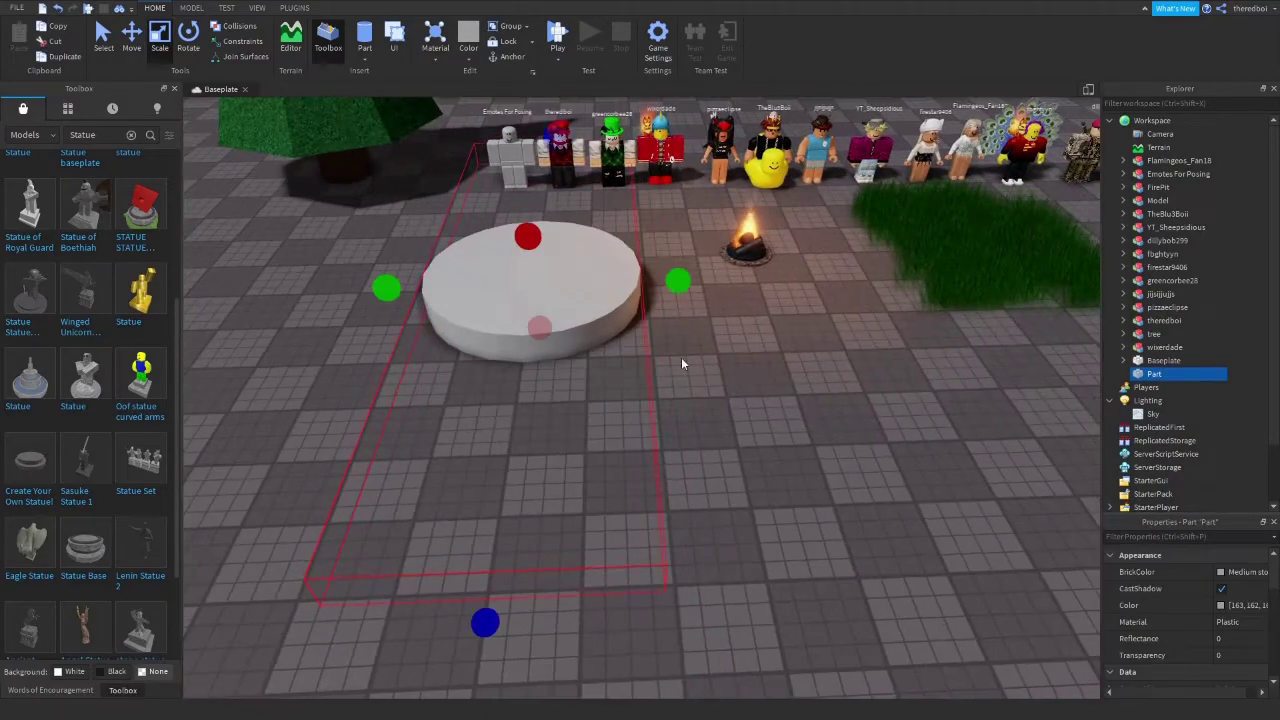
{"action": "right_click_drag", "start_coordinate": [681, 357], "coordinate": [650, 300]}
{"action": "left_click_drag", "start_coordinate": [643, 424], "coordinate": [640, 464]}
Duplicate the base disc and scale the copy into a slightly narrower second tier on top of it.
{"action": "key", "text": "ctrl+d"}
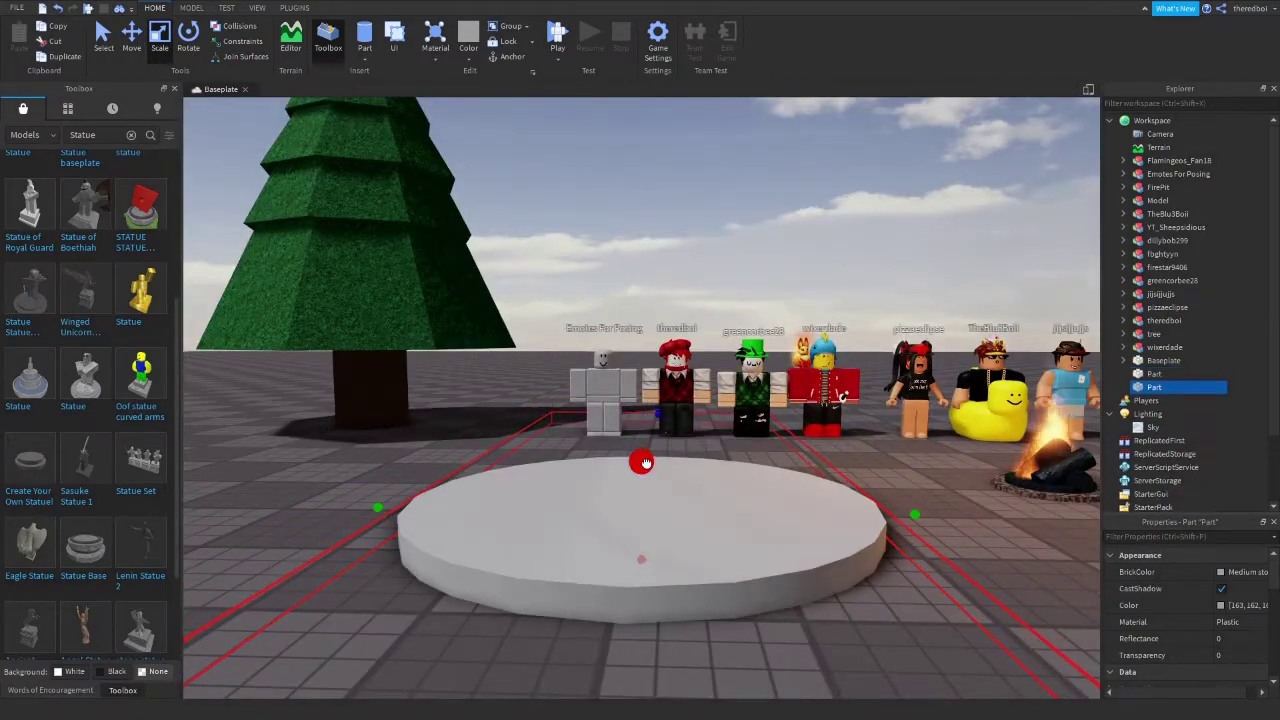
{"action": "right_click_drag", "start_coordinate": [641, 430], "coordinate": [634, 410]}
{"action": "scroll", "coordinate": [634, 412], "scroll_direction": "down", "scroll_amount": 4}
{"action": "scroll", "coordinate": [339, 166], "scroll_direction": "up", "scroll_amount": 3}
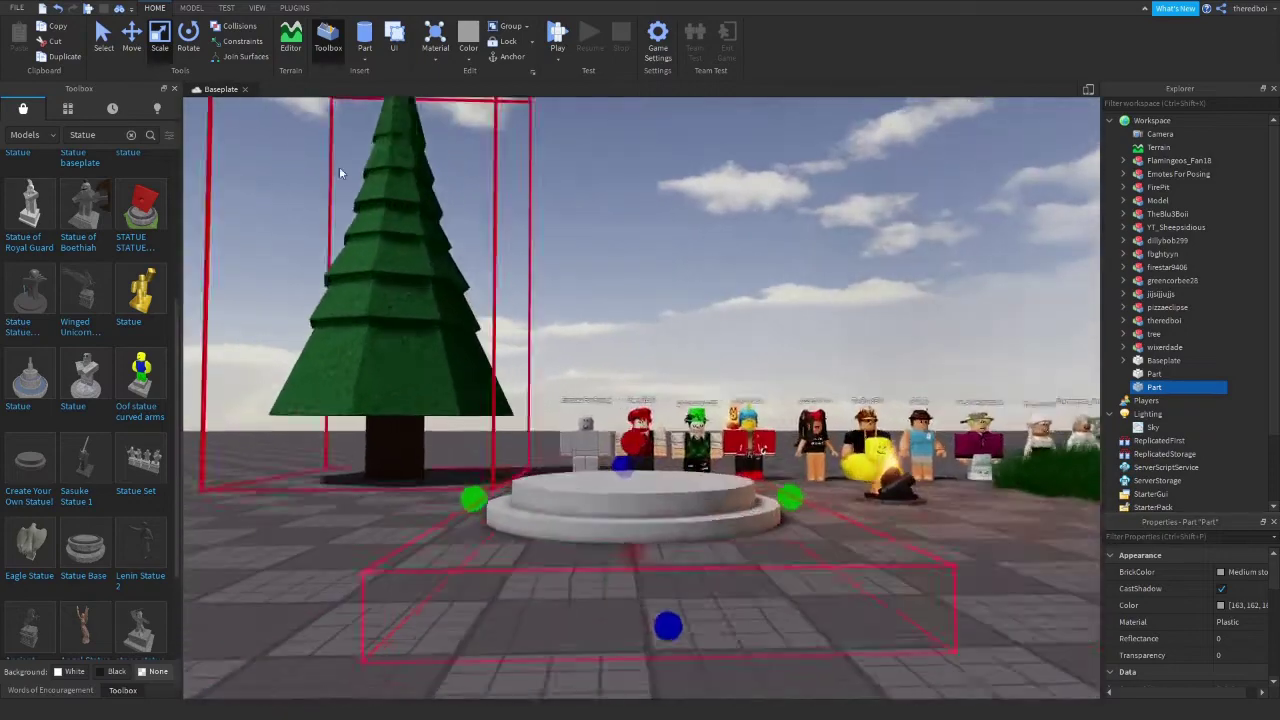
{"action": "left_click", "coordinate": [58, 10]}
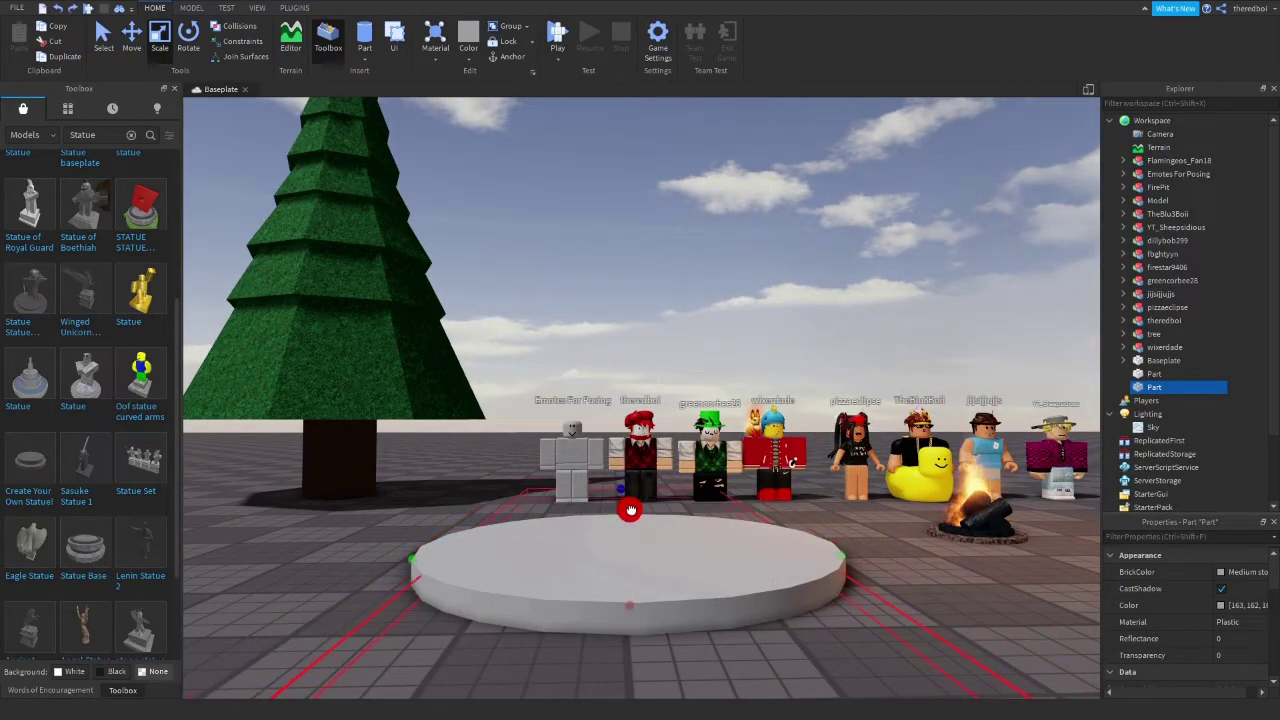
{"action": "left_click_drag", "start_coordinate": [631, 501], "coordinate": [618, 475]}
{"action": "key", "text": "d"}
{"action": "left_click", "coordinate": [58, 8]}
{"action": "left_click_drag", "start_coordinate": [601, 605], "coordinate": [597, 590]}
{"action": "scroll", "coordinate": [586, 477], "scroll_direction": "up", "scroll_amount": 1}
{"action": "right_click_drag", "start_coordinate": [586, 477], "coordinate": [588, 464]}
{"action": "scroll", "coordinate": [588, 464], "scroll_direction": "down", "scroll_amount": 4}
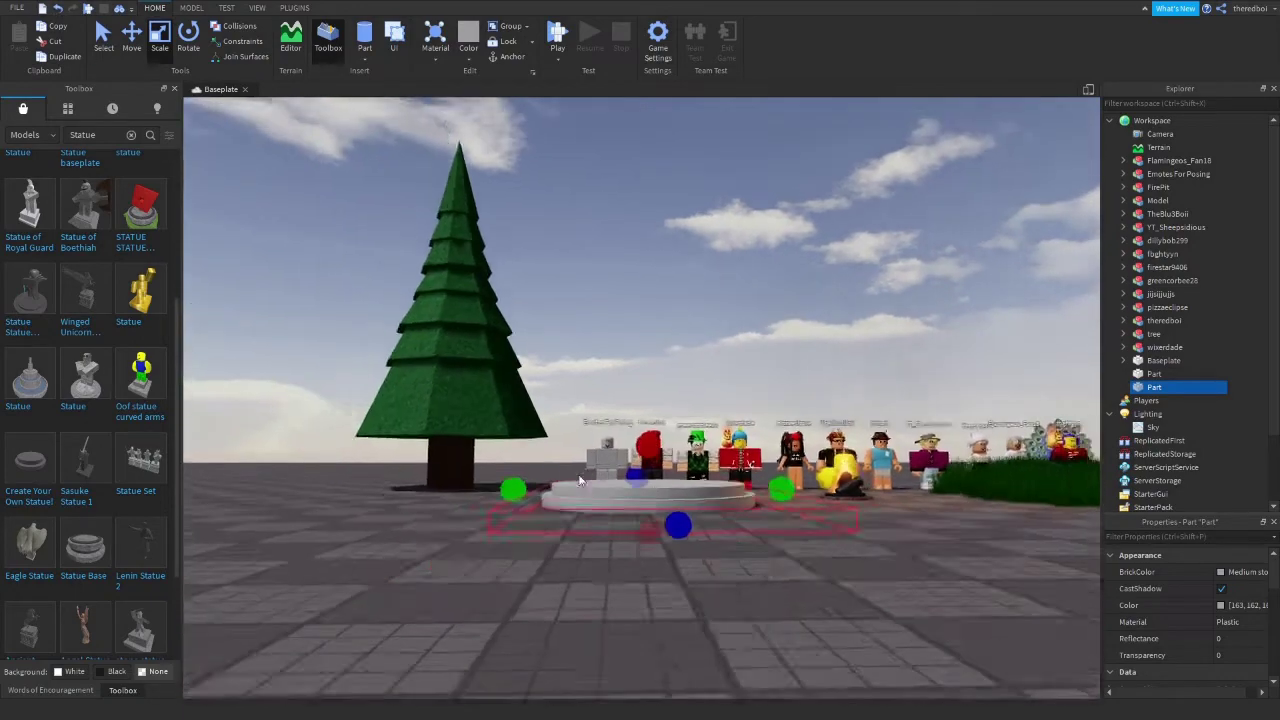
{"action": "scroll", "coordinate": [588, 464], "scroll_direction": "up", "scroll_amount": 3}
{"action": "left_click_drag", "start_coordinate": [655, 436], "coordinate": [776, 112]}
{"action": "left_click", "coordinate": [58, 8]}
Duplicate the second-tier disc and raise the copy slightly above the original.
{"action": "key", "text": "ctrl+d"}
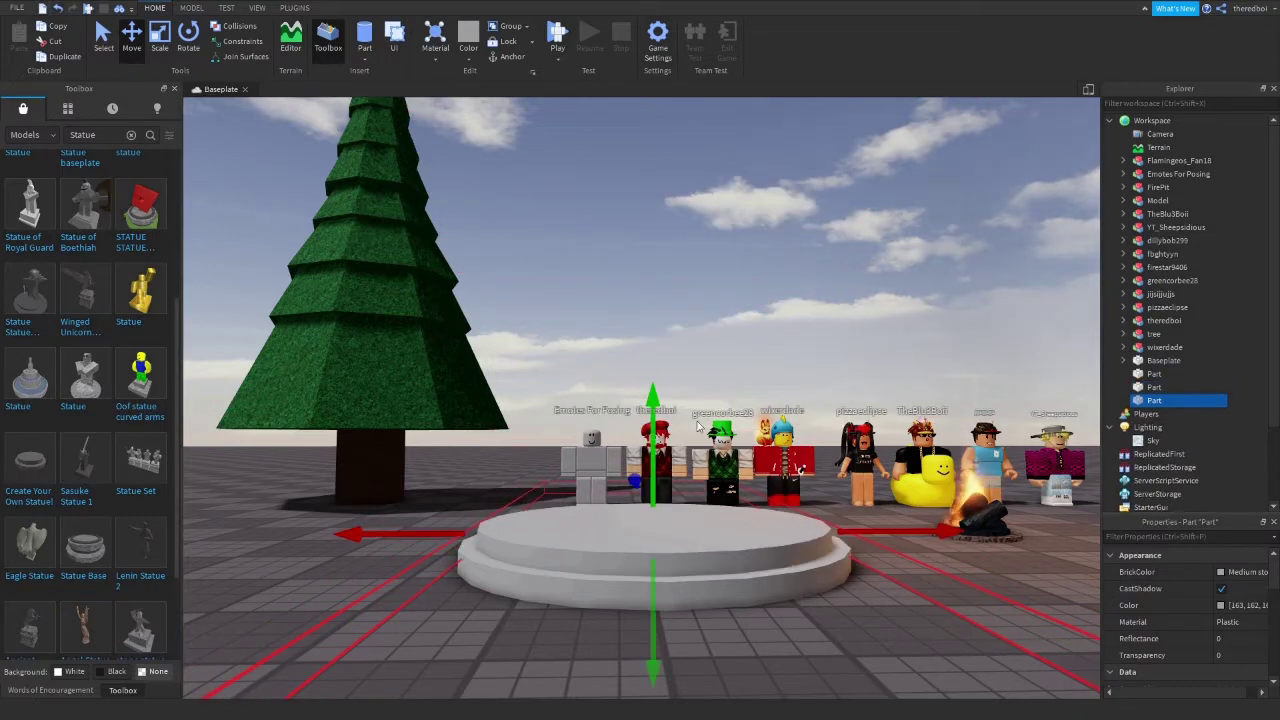
{"action": "key", "text": "ctrl+3"}
{"action": "left_click_drag", "start_coordinate": [868, 525], "coordinate": [886, 523]}
{"action": "left_click", "coordinate": [980, 569]}
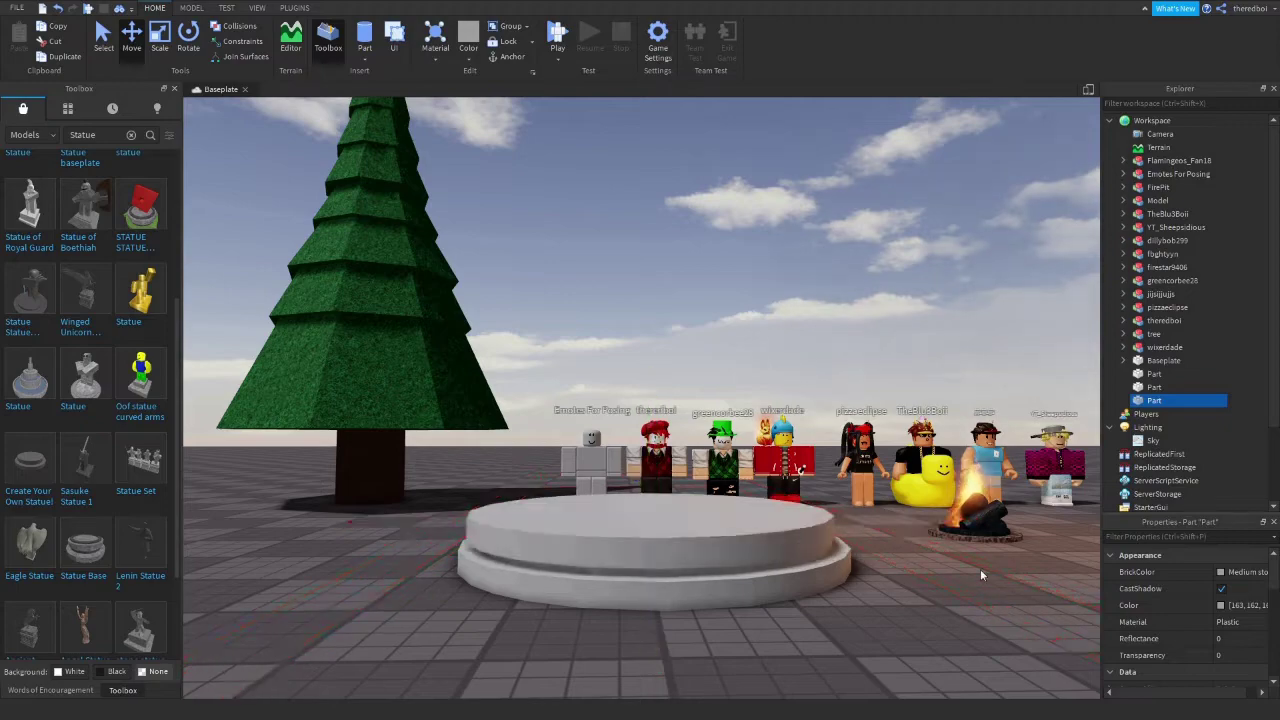
{"action": "scroll", "coordinate": [980, 569], "scroll_direction": "down", "scroll_amount": 4}
{"action": "scroll", "coordinate": [980, 569], "scroll_direction": "up", "scroll_amount": 1}
{"action": "left_click", "coordinate": [685, 476]}
{"action": "key", "text": "a"}
{"action": "left_click", "coordinate": [859, 586]}
{"action": "key", "text": "w"}
{"action": "right_click_drag", "start_coordinate": [859, 586], "coordinate": [850, 592]}
{"action": "key", "text": "s"}
{"action": "key", "text": "e"}
{"action": "left_click", "coordinate": [757, 500]}
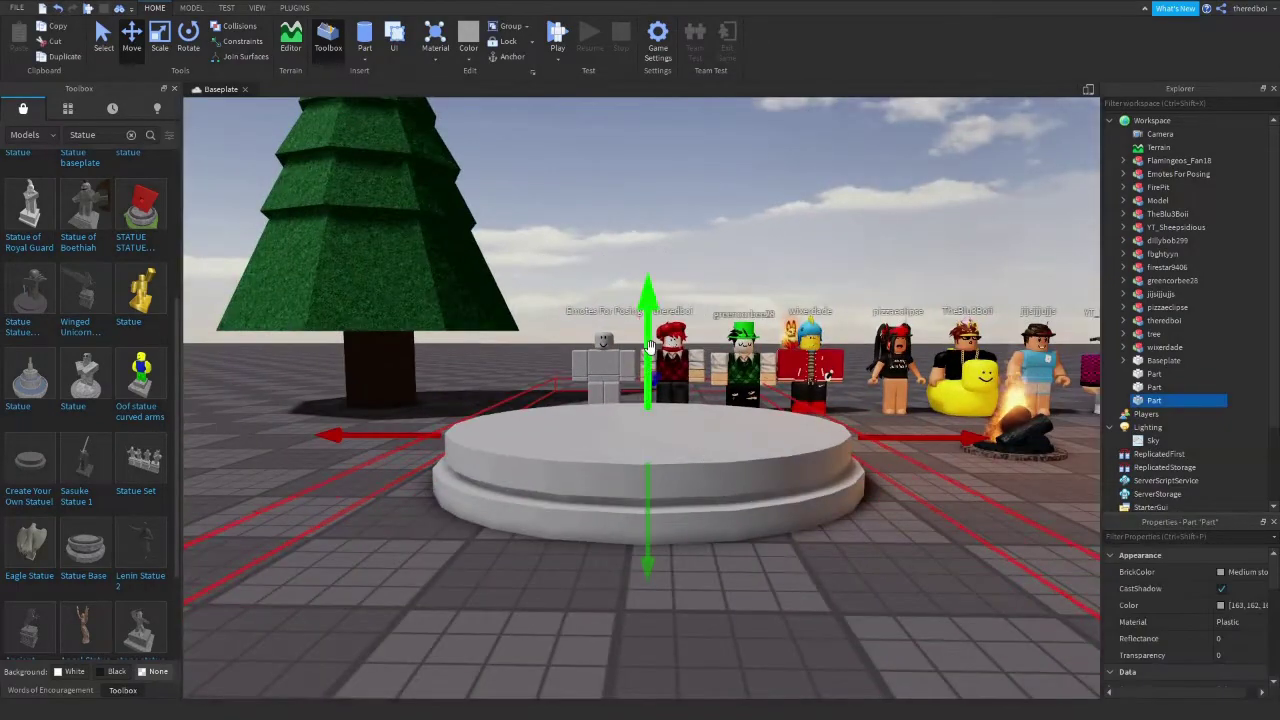
Duplicate the raised disc and shrink the copy into a narrower top tier for the pedestal.
{"action": "left_click_drag", "start_coordinate": [647, 325], "coordinate": [647, 301]}
{"action": "key", "text": "ctrl+z"}
{"action": "key", "text": "ctrl+d"}
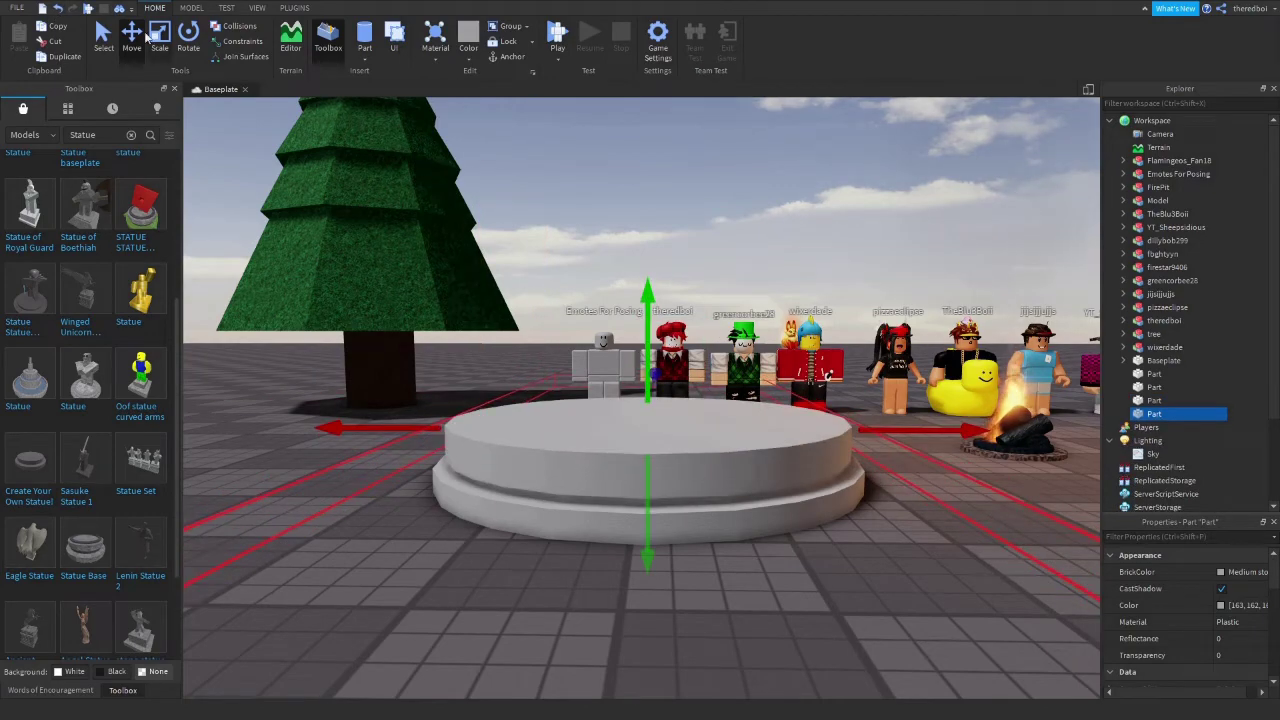
{"action": "left_click", "coordinate": [160, 38]}
{"action": "left_click_drag", "start_coordinate": [646, 384], "coordinate": [645, 382], "text": "shift"}
Color the original second-tier disc, the thin band showing between the tiers, Cashmere.
{"action": "right_click_drag", "start_coordinate": [648, 537], "coordinate": [649, 538]}
{"action": "left_click", "coordinate": [649, 537]}
{"action": "key", "text": "s"}
{"action": "key", "text": "w"}
{"action": "scroll", "coordinate": [610, 515], "scroll_direction": "up", "scroll_amount": 4}
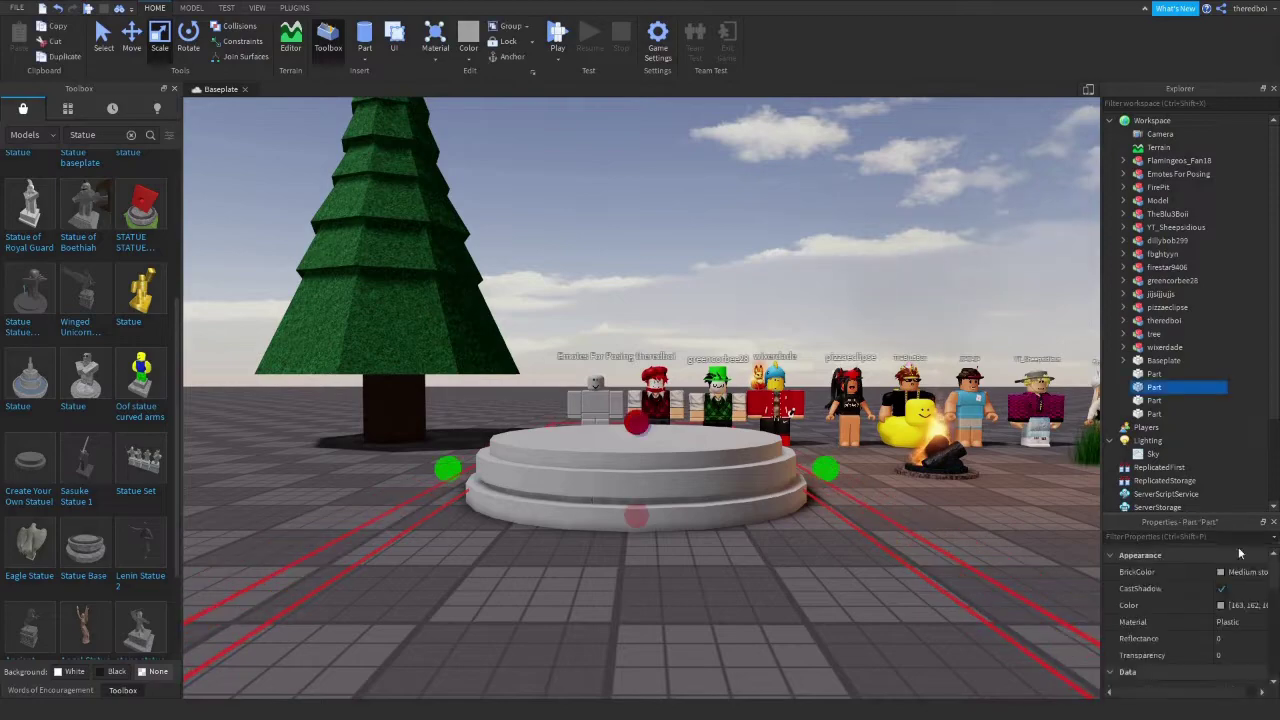
{"action": "left_click", "coordinate": [1242, 572]}
{"action": "left_click", "coordinate": [1101, 481]}
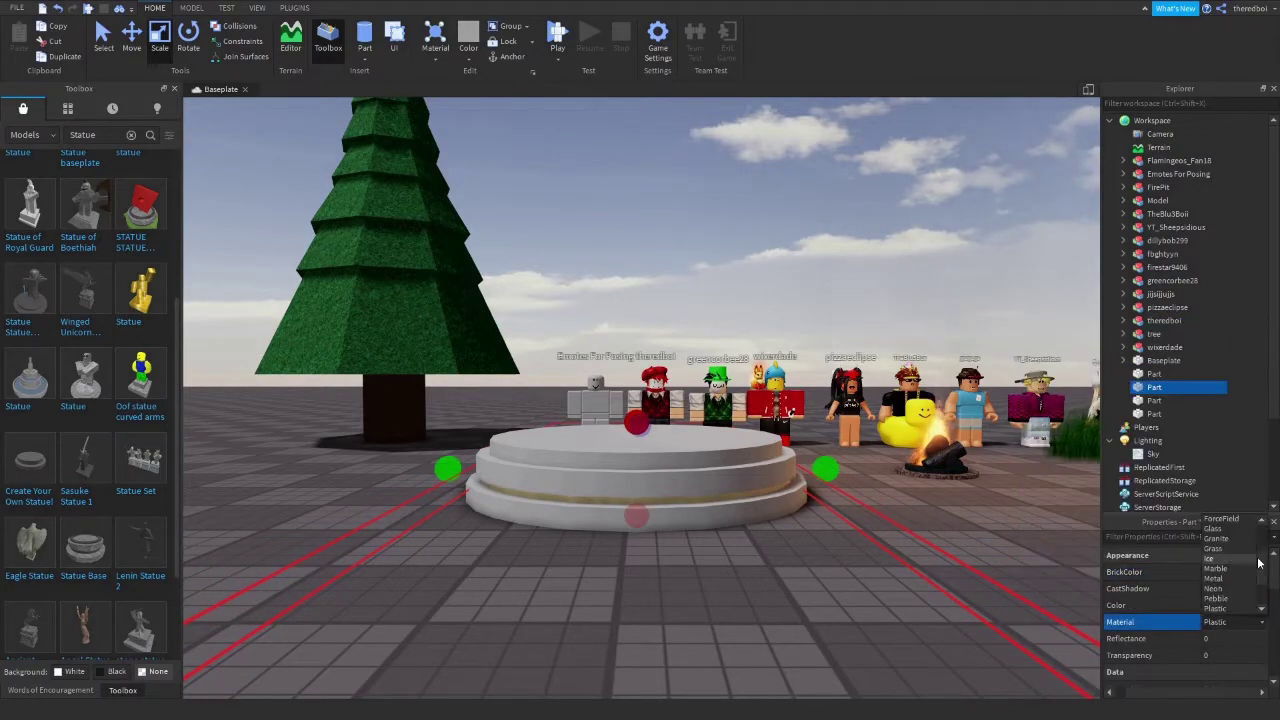
{"action": "left_click", "coordinate": [972, 602]}
Color the three main pedestal discs Dark stone grey, leaving out the thin band.
{"action": "scroll", "coordinate": [914, 575], "scroll_direction": "down", "scroll_amount": 4}
{"action": "right_click_drag", "start_coordinate": [914, 575], "coordinate": [914, 608]}
{"action": "scroll", "coordinate": [800, 535], "scroll_direction": "up", "scroll_amount": 6}
{"action": "left_click", "coordinate": [742, 518]}
{"action": "left_click", "coordinate": [700, 432], "text": "ctrl"}
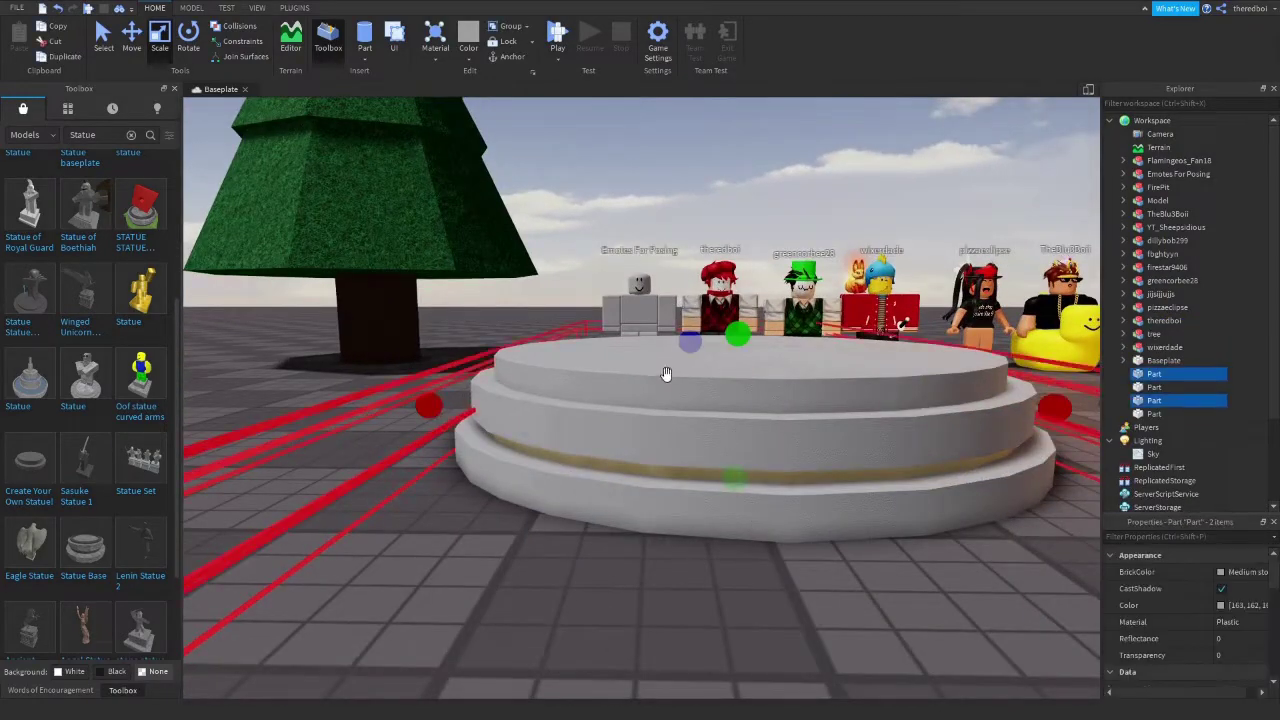
{"action": "left_click", "coordinate": [666, 372], "text": "ctrl"}
{"action": "left_click", "coordinate": [1228, 574]}
{"action": "left_click", "coordinate": [1062, 541]}
{"action": "left_click", "coordinate": [930, 560]}
{"action": "scroll", "coordinate": [850, 515], "scroll_direction": "down", "scroll_amount": 3}
{"action": "right_click_drag", "start_coordinate": [765, 465], "coordinate": [777, 477]}
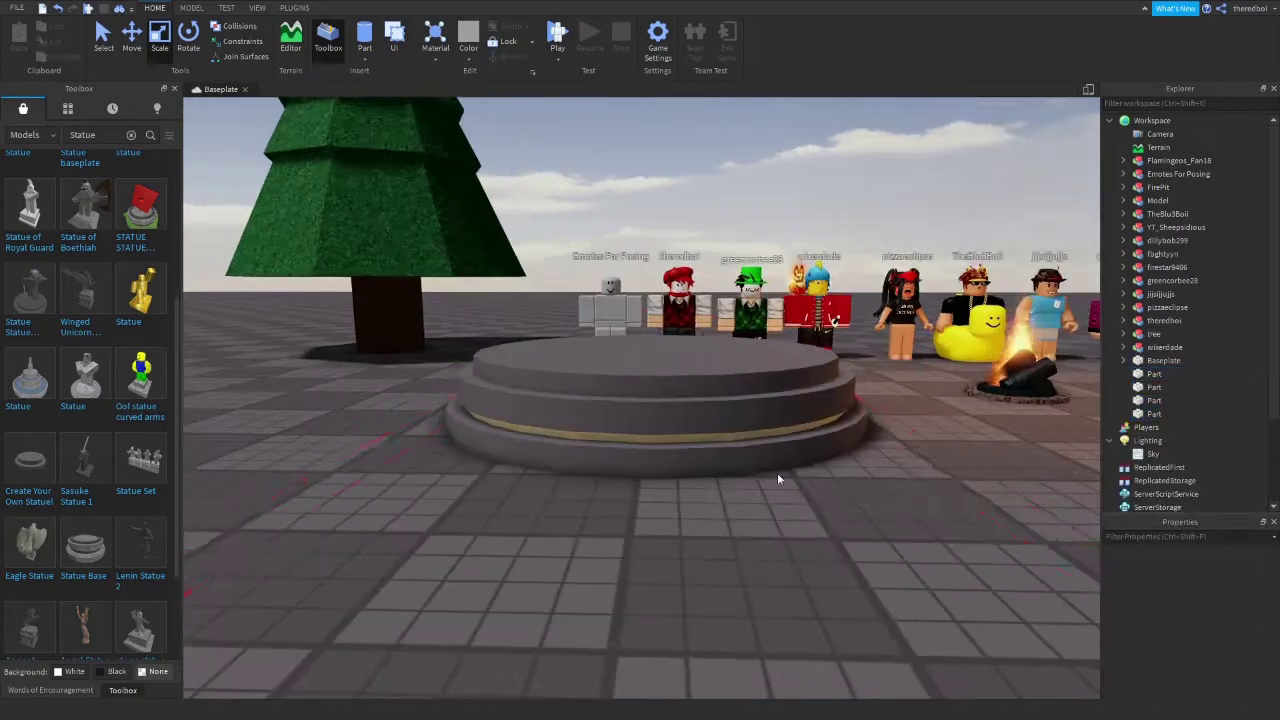
Set the three main discs to Wood material in Dirt brown, after trying Marble and Granite on them.
{"action": "left_click", "coordinate": [757, 455]}
{"action": "left_click", "coordinate": [736, 397], "text": "ctrl"}
{"action": "left_click", "coordinate": [728, 366], "text": "ctrl"}
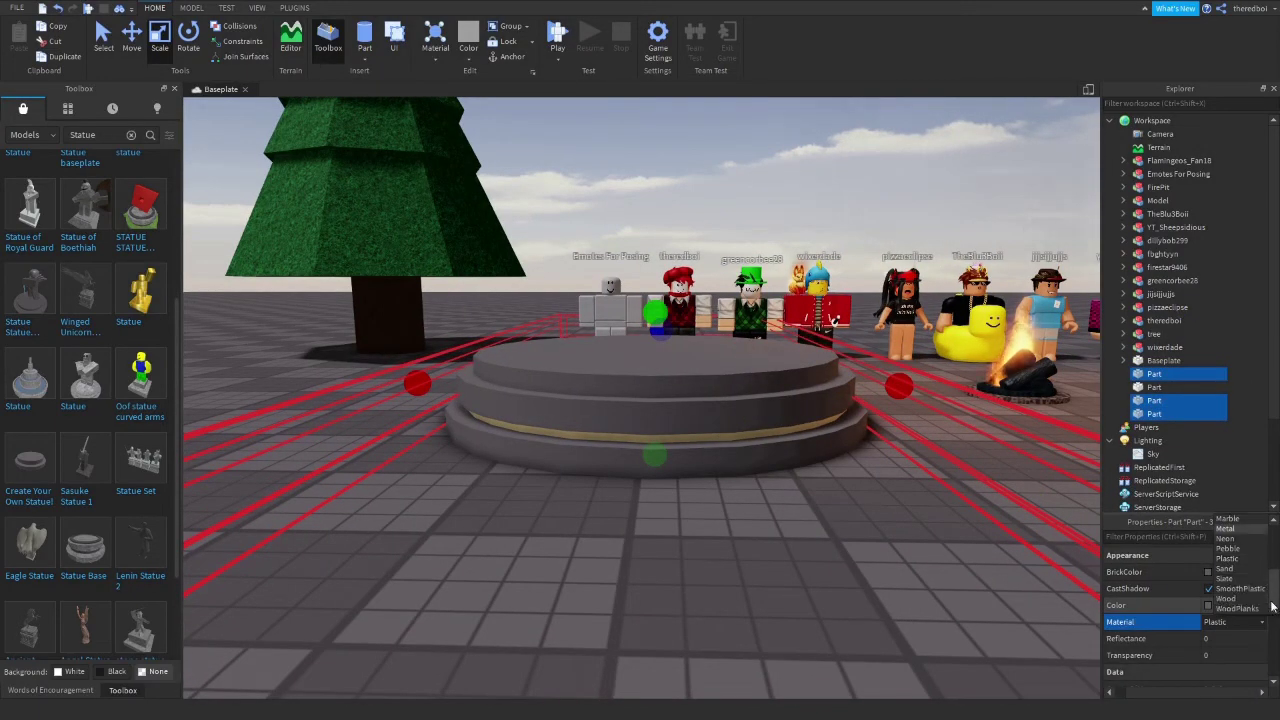
{"action": "left_click", "coordinate": [1228, 589]}
{"action": "scroll", "coordinate": [997, 586], "scroll_direction": "down", "scroll_amount": 3}
{"action": "right_click_drag", "start_coordinate": [997, 586], "coordinate": [1011, 557]}
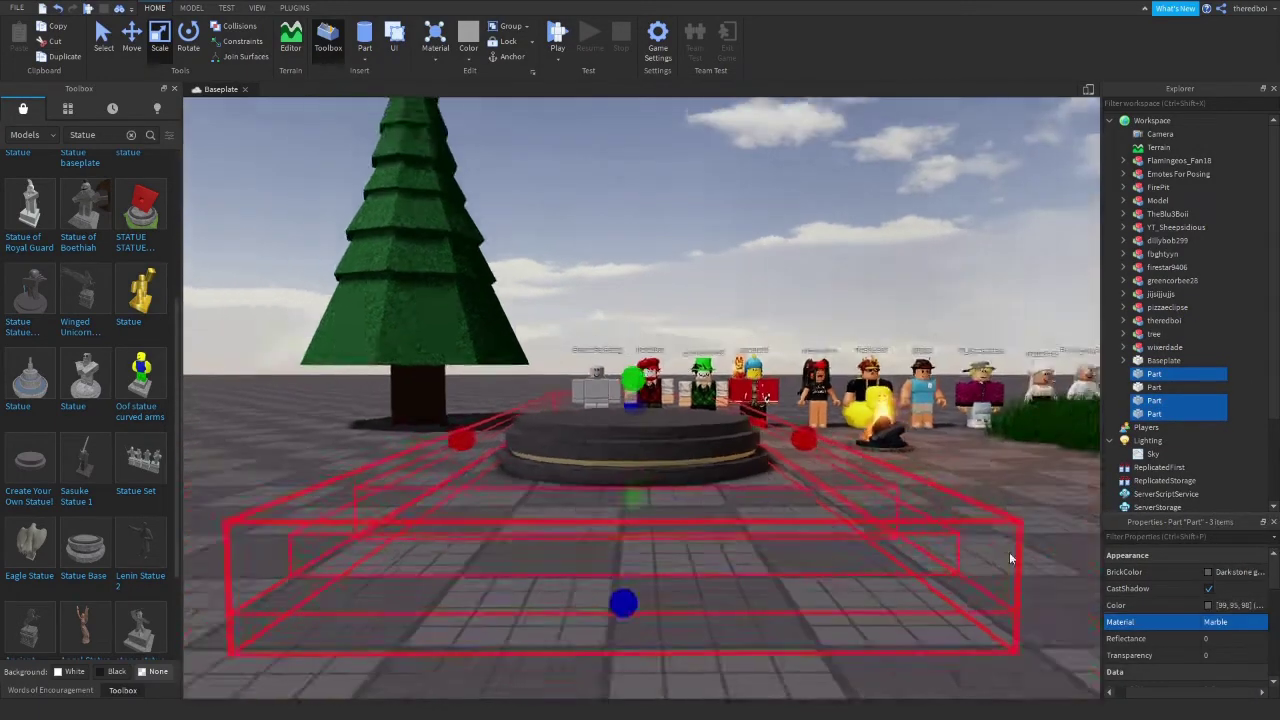
{"action": "scroll", "coordinate": [1011, 557], "scroll_direction": "up", "scroll_amount": 5}
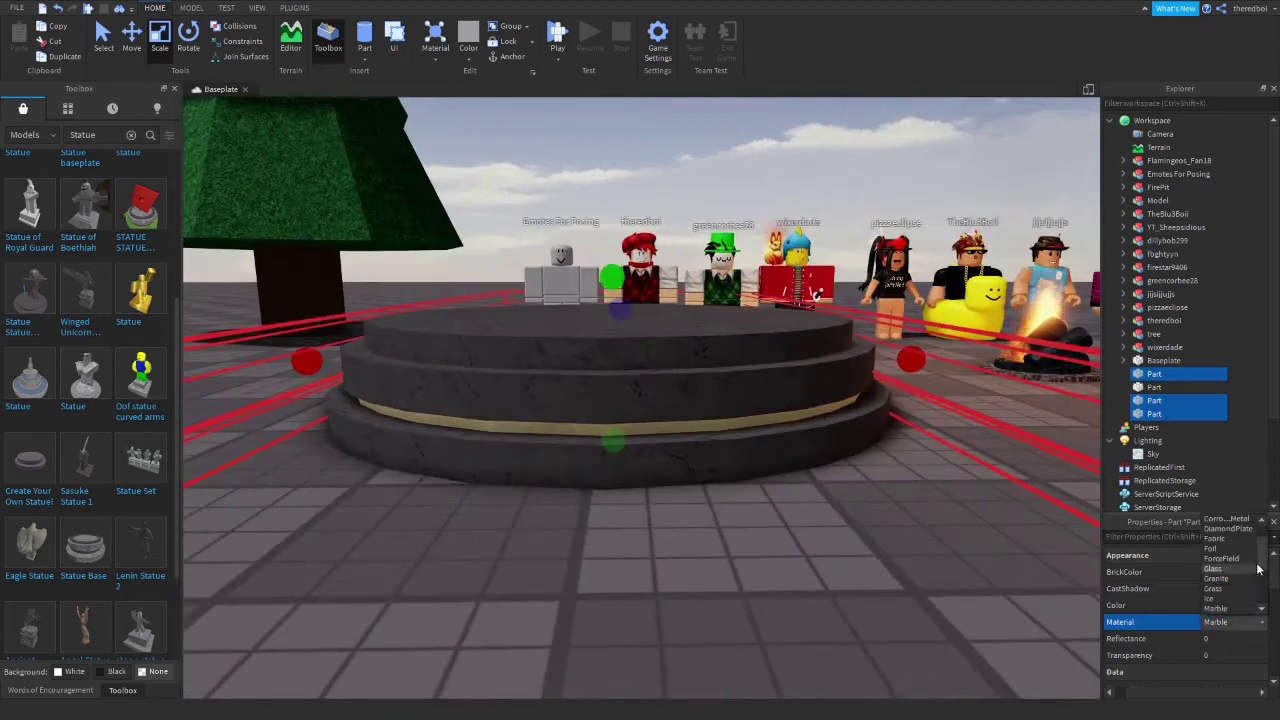
{"action": "left_click", "coordinate": [1250, 578]}
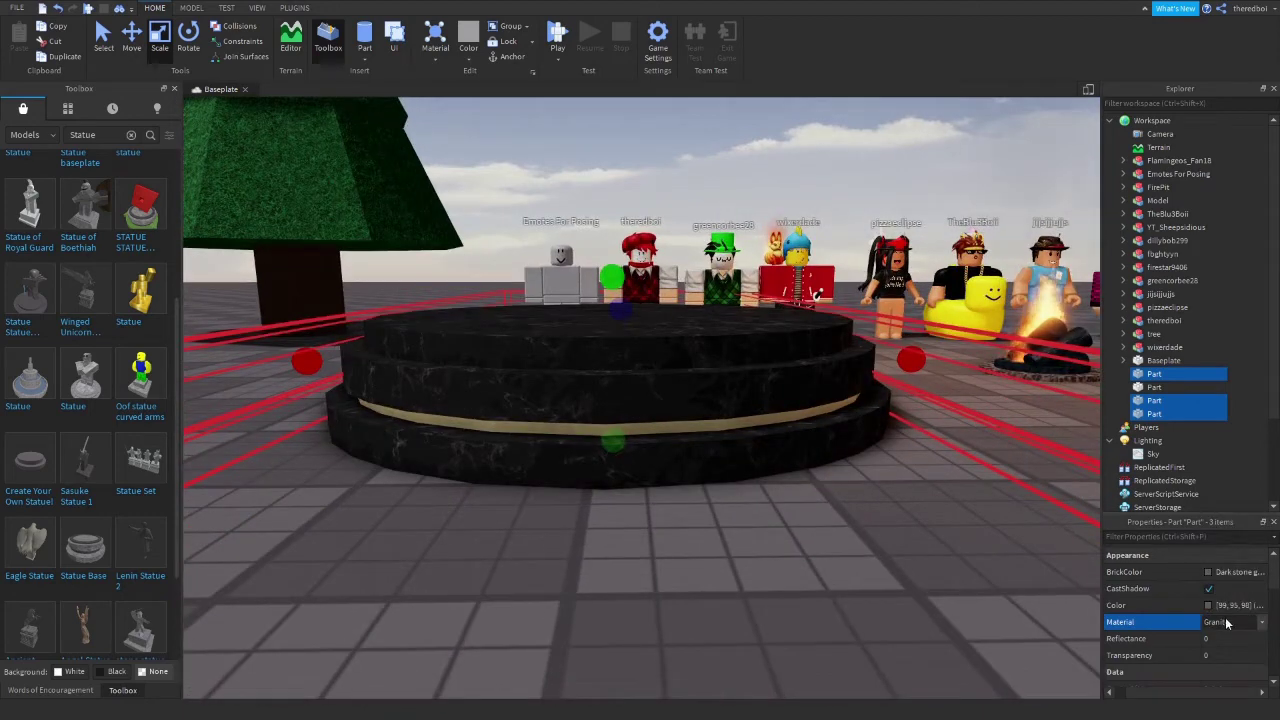
{"action": "left_click", "coordinate": [1240, 598]}
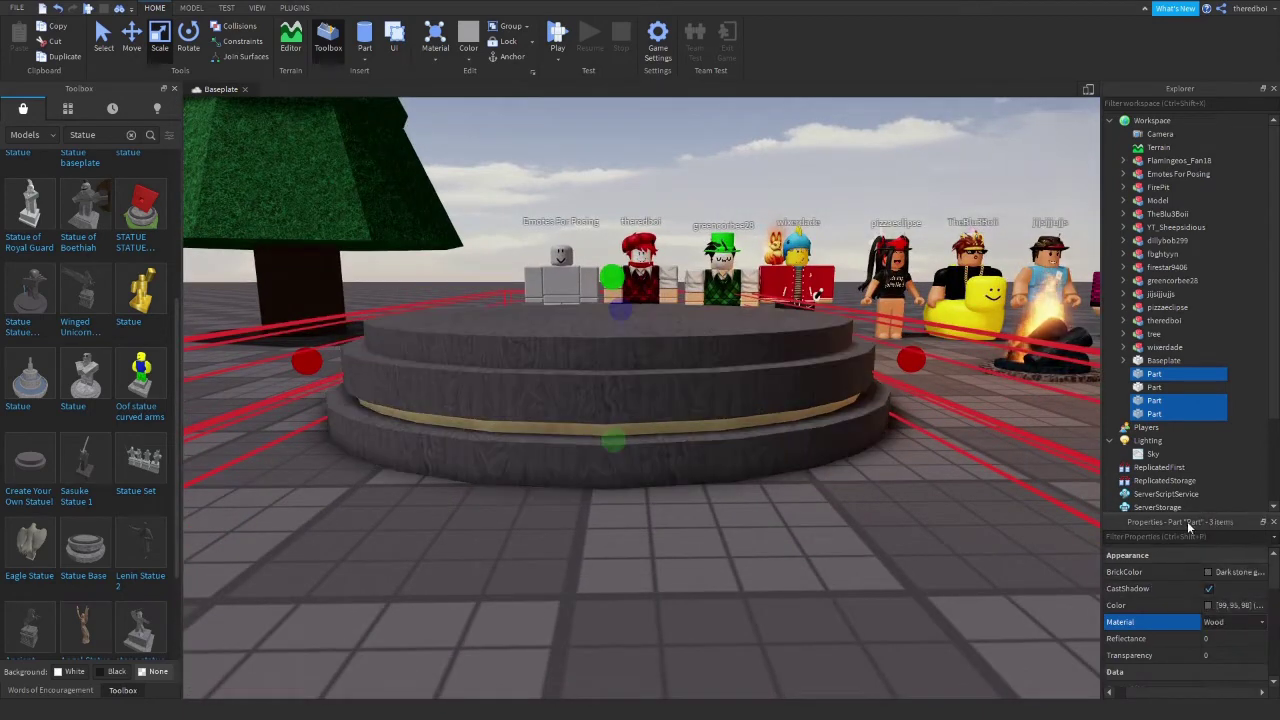
{"action": "left_click", "coordinate": [1235, 572]}
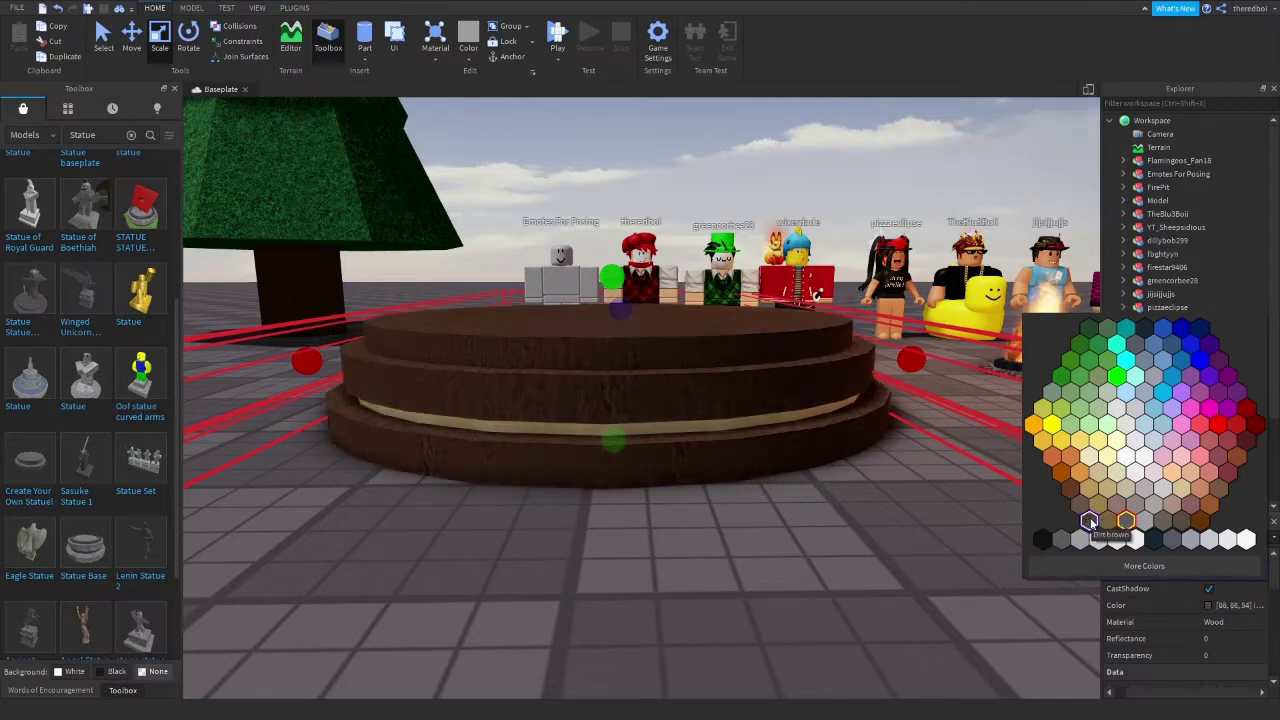
{"action": "left_click", "coordinate": [1089, 522]}
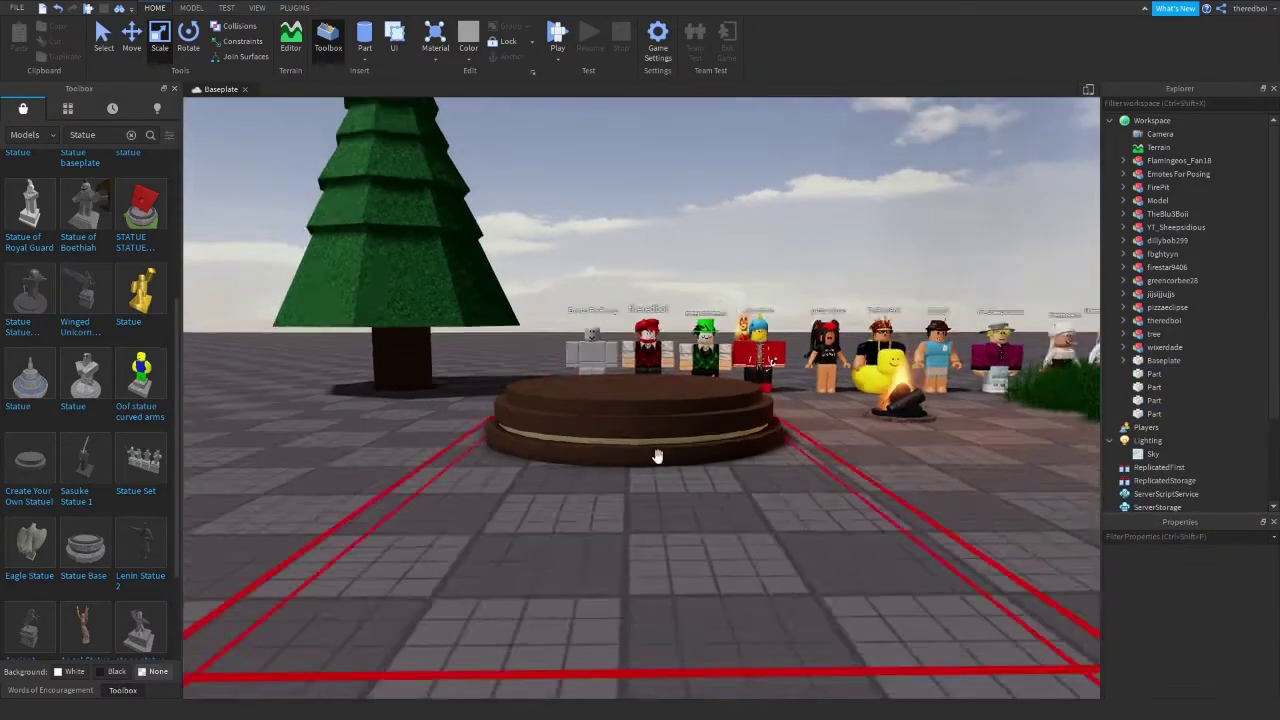
Set the reflectance of the thin band disc to 1 and change its material.
{"action": "left_click", "coordinate": [657, 455]}
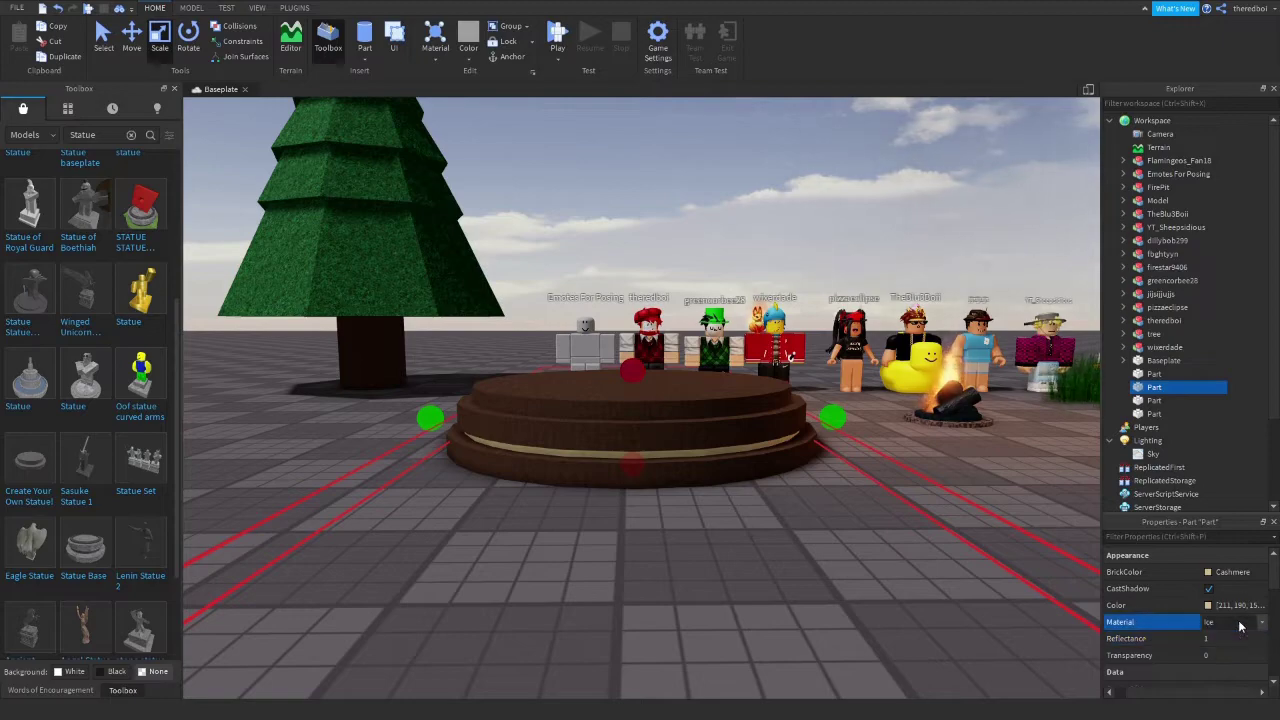
{"action": "left_click", "coordinate": [1229, 569]}
{"action": "left_click", "coordinate": [822, 522]}
{"action": "scroll", "coordinate": [839, 518], "scroll_direction": "down", "scroll_amount": 5}
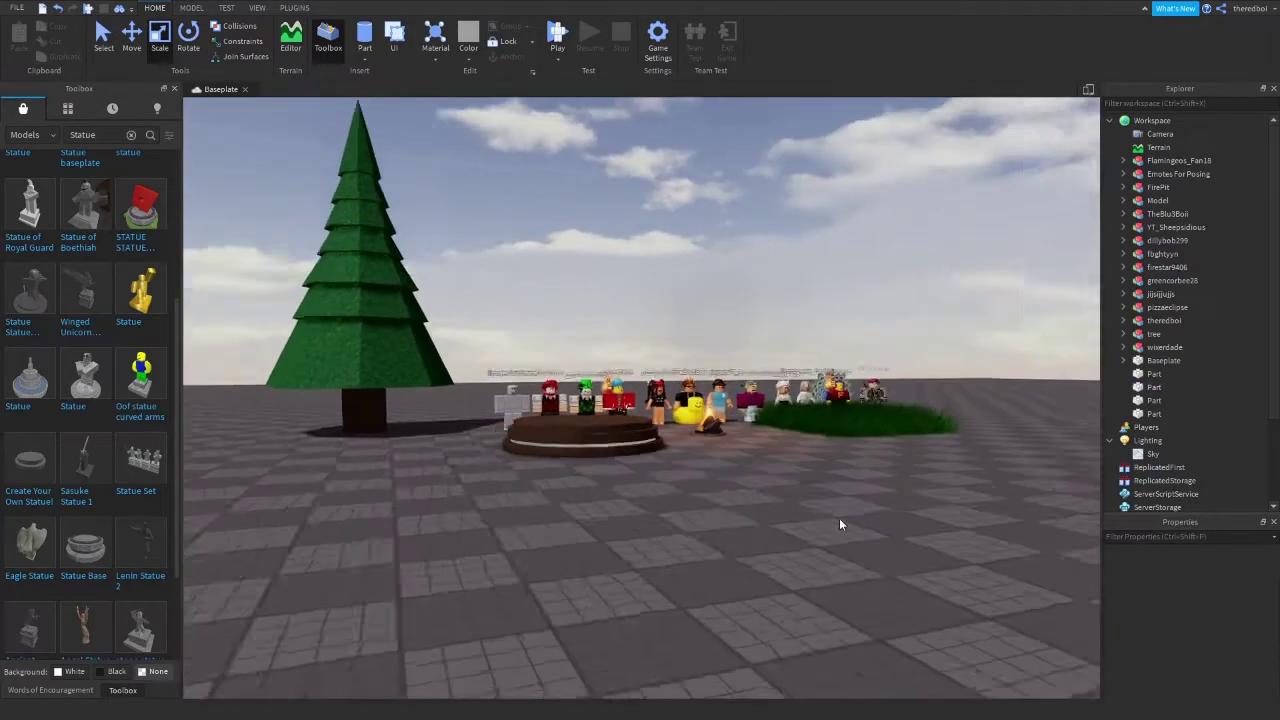
Adjust the thickness of the pedestal's reflective band disc slightly.
{"action": "scroll", "coordinate": [832, 518], "scroll_direction": "up", "scroll_amount": 7}
{"action": "right_click_drag", "start_coordinate": [673, 506], "coordinate": [675, 530]}
{"action": "left_click", "coordinate": [675, 488]}
{"action": "left_click_drag", "start_coordinate": [677, 417], "coordinate": [684, 433]}
{"action": "right_click_drag", "start_coordinate": [690, 437], "coordinate": [734, 449]}
{"action": "scroll", "coordinate": [745, 452], "scroll_direction": "down", "scroll_amount": 5}
{"action": "left_click", "coordinate": [854, 479]}
Place a duplicate of the red-hatted character on the pedestal and enlarge it to statue size.
{"action": "scroll", "coordinate": [709, 430], "scroll_direction": "up", "scroll_amount": 5}
{"action": "right_click_drag", "start_coordinate": [650, 432], "coordinate": [638, 411]}
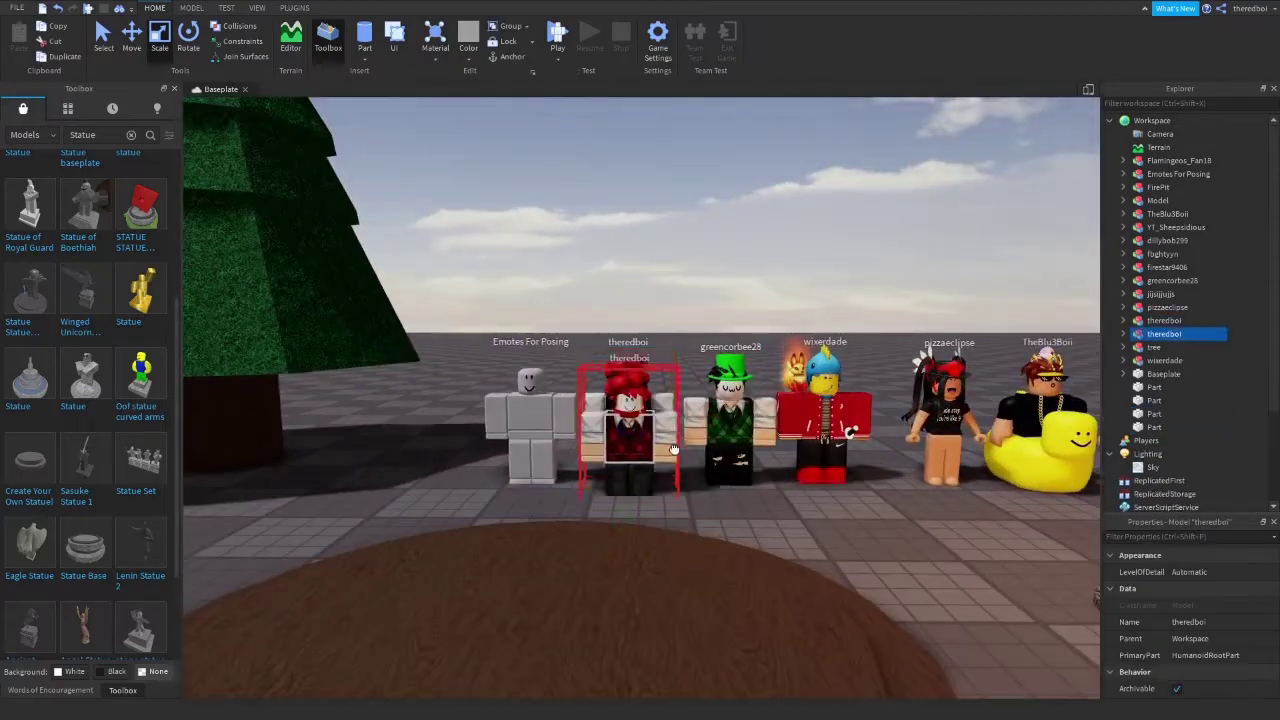
{"action": "scroll", "coordinate": [674, 449], "scroll_direction": "down", "scroll_amount": 3}
{"action": "left_click_drag", "start_coordinate": [674, 449], "coordinate": [618, 551]}
{"action": "left_click_drag", "start_coordinate": [558, 279], "coordinate": [589, 163]}
{"action": "scroll", "coordinate": [589, 163], "scroll_direction": "down", "scroll_amount": 5}
{"action": "left_click", "coordinate": [717, 194]}
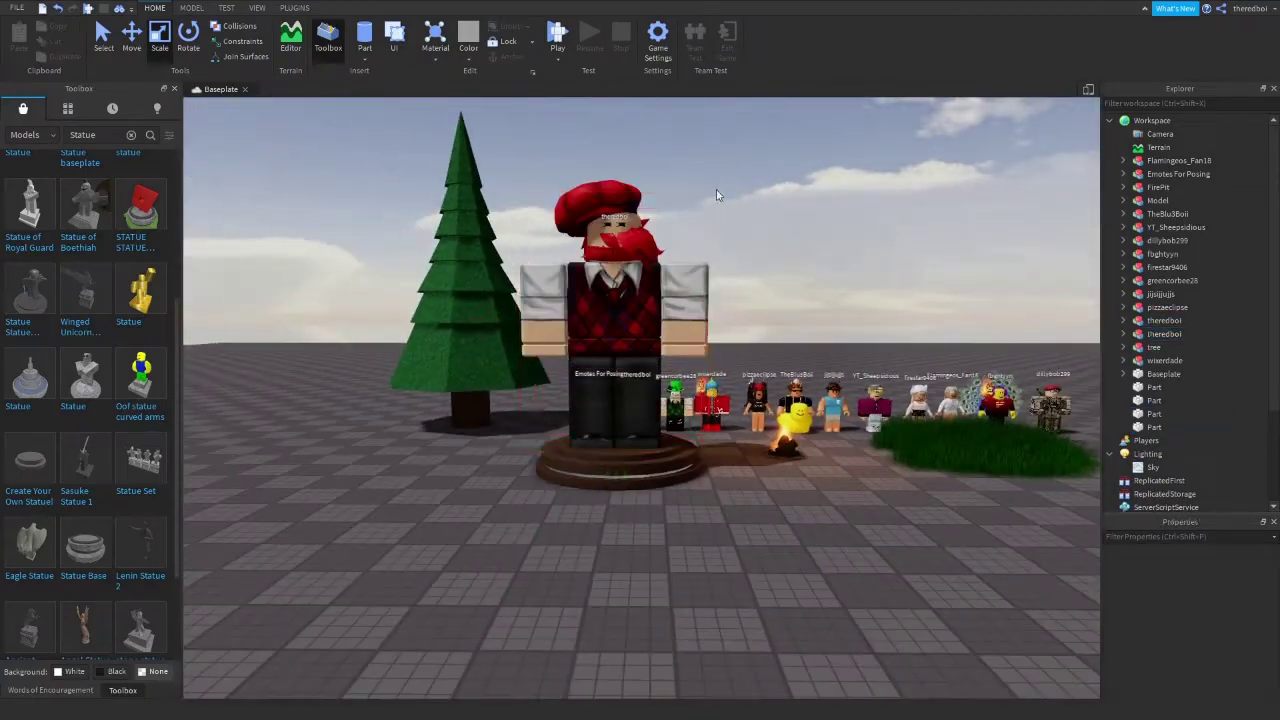
{"action": "right_click_drag", "start_coordinate": [717, 194], "coordinate": [694, 347]}
{"action": "scroll", "coordinate": [694, 347], "scroll_direction": "up", "scroll_amount": 3}
{"action": "left_click_drag", "start_coordinate": [694, 347], "coordinate": [677, 477]}
{"action": "left_click", "coordinate": [771, 650]}
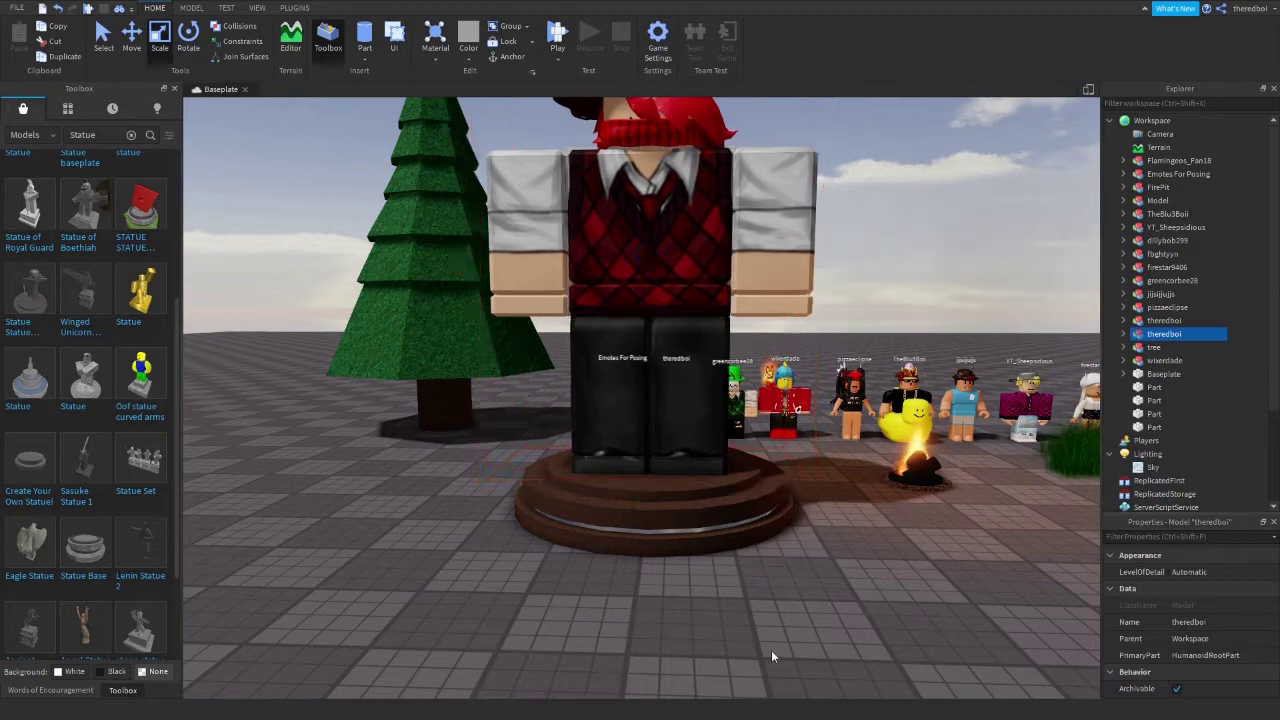
Adjust the height of the enlarged character statue so it stands on the pedestal's top tier.
{"action": "scroll", "coordinate": [771, 650], "scroll_direction": "down", "scroll_amount": 3}
{"action": "right_click_drag", "start_coordinate": [771, 650], "coordinate": [776, 616]}
{"action": "scroll", "coordinate": [642, 475], "scroll_direction": "up", "scroll_amount": 1}
{"action": "left_click", "coordinate": [642, 475]}
{"action": "left_click", "coordinate": [131, 33]}
{"action": "mouse_move", "coordinate": [636, 152]}
{"action": "left_mouse_down"}
{"action": "mouse_move", "coordinate": [637, 171]}
{"action": "mouse_move", "coordinate": [637, 158]}
{"action": "left_mouse_up"}
{"action": "left_click", "coordinate": [860, 237]}
Delete the enlarged character statue from the pedestal.
{"action": "scroll", "coordinate": [860, 237], "scroll_direction": "down", "scroll_amount": 3}
{"action": "right_click_drag", "start_coordinate": [860, 237], "coordinate": [783, 230]}
{"action": "scroll", "coordinate": [690, 318], "scroll_direction": "up", "scroll_amount": 3}
{"action": "left_click", "coordinate": [690, 318]}
{"action": "key", "text": "Delete"}
Insert a block part and place it at the front edge of the pedestal.
{"action": "key", "text": "w"}
{"action": "left_click", "coordinate": [384, 75]}
{"action": "key", "text": "w"}
{"action": "right_click_drag", "start_coordinate": [488, 160], "coordinate": [488, 160]}
{"action": "left_click_drag", "start_coordinate": [651, 228], "coordinate": [794, 238]}
{"action": "right_click_drag", "start_coordinate": [794, 238], "coordinate": [794, 238]}
Rotate the block so its broad face tilts upward toward the front of the pedestal.
{"action": "left_click_drag", "start_coordinate": [656, 270], "coordinate": [655, 299]}
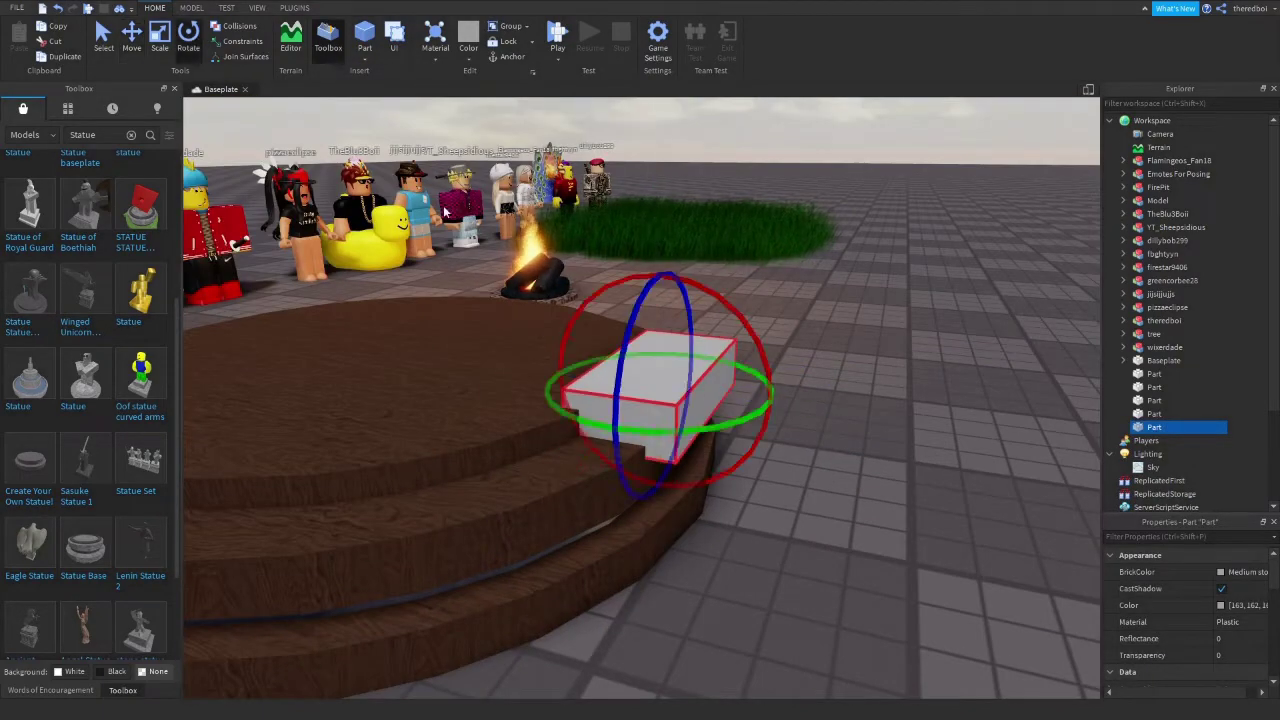
{"action": "left_click_drag", "start_coordinate": [754, 407], "coordinate": [757, 402]}
{"action": "left_click", "coordinate": [857, 380]}
{"action": "right_click_drag", "start_coordinate": [857, 380], "coordinate": [857, 380]}
{"action": "scroll", "coordinate": [859, 380], "scroll_direction": "down", "scroll_amount": 3}
{"action": "scroll", "coordinate": [814, 371], "scroll_direction": "up", "scroll_amount": 3}
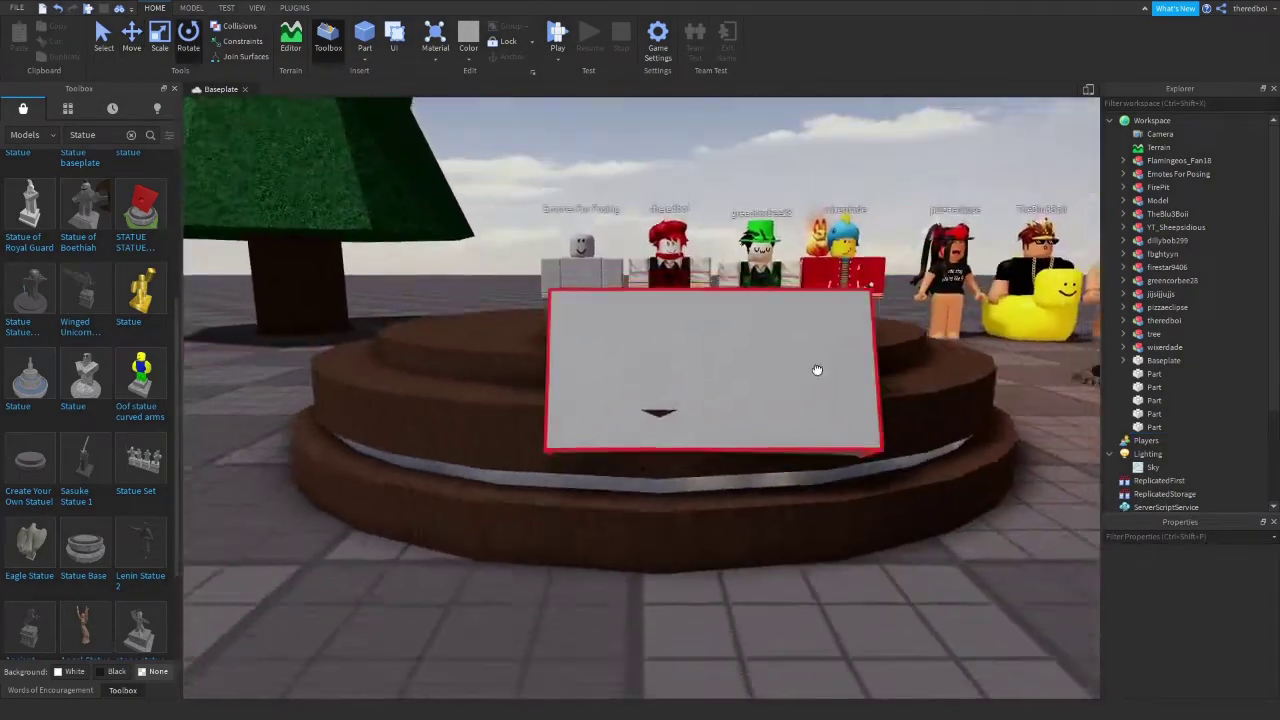
Move the tilted block to the middle of the pedestal's front and adjust how far it sticks out.
{"action": "scroll", "coordinate": [814, 371], "scroll_direction": "down", "scroll_amount": 2}
{"action": "left_click", "coordinate": [814, 371]}
{"action": "left_click", "coordinate": [131, 36]}
{"action": "right_click_drag", "start_coordinate": [606, 217], "coordinate": [606, 217]}
{"action": "scroll", "coordinate": [797, 336], "scroll_direction": "down", "scroll_amount": 2}
{"action": "right_click_drag", "start_coordinate": [791, 329], "coordinate": [791, 329]}
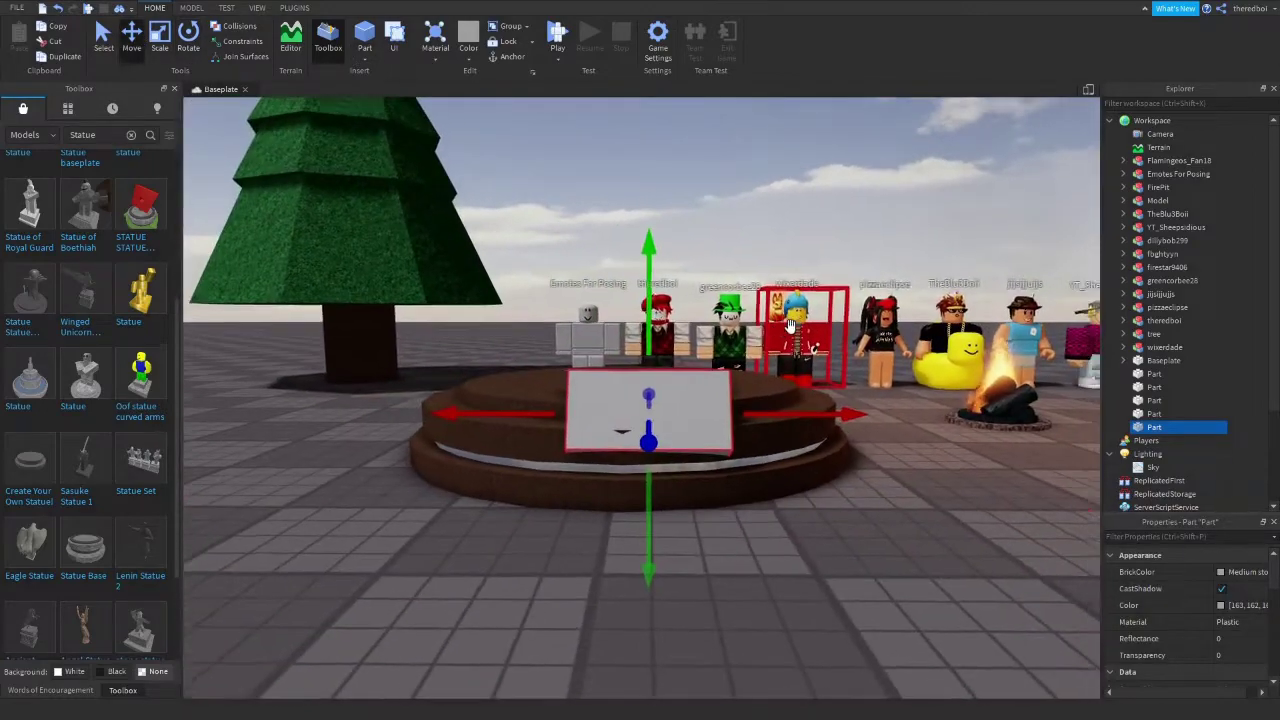
{"action": "left_click_drag", "start_coordinate": [807, 419], "coordinate": [797, 420]}
{"action": "right_click_drag", "start_coordinate": [797, 420], "coordinate": [797, 420]}
{"action": "left_click_drag", "start_coordinate": [738, 387], "coordinate": [751, 391]}
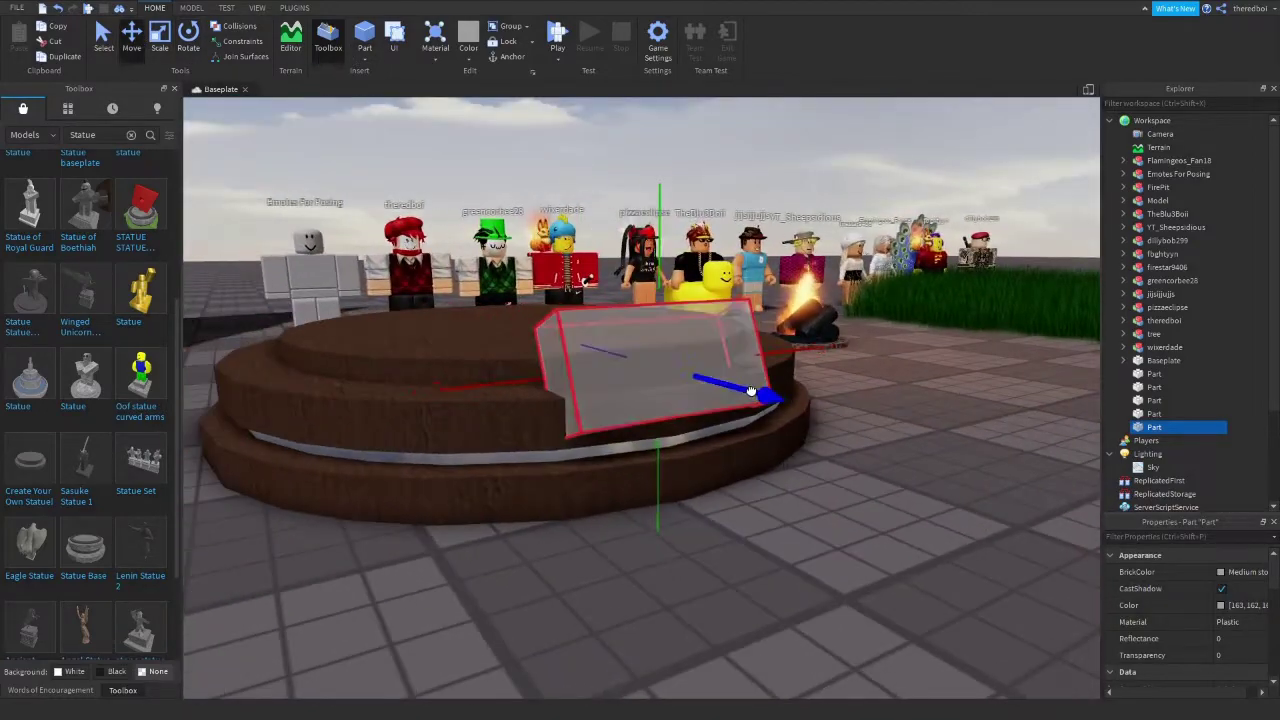
Scale the tilted block's sides to plaque proportions.
{"action": "scroll", "coordinate": [751, 391], "scroll_direction": "up", "scroll_amount": 2}
{"action": "left_click", "coordinate": [160, 42]}
{"action": "left_click_drag", "start_coordinate": [752, 258], "coordinate": [757, 288]}
{"action": "left_click_drag", "start_coordinate": [830, 358], "coordinate": [824, 366]}
{"action": "right_click_drag", "start_coordinate": [866, 383], "coordinate": [866, 383]}
Extend the back of the tilted block into the pedestal to close the gap behind it.
{"action": "scroll", "coordinate": [889, 423], "scroll_direction": "down", "scroll_amount": 2}
{"action": "right_click_drag", "start_coordinate": [897, 424], "coordinate": [897, 424]}
{"action": "scroll", "coordinate": [880, 415], "scroll_direction": "up", "scroll_amount": 2}
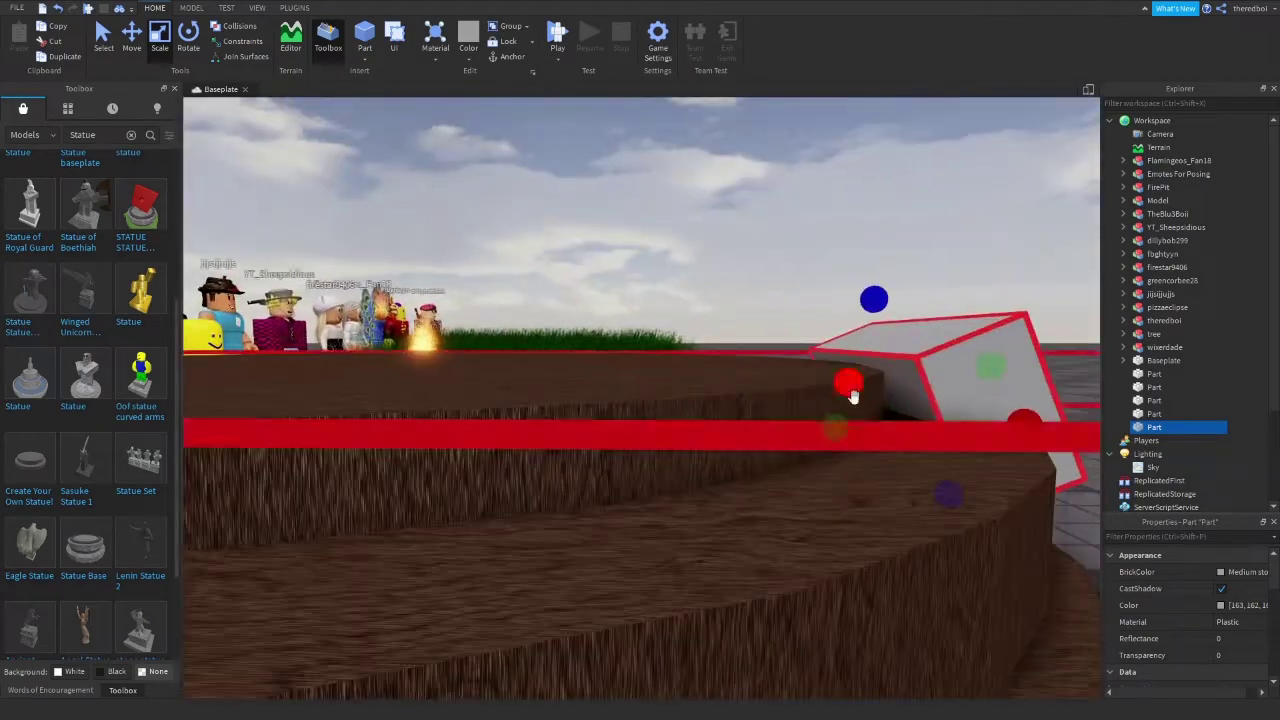
{"action": "left_click_drag", "start_coordinate": [834, 426], "coordinate": [778, 451]}
{"action": "scroll", "coordinate": [850, 437], "scroll_direction": "down", "scroll_amount": 2}
{"action": "right_click_drag", "start_coordinate": [875, 430], "coordinate": [877, 434]}
{"action": "left_click", "coordinate": [877, 434]}
Fine-tune the tilted block's thickness at its front face.
{"action": "left_click", "coordinate": [669, 389]}
{"action": "scroll", "coordinate": [669, 389], "scroll_direction": "up", "scroll_amount": 2}
{"action": "right_click_drag", "start_coordinate": [669, 389], "coordinate": [669, 389]}
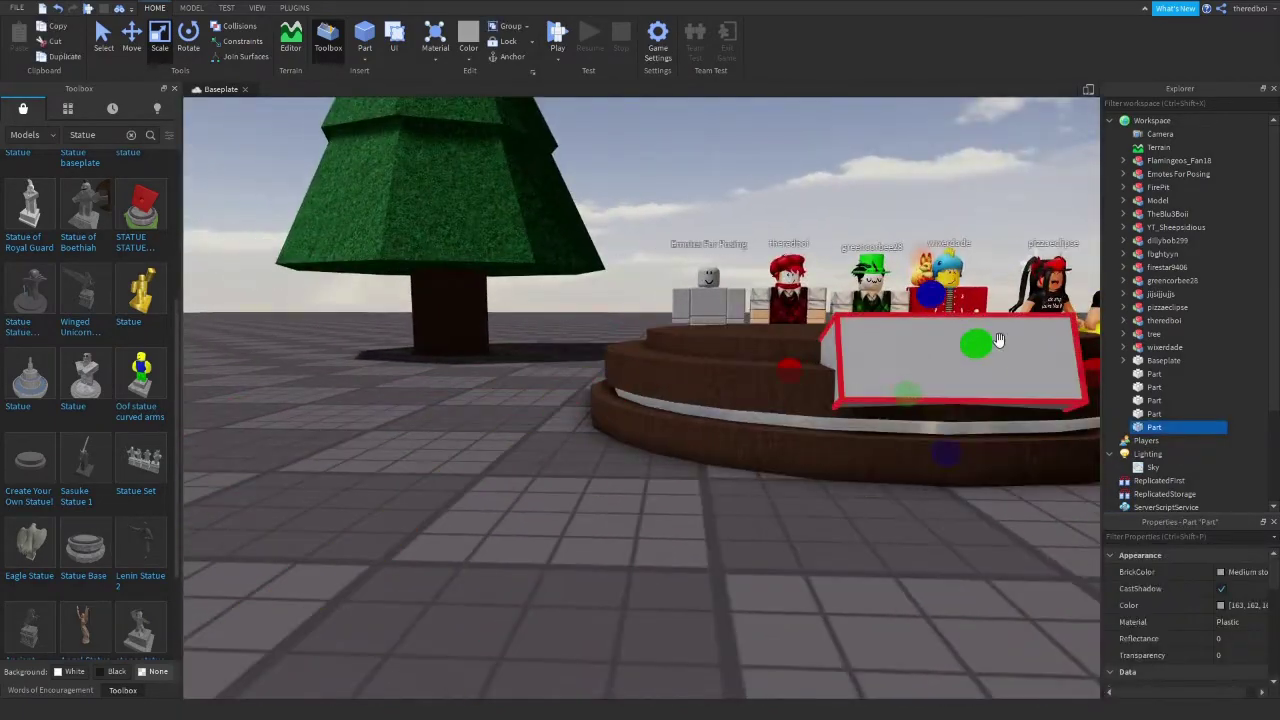
{"action": "left_click_drag", "start_coordinate": [976, 343], "coordinate": [976, 345]}
{"action": "key", "text": "d"}
{"action": "key", "text": "s"}
{"action": "left_click", "coordinate": [780, 466]}
Color the plaque block Dark stone grey and set its material to Marble.
{"action": "key", "text": "a"}
{"action": "left_click", "coordinate": [655, 385]}
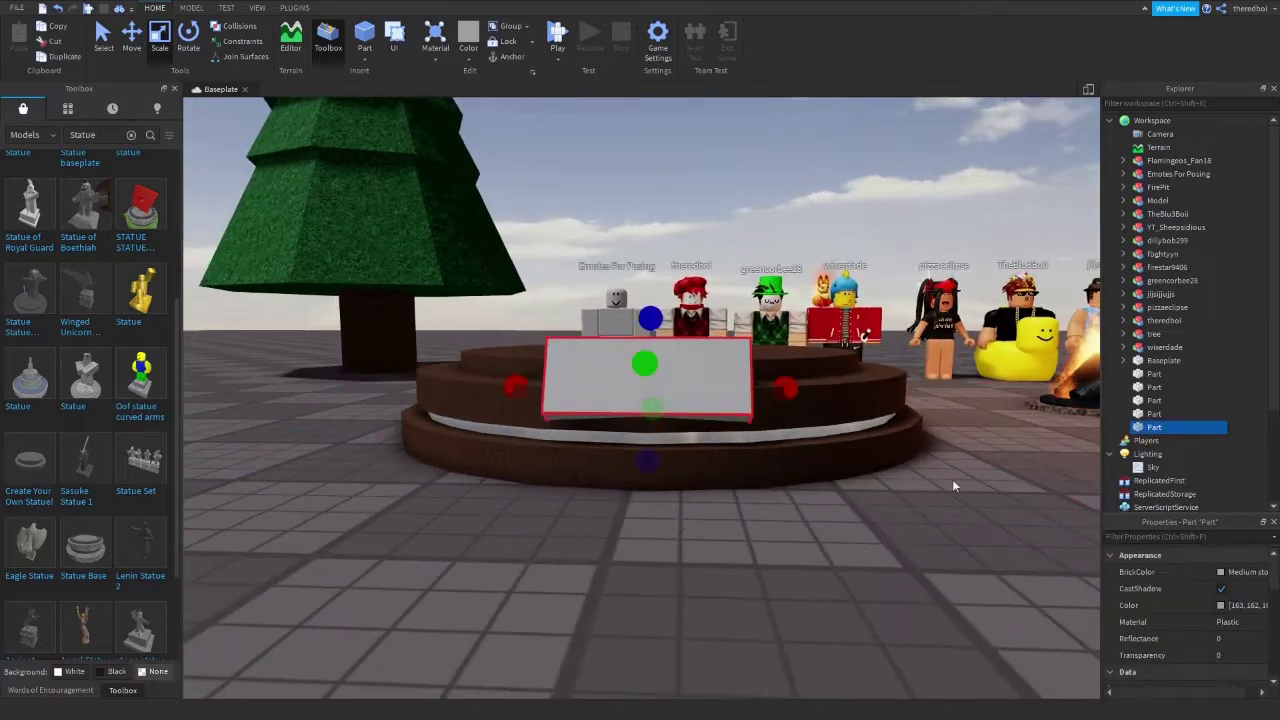
{"action": "key", "text": "w"}
{"action": "left_click", "coordinate": [1220, 574]}
{"action": "left_click", "coordinate": [1125, 532]}
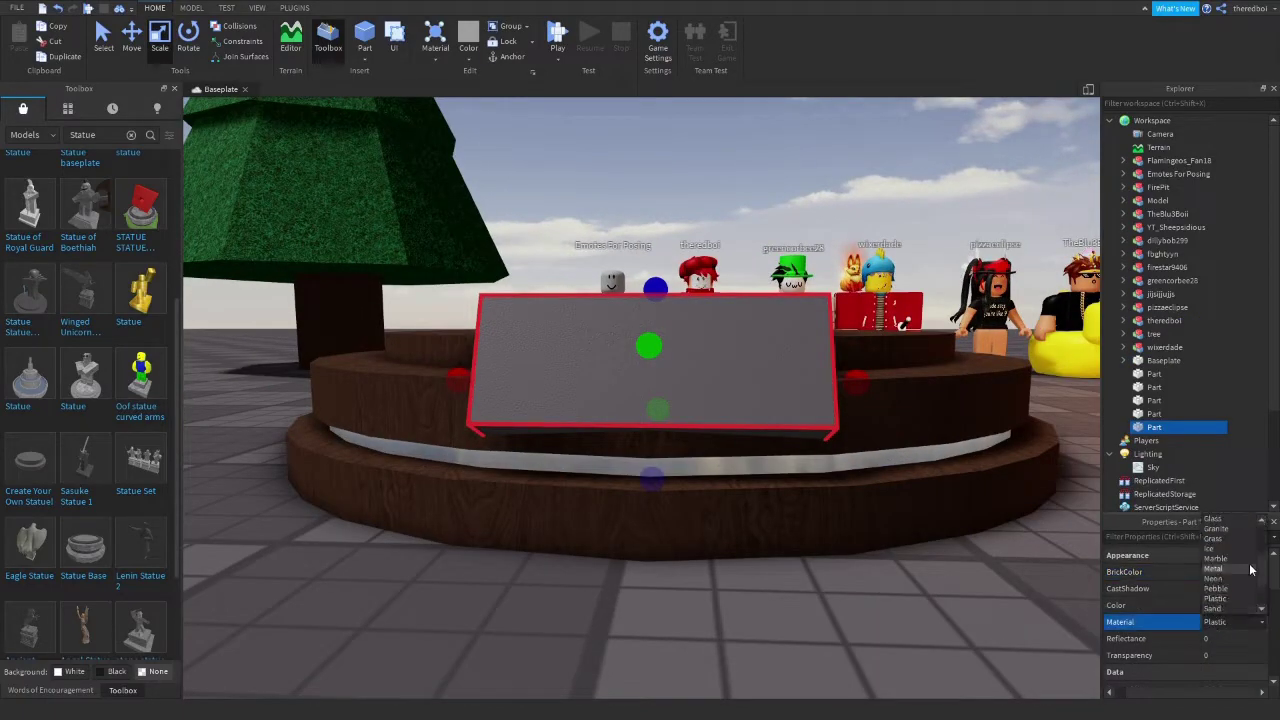
{"action": "left_click", "coordinate": [1234, 561]}
Duplicate the marble plaque block and shrink the copy on all sides into an inset panel on its front face.
{"action": "key", "text": "s"}
{"action": "left_click", "coordinate": [789, 593]}
{"action": "left_click", "coordinate": [660, 399]}
{"action": "key", "text": "a"}
{"action": "right_click_drag", "start_coordinate": [660, 399], "coordinate": [660, 399]}
{"action": "key", "text": "w"}
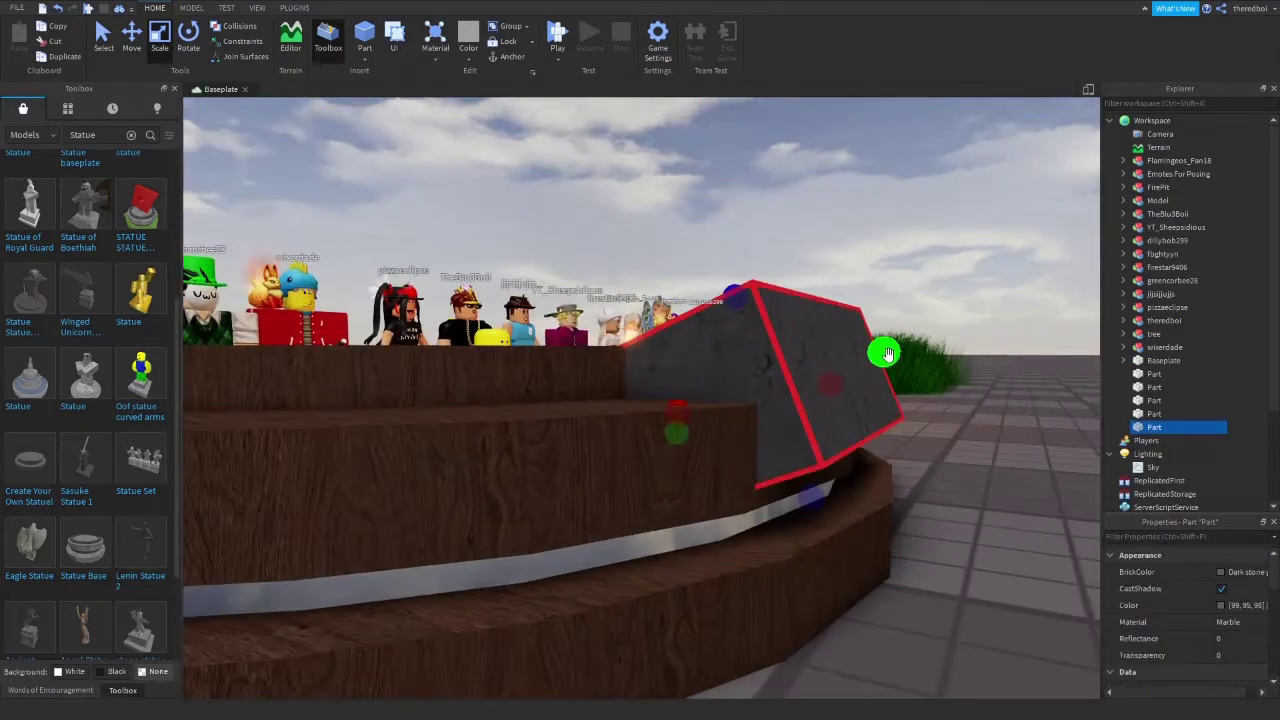
{"action": "right_click_drag", "start_coordinate": [772, 403], "coordinate": [700, 388]}
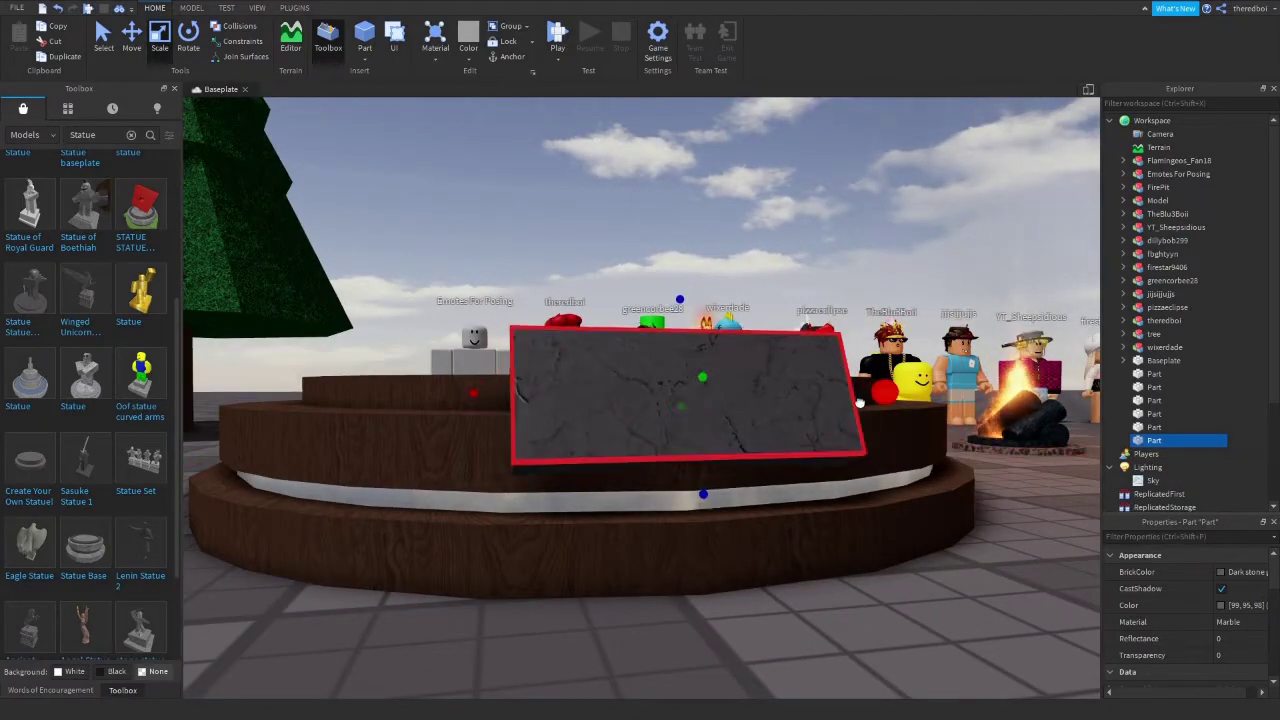
{"action": "left_click_drag", "start_coordinate": [695, 463], "coordinate": [695, 450]}
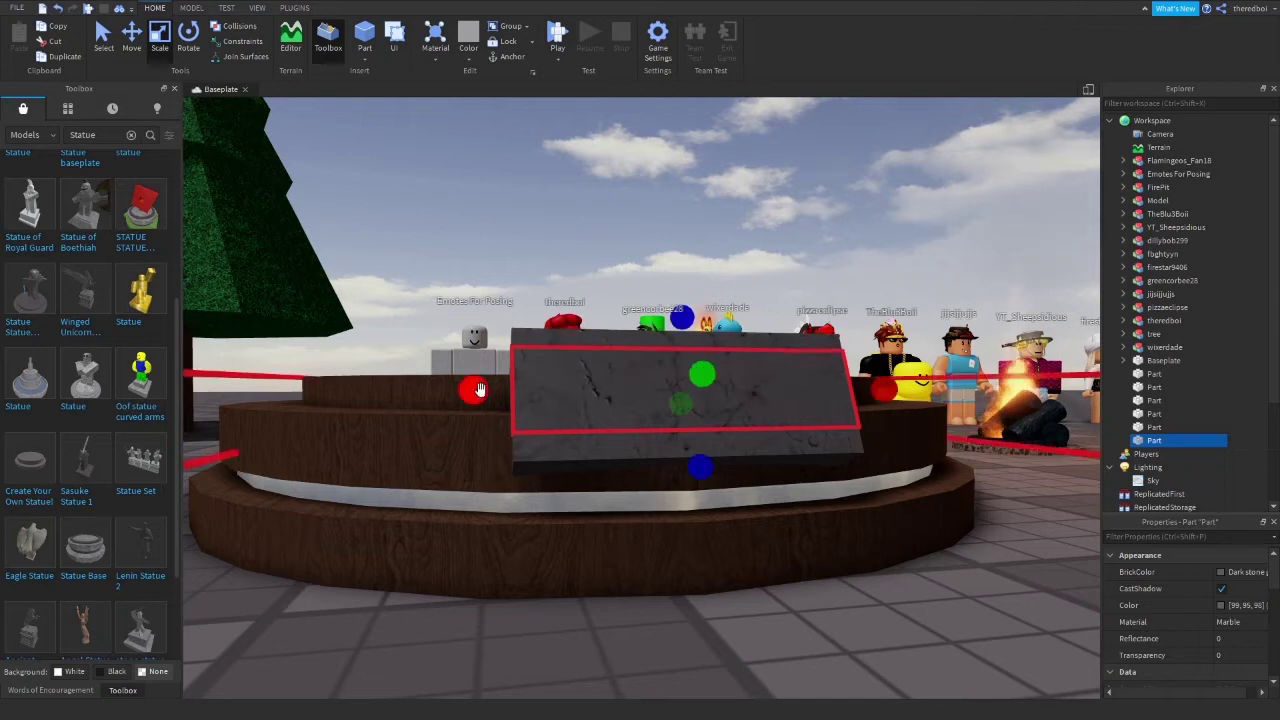
{"action": "right_click_drag", "start_coordinate": [872, 390], "coordinate": [836, 417]}
{"action": "key", "text": "w"}
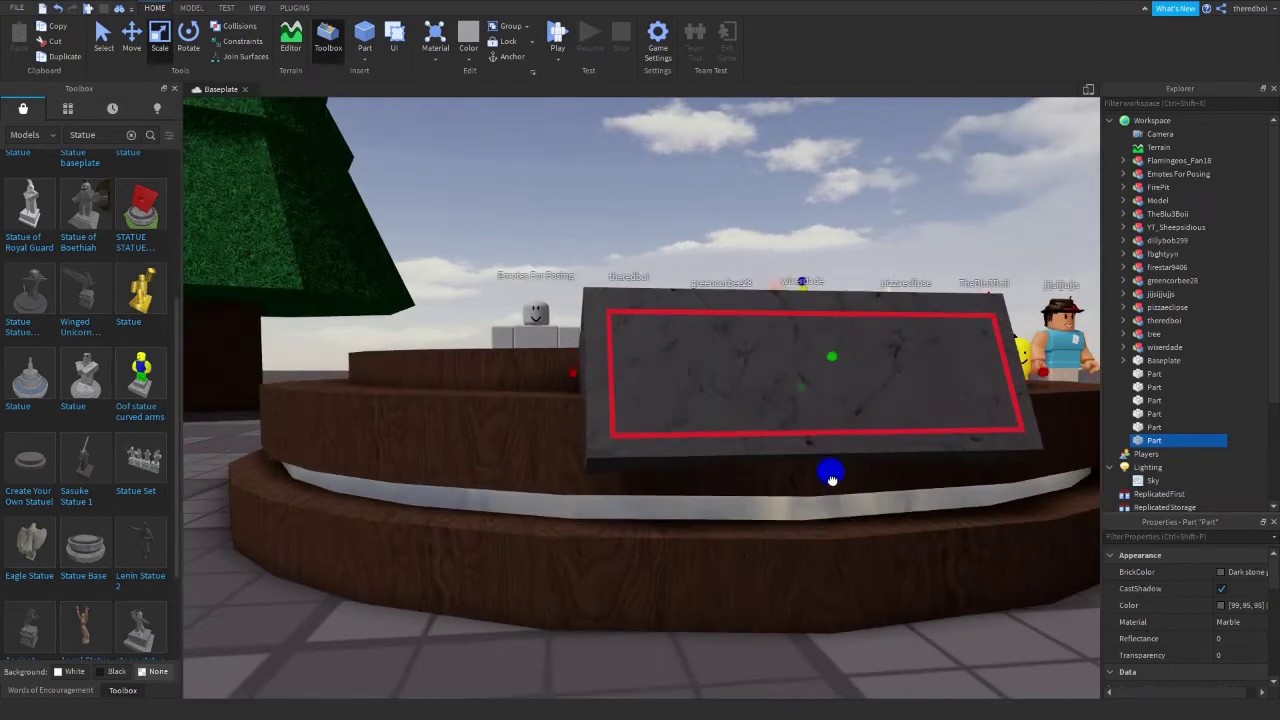
Color the inset plaque panel a near-white shade and set its material to Wood.
{"action": "right_click_drag", "start_coordinate": [820, 350], "coordinate": [860, 368]}
{"action": "key", "text": "d"}
{"action": "left_click", "coordinate": [1238, 573]}
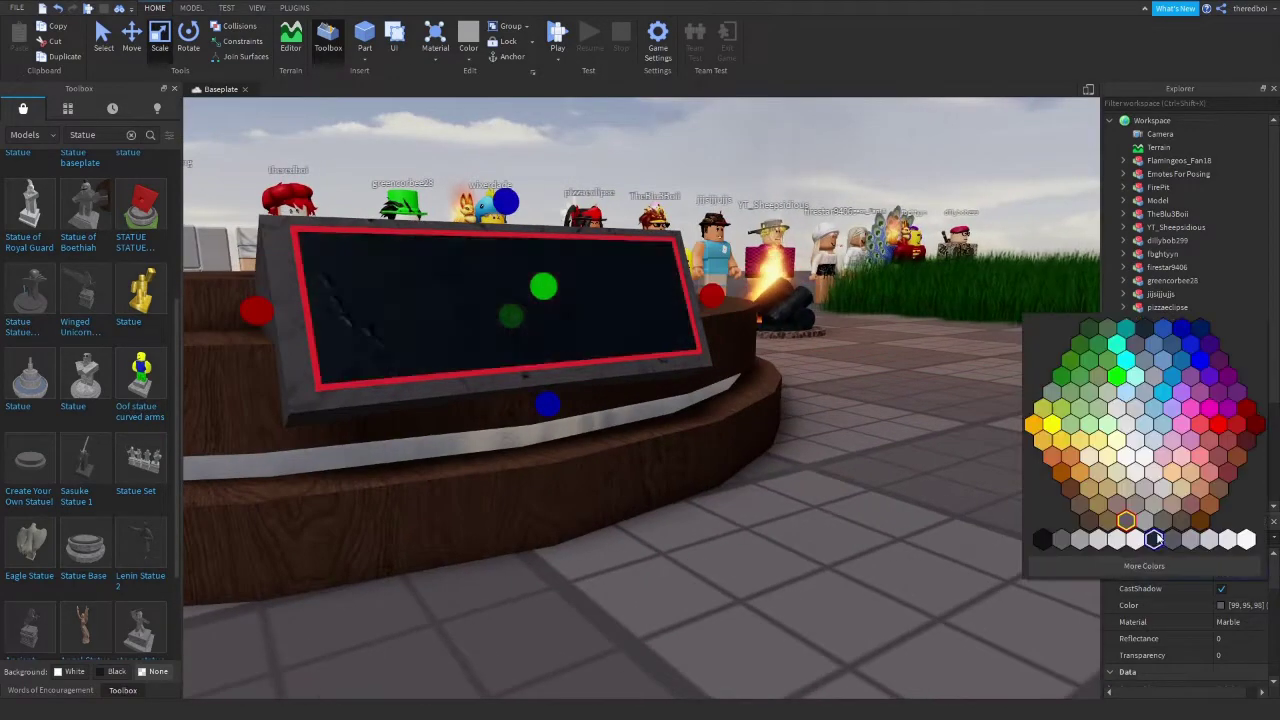
{"action": "left_click", "coordinate": [1178, 538]}
{"action": "left_click", "coordinate": [1245, 624]}
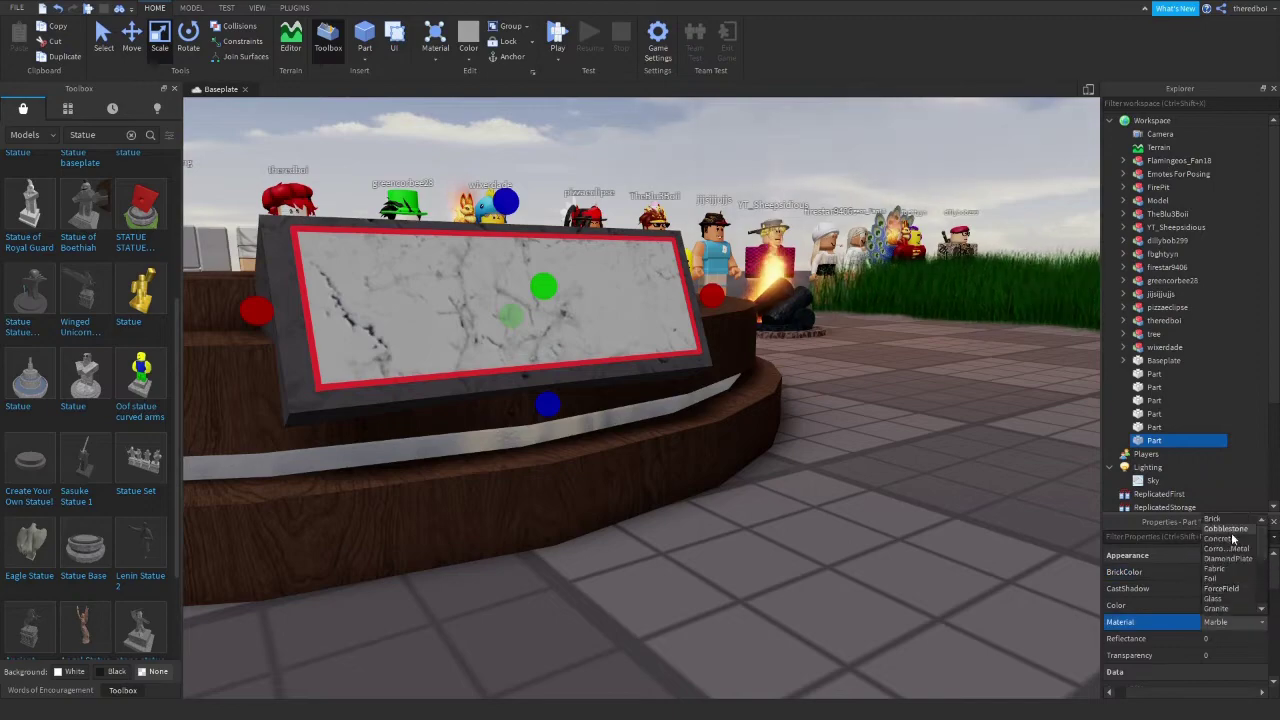
{"action": "left_click", "coordinate": [1226, 528]}
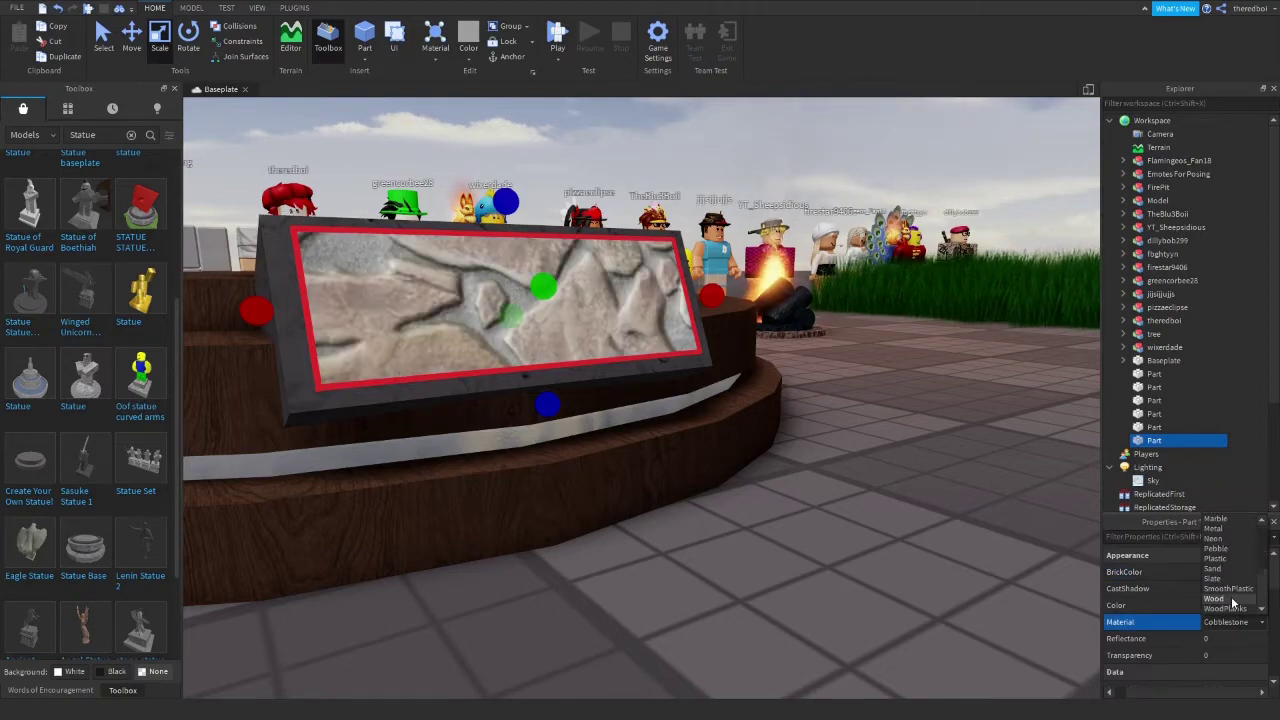
{"action": "left_click", "coordinate": [1232, 599]}
{"action": "left_click", "coordinate": [874, 561]}
{"action": "right_click_drag", "start_coordinate": [874, 561], "coordinate": [874, 561]}
{"action": "key", "text": "s"}
{"action": "key", "text": "w"}
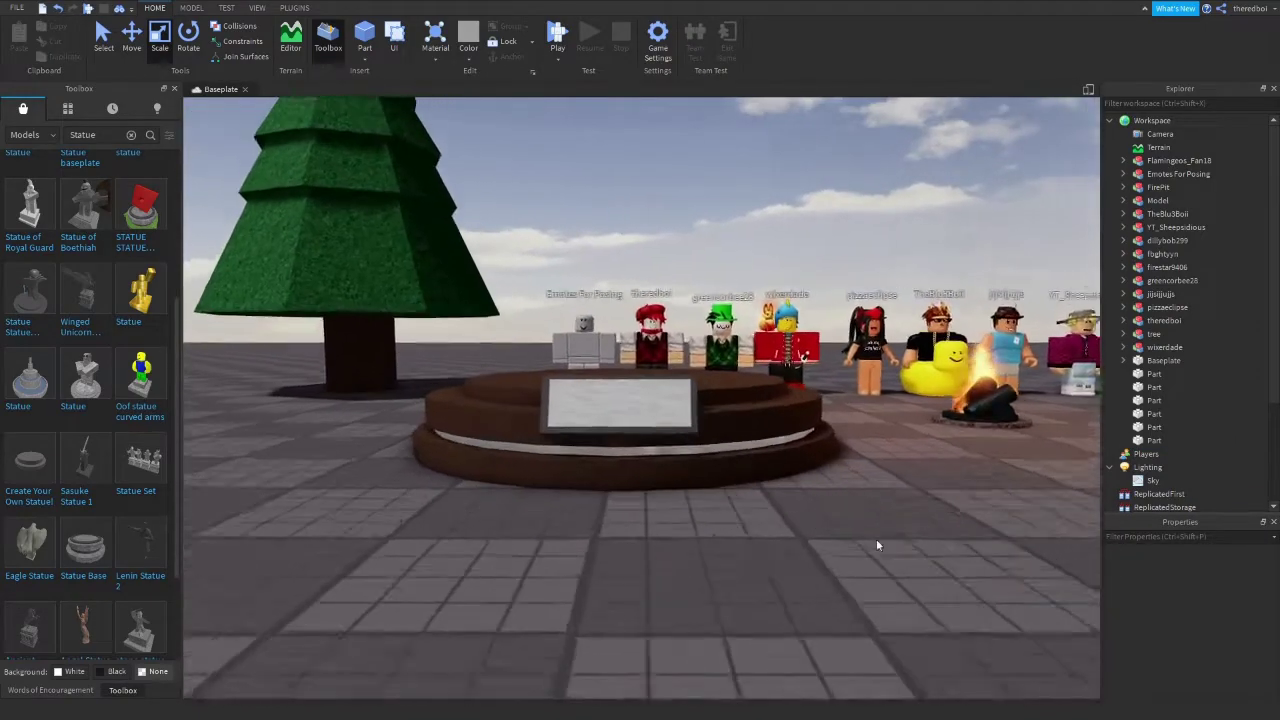
{"action": "scroll", "coordinate": [876, 545], "scroll_direction": "up", "scroll_amount": 2}
Search the toolbox models for "Text" and insert the Text Here sign into the scene.
{"action": "left_click", "coordinate": [131, 134]}
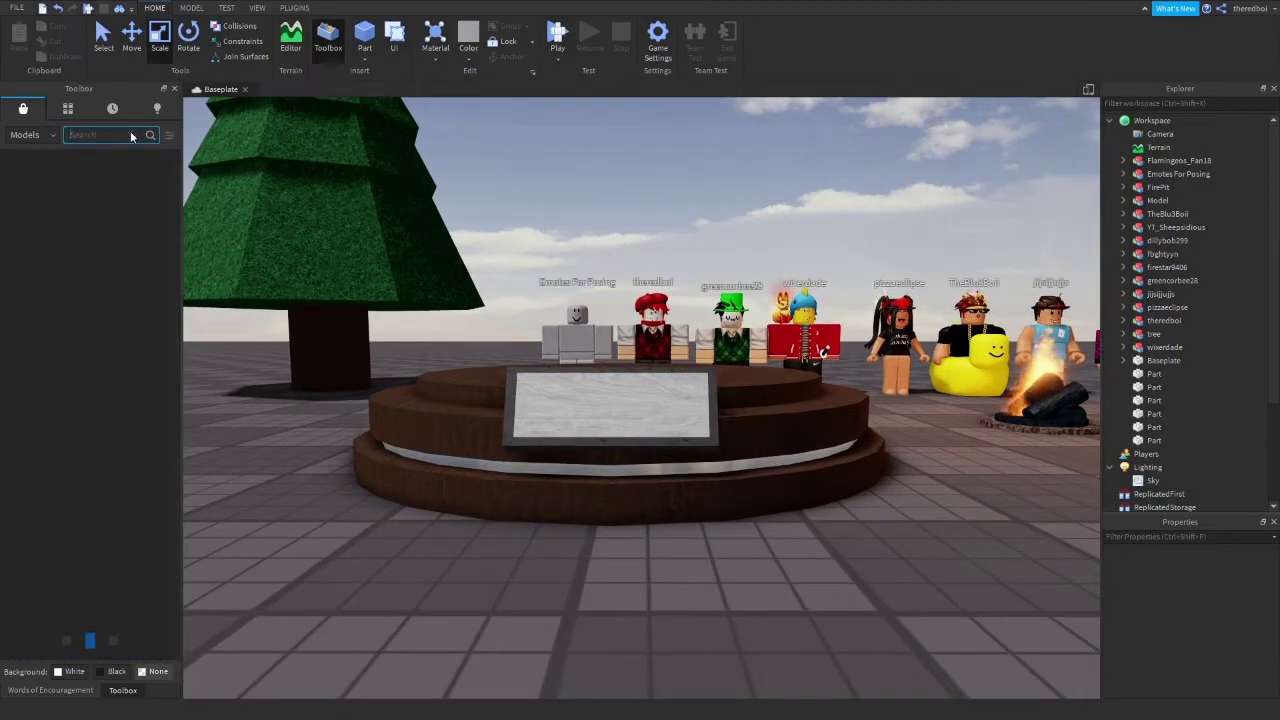
{"action": "type", "text": "Texrt"}
{"action": "key", "text": "Return"}
{"action": "key", "text": "BackSpace"}
{"action": "type", "text": "t"}
{"action": "key", "text": "Return"}
{"action": "right_click_drag", "start_coordinate": [466, 235], "coordinate": [466, 235]}
{"action": "key", "text": "s"}
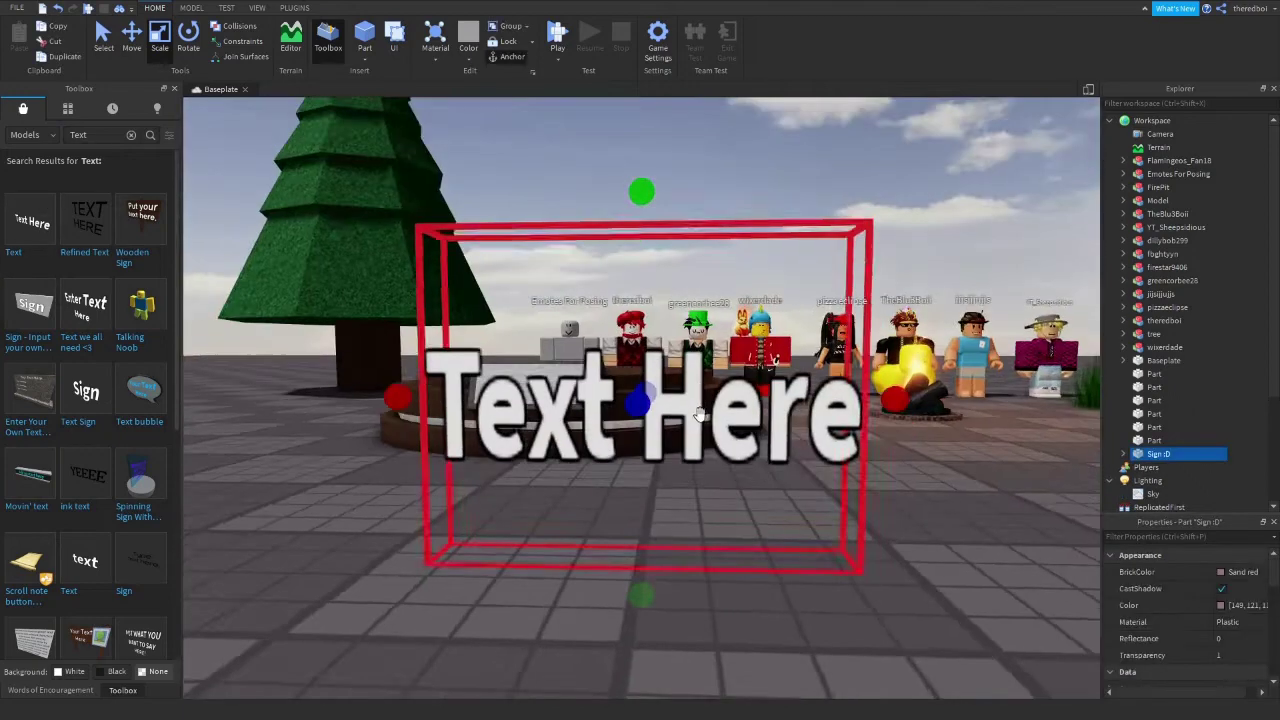
Expand the sign's SurfaceGui and delete the "Want Help?" script inside its Text label.
{"action": "left_click", "coordinate": [1124, 454]}
{"action": "left_click", "coordinate": [1164, 481]}
{"action": "left_click", "coordinate": [1150, 481]}
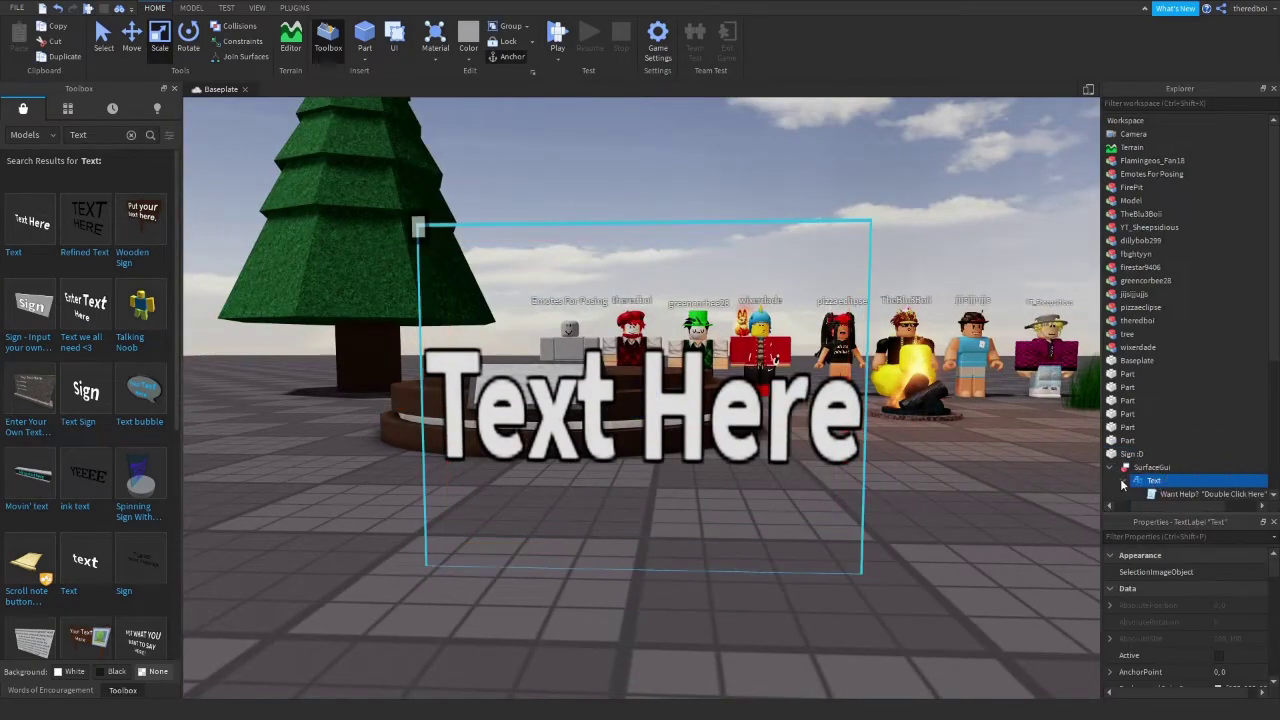
{"action": "left_click", "coordinate": [1155, 493]}
{"action": "key", "text": "Delete"}
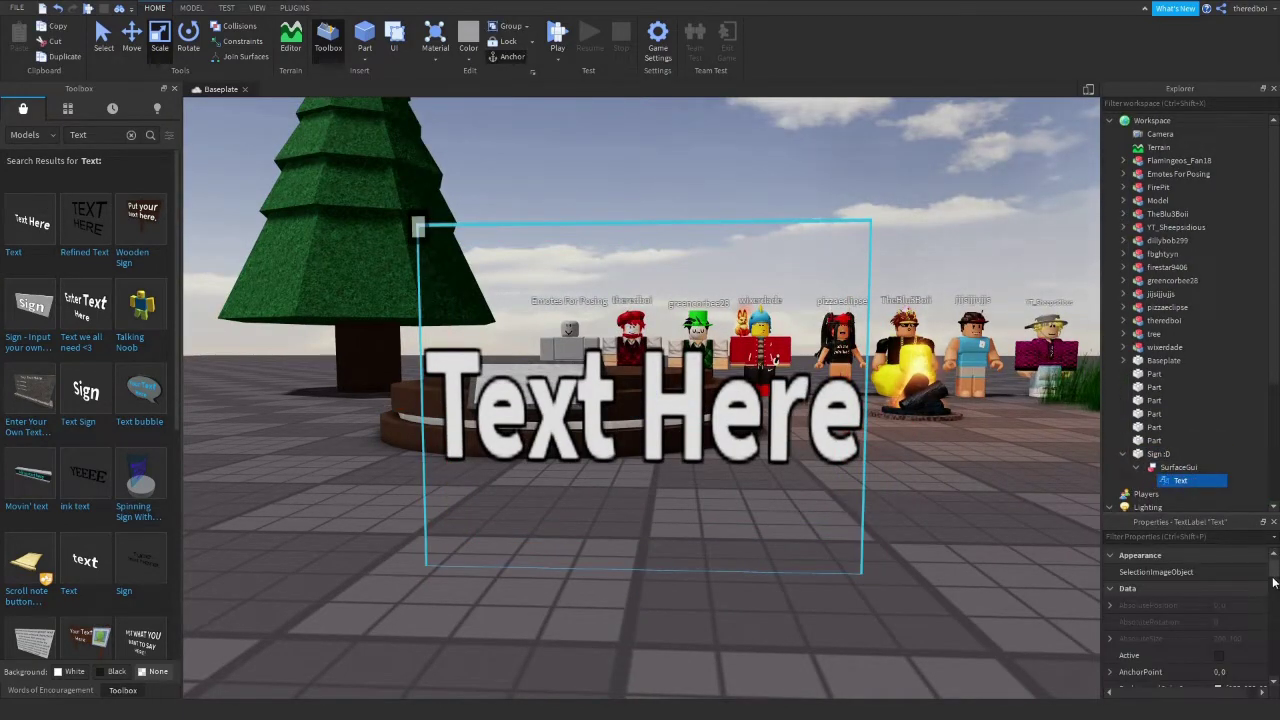
Try several fonts on the sign's Text label and set its font to SourceSansItalic.
{"action": "left_click_drag", "start_coordinate": [1212, 516], "coordinate": [1212, 391]}
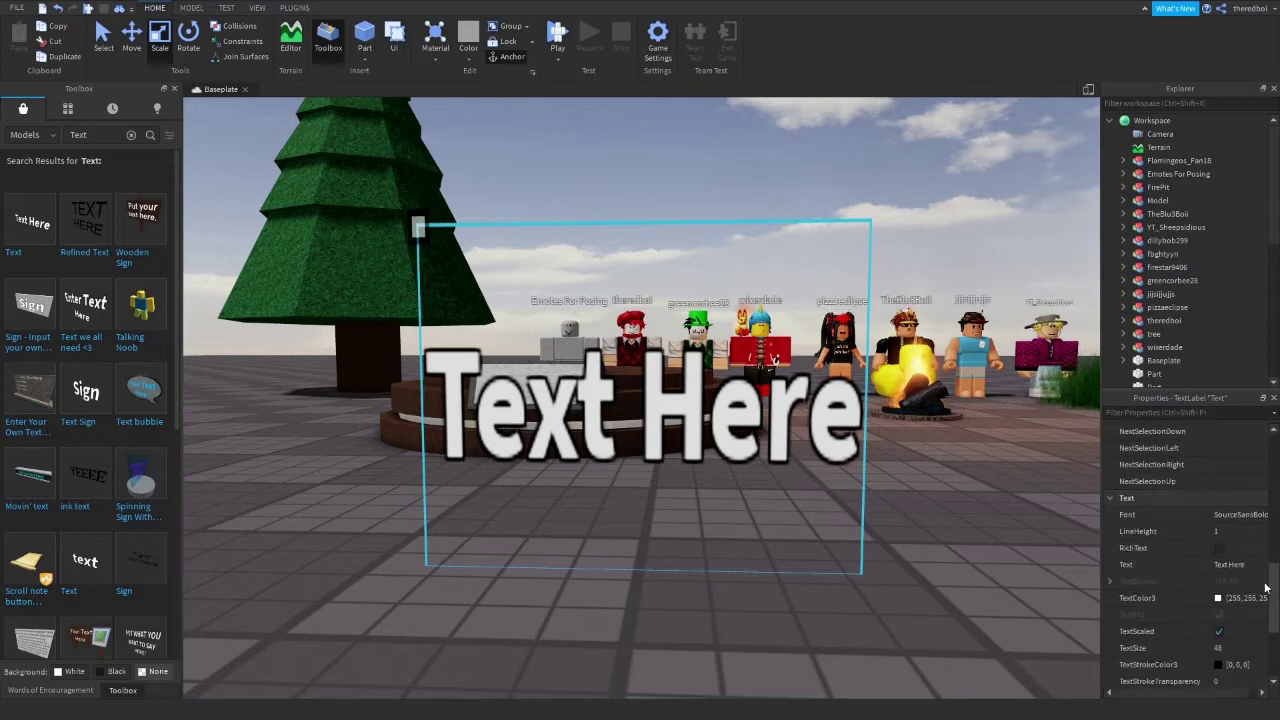
{"action": "left_click", "coordinate": [1236, 528]}
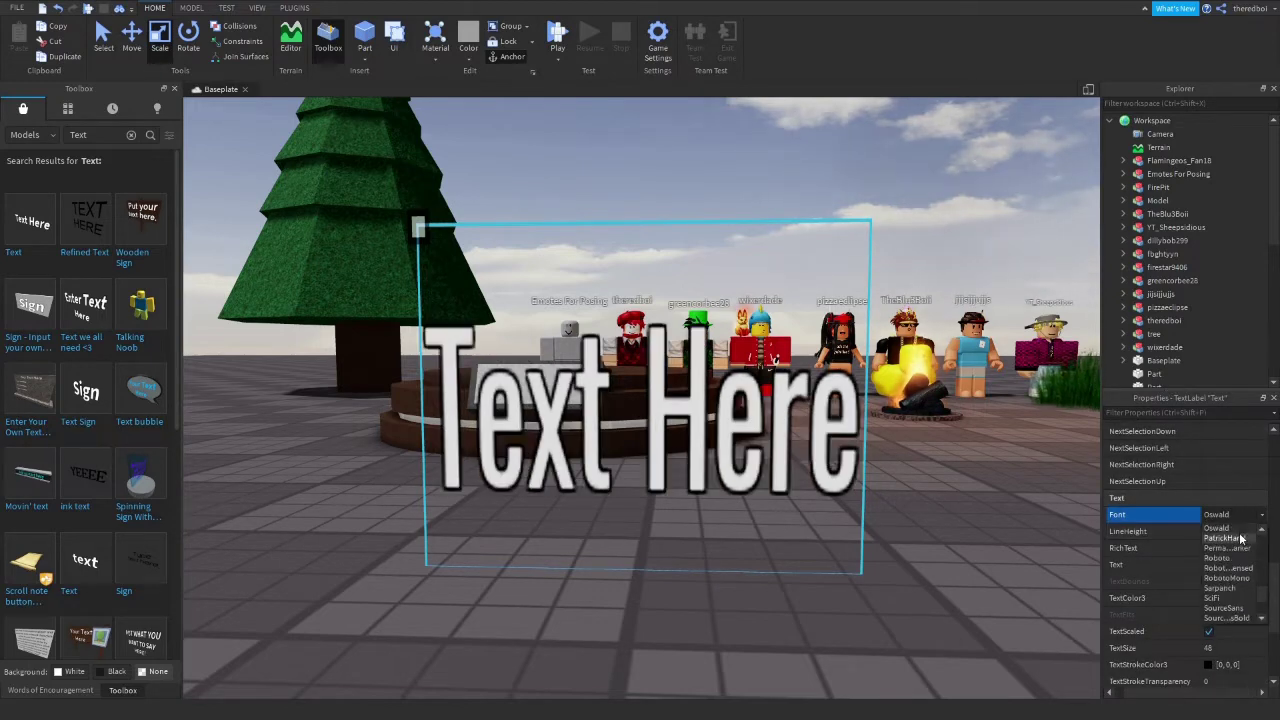
{"action": "left_click", "coordinate": [1240, 538]}
{"action": "left_click", "coordinate": [1240, 548]}
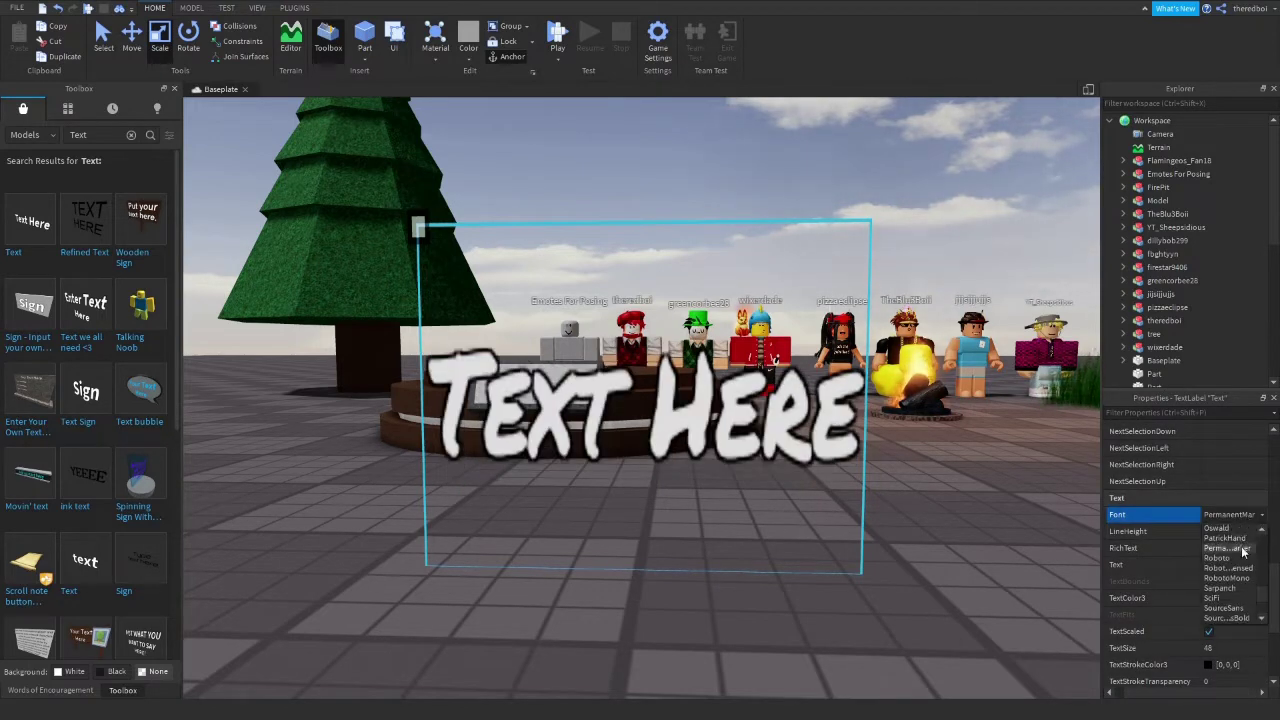
{"action": "left_click", "coordinate": [1236, 558]}
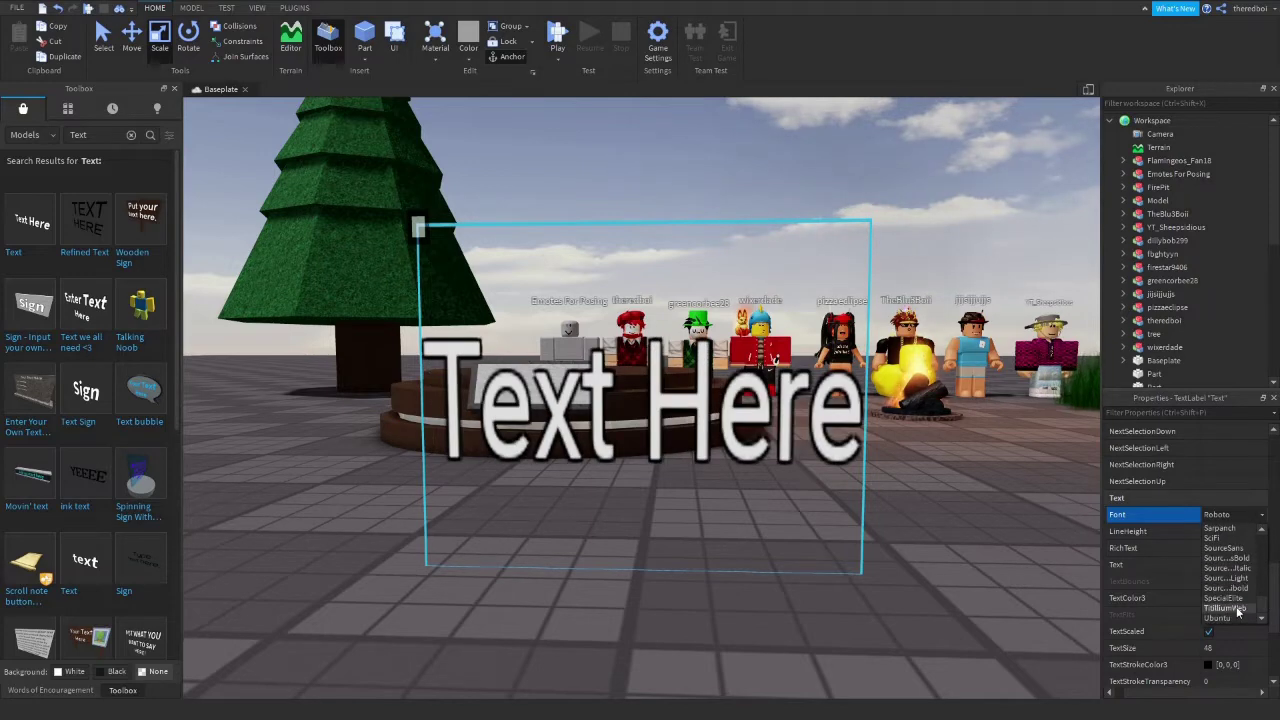
{"action": "left_click", "coordinate": [1228, 588]}
{"action": "left_click", "coordinate": [1227, 519]}
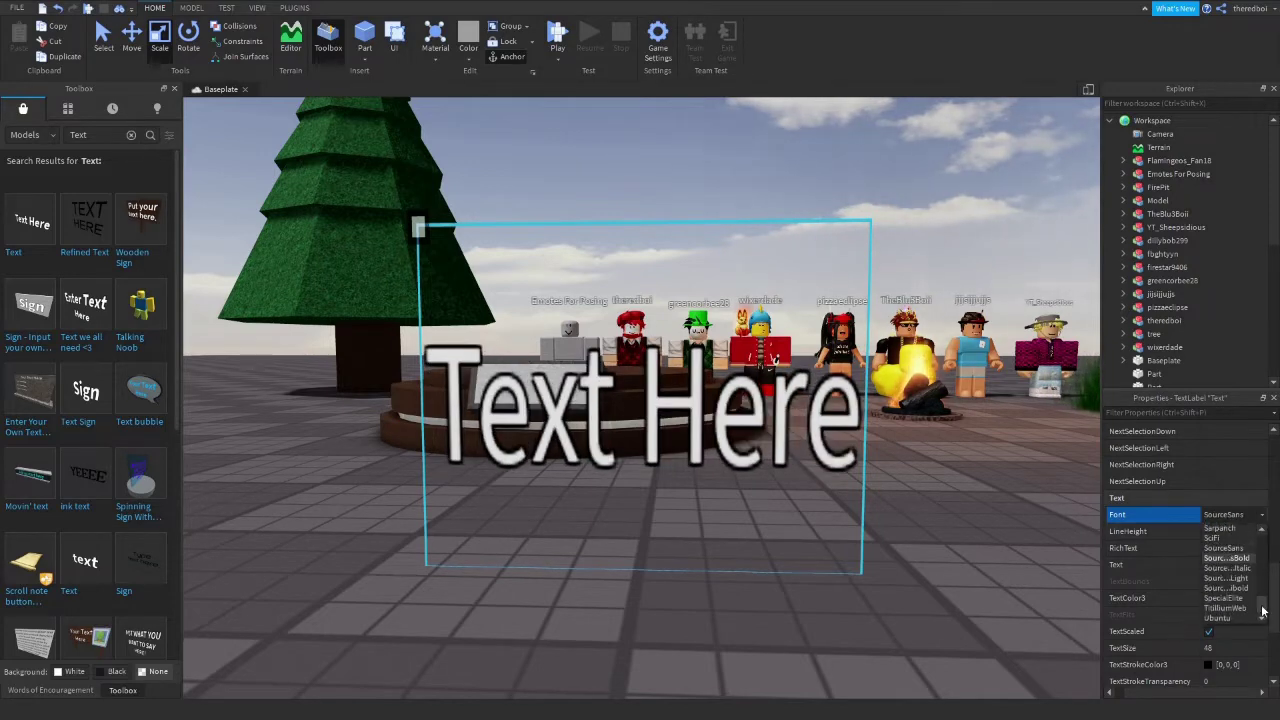
{"action": "left_click", "coordinate": [1218, 618]}
{"action": "left_click", "coordinate": [1240, 518]}
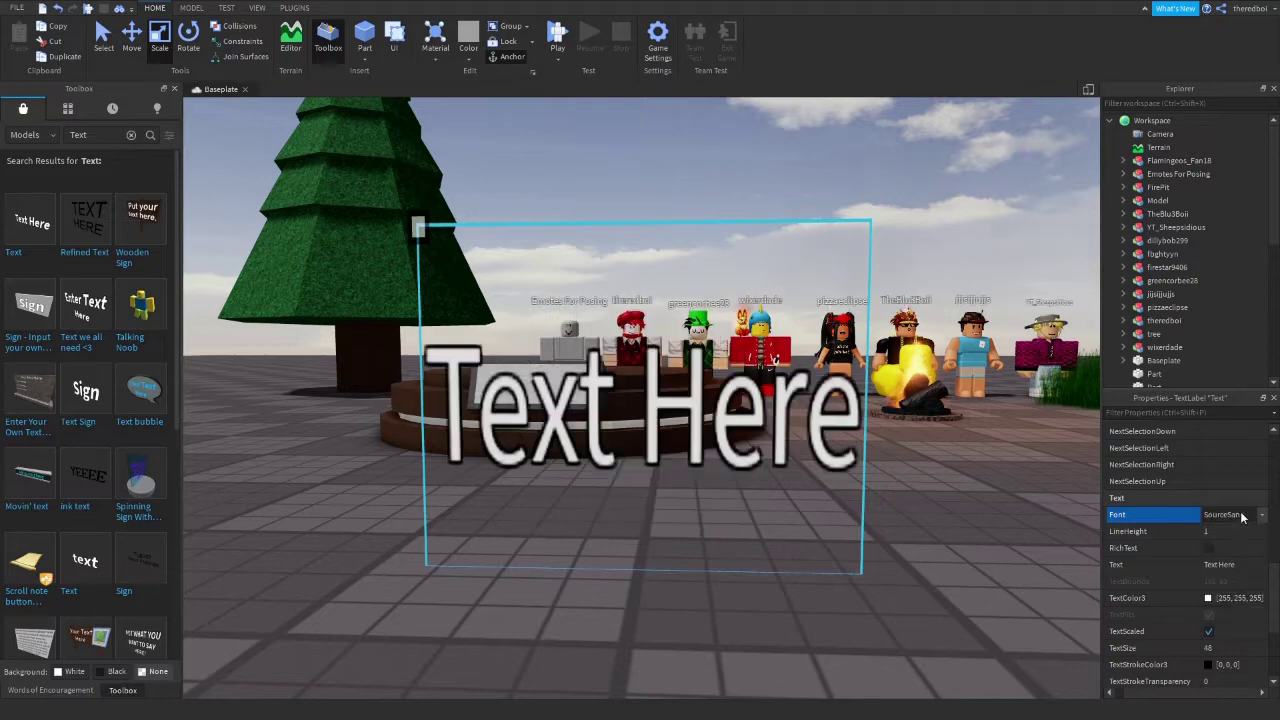
{"action": "left_click", "coordinate": [1240, 514]}
{"action": "left_click", "coordinate": [1237, 532]}
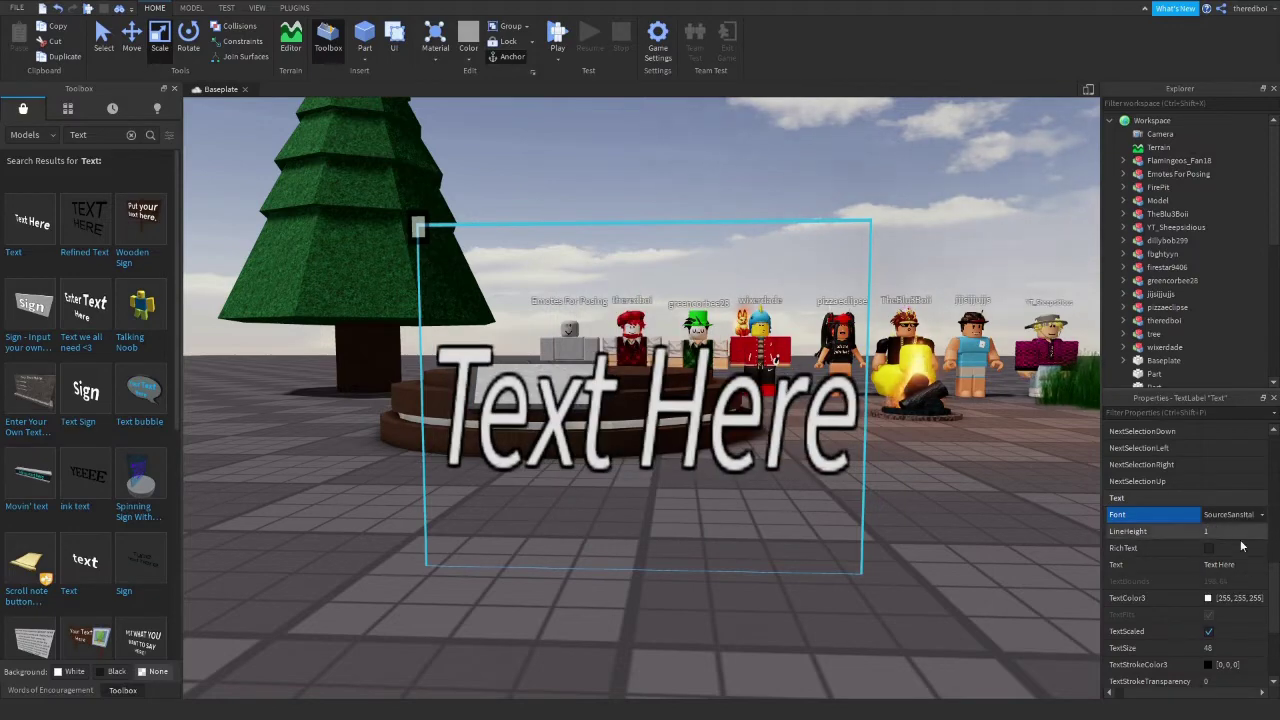
Shrink the Text Here sign and place it flat against the tilted plaque panel.
{"action": "right_click_drag", "start_coordinate": [700, 484], "coordinate": [780, 494]}
{"action": "left_click_drag", "start_coordinate": [480, 432], "coordinate": [477, 374]}
{"action": "right_click_drag", "start_coordinate": [476, 370], "coordinate": [380, 372]}
{"action": "key", "text": "w"}
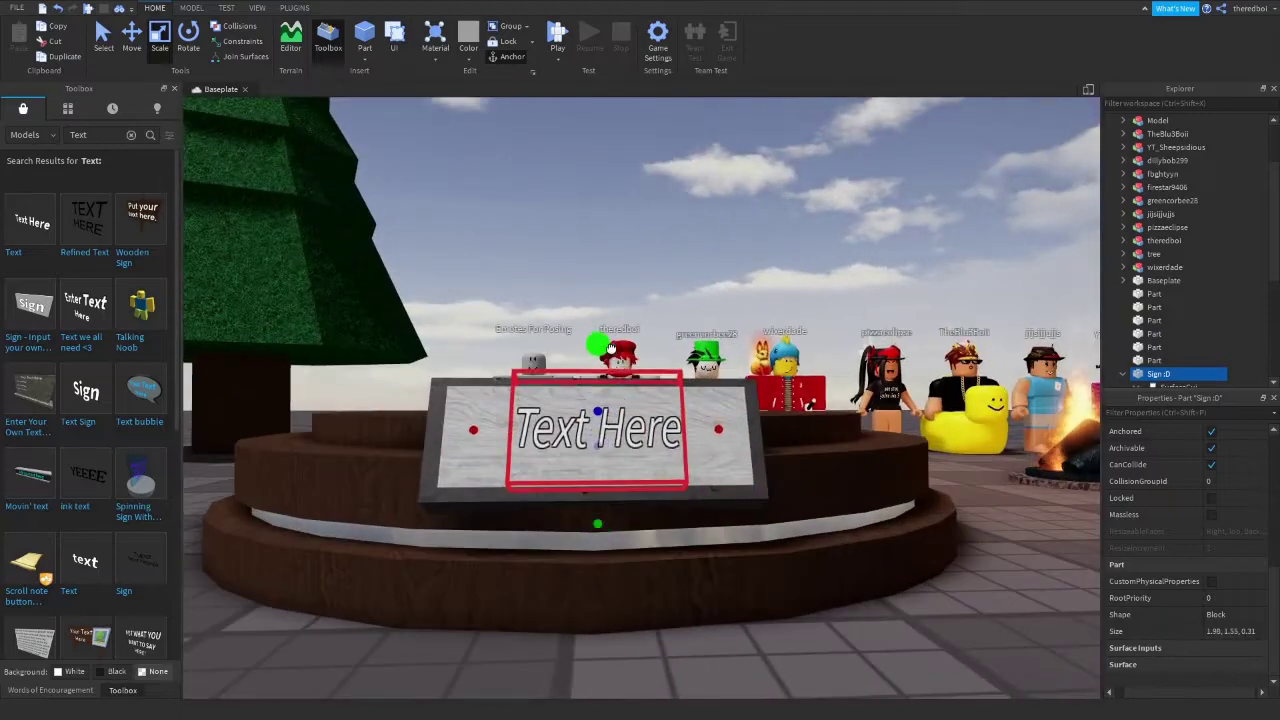
Widen the Text Here sign on both sides to span the plaque panel.
{"action": "left_click_drag", "start_coordinate": [462, 446], "coordinate": [397, 428]}
{"action": "left_click_drag", "start_coordinate": [718, 432], "coordinate": [786, 424]}
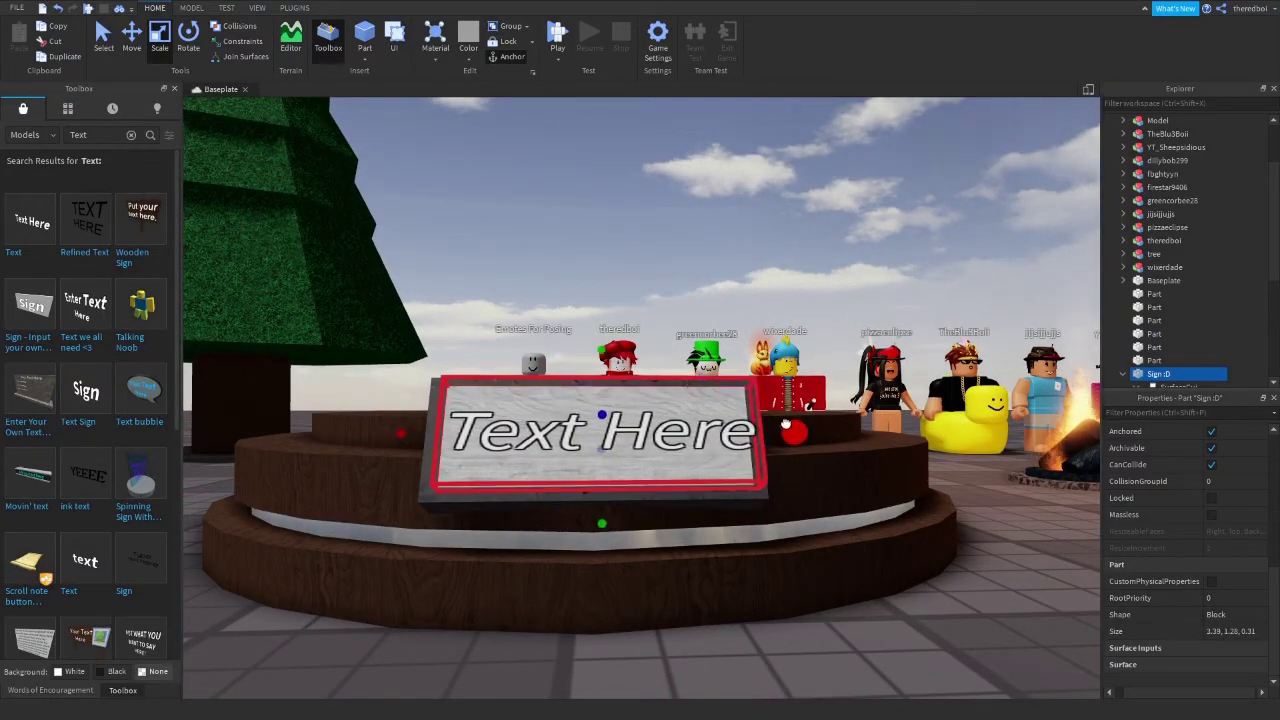
{"action": "right_click_drag", "start_coordinate": [709, 433], "coordinate": [608, 417]}
{"action": "key", "text": "w"}
{"action": "key", "text": "a"}
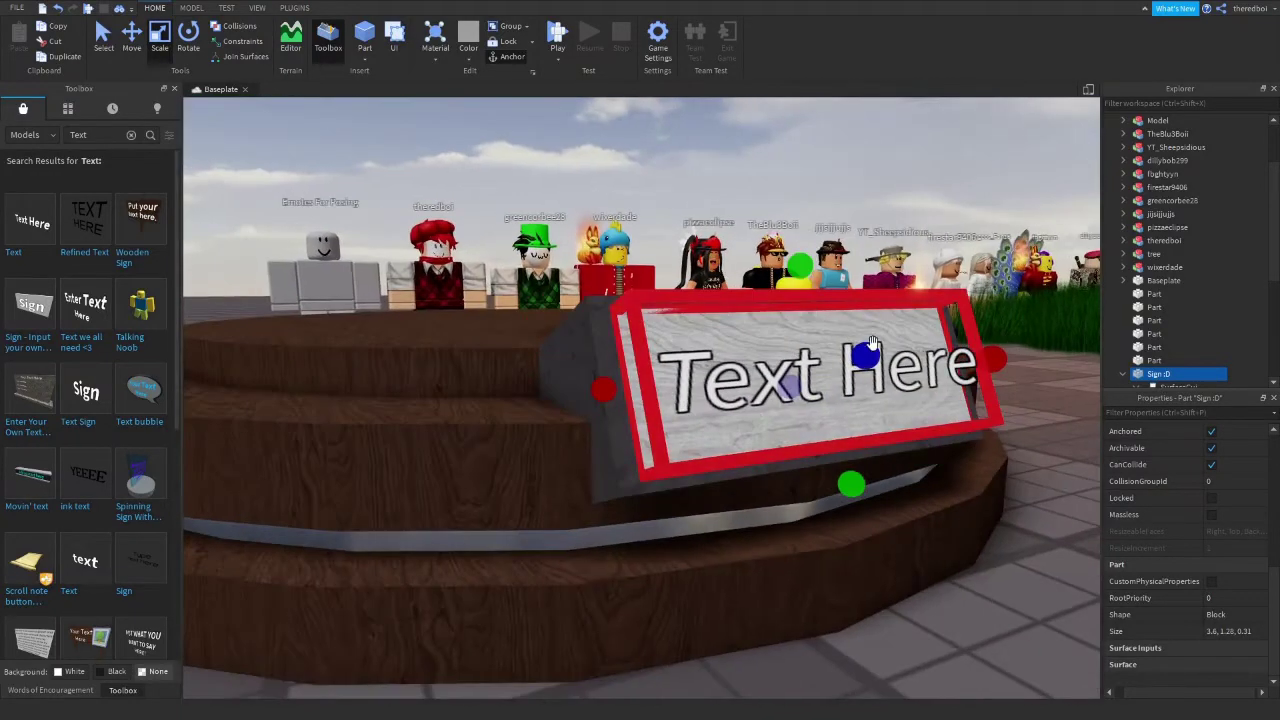
Narrow the Text Here sign to a width of 3 and center it on the plaque panel.
{"action": "left_click_drag", "start_coordinate": [600, 386], "coordinate": [677, 378]}
{"action": "right_click_drag", "start_coordinate": [677, 378], "coordinate": [563, 323]}
{"action": "key", "text": "d"}
{"action": "key", "text": "s"}
{"action": "key", "text": "a"}
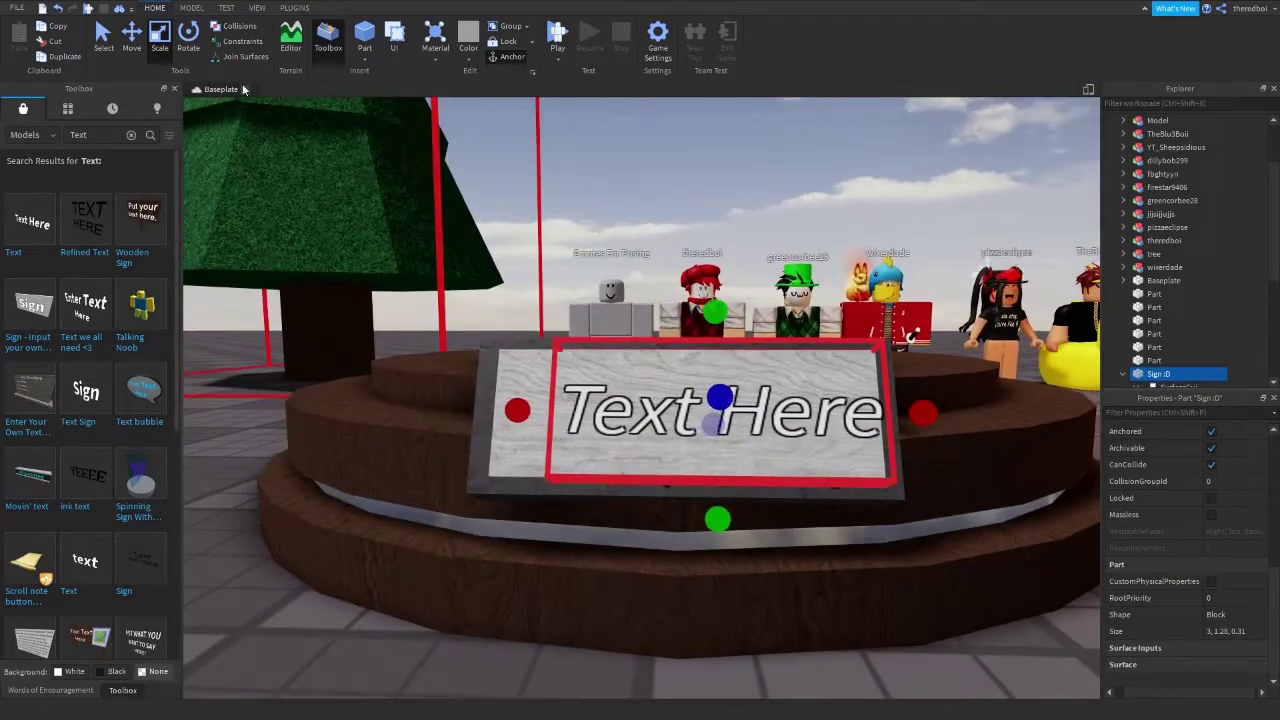
{"action": "key", "text": "d"}
{"action": "left_click", "coordinate": [131, 38]}
{"action": "right_click_drag", "start_coordinate": [1050, 473], "coordinate": [766, 383]}
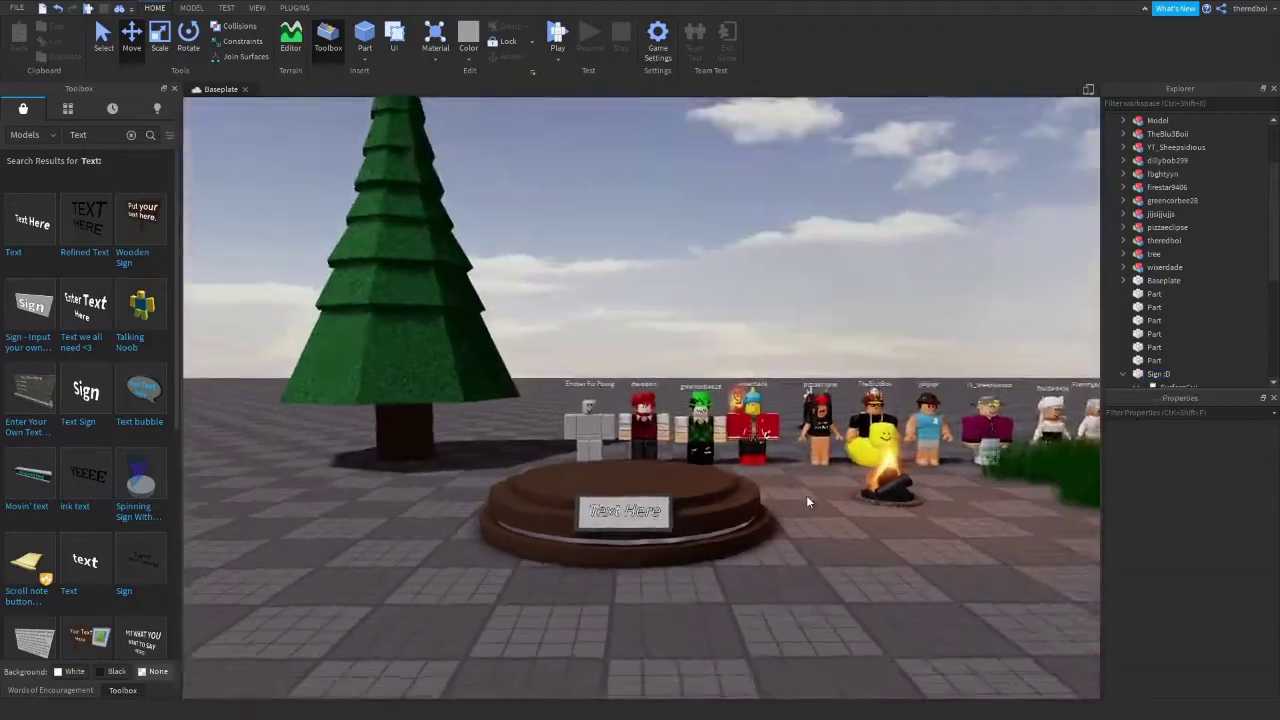
Duplicate the character with the red beret and place the copy on the open floor beside the pedestal.
{"action": "scroll", "coordinate": [430, 350], "scroll_direction": "up", "scroll_amount": 8}
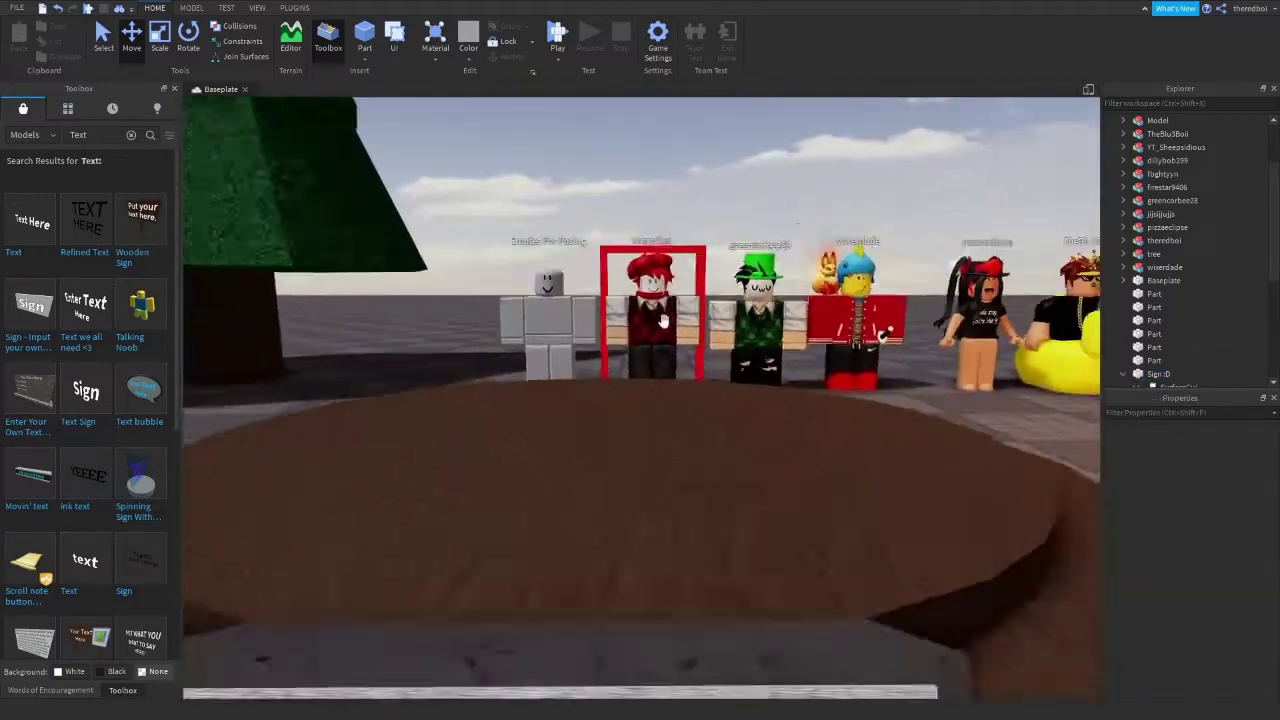
{"action": "scroll", "coordinate": [665, 320], "scroll_direction": "down", "scroll_amount": 1}
{"action": "left_click", "coordinate": [672, 321]}
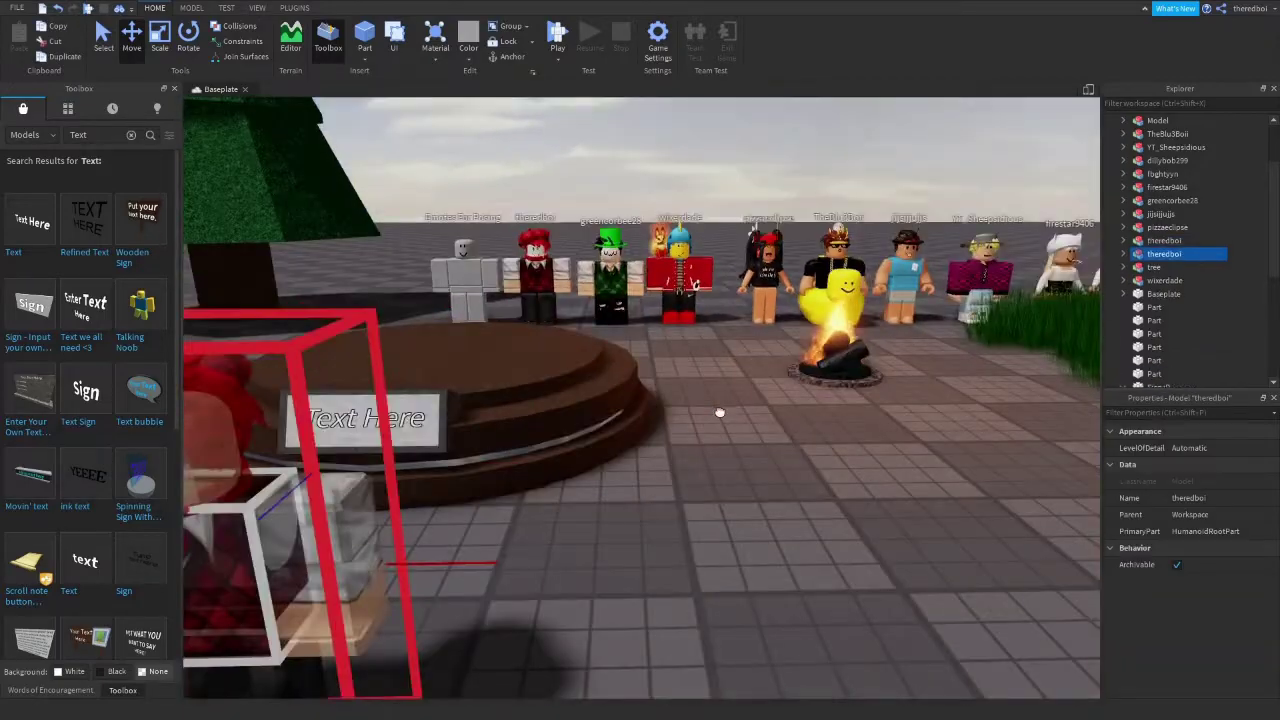
{"action": "left_click_drag", "start_coordinate": [720, 409], "coordinate": [998, 452]}
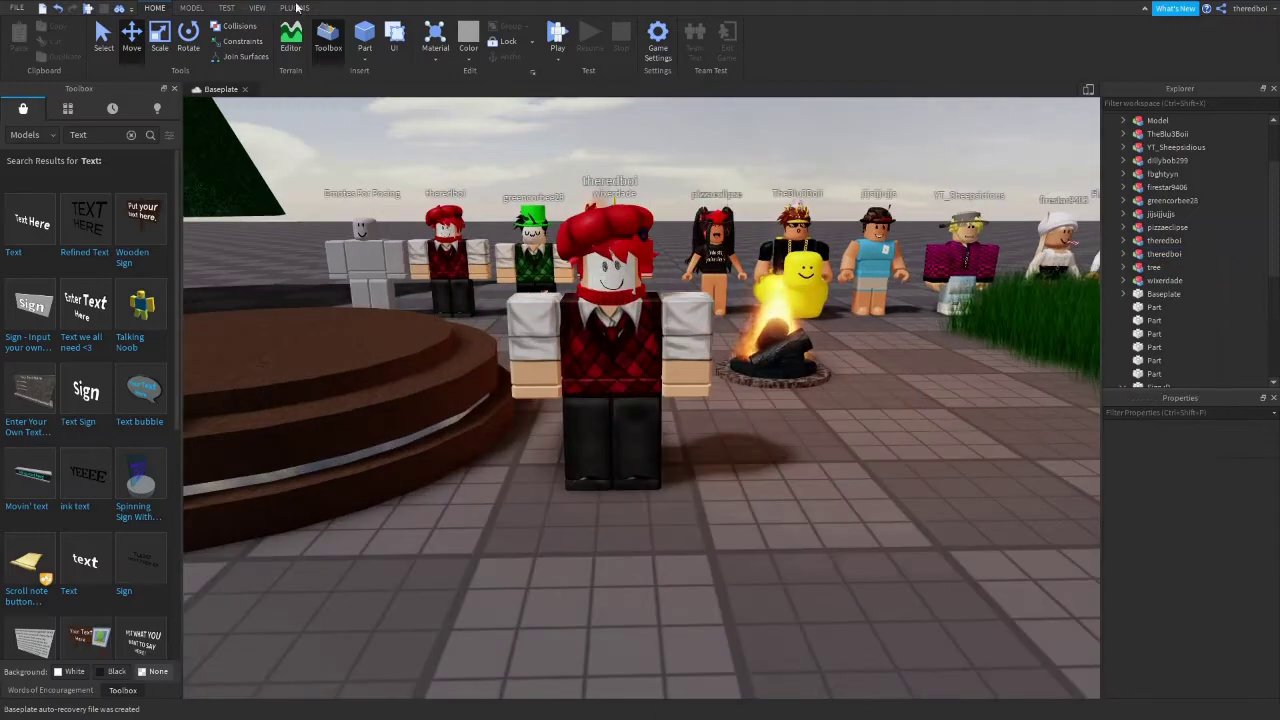
Open the Animation Editor on the copied red-beret character.
{"action": "left_click", "coordinate": [294, 7]}
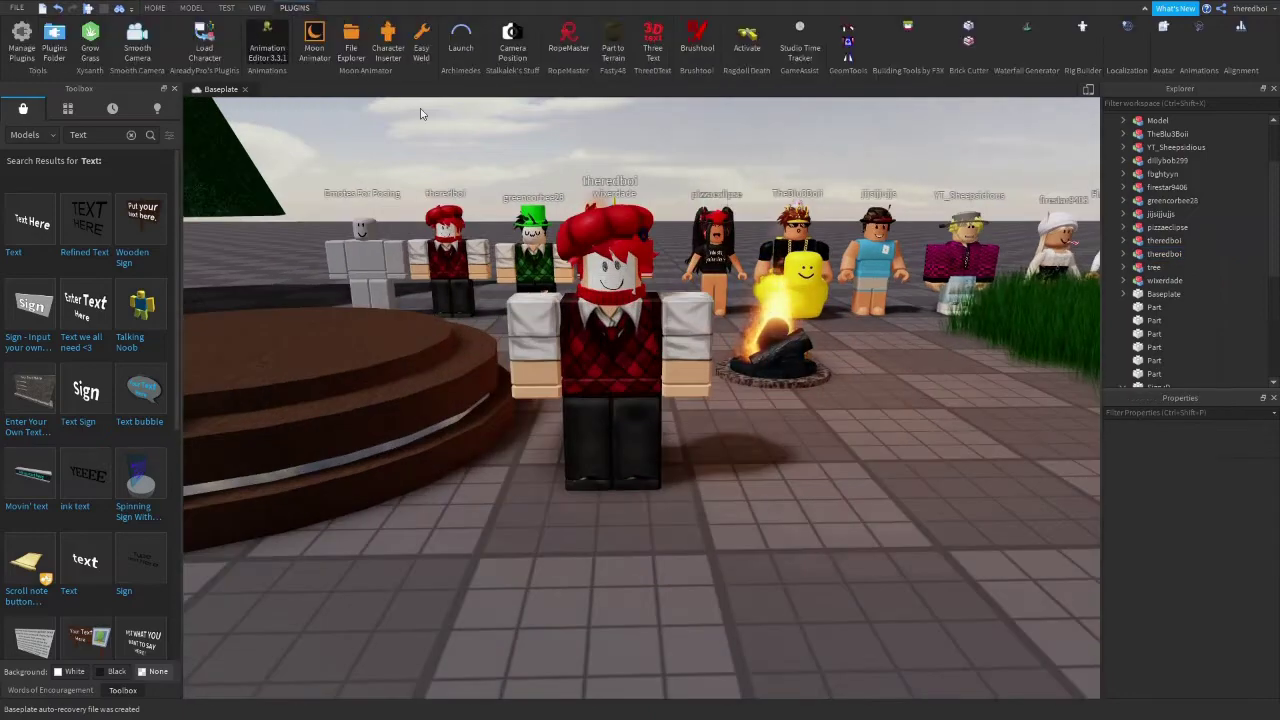
{"action": "left_click", "coordinate": [267, 50]}
{"action": "left_click", "coordinate": [846, 649]}
{"action": "left_click", "coordinate": [668, 423]}
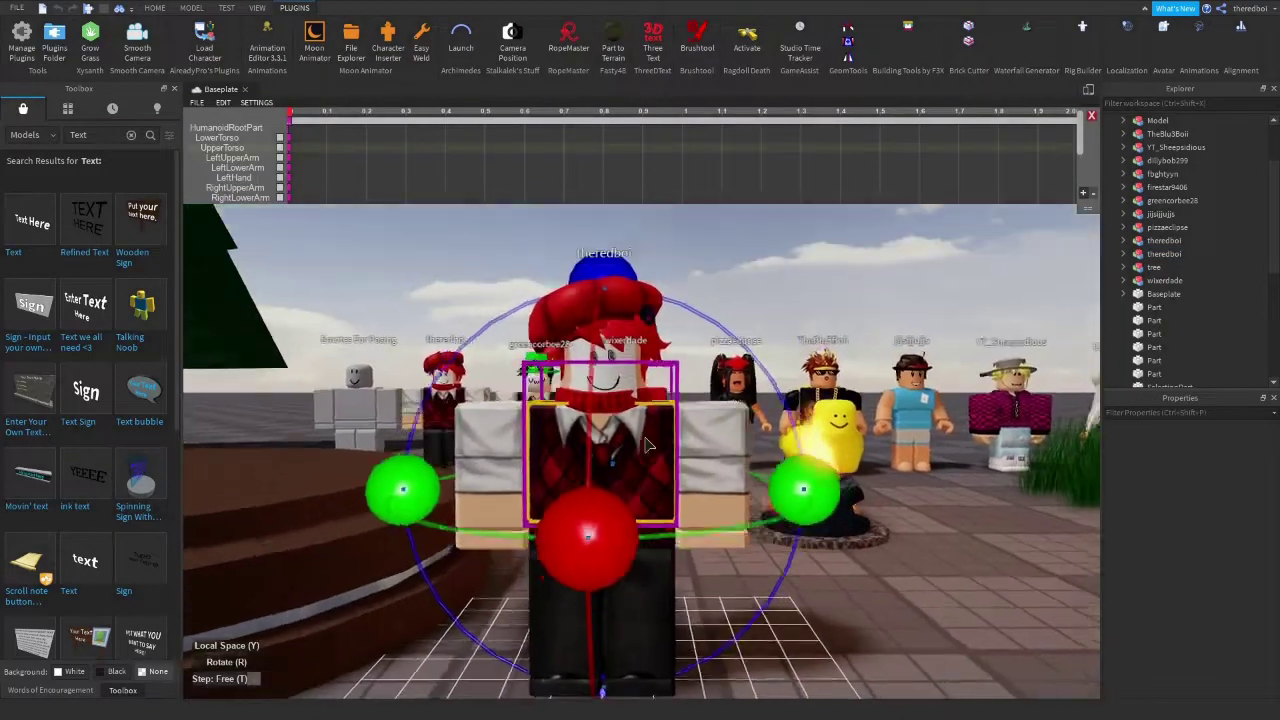
Adjust the rotation of the copied character's head and upper body in the Animation Editor.
{"action": "left_click", "coordinate": [618, 353]}
{"action": "left_click_drag", "start_coordinate": [623, 354], "coordinate": [690, 362]}
{"action": "left_click", "coordinate": [977, 277]}
{"action": "left_click", "coordinate": [610, 440]}
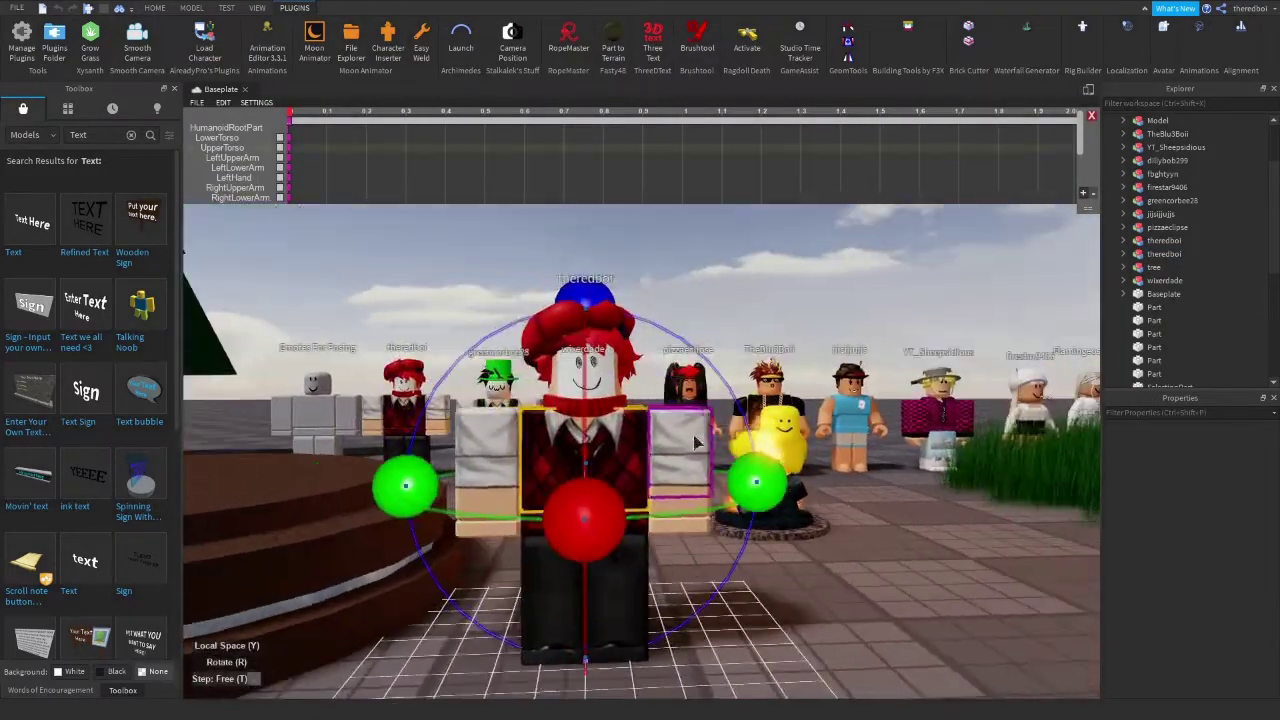
{"action": "left_click", "coordinate": [663, 365]}
{"action": "left_click", "coordinate": [690, 480]}
{"action": "left_click", "coordinate": [680, 520]}
{"action": "left_click_drag", "start_coordinate": [822, 512], "coordinate": [851, 481]}
{"action": "left_click", "coordinate": [690, 472]}
{"action": "left_click", "coordinate": [978, 468]}
{"action": "right_click_drag", "start_coordinate": [978, 468], "coordinate": [955, 486]}
Raise the character's left upper leg forward and bend the lower leg back at the knee.
{"action": "left_click", "coordinate": [668, 532]}
{"action": "left_click_drag", "start_coordinate": [720, 543], "coordinate": [725, 414]}
{"action": "right_click_drag", "start_coordinate": [725, 414], "coordinate": [680, 416]}
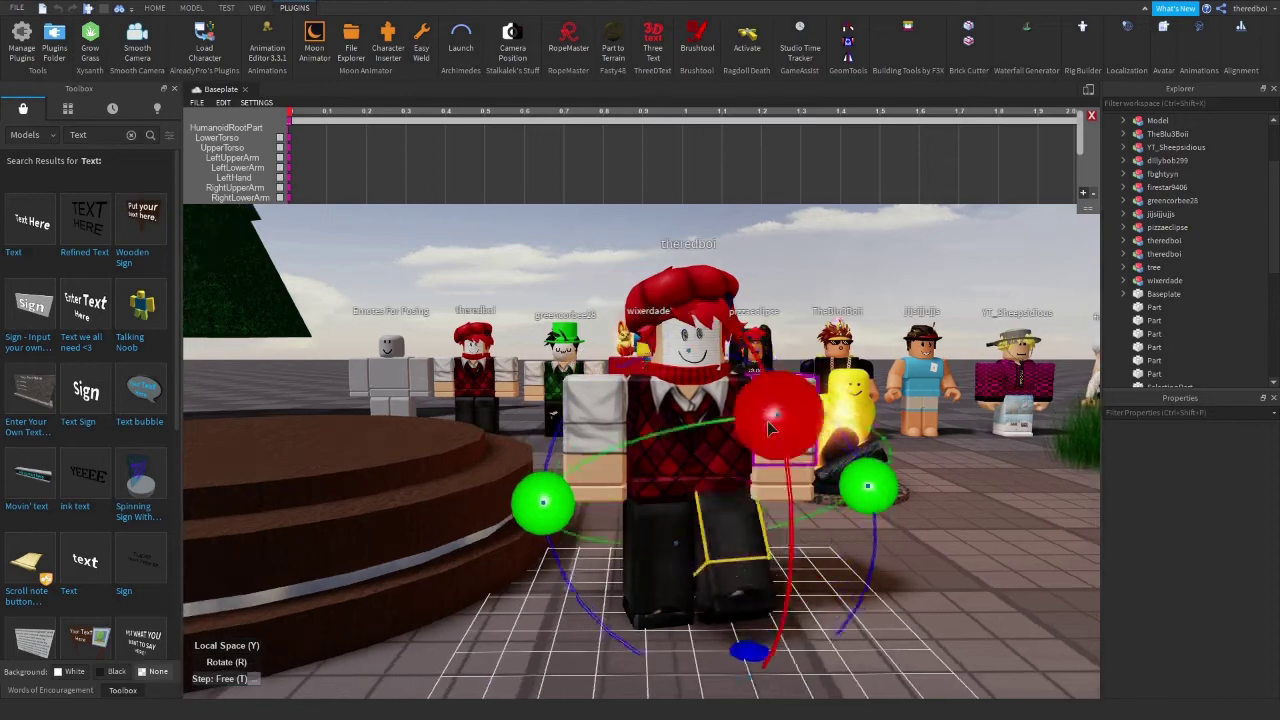
{"action": "left_click", "coordinate": [740, 550]}
{"action": "left_click_drag", "start_coordinate": [783, 422], "coordinate": [775, 638]}
Fine-tune the left upper leg's rotation, swinging the bent leg out to the side.
{"action": "left_click", "coordinate": [735, 514]}
{"action": "left_click_drag", "start_coordinate": [764, 374], "coordinate": [784, 434]}
{"action": "left_click_drag", "start_coordinate": [551, 498], "coordinate": [588, 468]}
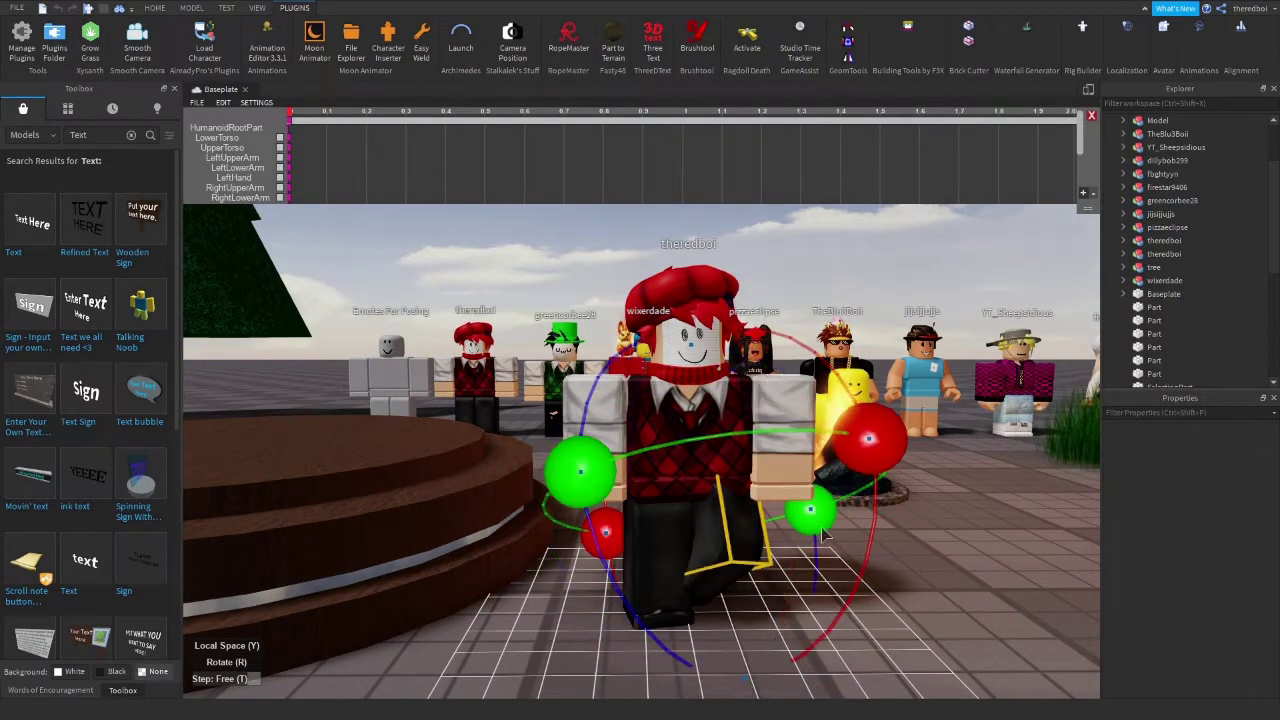
{"action": "left_click_drag", "start_coordinate": [862, 440], "coordinate": [750, 347]}
{"action": "left_click_drag", "start_coordinate": [580, 497], "coordinate": [580, 588]}
{"action": "left_click_drag", "start_coordinate": [692, 342], "coordinate": [813, 418]}
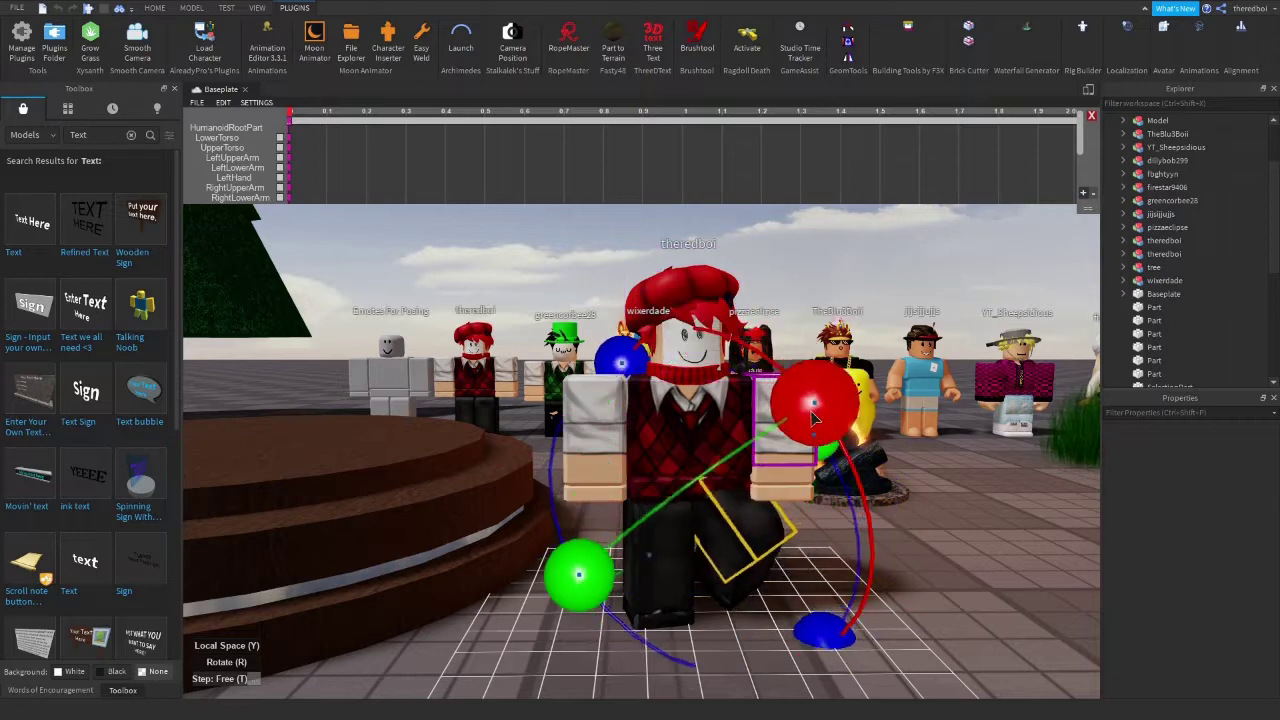
Bend the character's right leg forward at the hip and knee, and readjust the rotation of the bent left leg.
{"action": "left_click_drag", "start_coordinate": [812, 538], "coordinate": [822, 507]}
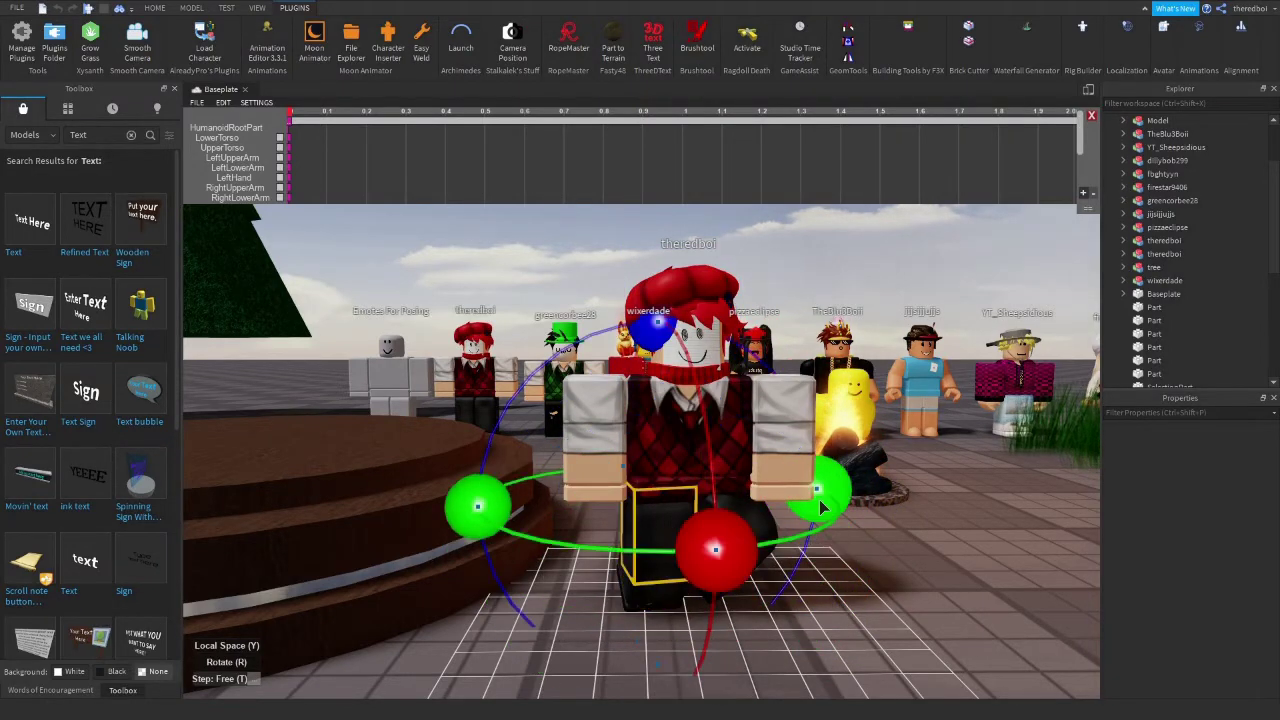
{"action": "left_click", "coordinate": [650, 592]}
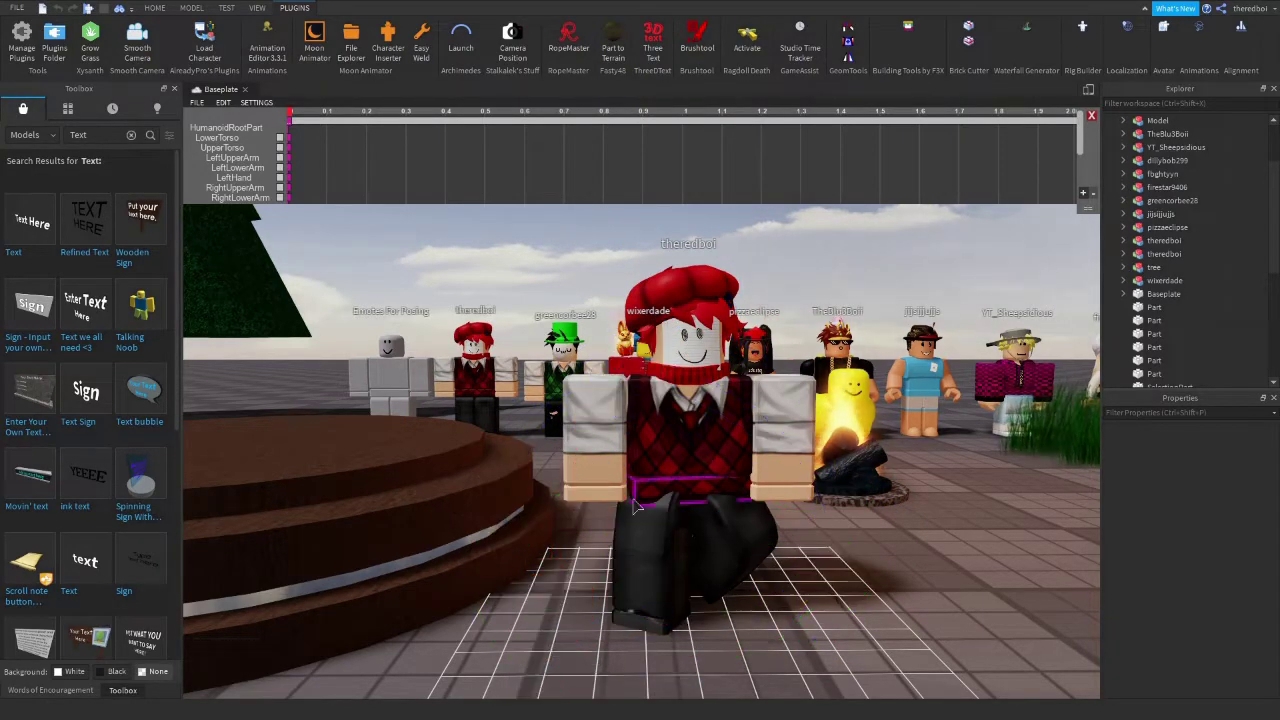
{"action": "left_click", "coordinate": [764, 448]}
{"action": "left_click", "coordinate": [724, 513]}
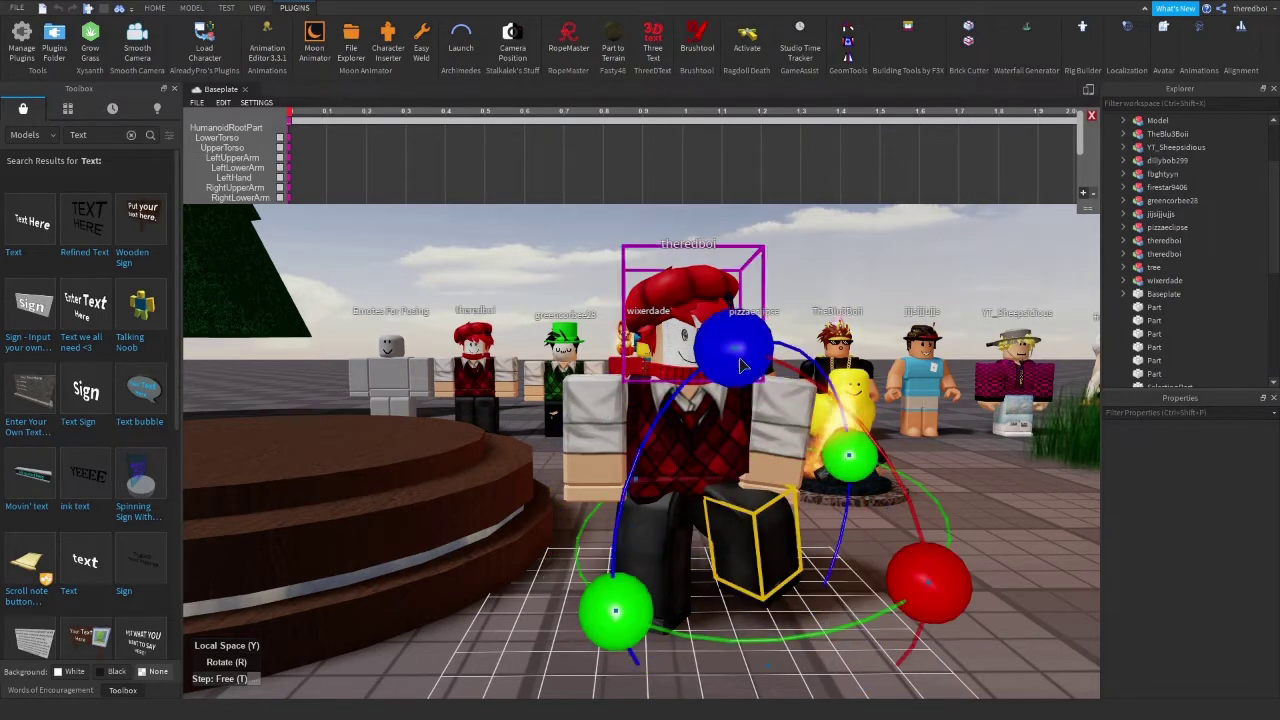
{"action": "left_click", "coordinate": [990, 463]}
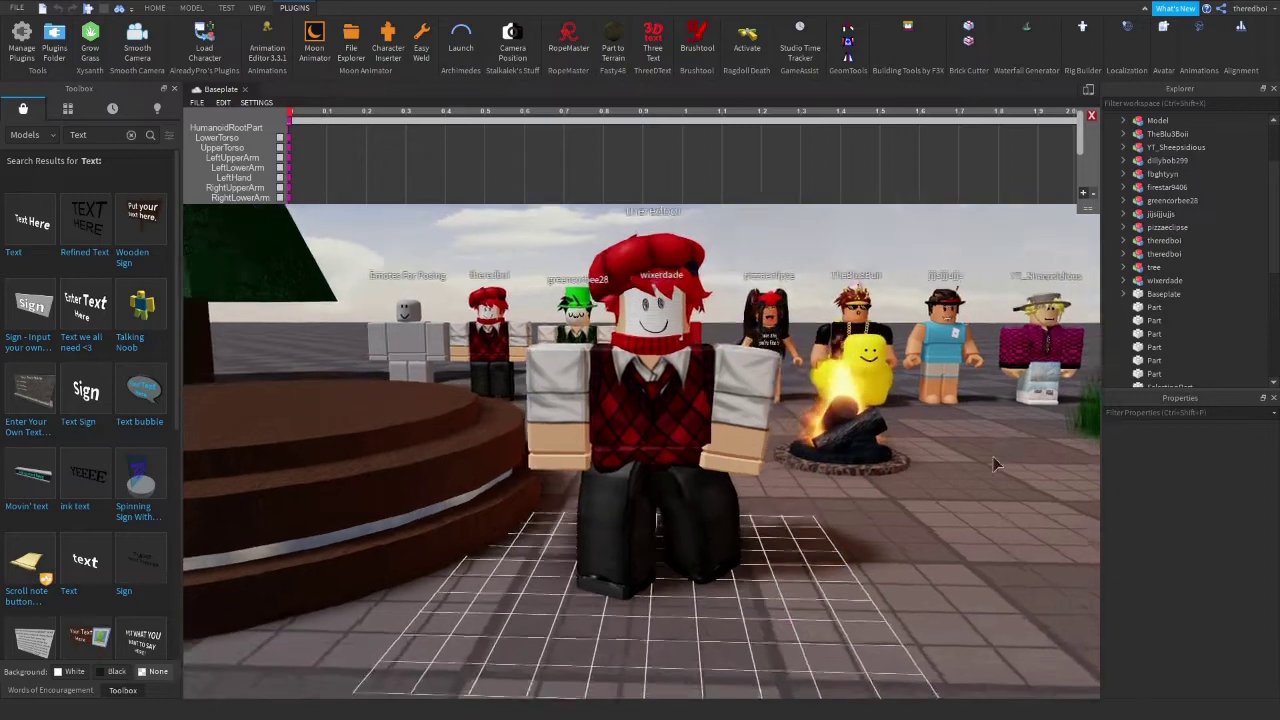
{"action": "right_click_drag", "start_coordinate": [994, 463], "coordinate": [990, 445]}
Refine the rotation of both legs so the character takes a seated pose with the knees forward.
{"action": "left_click", "coordinate": [615, 578]}
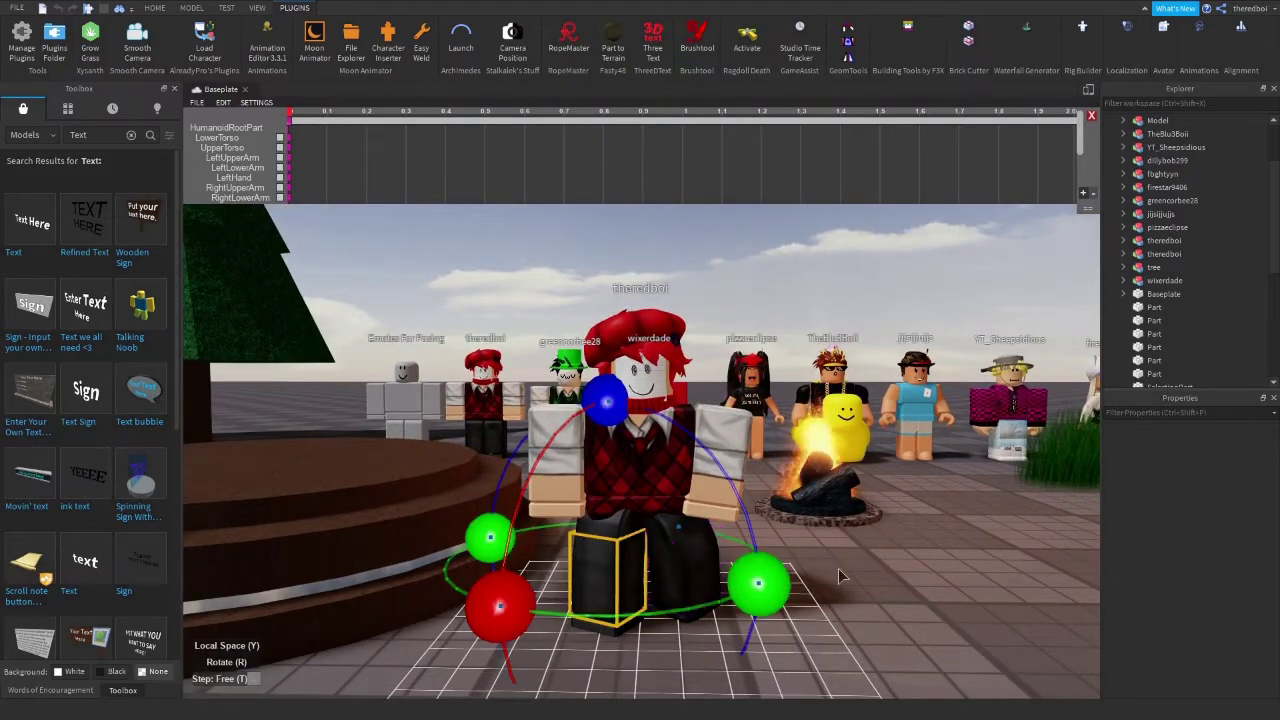
{"action": "left_click", "coordinate": [694, 570]}
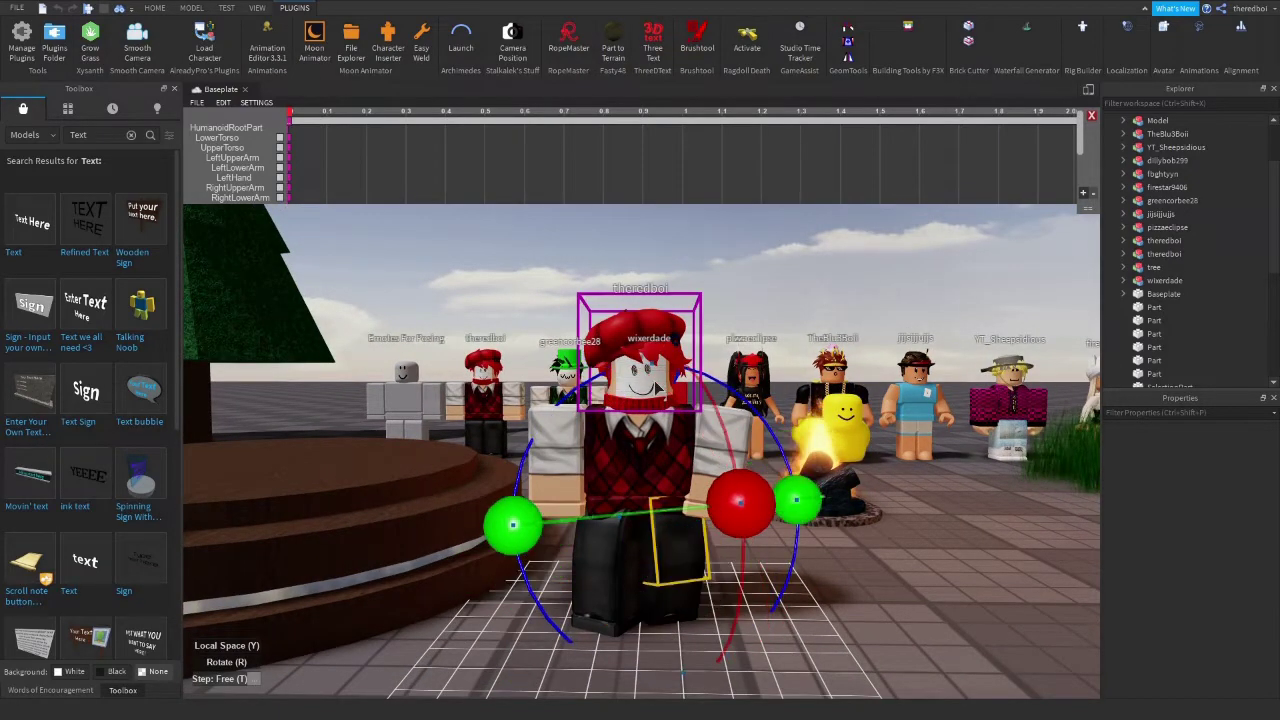
{"action": "left_click", "coordinate": [652, 509]}
{"action": "right_click_drag", "start_coordinate": [655, 515], "coordinate": [740, 545]}
{"action": "left_click", "coordinate": [771, 540]}
{"action": "key", "text": "r"}
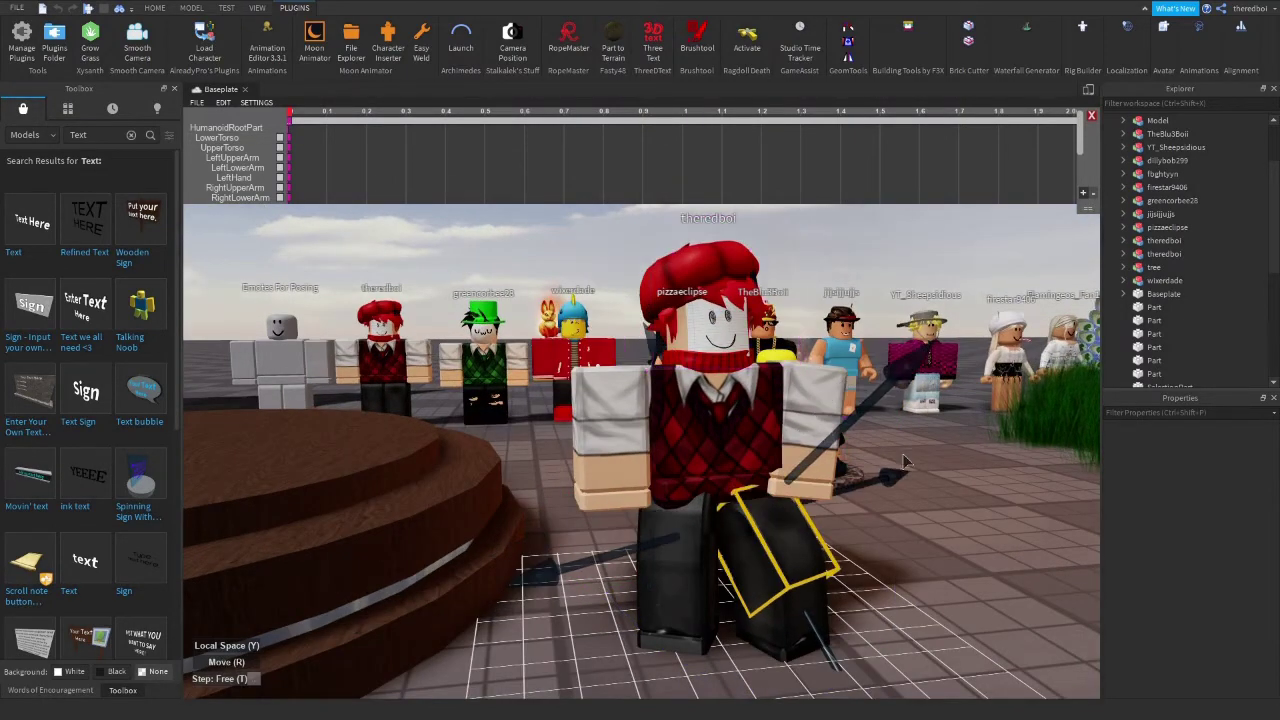
{"action": "left_click", "coordinate": [975, 625]}
{"action": "right_click_drag", "start_coordinate": [995, 624], "coordinate": [986, 620]}
Rotate the character's left upper arm outward and raise it to about shoulder height.
{"action": "left_click", "coordinate": [775, 368]}
{"action": "key", "text": "r"}
{"action": "left_click_drag", "start_coordinate": [775, 430], "coordinate": [775, 225]}
{"action": "right_click_drag", "start_coordinate": [735, 382], "coordinate": [733, 370]}
{"action": "left_click_drag", "start_coordinate": [775, 459], "coordinate": [905, 432]}
{"action": "left_click_drag", "start_coordinate": [834, 494], "coordinate": [830, 250]}
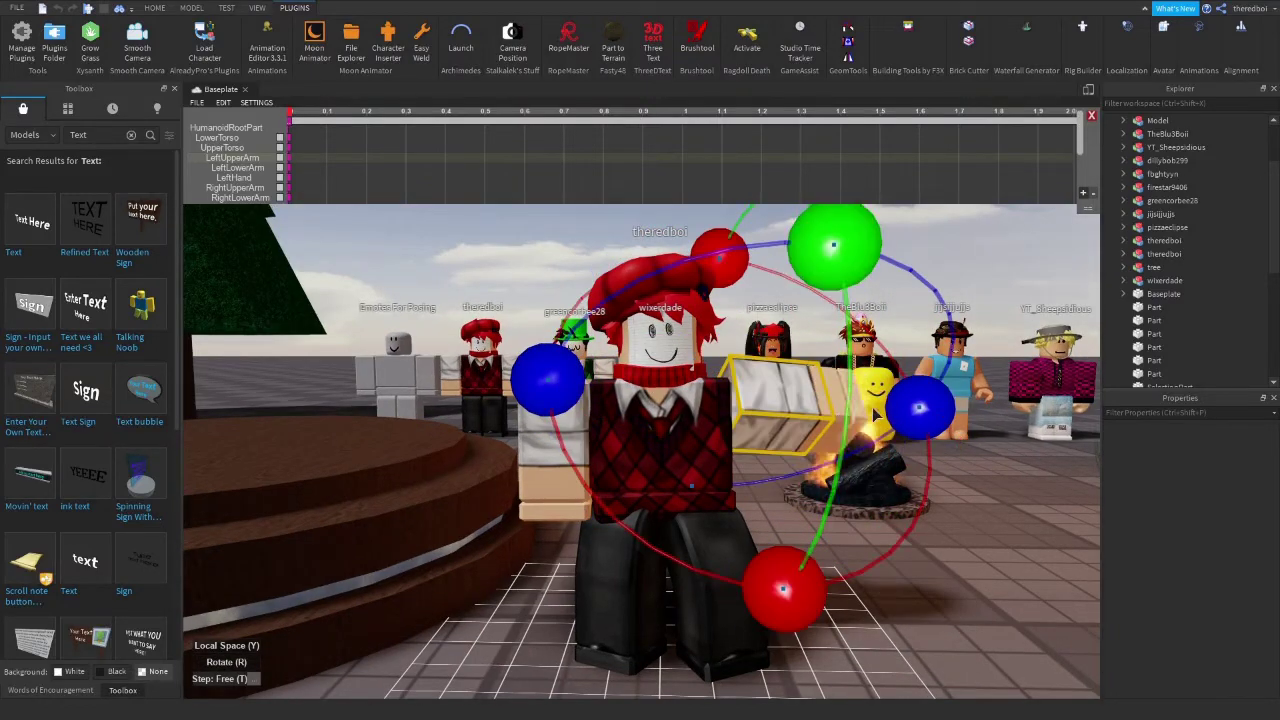
Swing the raised left upper arm forward and twist it so the hand points to the front.
{"action": "left_click_drag", "start_coordinate": [918, 410], "coordinate": [798, 468]}
{"action": "right_click_drag", "start_coordinate": [798, 468], "coordinate": [800, 445]}
{"action": "mouse_move", "coordinate": [603, 374]}
{"action": "left_mouse_down"}
{"action": "mouse_move", "coordinate": [883, 343]}
{"action": "mouse_move", "coordinate": [610, 370]}
{"action": "left_mouse_up"}
{"action": "right_click_drag", "start_coordinate": [640, 340], "coordinate": [622, 348]}
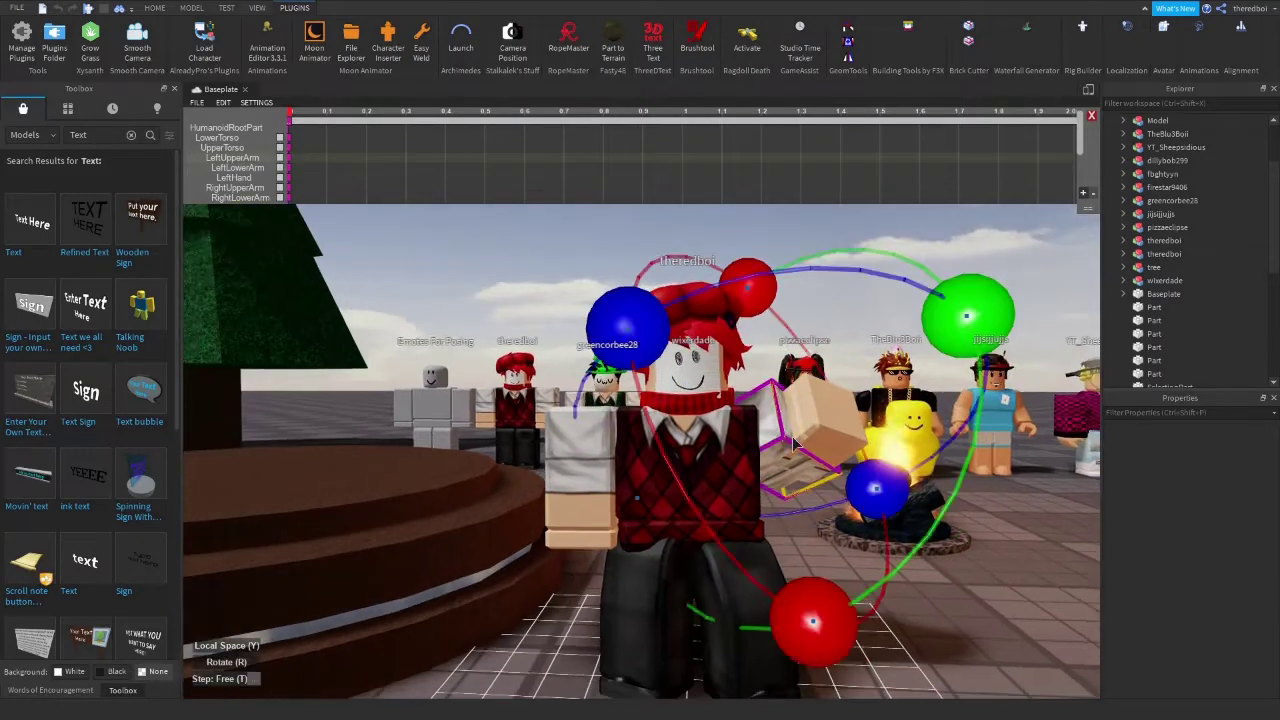
{"action": "left_click_drag", "start_coordinate": [626, 334], "coordinate": [680, 304]}
{"action": "left_click_drag", "start_coordinate": [760, 290], "coordinate": [846, 442]}
Adjust the left lower arm's rotation so the arm hangs slightly outward with the forearm bent forward.
{"action": "left_click", "coordinate": [830, 448]}
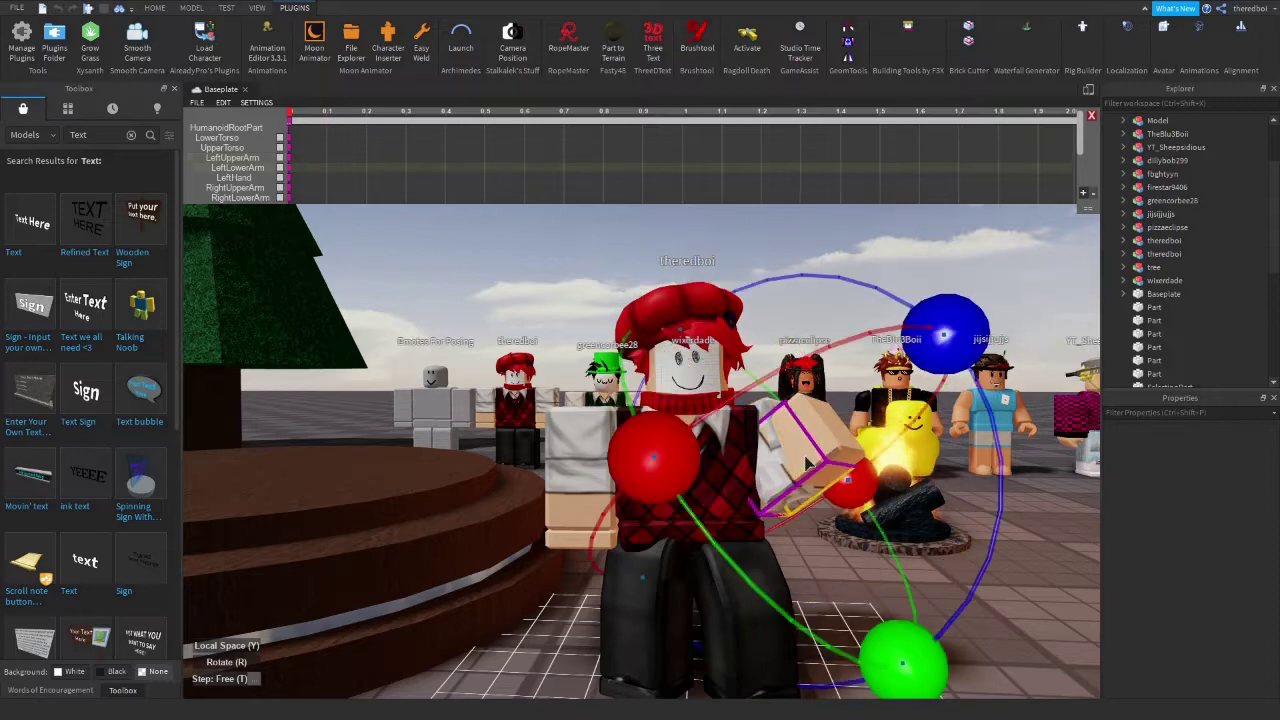
{"action": "left_click_drag", "start_coordinate": [938, 340], "coordinate": [857, 600]}
{"action": "left_click_drag", "start_coordinate": [930, 338], "coordinate": [850, 291]}
{"action": "left_click", "coordinate": [803, 437]}
{"action": "right_click_drag", "start_coordinate": [850, 291], "coordinate": [800, 310]}
Raise the character's right arm away from the body and rotate its forearm toward the front.
{"action": "left_click", "coordinate": [640, 422]}
{"action": "left_click", "coordinate": [643, 420]}
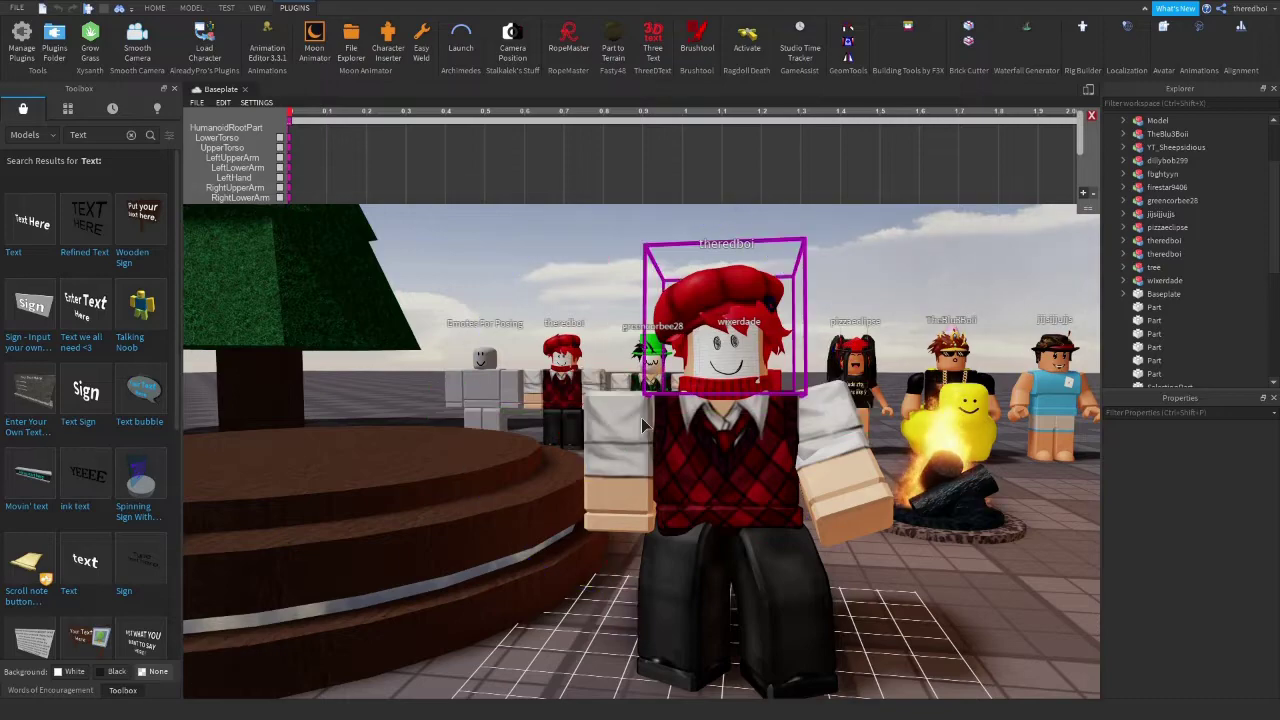
{"action": "left_click", "coordinate": [643, 425]}
{"action": "left_click_drag", "start_coordinate": [512, 408], "coordinate": [609, 447]}
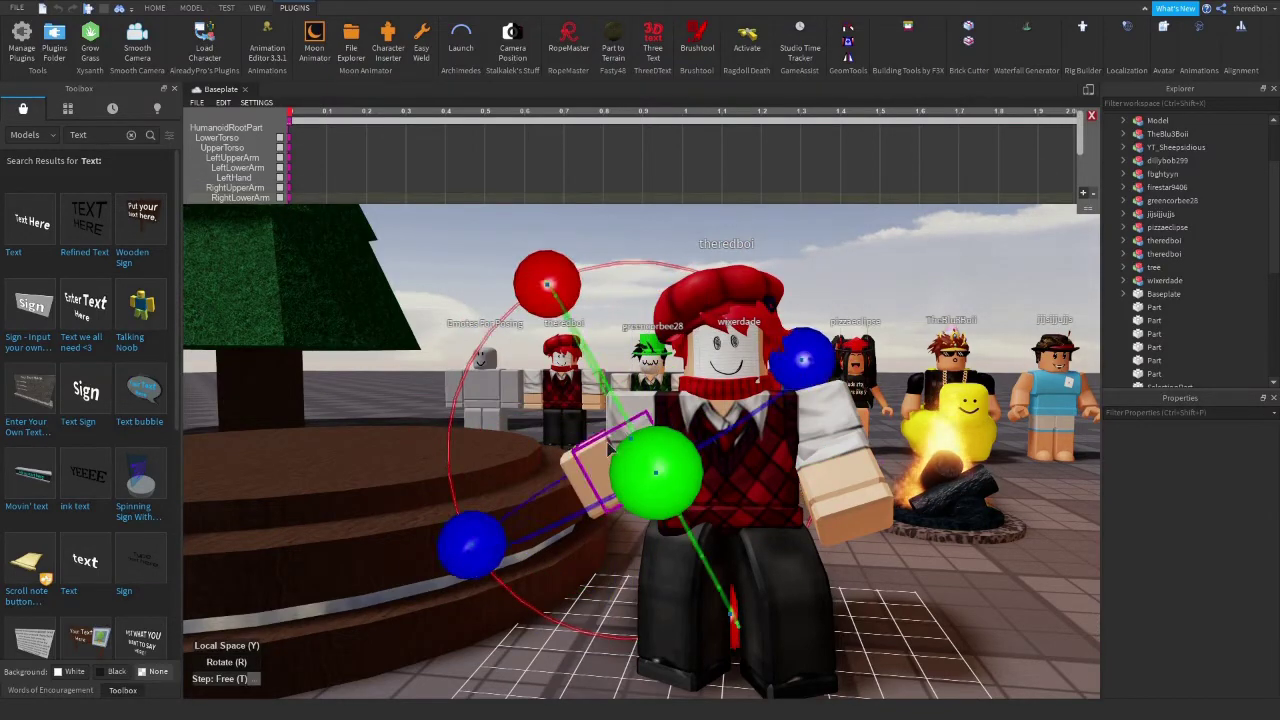
{"action": "right_click_drag", "start_coordinate": [657, 478], "coordinate": [669, 480]}
{"action": "left_click_drag", "start_coordinate": [669, 480], "coordinate": [695, 388]}
{"action": "mouse_move", "coordinate": [340, 386]}
{"action": "left_mouse_down"}
{"action": "mouse_move", "coordinate": [381, 387]}
{"action": "mouse_move", "coordinate": [352, 400]}
{"action": "left_mouse_up"}
Fine-tune the right arm so the upper arm hangs down and the forearm bends forward across the waist.
{"action": "left_click", "coordinate": [910, 363]}
{"action": "right_click_drag", "start_coordinate": [910, 363], "coordinate": [900, 364]}
{"action": "left_click", "coordinate": [571, 312]}
{"action": "left_click_drag", "start_coordinate": [606, 352], "coordinate": [966, 367]}
{"action": "left_click", "coordinate": [966, 367]}
Turn the character's upper torso slightly.
{"action": "scroll", "coordinate": [780, 480], "scroll_direction": "down", "scroll_amount": 3}
{"action": "right_click_drag", "start_coordinate": [780, 480], "coordinate": [781, 482]}
{"action": "scroll", "coordinate": [782, 483], "scroll_direction": "up", "scroll_amount": 4}
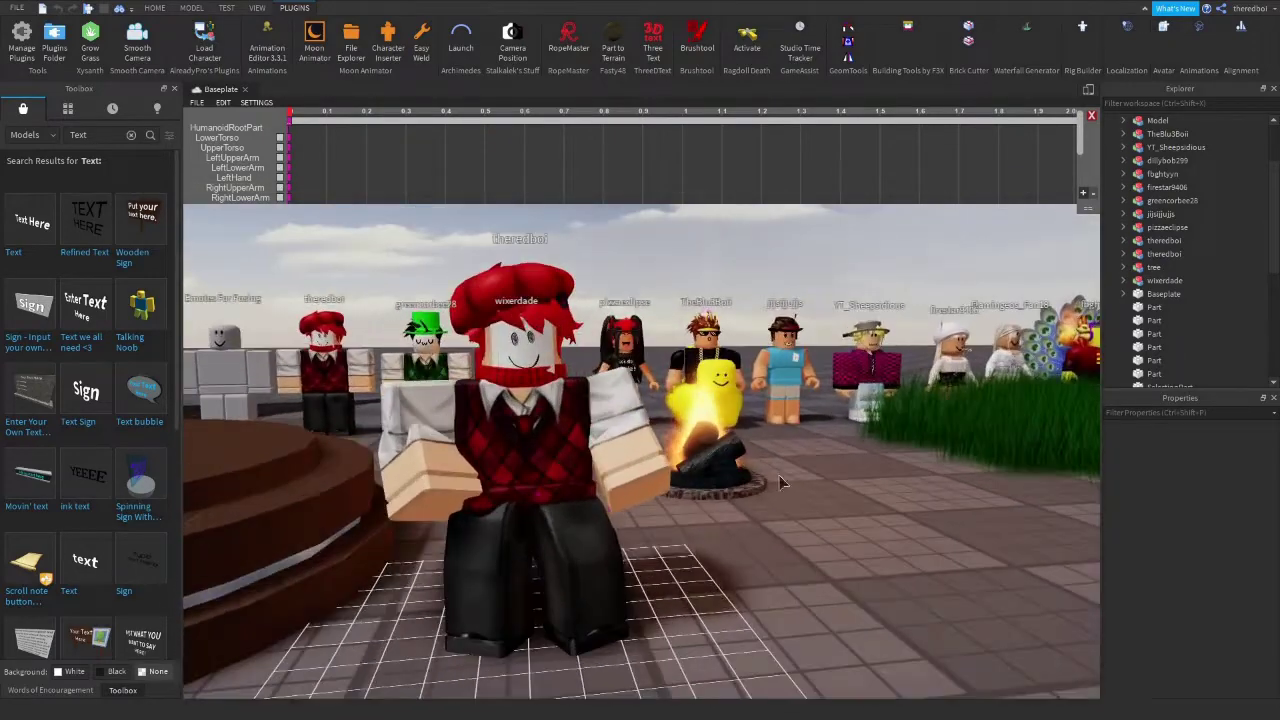
{"action": "left_click", "coordinate": [513, 436]}
{"action": "left_click_drag", "start_coordinate": [522, 258], "coordinate": [512, 257]}
{"action": "left_click", "coordinate": [612, 270]}
{"action": "key", "text": "a"}
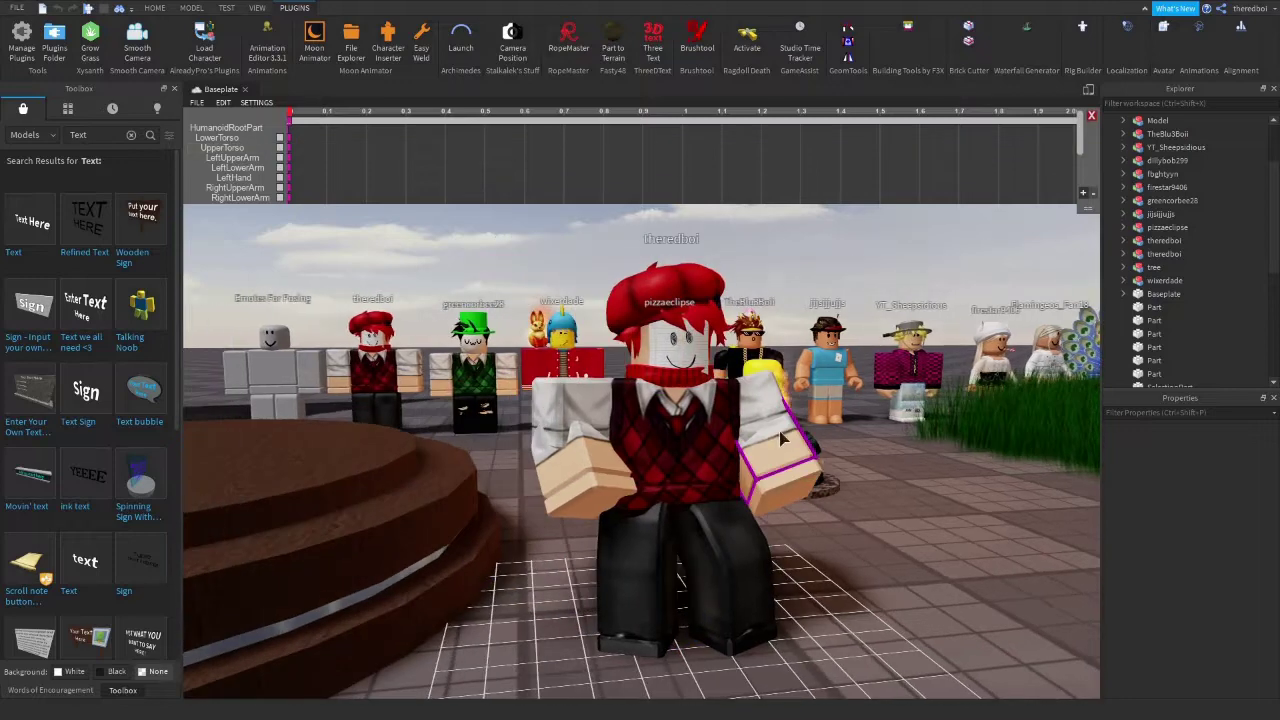
Make a small rotation adjustment to the character's right upper arm.
{"action": "left_click", "coordinate": [778, 408]}
{"action": "left_click", "coordinate": [628, 400]}
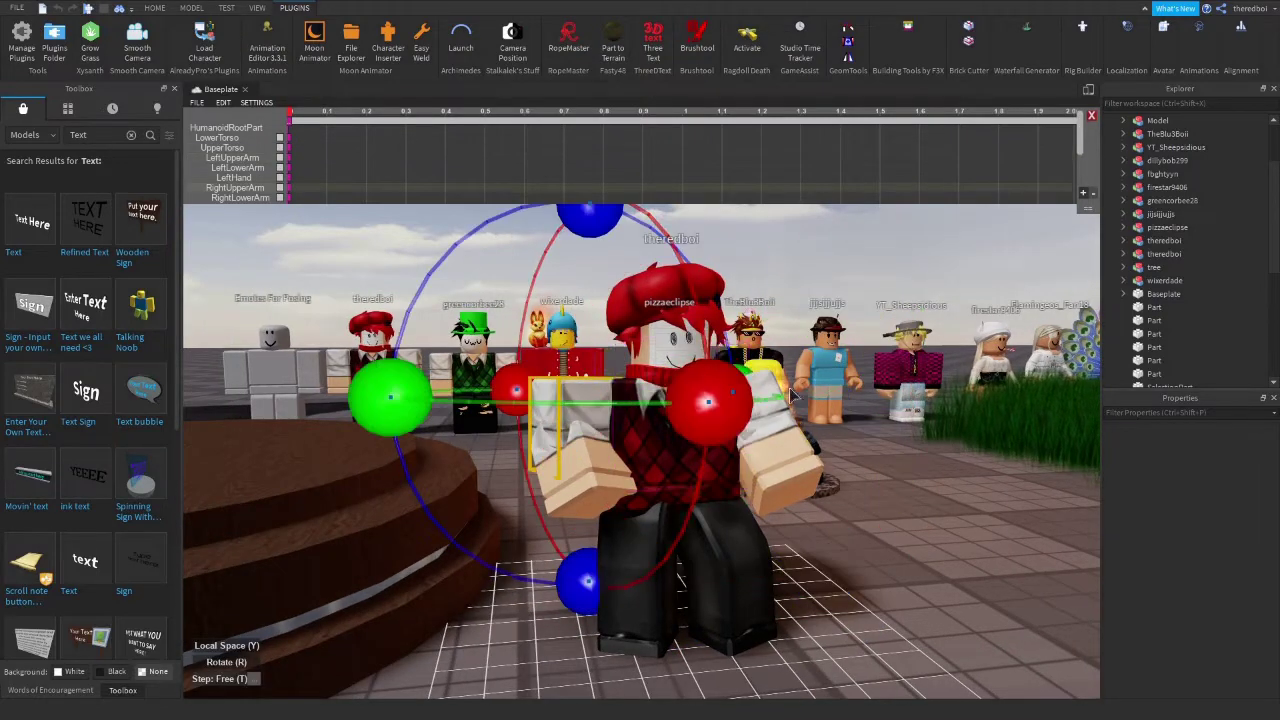
{"action": "left_click_drag", "start_coordinate": [418, 410], "coordinate": [396, 407]}
{"action": "left_click", "coordinate": [1042, 314]}
{"action": "right_click_drag", "start_coordinate": [1042, 314], "coordinate": [1044, 314]}
{"action": "key", "text": "d"}
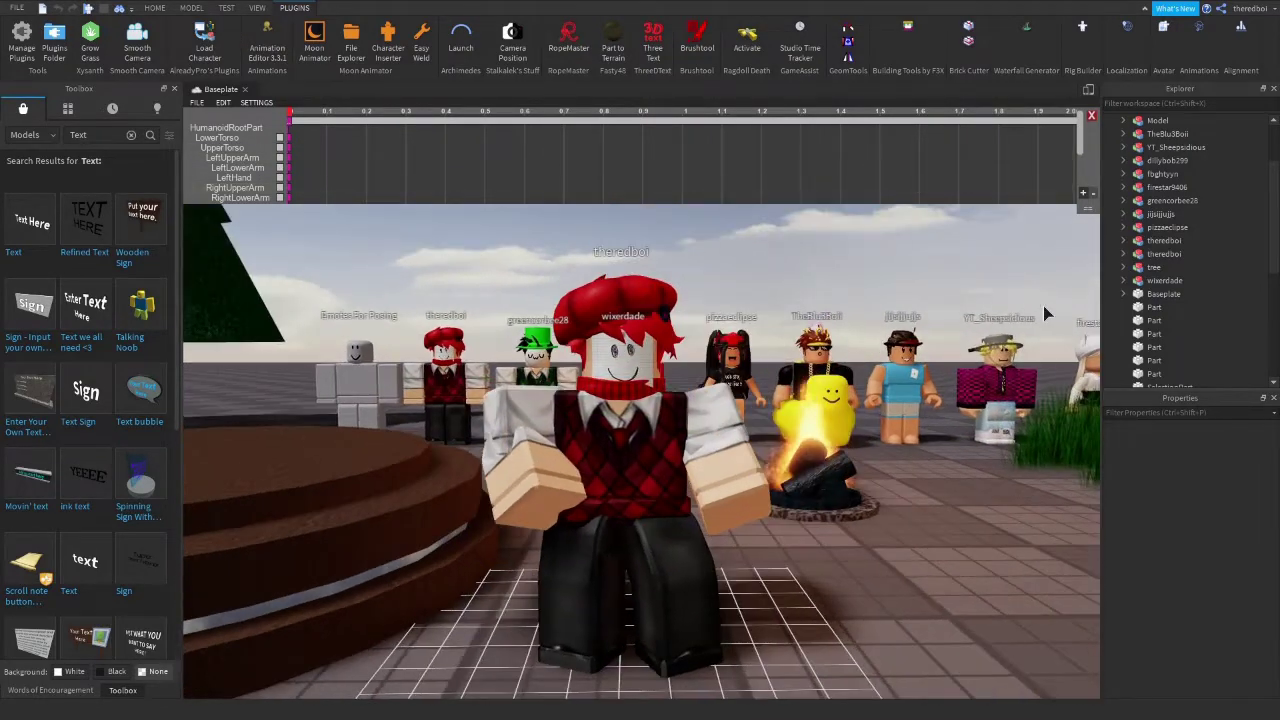
Duplicate the posed red-beret character, leaving the Animation Editor, and delete the original in favor of the copy.
{"action": "left_click", "coordinate": [1163, 254]}
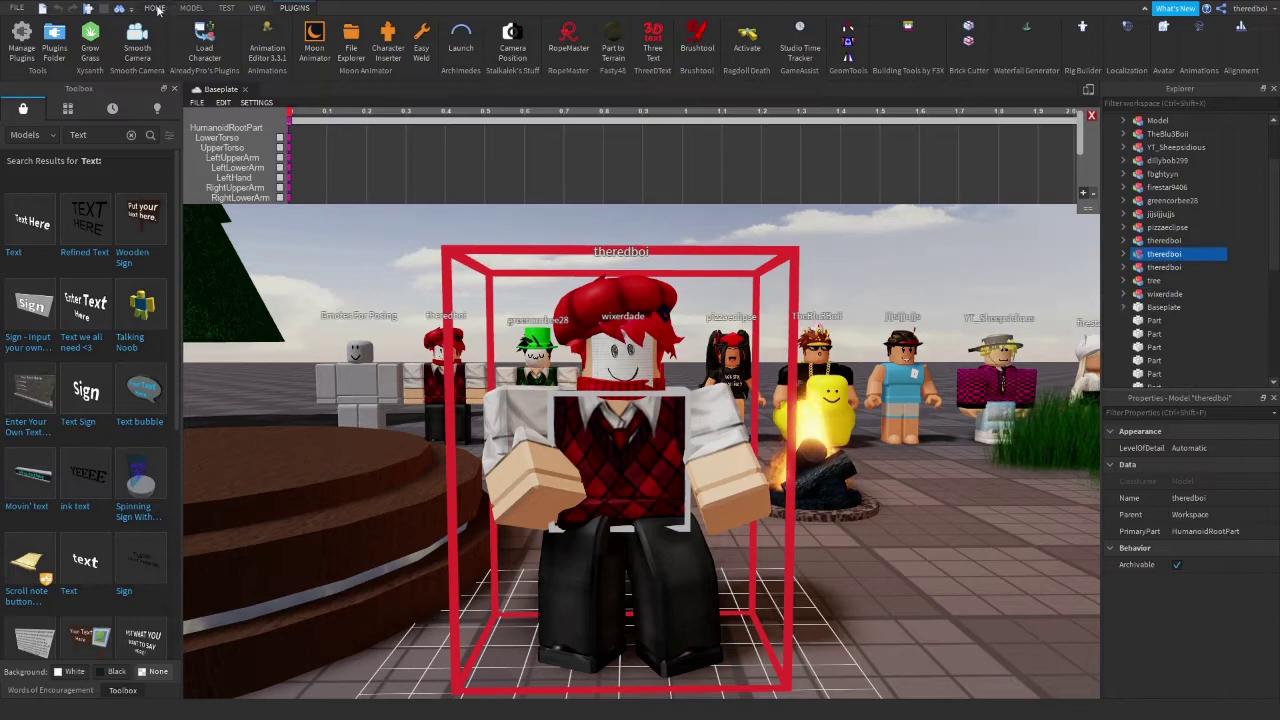
{"action": "left_click", "coordinate": [155, 8]}
{"action": "left_click", "coordinate": [103, 40]}
{"action": "right_click_drag", "start_coordinate": [766, 240], "coordinate": [766, 262]}
{"action": "left_click_drag", "start_coordinate": [646, 371], "coordinate": [757, 466]}
{"action": "key", "text": "d"}
{"action": "key", "text": "s"}
{"action": "key", "text": "Delete"}
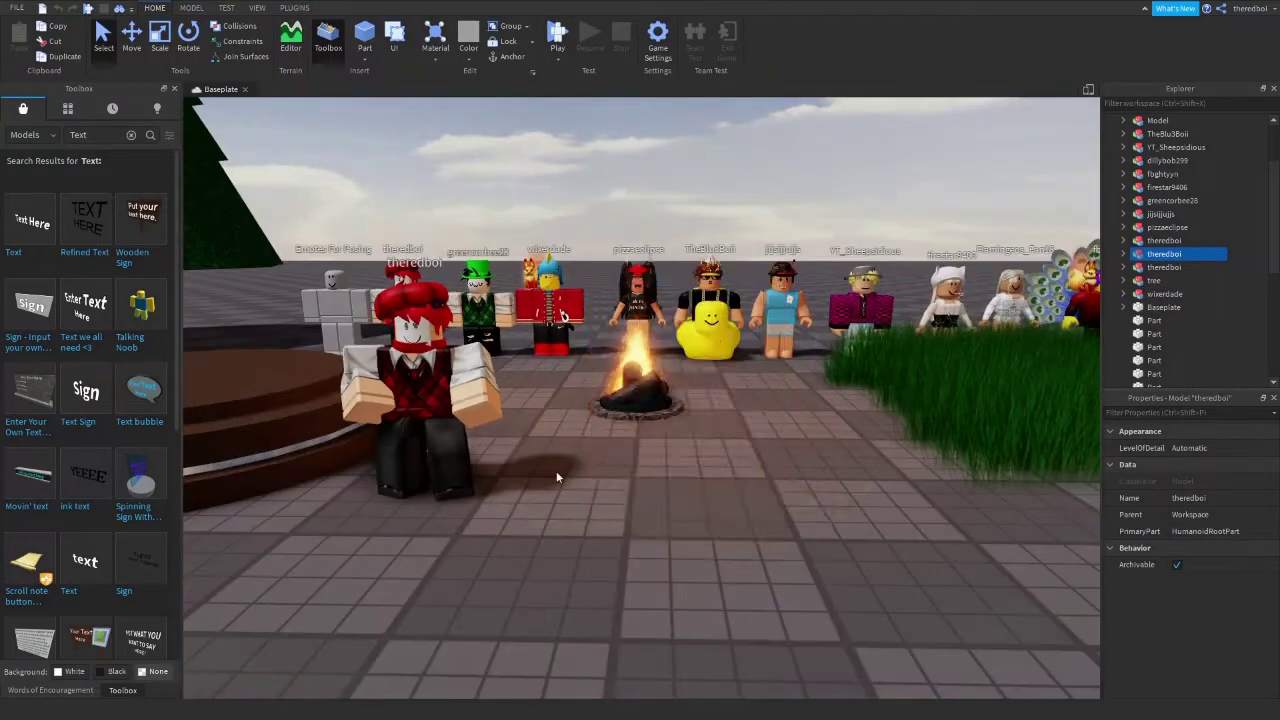
Place the posed character on top of the tiered wooden pedestal.
{"action": "right_click_drag", "start_coordinate": [557, 477], "coordinate": [562, 466]}
{"action": "key", "text": "a"}
{"action": "left_click_drag", "start_coordinate": [890, 490], "coordinate": [477, 432]}
{"action": "key", "text": "s"}
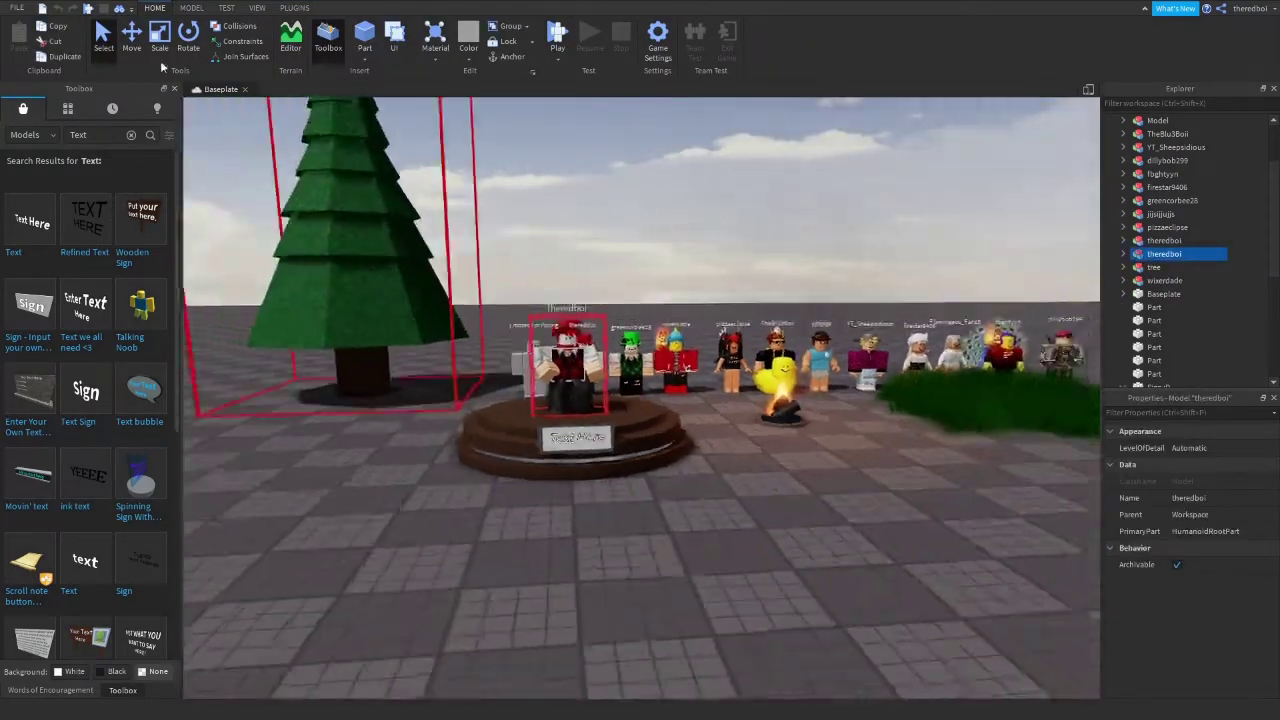
Set a duplicate of the posed character aside and try scaling up the one on the pedestal.
{"action": "left_click", "coordinate": [160, 42]}
{"action": "key", "text": "ctrl+d"}
{"action": "left_click_drag", "start_coordinate": [578, 375], "coordinate": [808, 486]}
{"action": "left_click", "coordinate": [572, 360]}
{"action": "left_click_drag", "start_coordinate": [570, 281], "coordinate": [557, 133]}
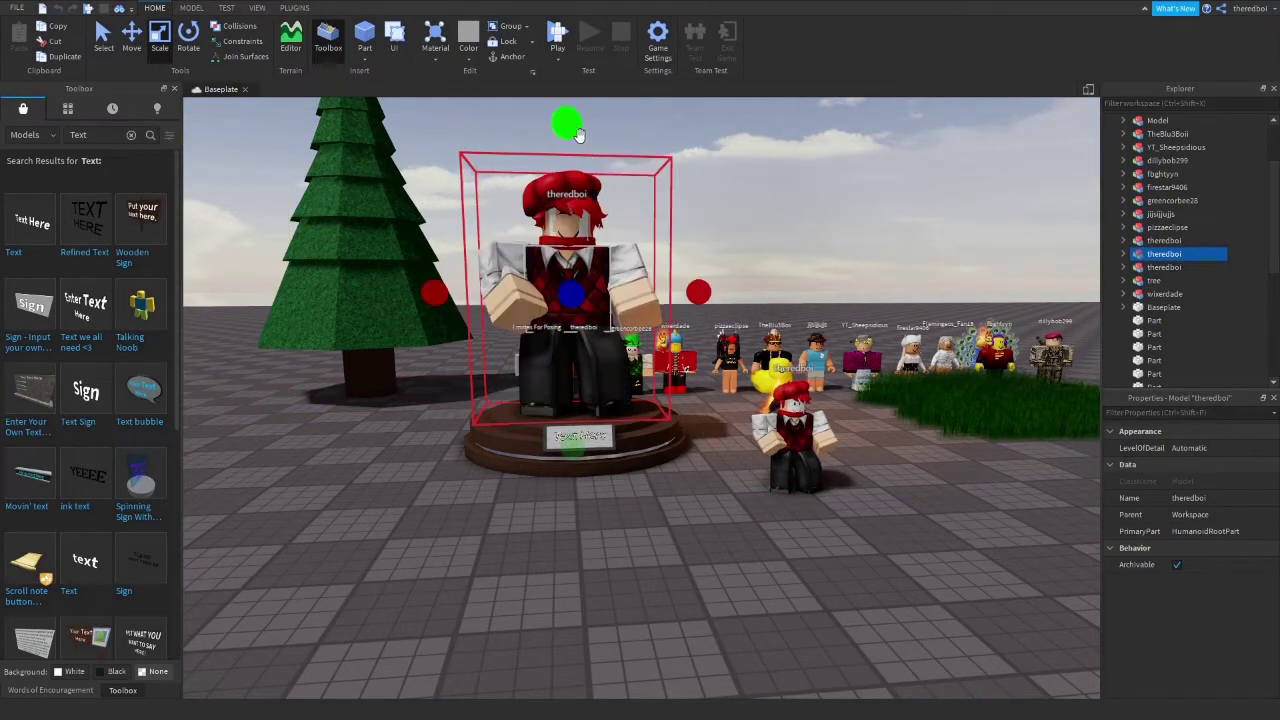
{"action": "key", "text": "Delete"}
{"action": "key", "text": "w"}
{"action": "left_click_drag", "start_coordinate": [808, 462], "coordinate": [618, 435]}
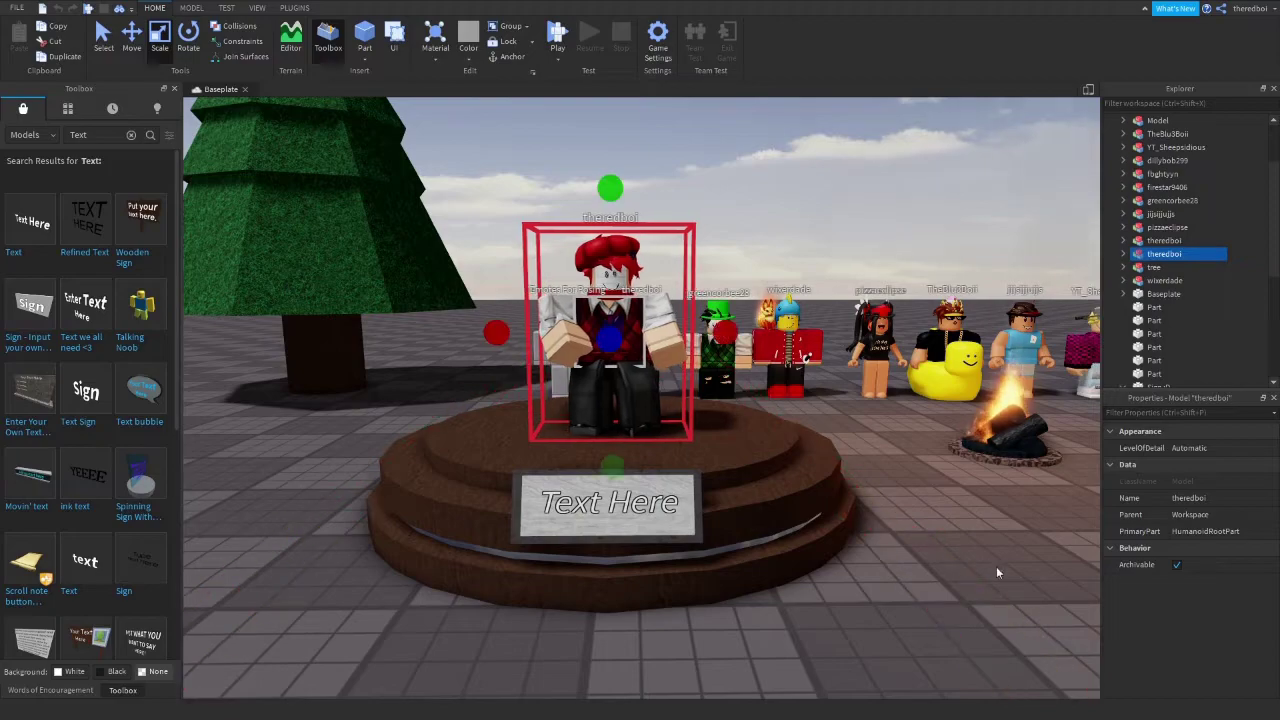
Move the posed character off the pedestal onto the open floor beside it.
{"action": "left_click", "coordinate": [970, 559]}
{"action": "key", "text": "s"}
{"action": "key", "text": "w"}
{"action": "key", "text": "s"}
{"action": "key", "text": "a"}
{"action": "right_click_drag", "start_coordinate": [826, 543], "coordinate": [786, 540]}
{"action": "key", "text": "s"}
{"action": "left_click_drag", "start_coordinate": [686, 334], "coordinate": [640, 600]}
Group all the pedestal parts and the text plaque into one model and name it Statue Base.
{"action": "right_click_drag", "start_coordinate": [640, 600], "coordinate": [514, 378]}
{"action": "left_click", "coordinate": [516, 380]}
{"action": "key", "text": "s"}
{"action": "left_click_drag", "start_coordinate": [571, 237], "coordinate": [774, 403]}
{"action": "right_click", "coordinate": [650, 307]}
{"action": "left_click", "coordinate": [720, 411]}
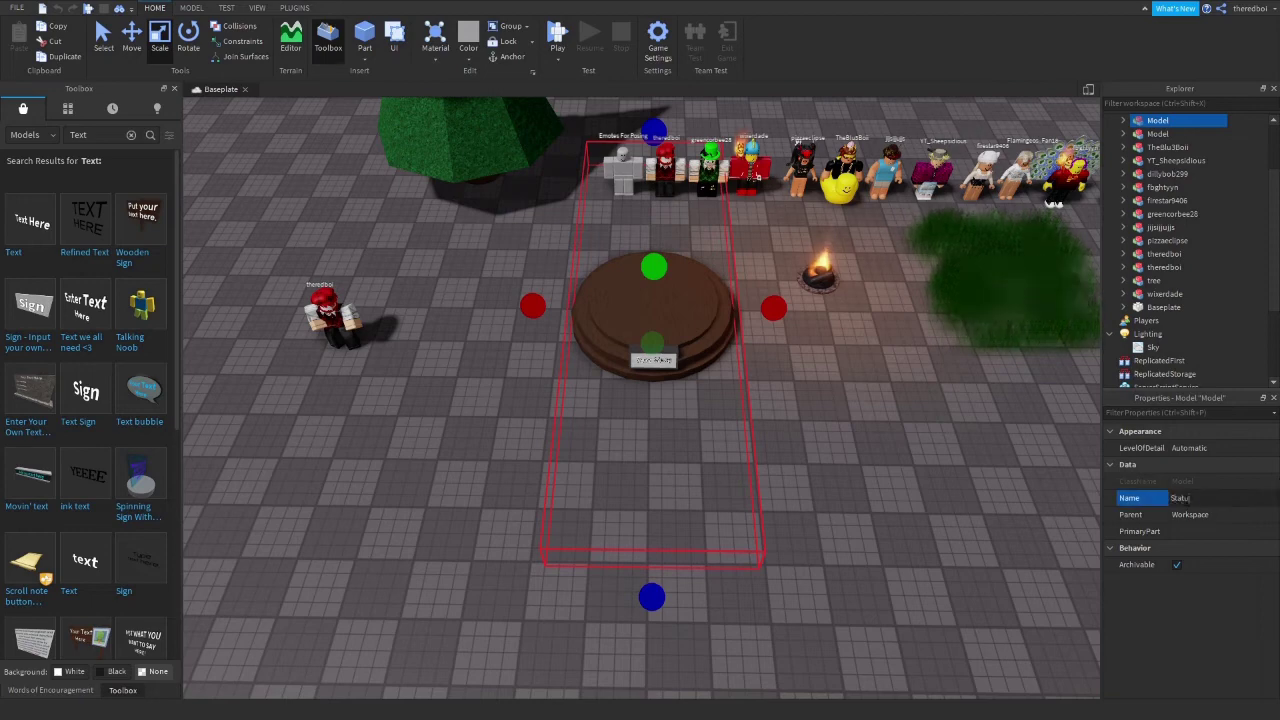
Duplicate the Statue Base, set one base off to the side, and put the posed character on the other.
{"action": "key", "text": "ctrl+d"}
{"action": "left_click_drag", "start_coordinate": [681, 368], "coordinate": [452, 365]}
{"action": "left_click", "coordinate": [373, 362]}
{"action": "left_click_drag", "start_coordinate": [347, 338], "coordinate": [652, 313]}
Scale down the Statue Base under the posed character.
{"action": "left_click", "coordinate": [703, 340]}
{"action": "scroll", "coordinate": [694, 325], "scroll_direction": "up", "scroll_amount": 1}
{"action": "left_click_drag", "start_coordinate": [659, 254], "coordinate": [657, 258]}
Position the posed character on the top tier of the smaller base, facing the plaque side.
{"action": "left_click", "coordinate": [884, 397]}
{"action": "scroll", "coordinate": [884, 397], "scroll_direction": "up", "scroll_amount": 3}
{"action": "right_click_drag", "start_coordinate": [884, 397], "coordinate": [884, 335]}
{"action": "scroll", "coordinate": [694, 351], "scroll_direction": "up", "scroll_amount": 3}
{"action": "left_click_drag", "start_coordinate": [694, 351], "coordinate": [683, 429]}
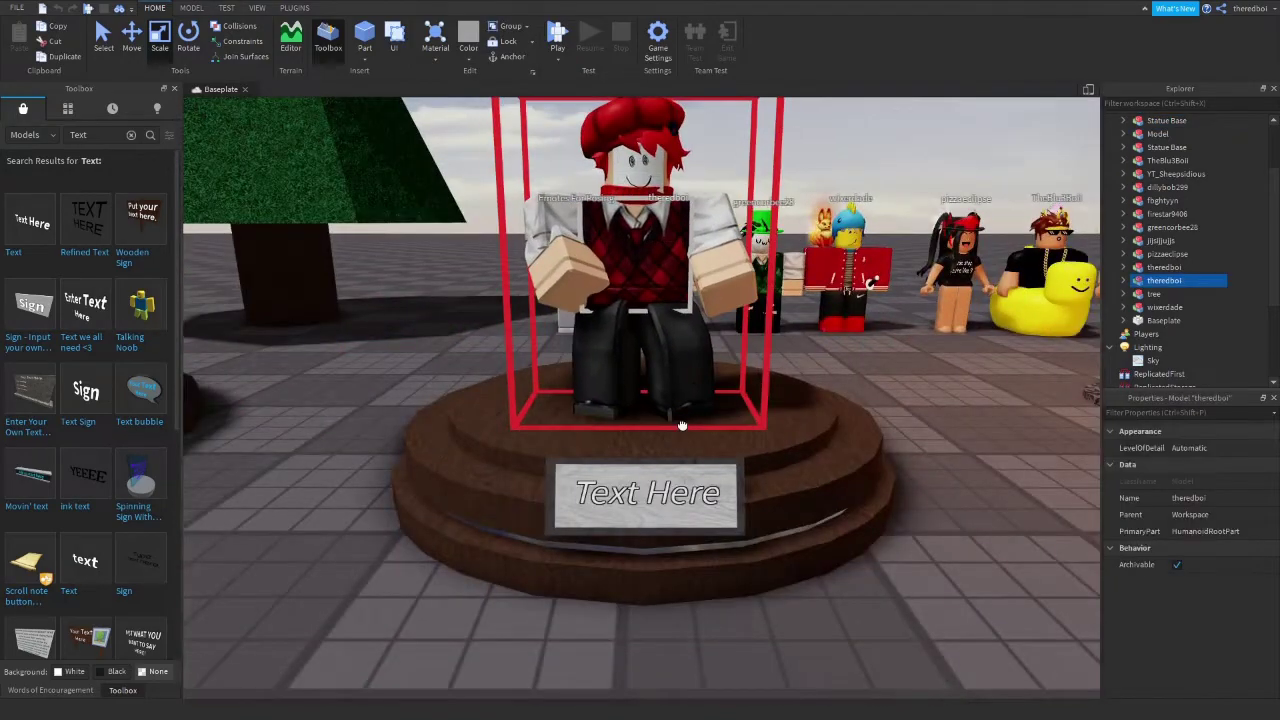
{"action": "scroll", "coordinate": [942, 558], "scroll_direction": "down", "scroll_amount": 2}
Examine the posed statue on its base from close up, from a distance and from the side.
{"action": "left_click", "coordinate": [942, 558]}
{"action": "right_click_drag", "start_coordinate": [942, 558], "coordinate": [942, 505]}
{"action": "scroll", "coordinate": [942, 558], "scroll_direction": "up", "scroll_amount": 3}
{"action": "scroll", "coordinate": [942, 558], "scroll_direction": "down", "scroll_amount": 6}
{"action": "scroll", "coordinate": [942, 558], "scroll_direction": "up", "scroll_amount": 6}
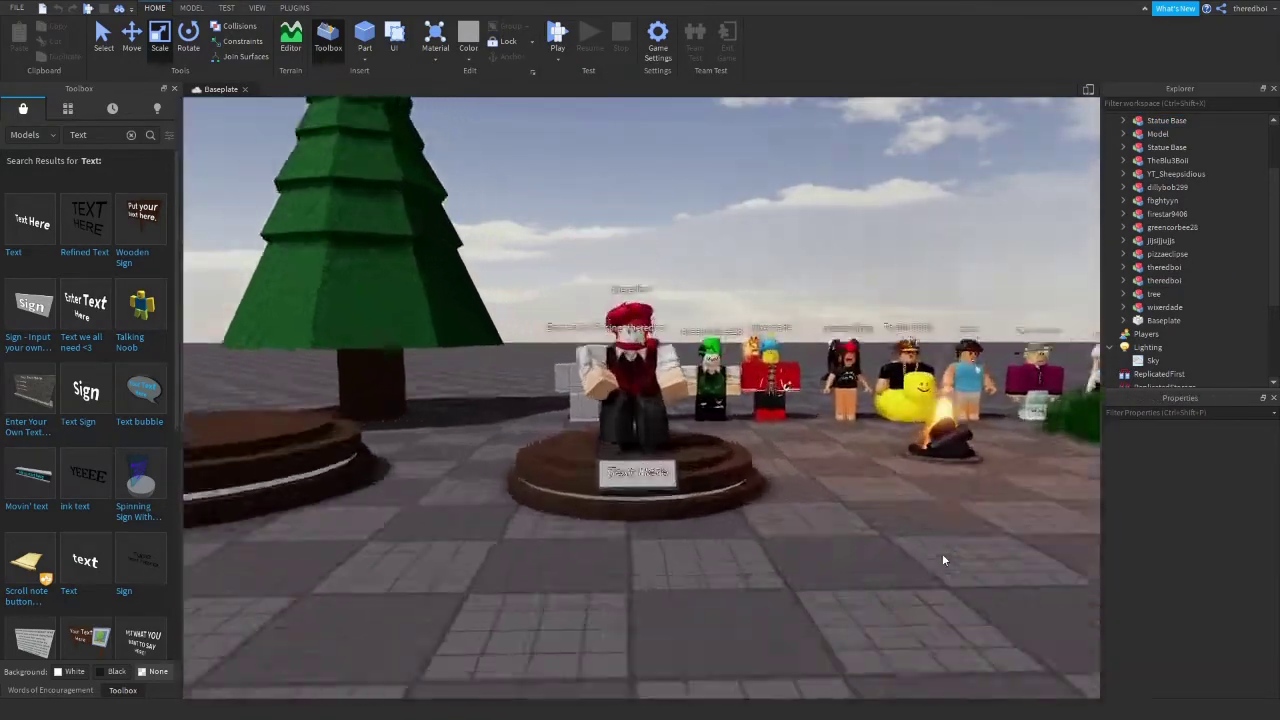
{"action": "right_click_drag", "start_coordinate": [942, 558], "coordinate": [980, 566]}
{"action": "left_click", "coordinate": [772, 468]}
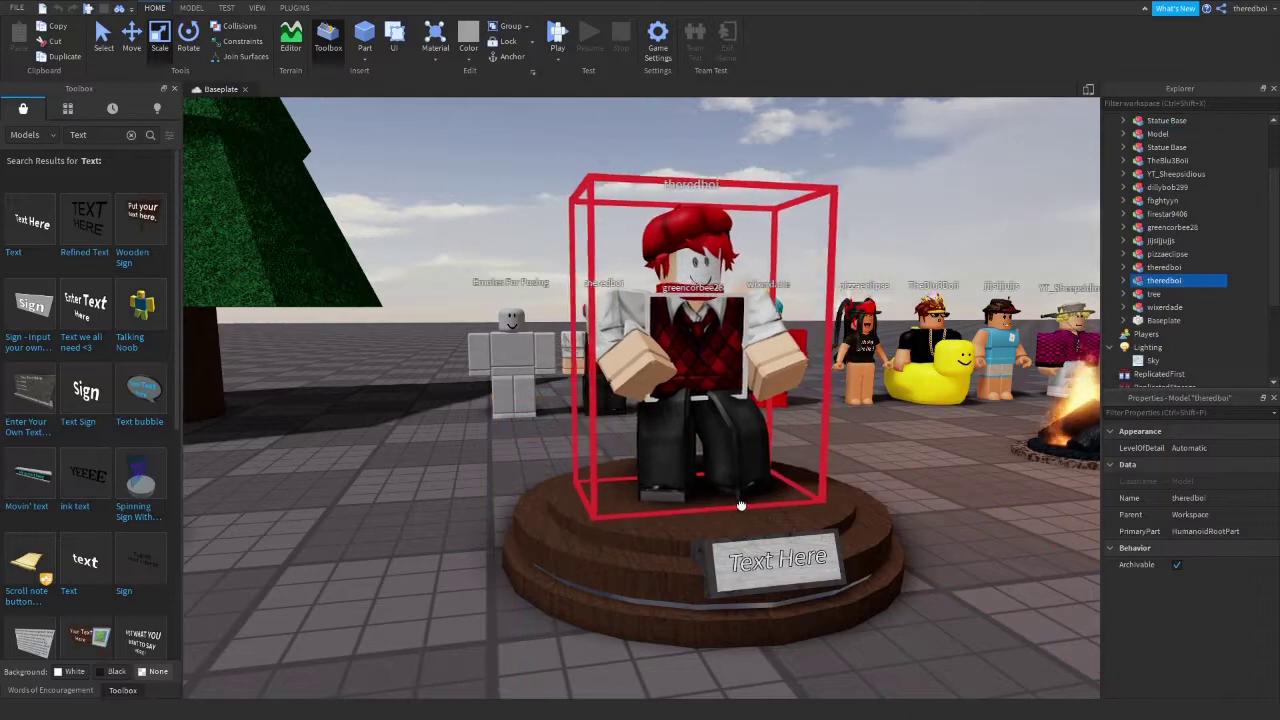
{"action": "scroll", "coordinate": [874, 512], "scroll_direction": "down", "scroll_amount": 3}
{"action": "scroll", "coordinate": [874, 512], "scroll_direction": "down", "scroll_amount": 3}
{"action": "left_click", "coordinate": [874, 512]}
{"action": "right_click_drag", "start_coordinate": [874, 512], "coordinate": [856, 504]}
Search the model library for "Arsenal" and insert the Arsenal Classic Sword beside the statue's right arm.
{"action": "left_click", "coordinate": [131, 136]}
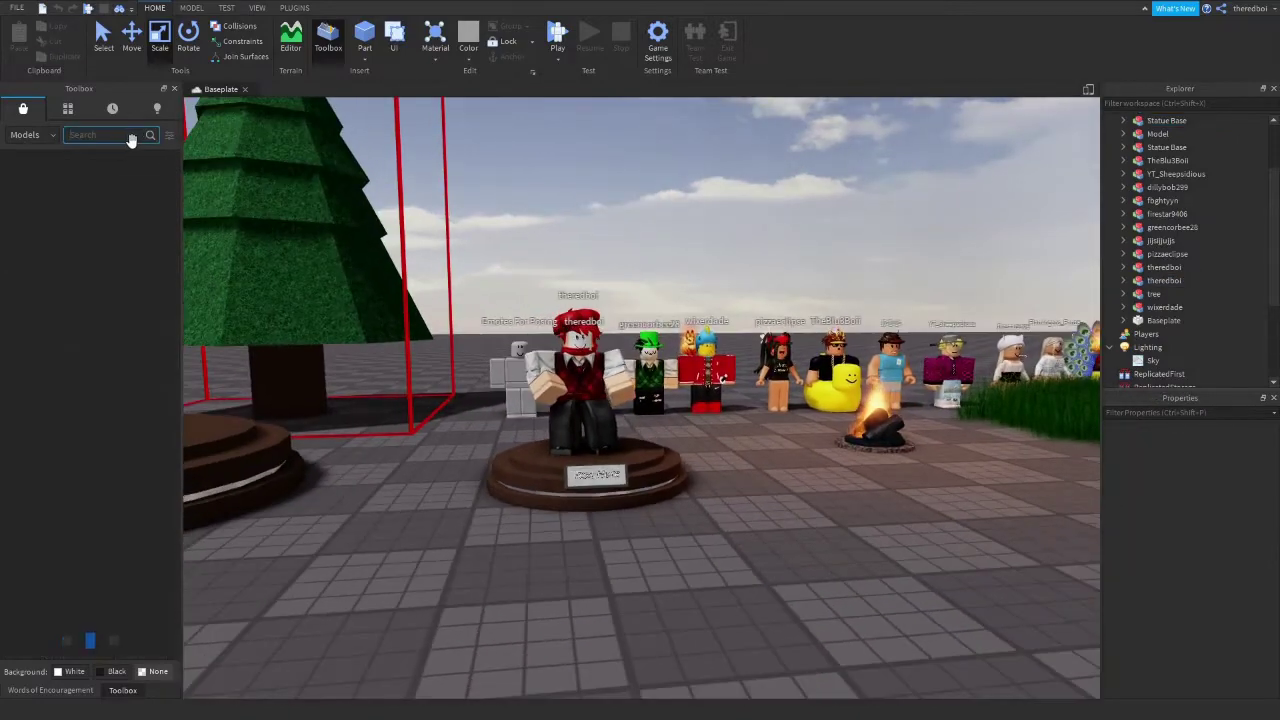
{"action": "key", "text": "Return"}
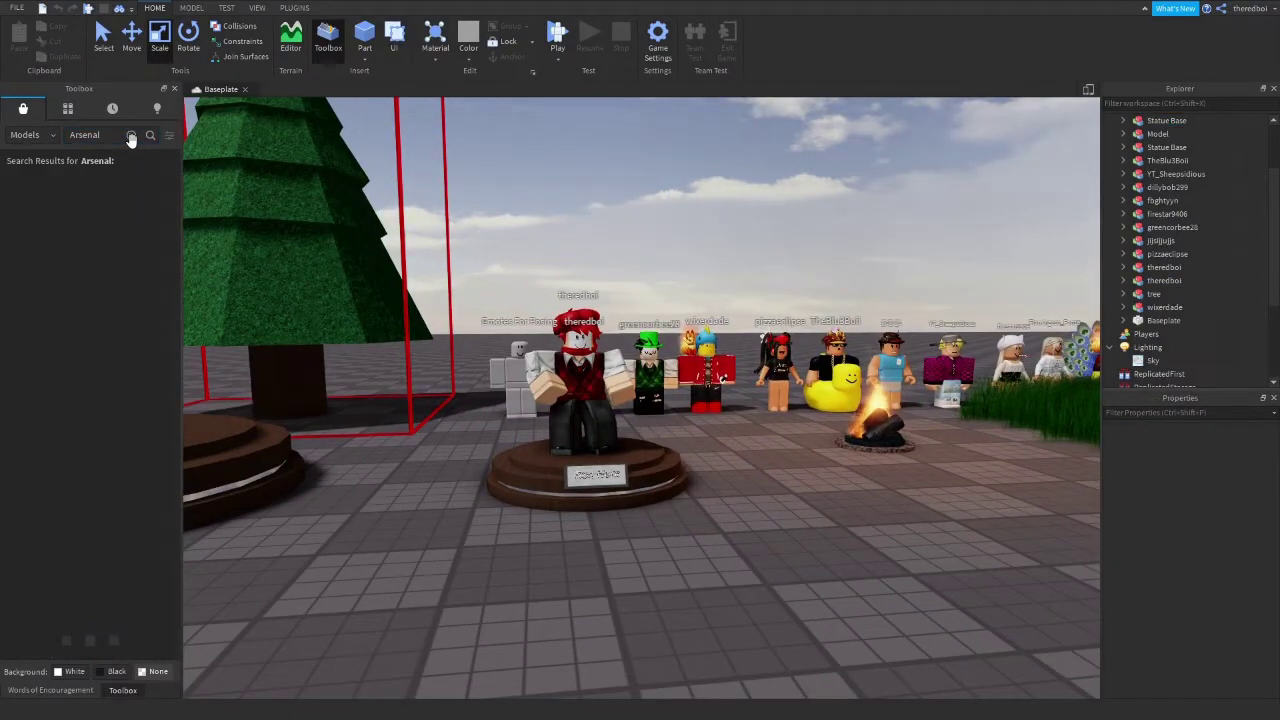
{"action": "left_click_drag", "start_coordinate": [179, 214], "coordinate": [179, 259]}
{"action": "scroll", "coordinate": [178, 260], "scroll_direction": "down", "scroll_amount": 5}
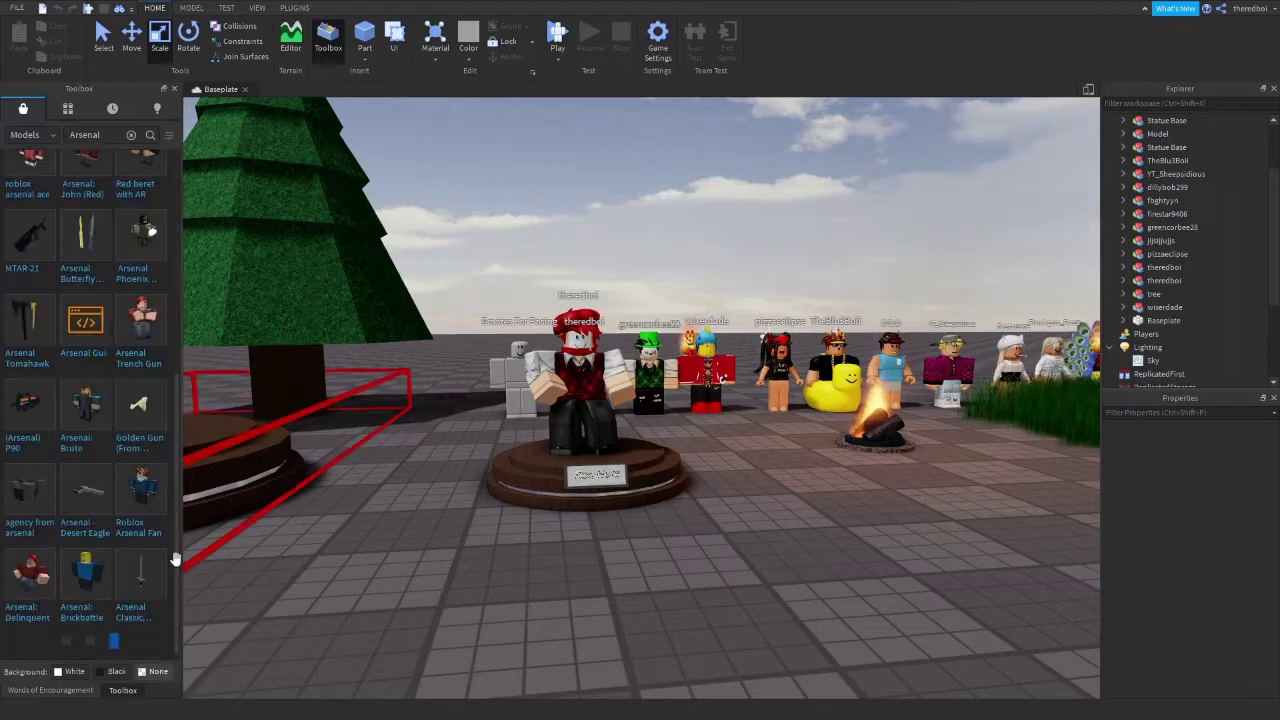
{"action": "left_click", "coordinate": [136, 580]}
{"action": "left_click_drag", "start_coordinate": [640, 551], "coordinate": [546, 596]}
Rotate the Classic Sword so its blade angles forward from the statue's right hand.
{"action": "scroll", "coordinate": [643, 550], "scroll_direction": "down", "scroll_amount": 5}
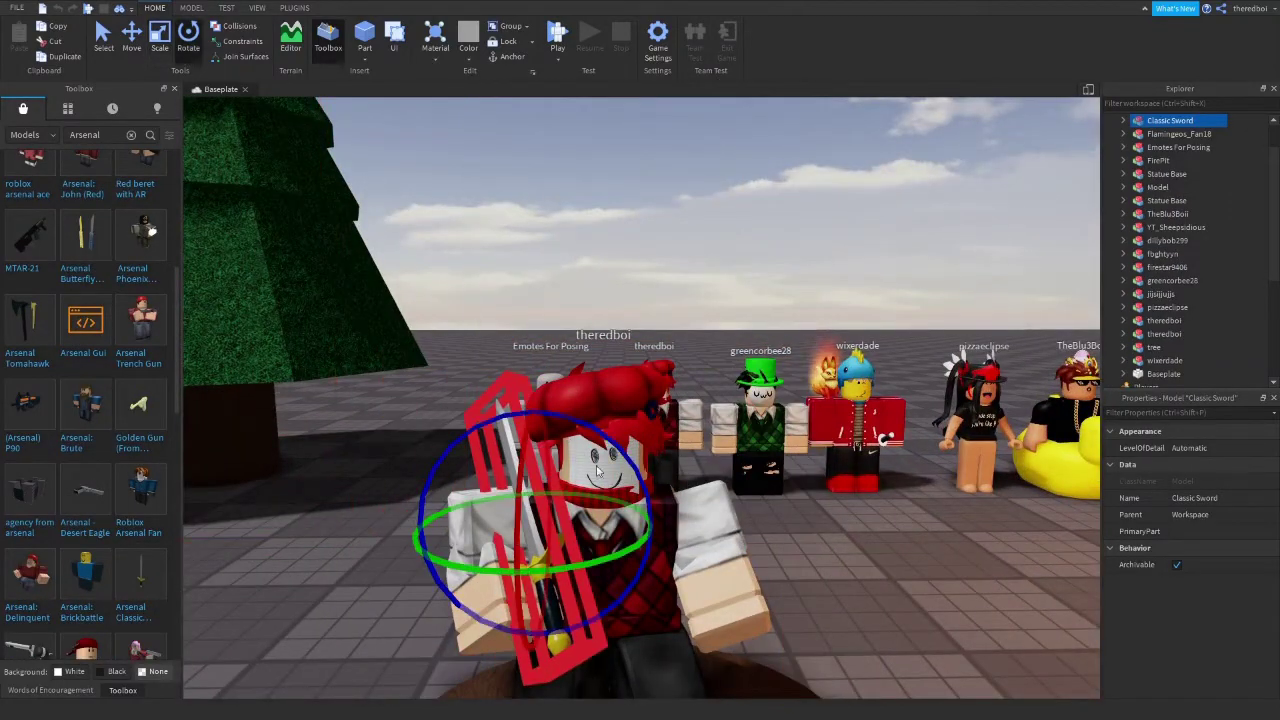
{"action": "left_click_drag", "start_coordinate": [569, 417], "coordinate": [648, 559]}
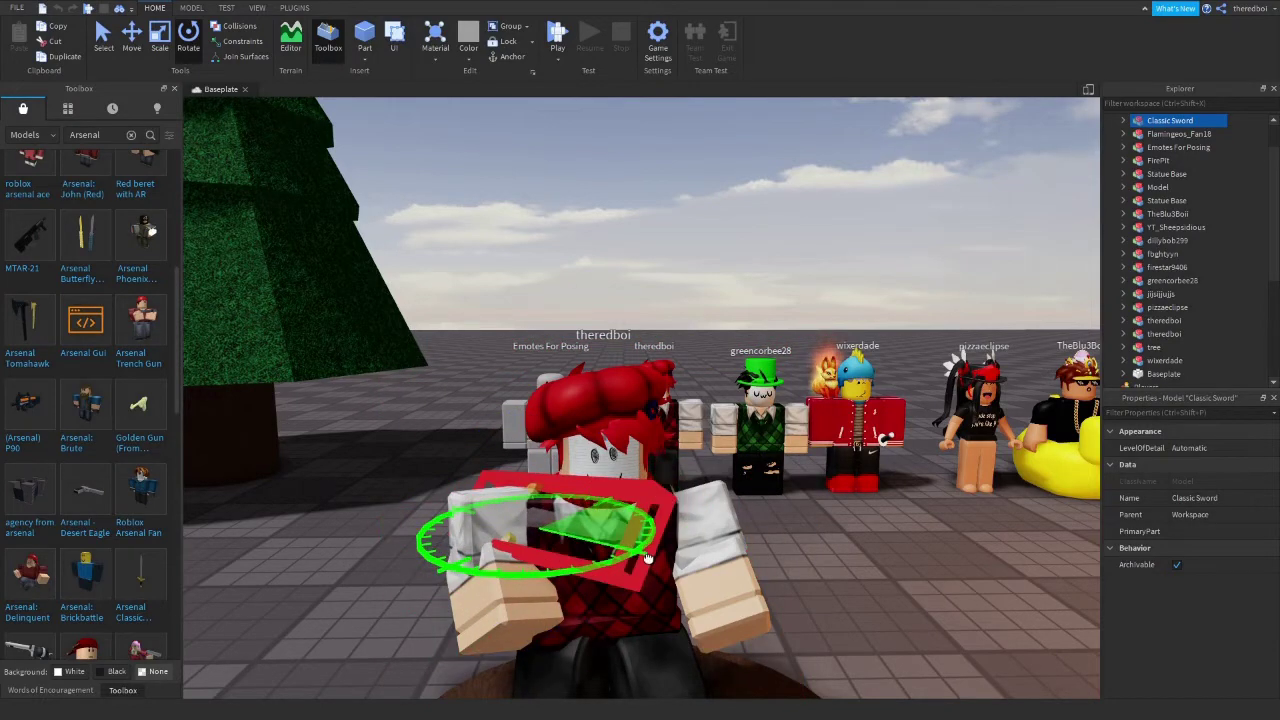
{"action": "key", "text": "ctrl+2"}
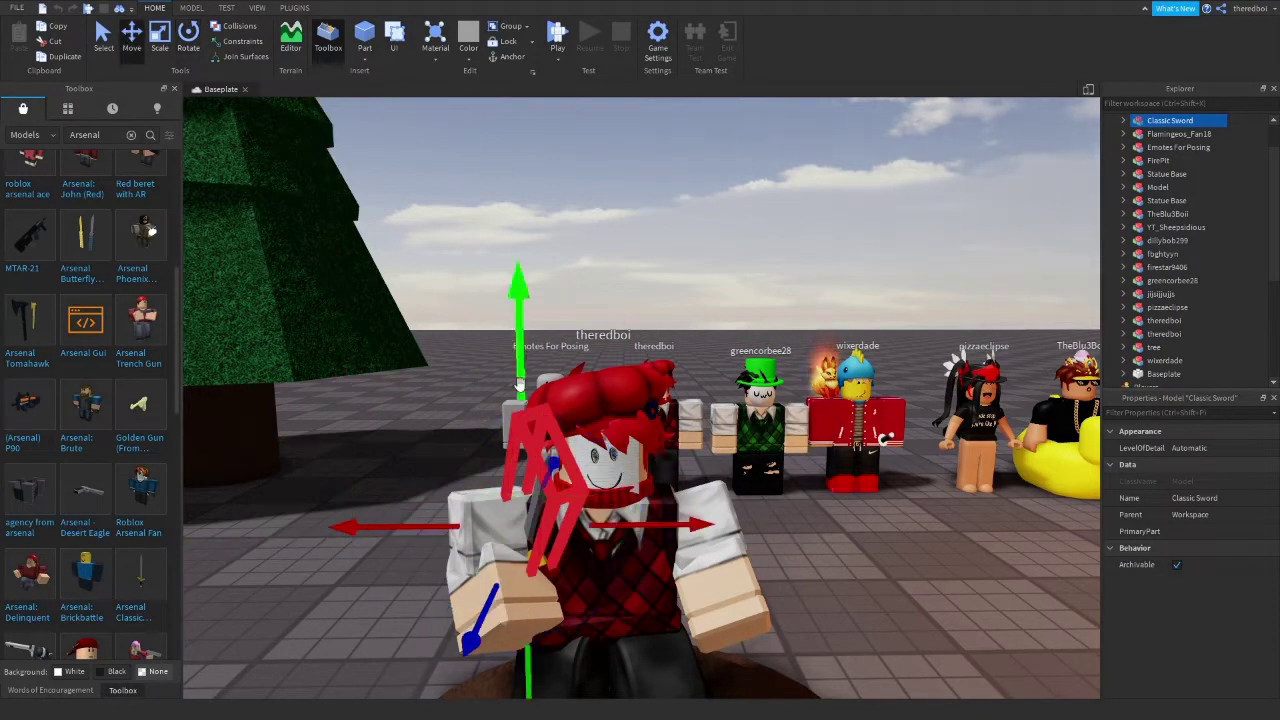
Move the Classic Sword down and forward so its handle meets the statue's right hand.
{"action": "left_click_drag", "start_coordinate": [488, 610], "coordinate": [484, 618]}
{"action": "left_click_drag", "start_coordinate": [594, 570], "coordinate": [636, 566]}
{"action": "right_click_drag", "start_coordinate": [480, 400], "coordinate": [741, 359]}
{"action": "left_click_drag", "start_coordinate": [776, 298], "coordinate": [775, 337]}
{"action": "left_click_drag", "start_coordinate": [915, 528], "coordinate": [866, 514]}
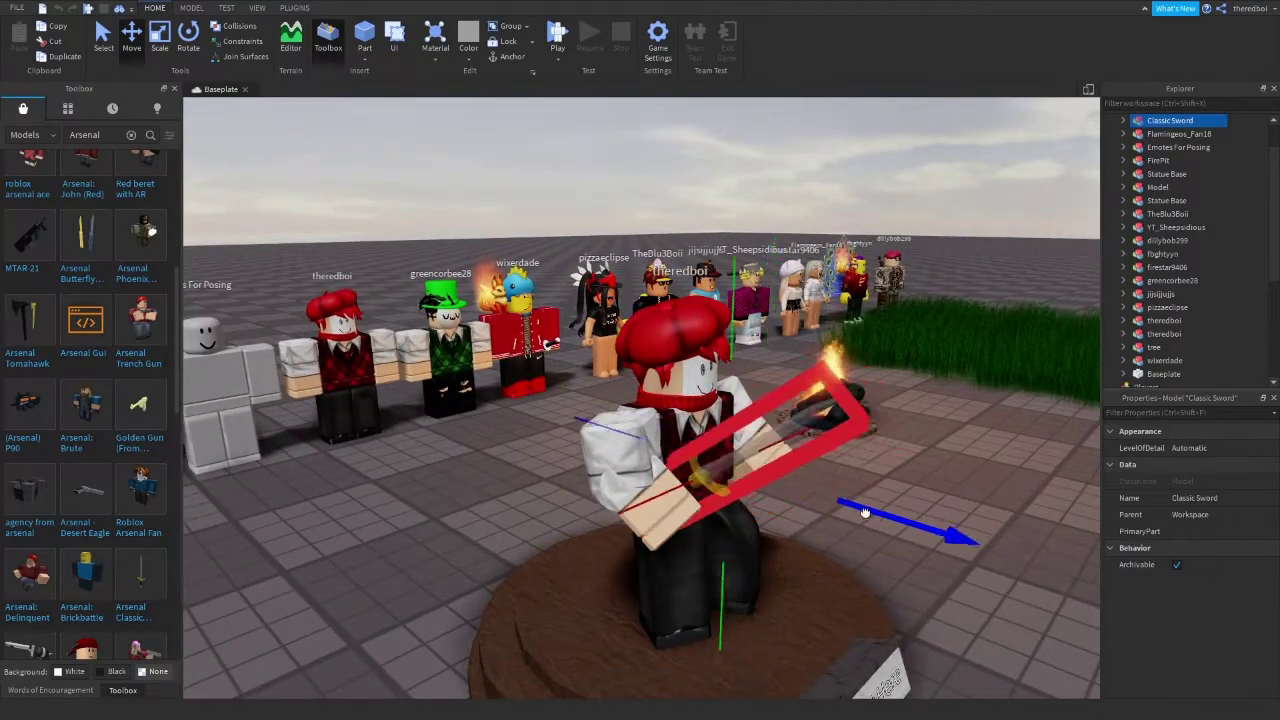
Rotate the Classic Sword so the blade slants diagonally across the statue's chest.
{"action": "right_click_drag", "start_coordinate": [866, 514], "coordinate": [841, 470]}
{"action": "left_click", "coordinate": [188, 38]}
{"action": "right_click_drag", "start_coordinate": [560, 300], "coordinate": [600, 320]}
{"action": "left_click_drag", "start_coordinate": [612, 334], "coordinate": [575, 362]}
{"action": "right_click_drag", "start_coordinate": [575, 362], "coordinate": [873, 431]}
{"action": "scroll", "coordinate": [956, 563], "scroll_direction": "down", "scroll_amount": 6}
{"action": "left_click", "coordinate": [955, 572]}
Shift the Classic Sword slightly sideways and lower it into the statue's right hand.
{"action": "scroll", "coordinate": [640, 430], "scroll_direction": "up", "scroll_amount": 3}
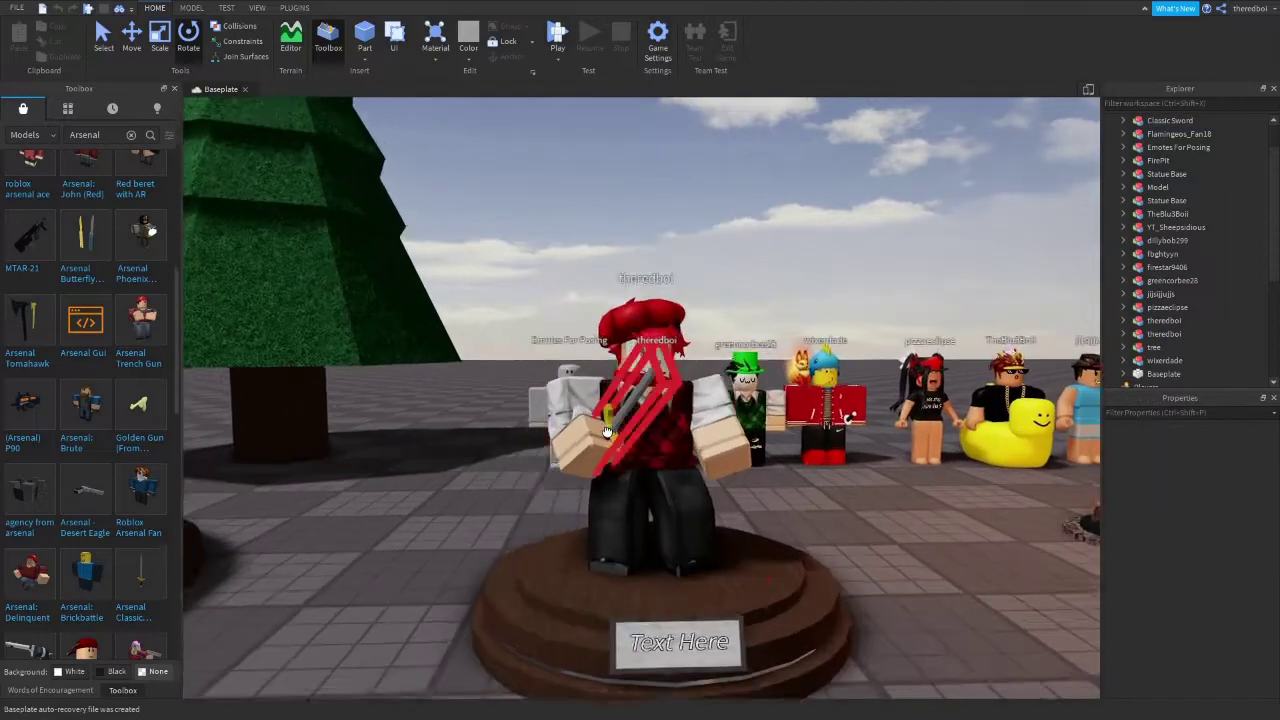
{"action": "left_click", "coordinate": [625, 415]}
{"action": "left_click", "coordinate": [132, 38]}
{"action": "mouse_move", "coordinate": [524, 424]}
{"action": "left_mouse_down"}
{"action": "mouse_move", "coordinate": [497, 421]}
{"action": "mouse_move", "coordinate": [514, 424]}
{"action": "left_mouse_up"}
{"action": "left_click_drag", "start_coordinate": [603, 275], "coordinate": [603, 299]}
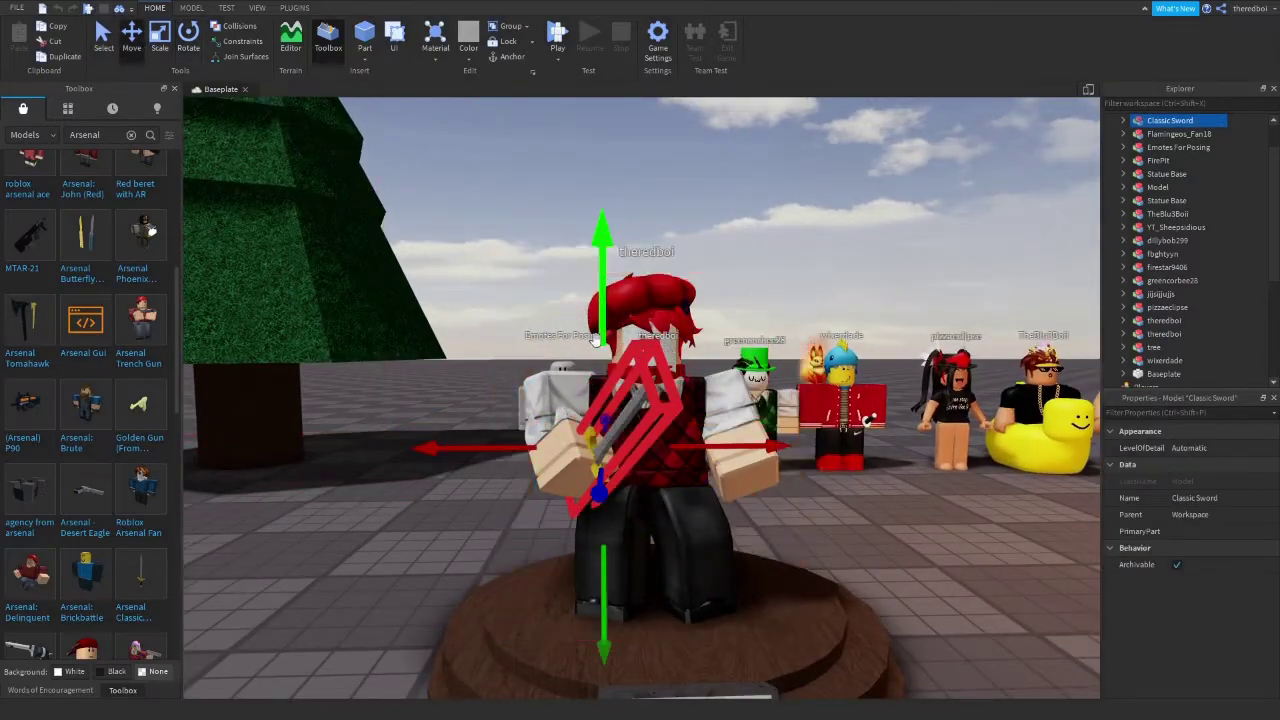
Rotate the Classic Sword so its blade points steeply upward beside the statue's head.
{"action": "left_click", "coordinate": [188, 38]}
{"action": "scroll", "coordinate": [540, 310], "scroll_direction": "up", "scroll_amount": 4}
{"action": "right_click_drag", "start_coordinate": [540, 310], "coordinate": [817, 409]}
{"action": "scroll", "coordinate": [817, 409], "scroll_direction": "down", "scroll_amount": 4}
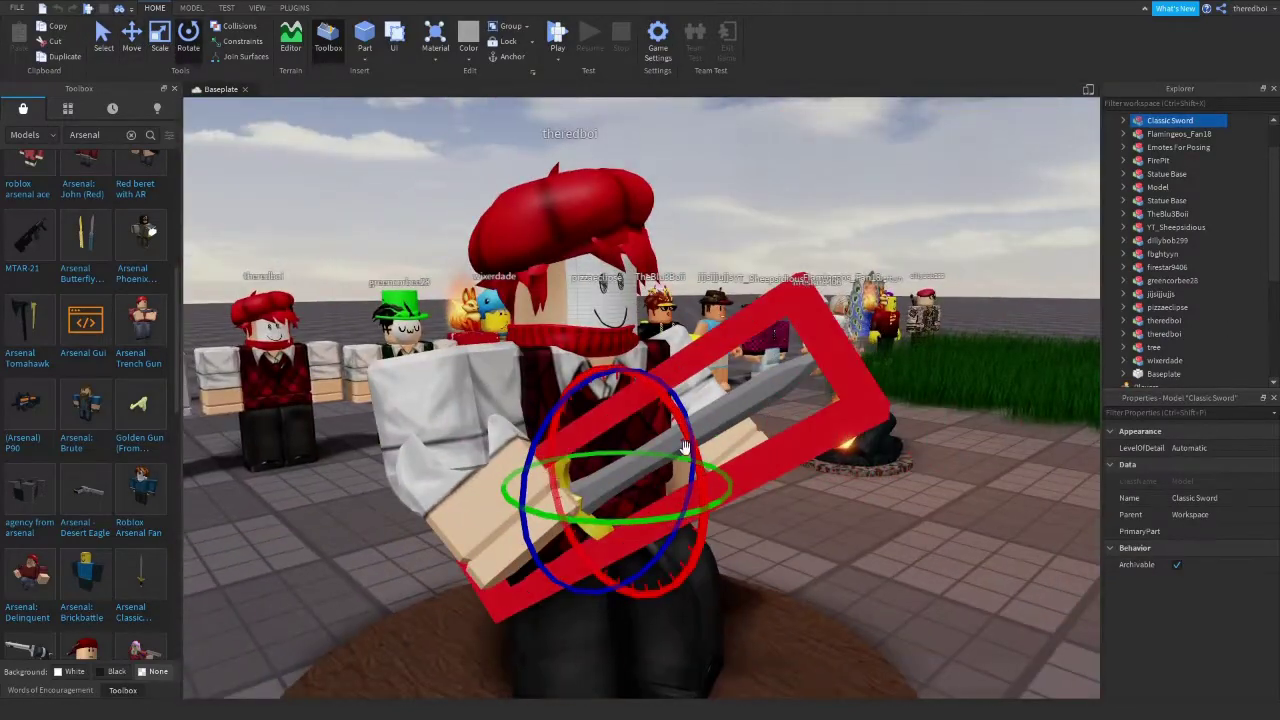
{"action": "left_click_drag", "start_coordinate": [685, 447], "coordinate": [648, 386]}
Shift the Classic Sword sideways, up and across so its handle sits in the statue's right hand.
{"action": "left_click", "coordinate": [132, 38]}
{"action": "left_click_drag", "start_coordinate": [525, 425], "coordinate": [493, 414]}
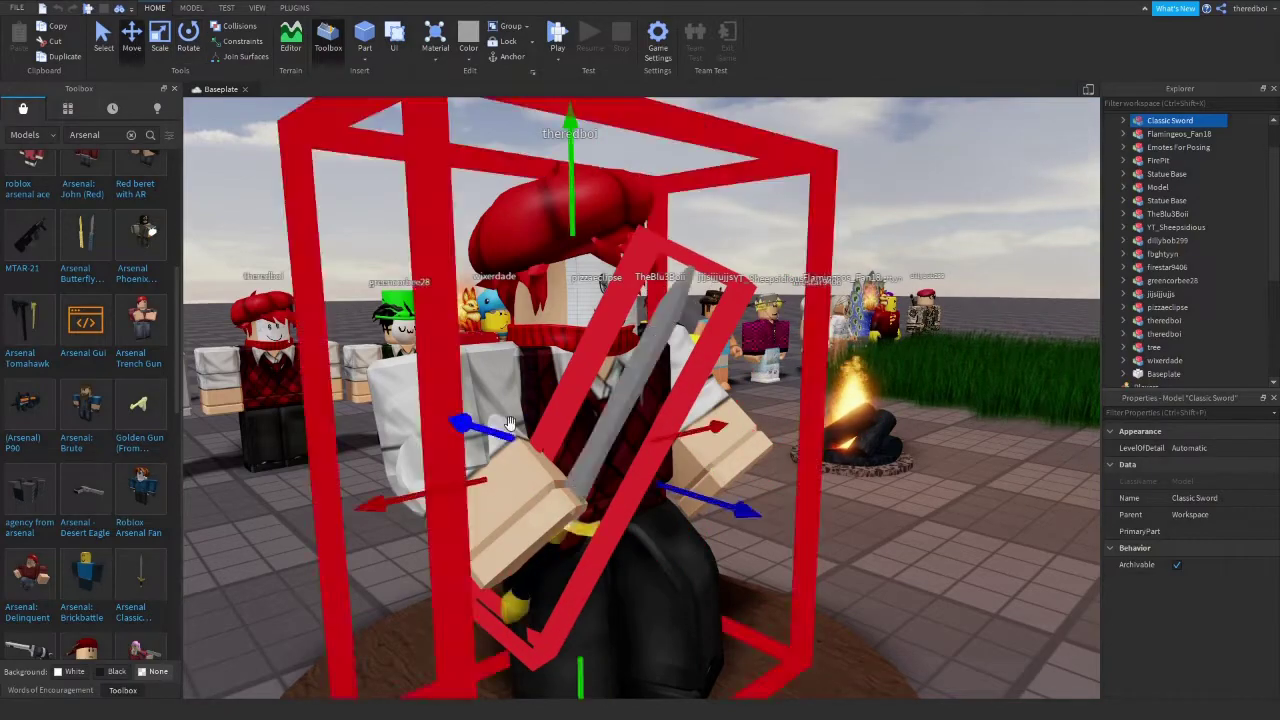
{"action": "left_click_drag", "start_coordinate": [577, 215], "coordinate": [577, 182]}
{"action": "left_click_drag", "start_coordinate": [735, 450], "coordinate": [748, 453]}
{"action": "left_click", "coordinate": [798, 497]}
{"action": "right_click_drag", "start_coordinate": [806, 495], "coordinate": [798, 497]}
{"action": "scroll", "coordinate": [798, 497], "scroll_direction": "down", "scroll_amount": 5}
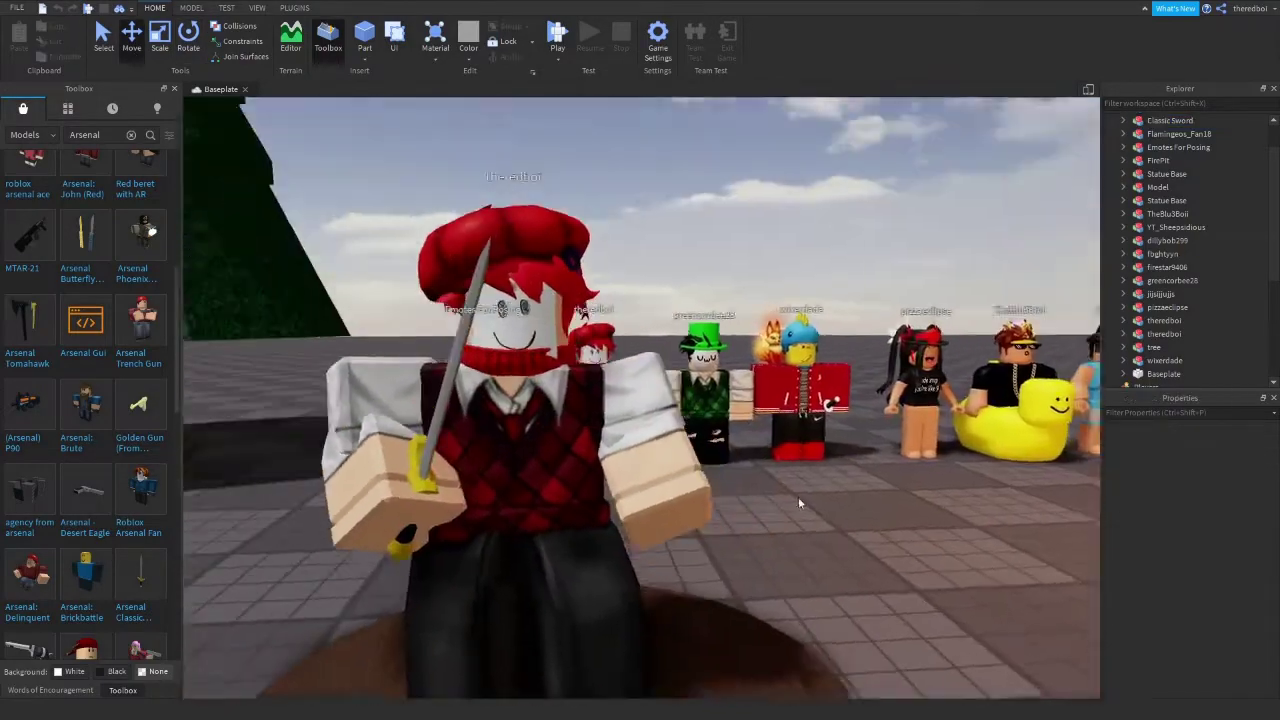
Set the pedestal sign's text to "I am rich" followed by a dash and the statue character's username.
{"action": "scroll", "coordinate": [798, 502], "scroll_direction": "down", "scroll_amount": 5}
{"action": "scroll", "coordinate": [790, 506], "scroll_direction": "up", "scroll_amount": 6}
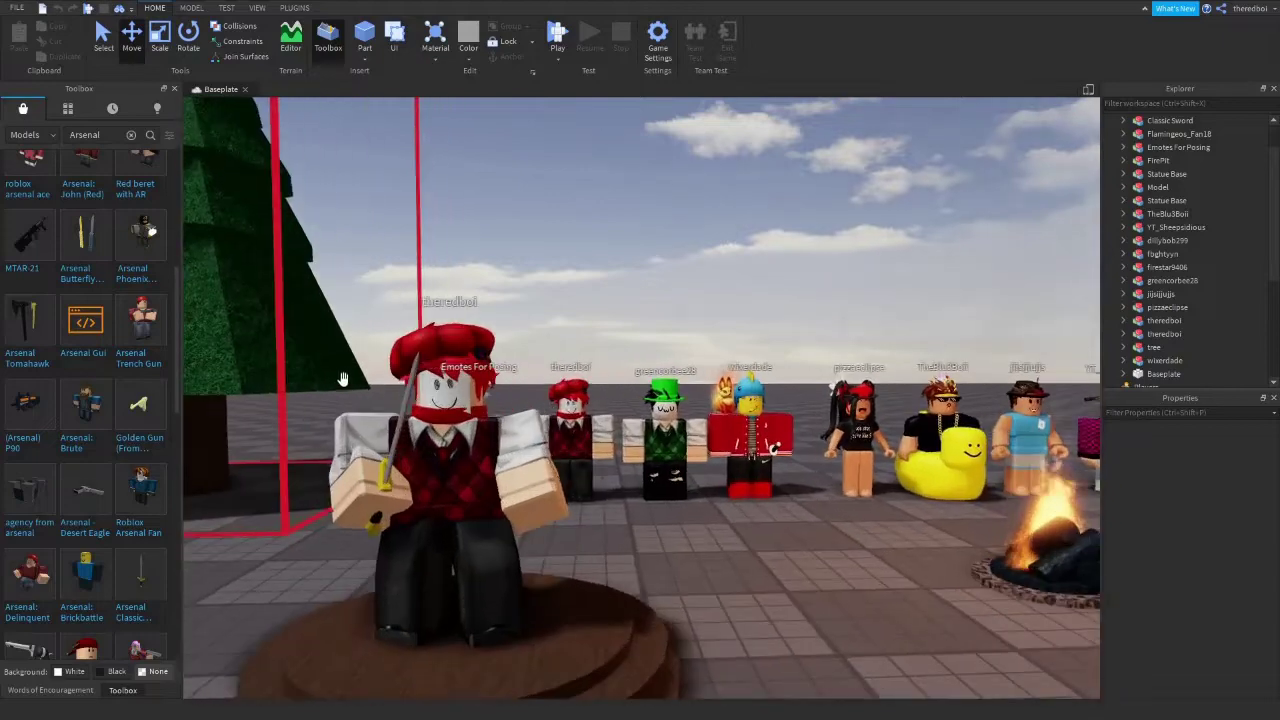
{"action": "right_click_drag", "start_coordinate": [340, 377], "coordinate": [350, 445]}
{"action": "scroll", "coordinate": [350, 445], "scroll_direction": "down", "scroll_amount": 2}
{"action": "left_click", "coordinate": [500, 531]}
{"action": "right_click_drag", "start_coordinate": [500, 531], "coordinate": [484, 546]}
{"action": "left_click", "coordinate": [1123, 174]}
{"action": "left_click", "coordinate": [1136, 267]}
{"action": "left_click", "coordinate": [1172, 267]}
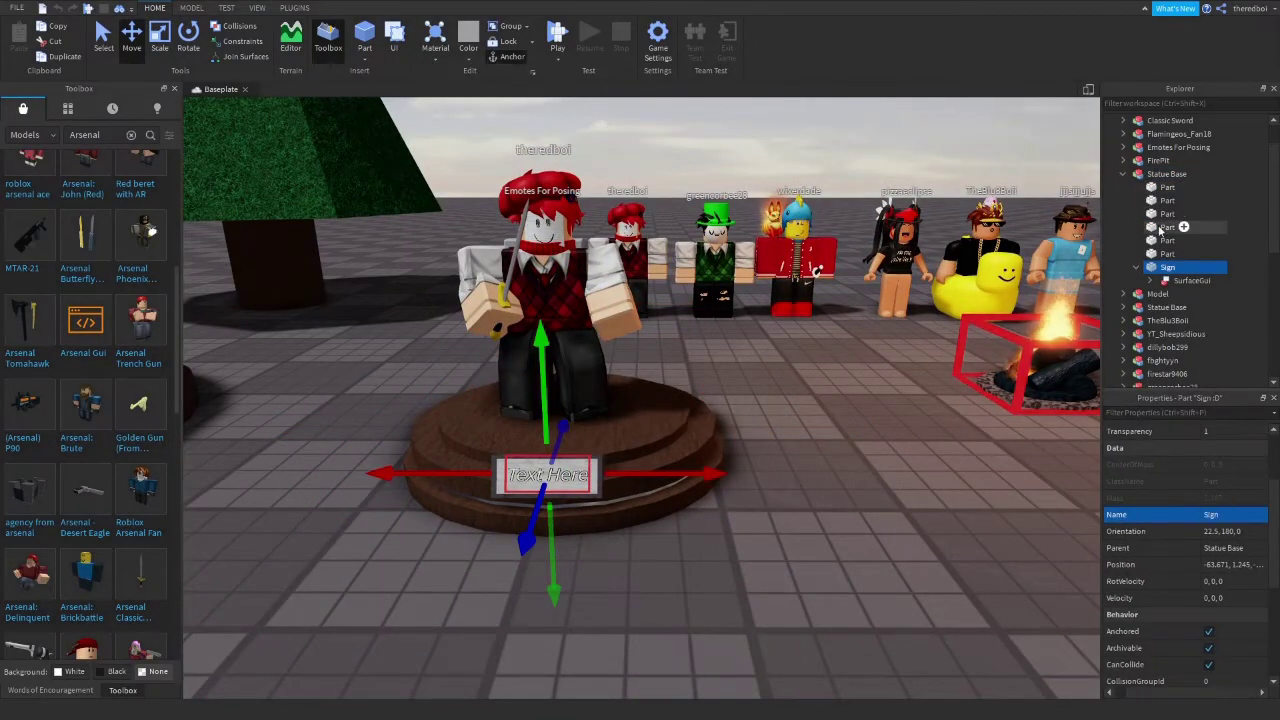
{"action": "left_click", "coordinate": [1190, 294]}
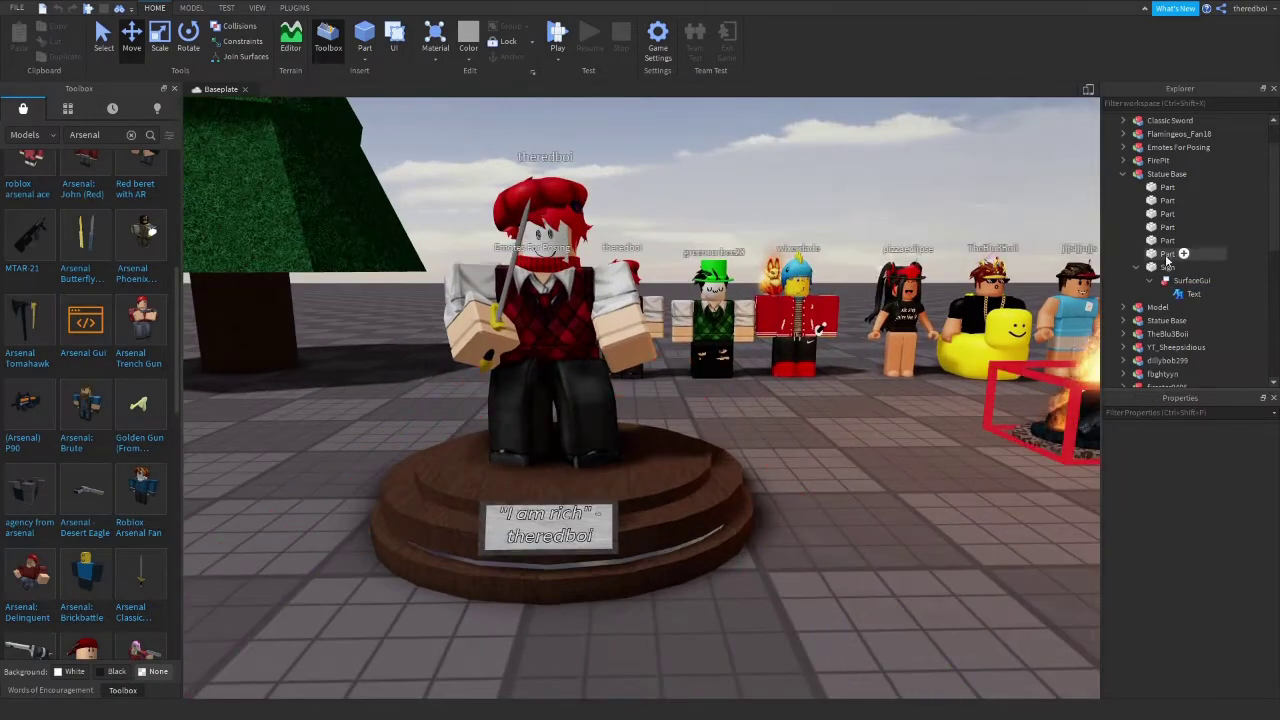
{"action": "left_click", "coordinate": [1167, 267]}
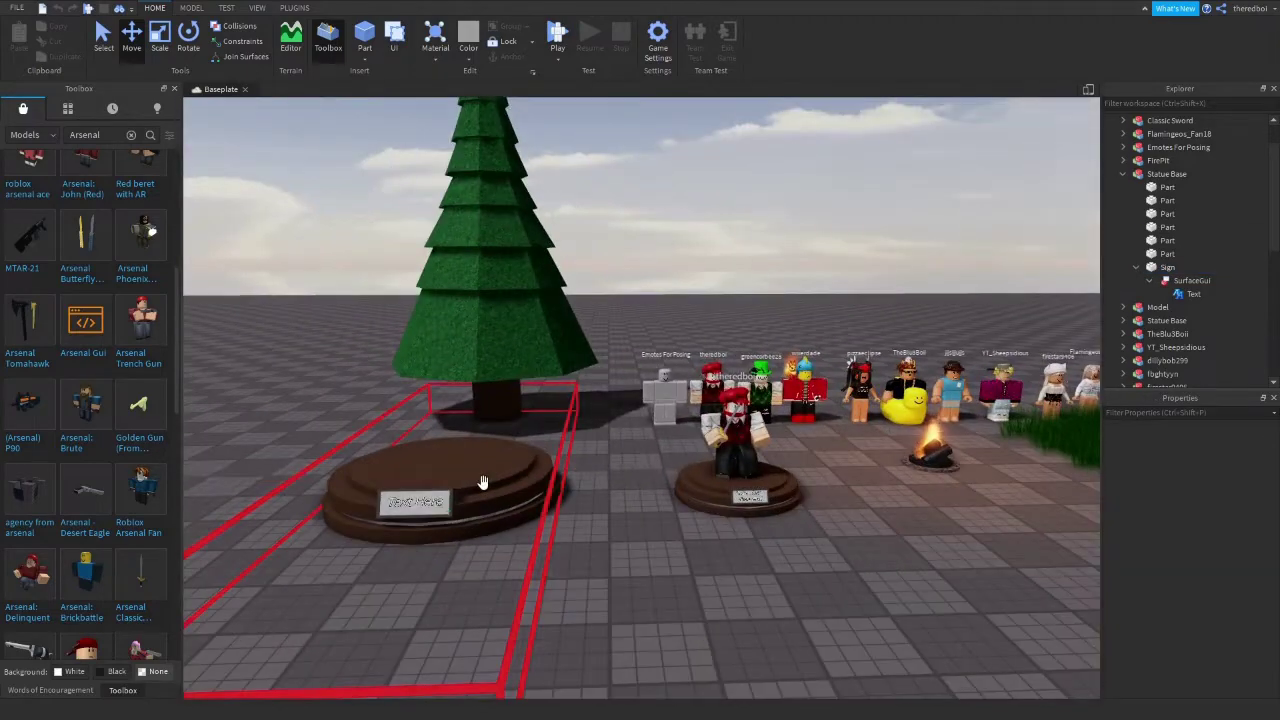
Duplicate the statue's pedestal and place the copy beside it on the tree side.
{"action": "left_click", "coordinate": [830, 471]}
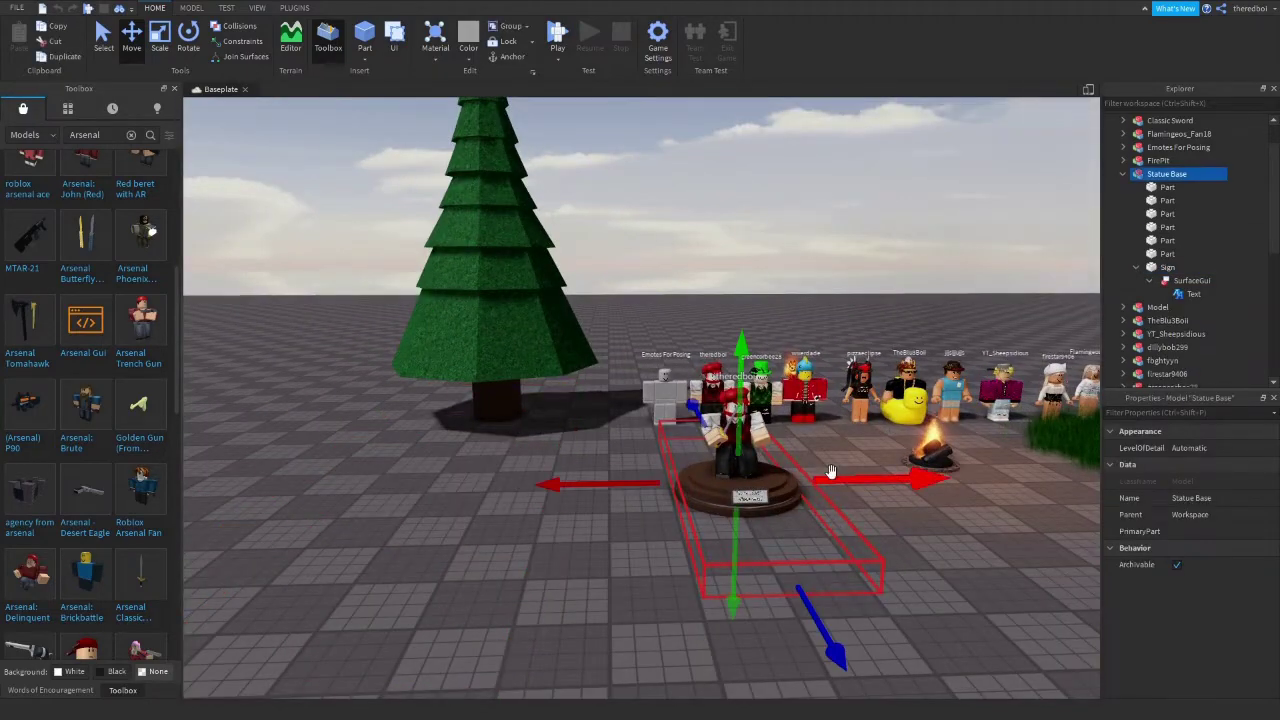
{"action": "key", "text": "ctrl+d"}
{"action": "left_click_drag", "start_coordinate": [830, 471], "coordinate": [678, 484]}
Change the sign text on the copied pedestal to "Template".
{"action": "left_click", "coordinate": [549, 494]}
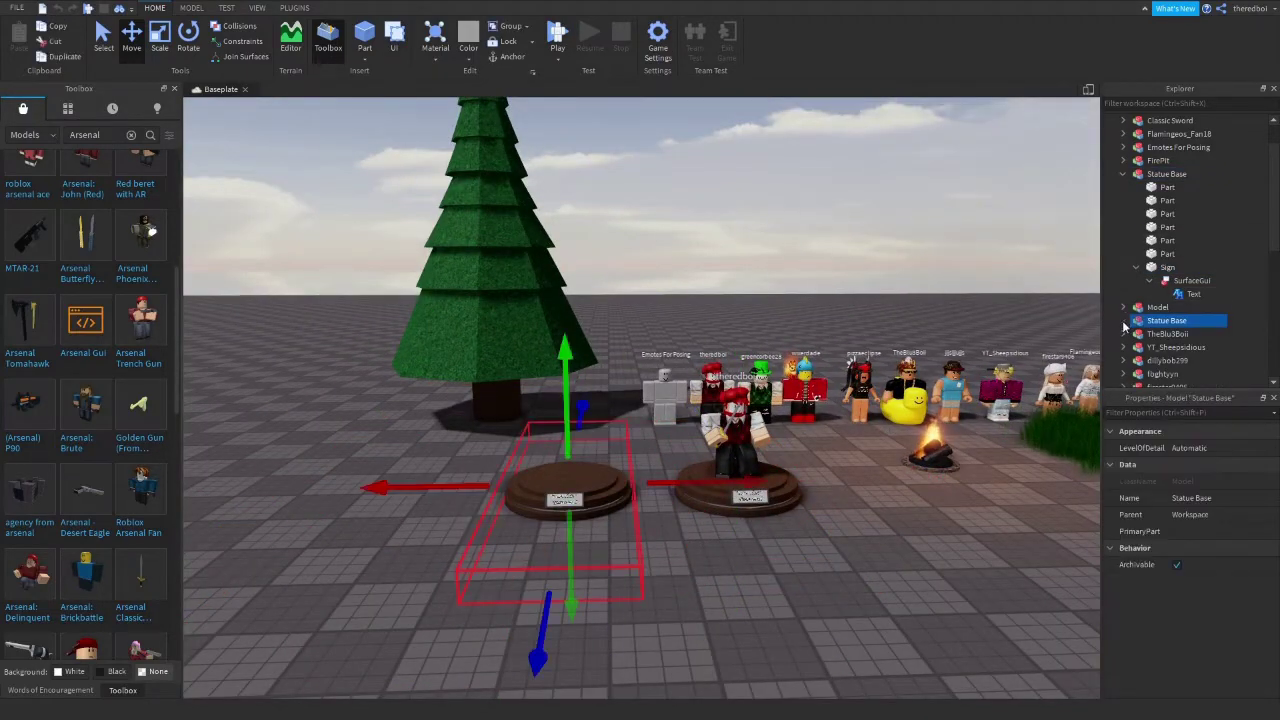
{"action": "left_click_drag", "start_coordinate": [1275, 216], "coordinate": [1275, 229]}
{"action": "left_click", "coordinate": [1150, 309]}
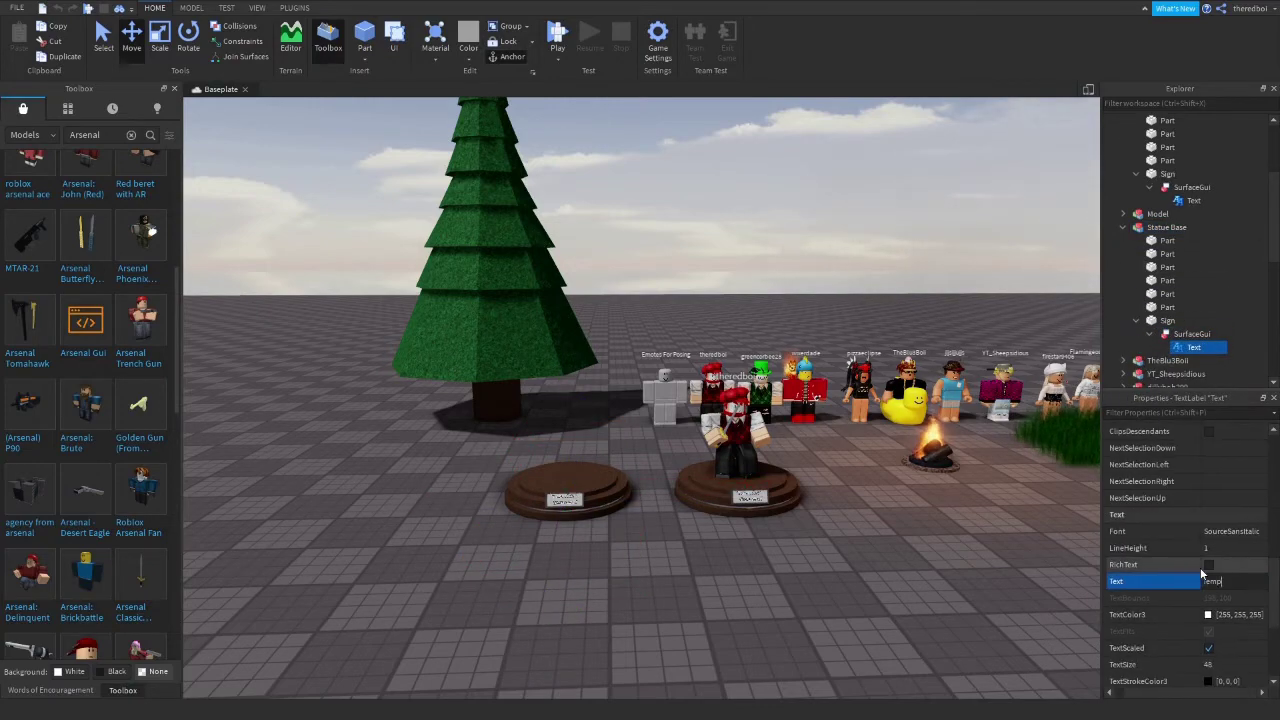
Duplicate the Template pedestal and place the copy between the statue and the campfire.
{"action": "right_click_drag", "start_coordinate": [1024, 614], "coordinate": [1020, 670]}
{"action": "key", "text": "w"}
{"action": "left_click", "coordinate": [531, 394]}
{"action": "key", "text": "ctrl+d"}
{"action": "left_click_drag", "start_coordinate": [531, 394], "coordinate": [643, 366]}
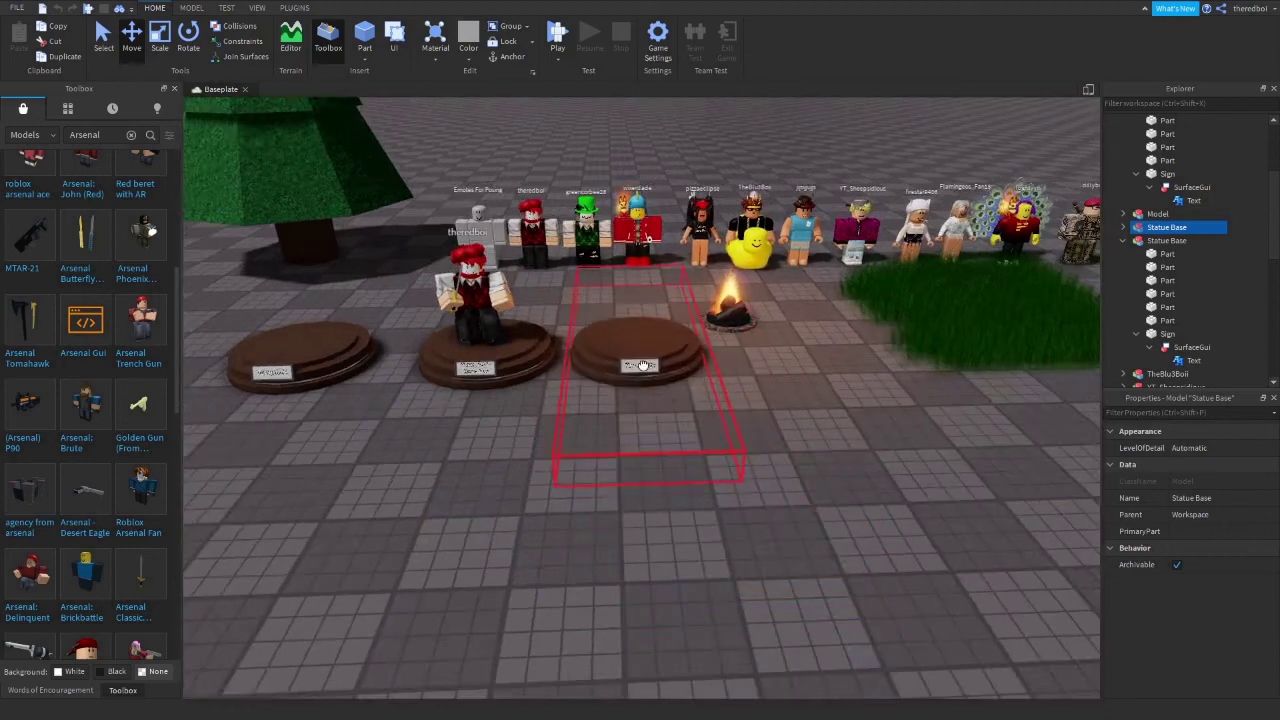
Group the seated character with its pedestal and name the model with the character's username followed by "Statue".
{"action": "left_click", "coordinate": [521, 312]}
{"action": "left_click", "coordinate": [490, 313]}
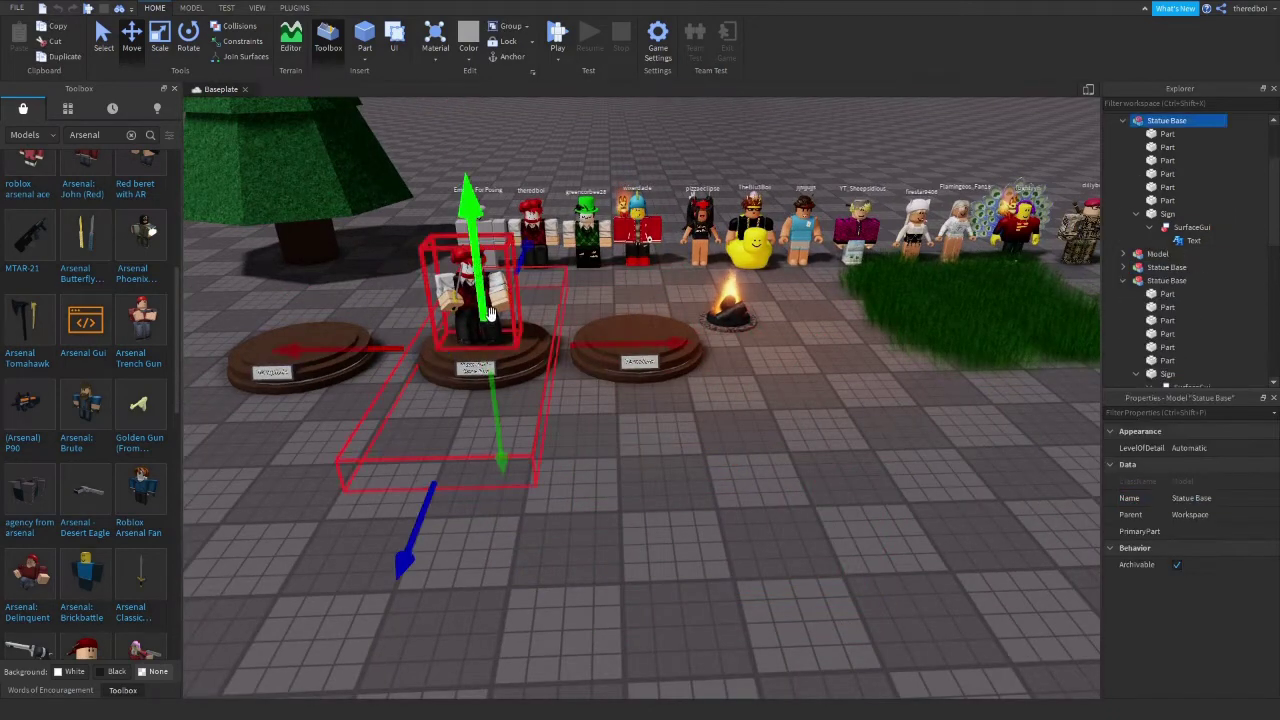
{"action": "right_click", "coordinate": [503, 350]}
{"action": "left_click", "coordinate": [555, 457]}
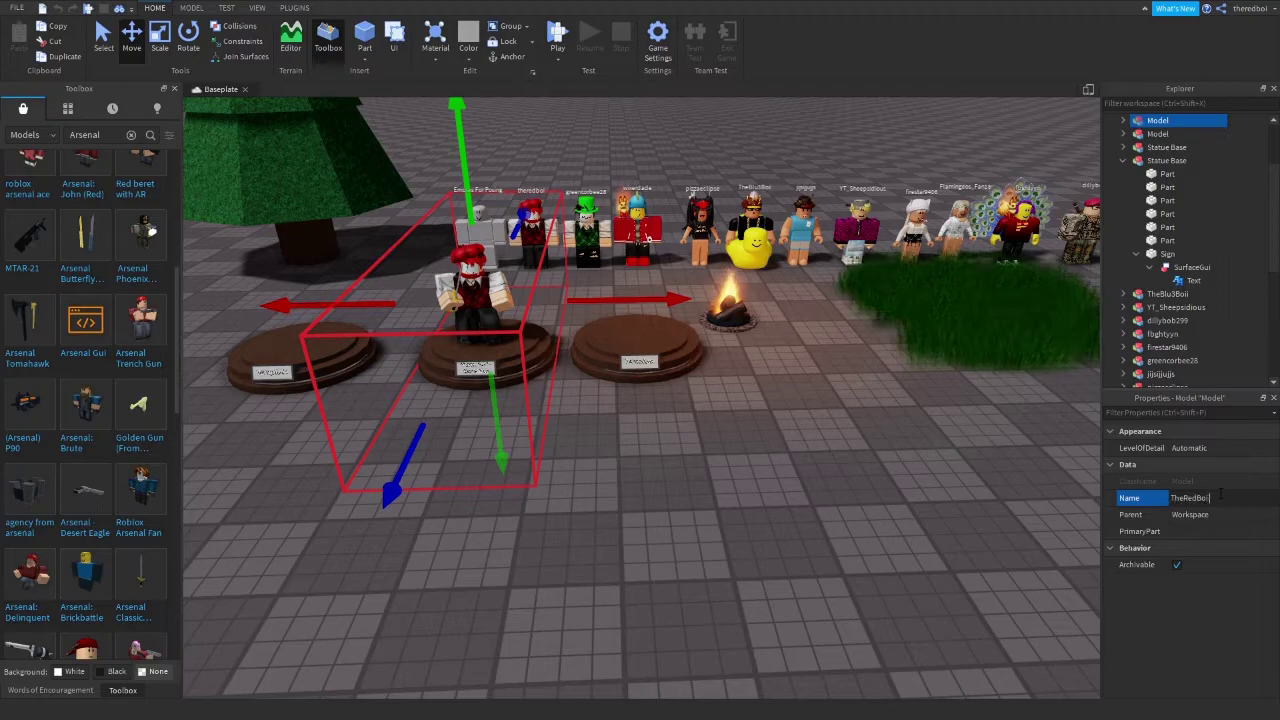
{"action": "key", "text": "Return"}
Move the green top-hat character from the lineup onto the empty Template pedestal next to the campfire.
{"action": "left_click", "coordinate": [848, 476]}
{"action": "scroll", "coordinate": [848, 476], "scroll_direction": "up", "scroll_amount": 3}
{"action": "scroll", "coordinate": [451, 317], "scroll_direction": "down", "scroll_amount": 2}
{"action": "right_click_drag", "start_coordinate": [651, 420], "coordinate": [651, 357]}
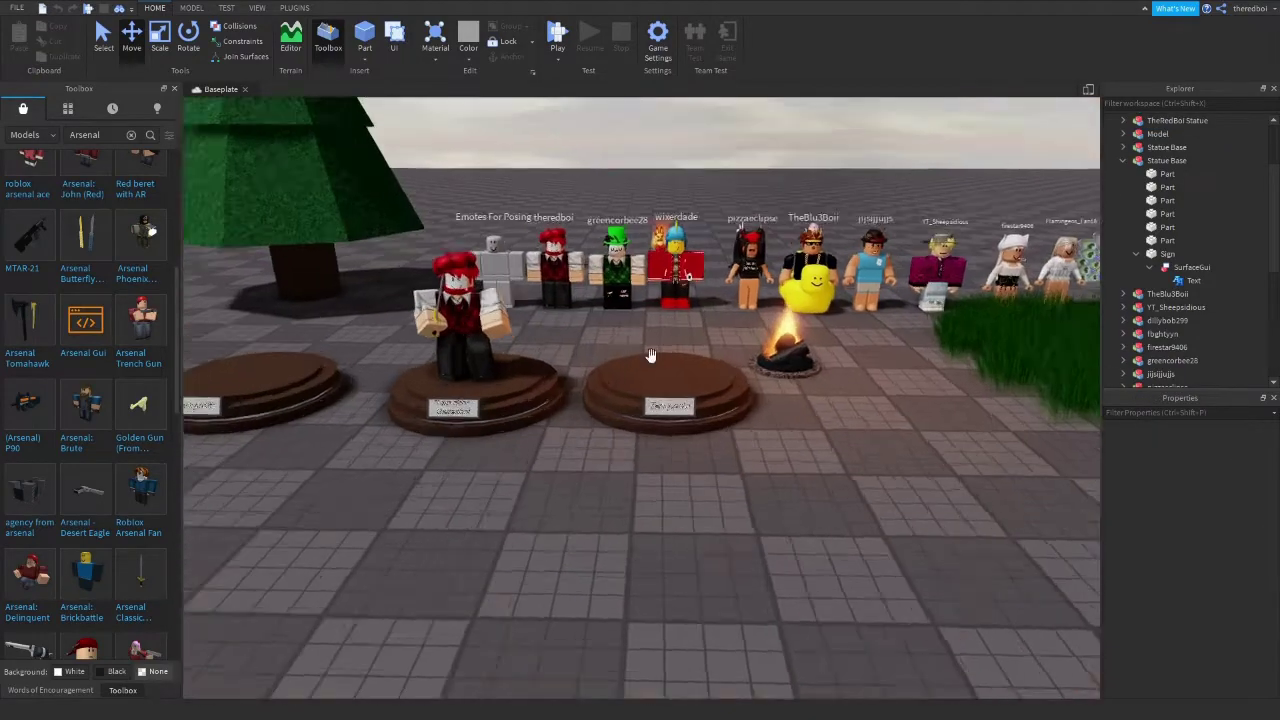
{"action": "scroll", "coordinate": [717, 427], "scroll_direction": "up", "scroll_amount": 3}
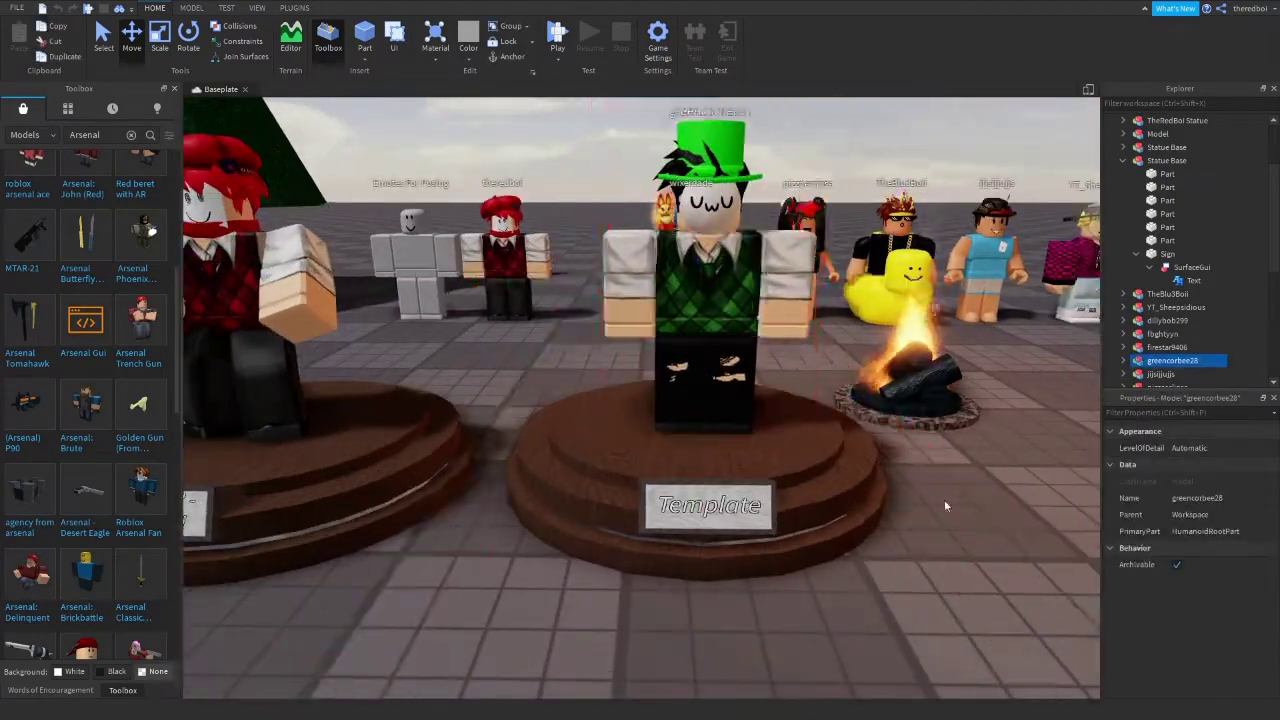
Open the green top-hat character as the rig in the Animation Editor.
{"action": "left_click", "coordinate": [295, 8]}
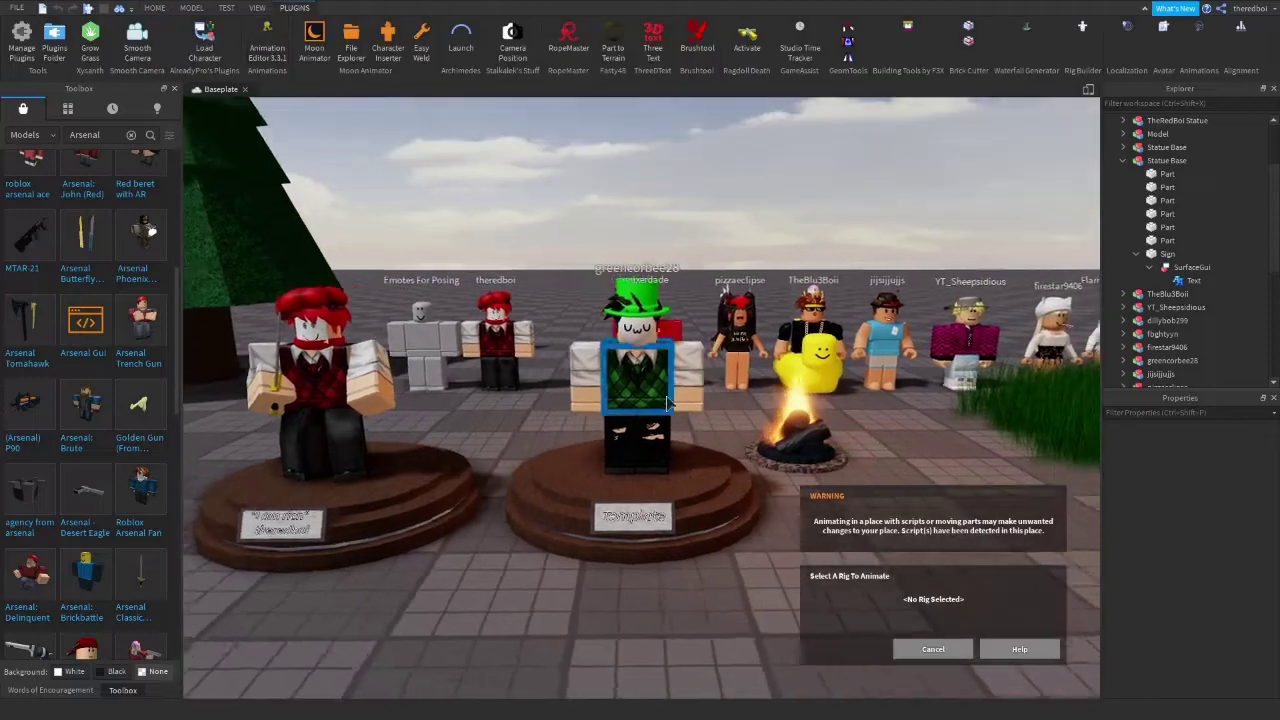
{"action": "left_click", "coordinate": [628, 371]}
{"action": "left_click", "coordinate": [846, 648]}
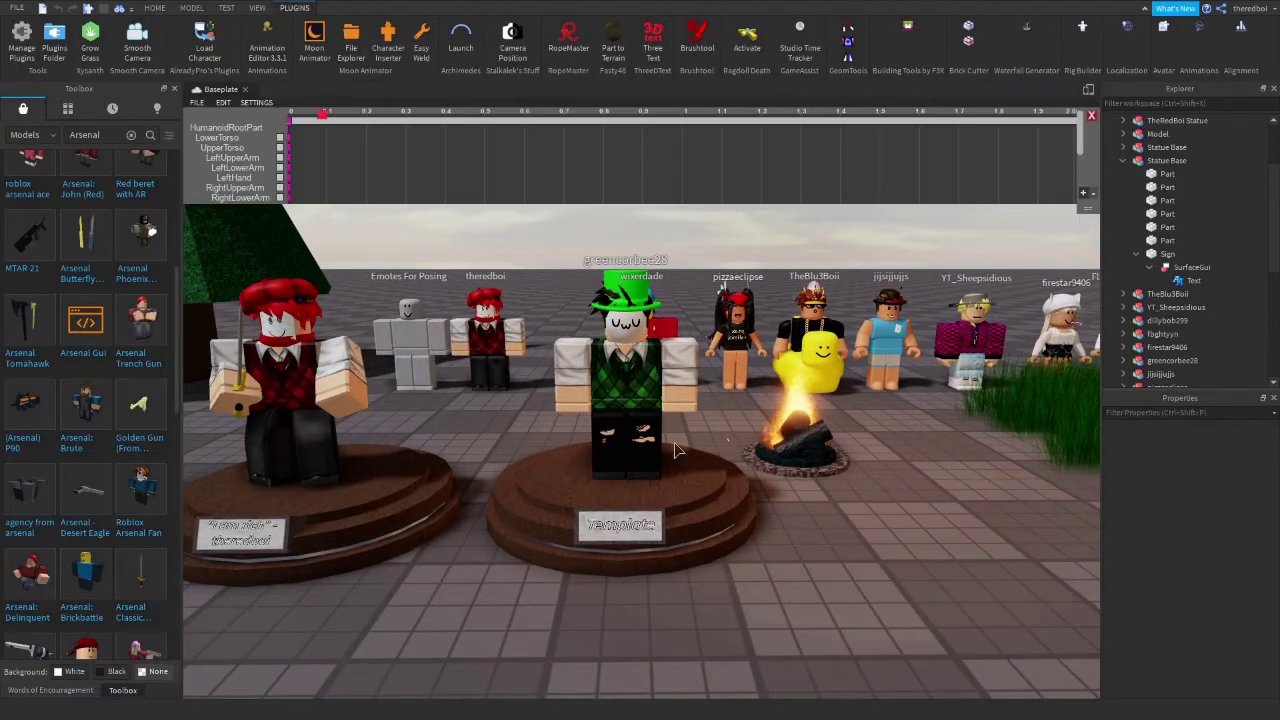
Tilt the green top-hat character's torso and head slightly.
{"action": "left_click", "coordinate": [610, 437]}
{"action": "right_click_drag", "start_coordinate": [608, 430], "coordinate": [660, 435]}
{"action": "left_click", "coordinate": [708, 415]}
{"action": "left_click_drag", "start_coordinate": [770, 470], "coordinate": [780, 494]}
{"action": "left_click", "coordinate": [726, 330]}
{"action": "left_click_drag", "start_coordinate": [784, 420], "coordinate": [778, 443]}
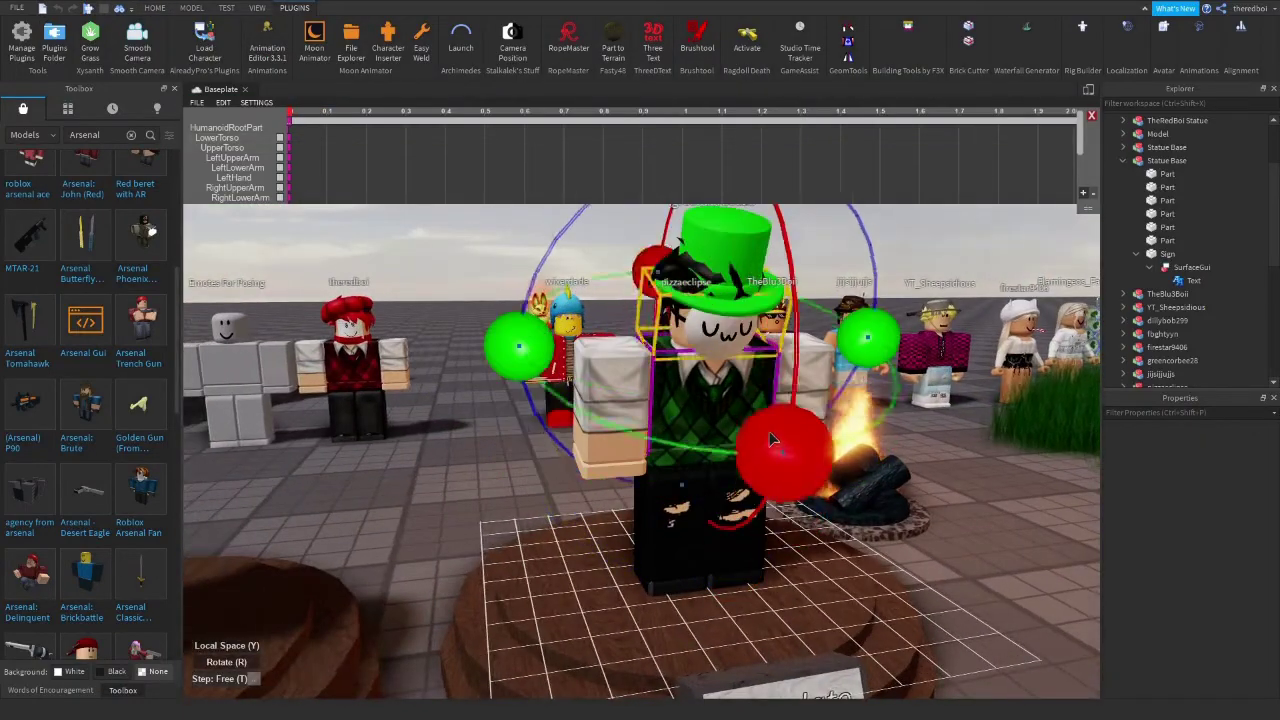
Bend the green character's right elbow and raise the upper arm so the forearm crosses in front of the face.
{"action": "left_click", "coordinate": [610, 455]}
{"action": "left_click_drag", "start_coordinate": [662, 482], "coordinate": [660, 358]}
{"action": "left_click_drag", "start_coordinate": [415, 412], "coordinate": [420, 400]}
{"action": "left_click", "coordinate": [614, 368]}
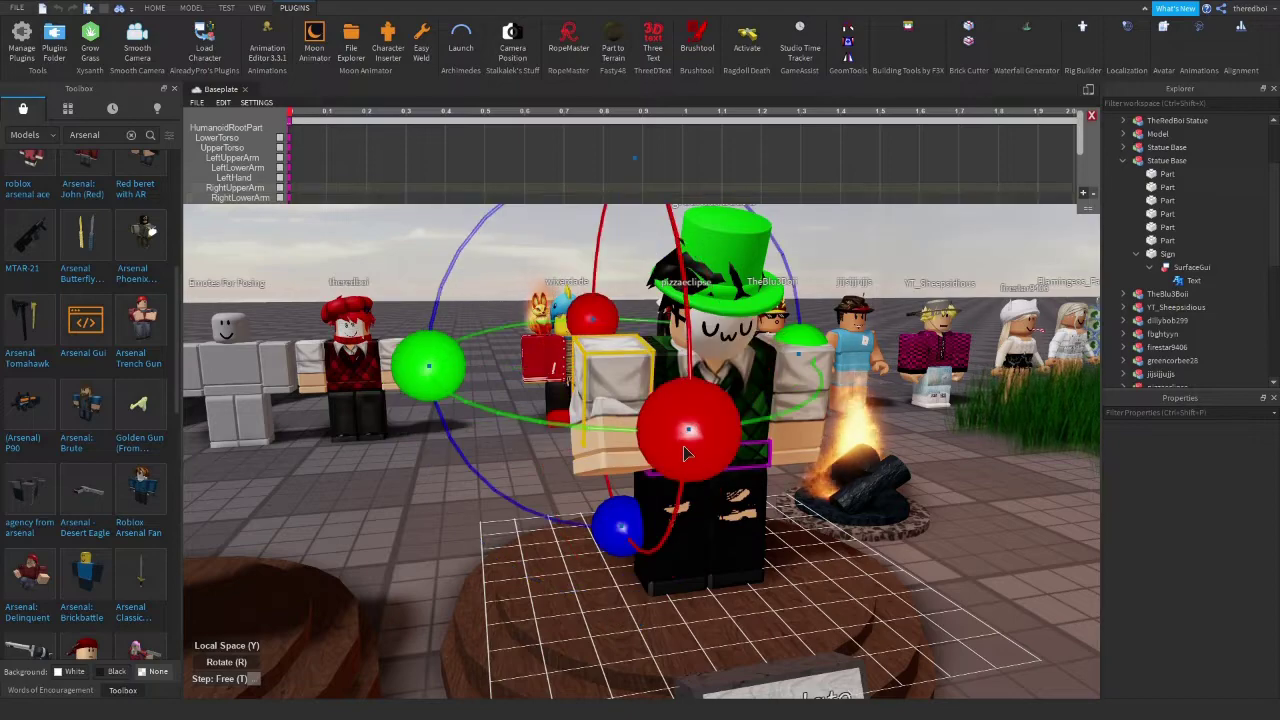
{"action": "left_click_drag", "start_coordinate": [686, 448], "coordinate": [684, 284]}
{"action": "left_click_drag", "start_coordinate": [441, 371], "coordinate": [491, 306]}
{"action": "left_click_drag", "start_coordinate": [809, 294], "coordinate": [690, 222]}
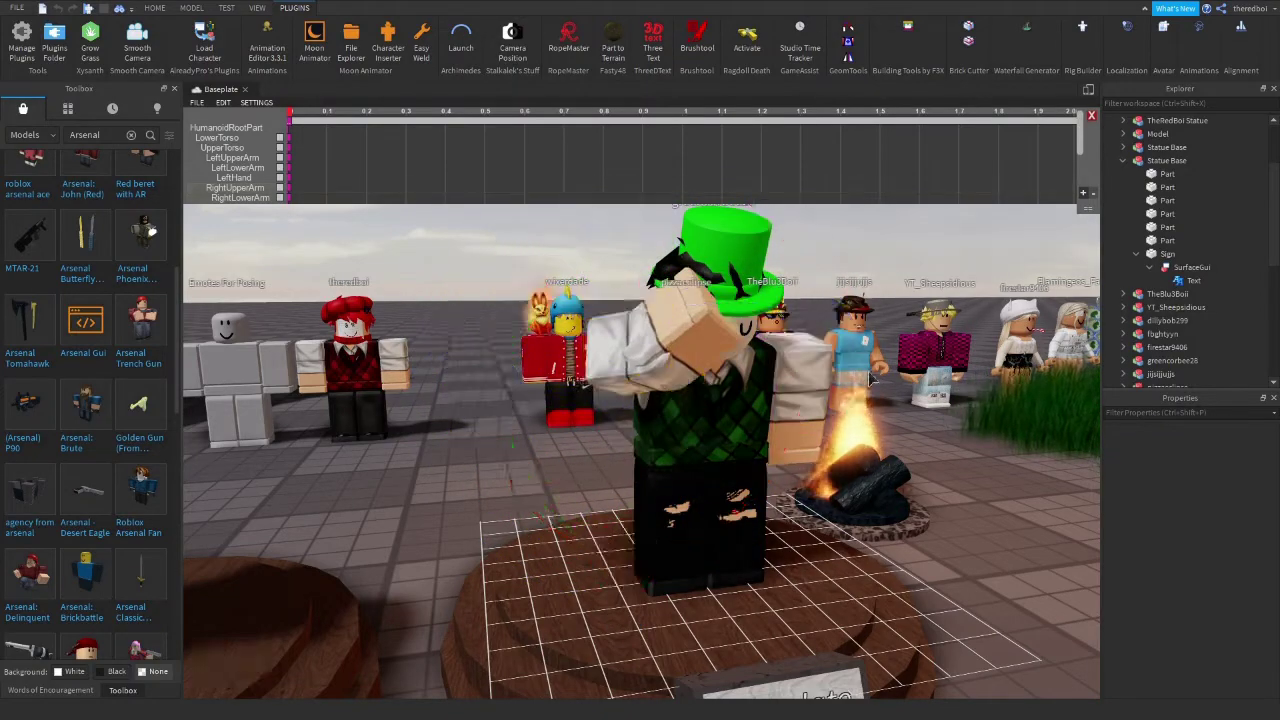
Bend the green character's left elbow and turn the forearm forward.
{"action": "key", "text": "w"}
{"action": "key", "text": "d"}
{"action": "left_click", "coordinate": [620, 308]}
{"action": "left_click", "coordinate": [708, 393]}
{"action": "left_click_drag", "start_coordinate": [722, 430], "coordinate": [720, 277]}
{"action": "left_click", "coordinate": [711, 416]}
{"action": "right_click_drag", "start_coordinate": [711, 416], "coordinate": [735, 370]}
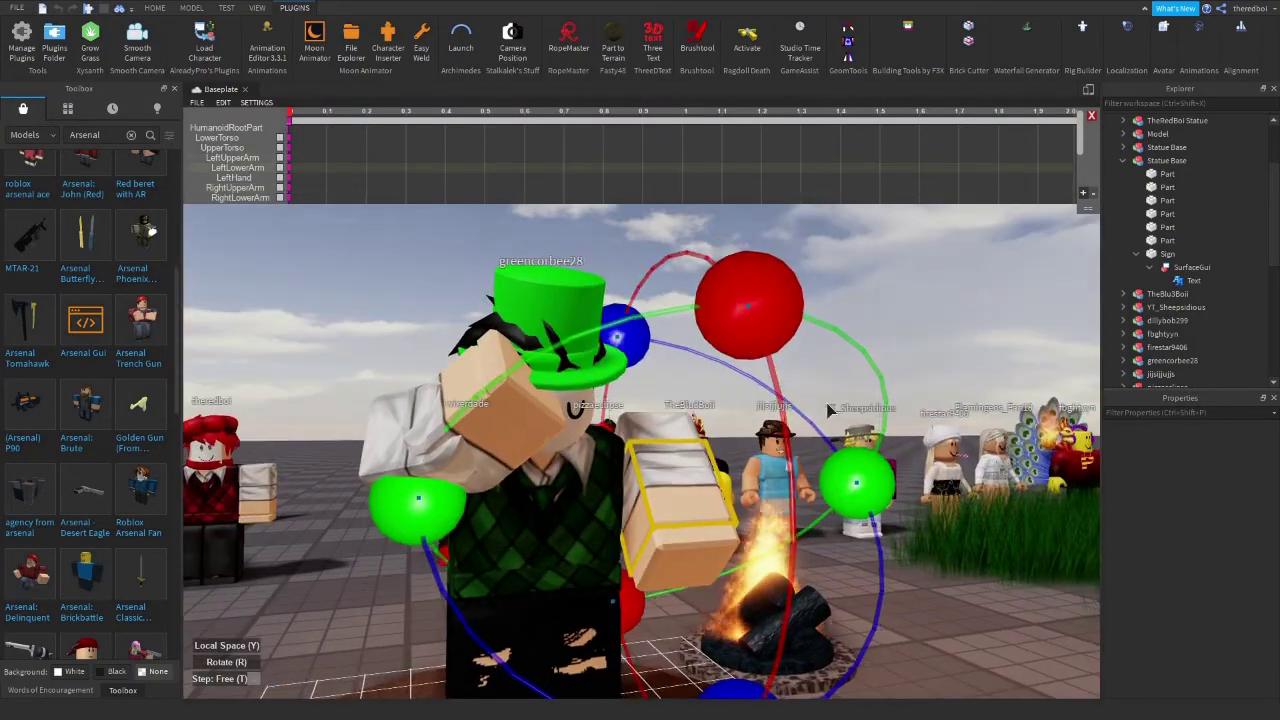
{"action": "left_click_drag", "start_coordinate": [850, 479], "coordinate": [898, 518]}
{"action": "left_click_drag", "start_coordinate": [685, 443], "coordinate": [707, 447]}
Raise and rotate the green character's left upper arm so the forearm angles in front of the chest.
{"action": "left_click", "coordinate": [692, 446]}
{"action": "left_click_drag", "start_coordinate": [726, 328], "coordinate": [696, 258]}
{"action": "left_click_drag", "start_coordinate": [689, 678], "coordinate": [479, 592]}
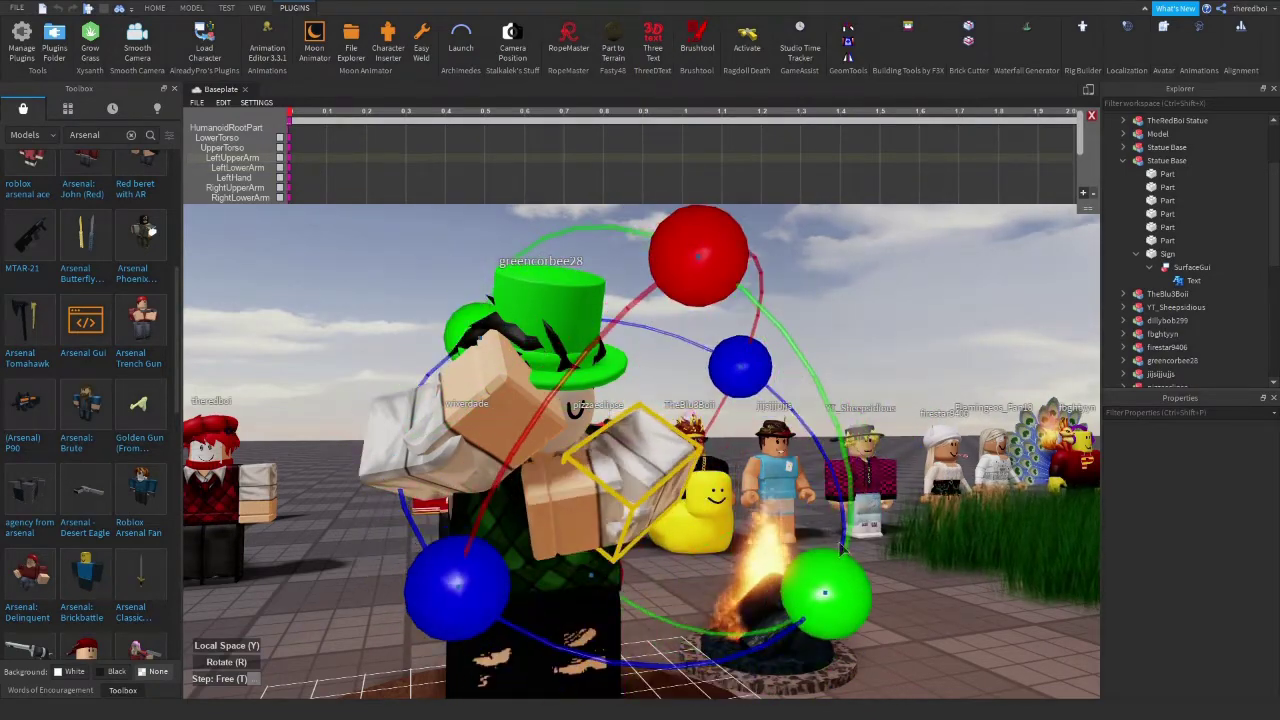
{"action": "left_click_drag", "start_coordinate": [815, 596], "coordinate": [806, 466]}
{"action": "left_click_drag", "start_coordinate": [746, 360], "coordinate": [685, 350]}
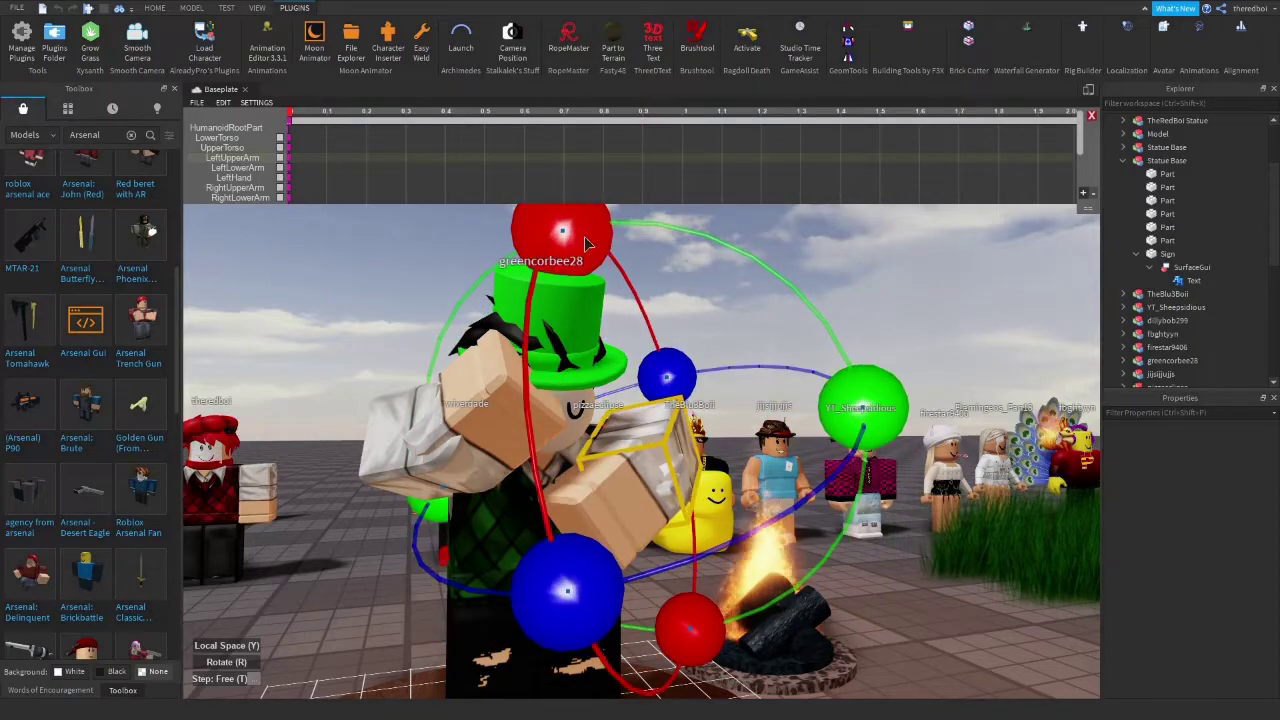
{"action": "left_click_drag", "start_coordinate": [585, 243], "coordinate": [588, 236]}
{"action": "left_click_drag", "start_coordinate": [866, 410], "coordinate": [862, 440]}
Rotate the green character's right forearm down toward the chin.
{"action": "right_click_drag", "start_coordinate": [700, 360], "coordinate": [595, 385]}
{"action": "left_click", "coordinate": [560, 402]}
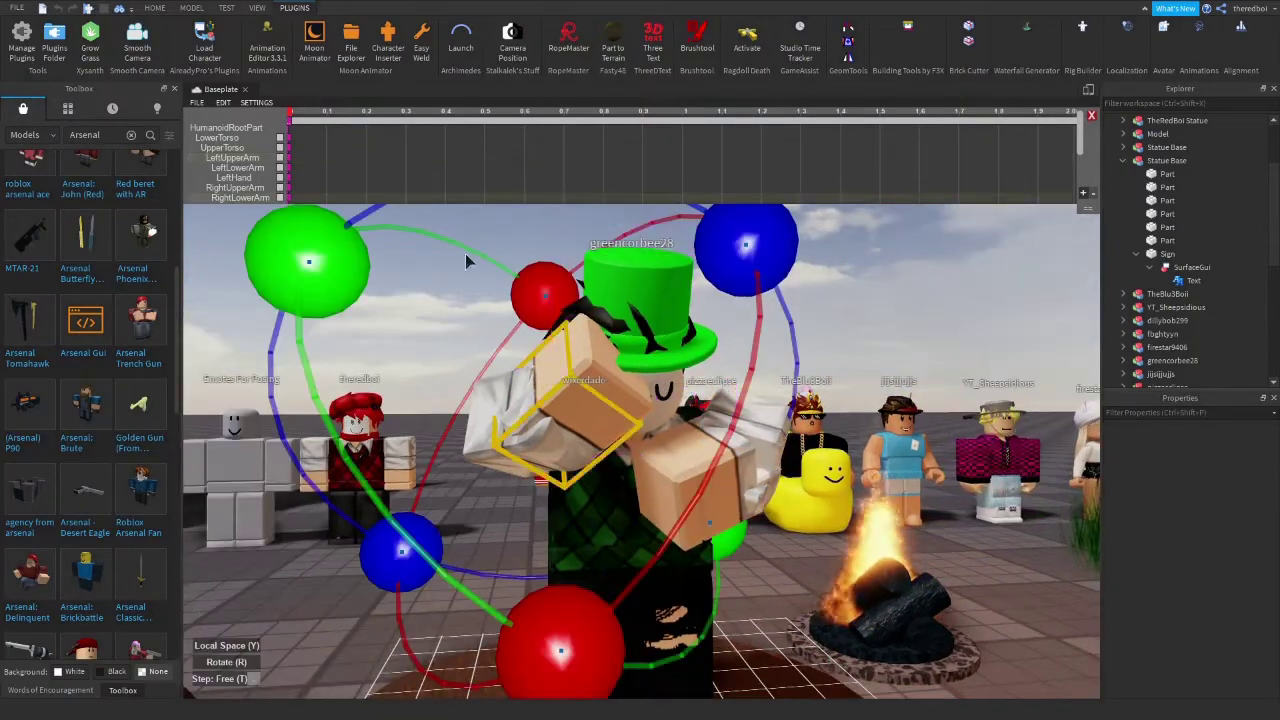
{"action": "right_click_drag", "start_coordinate": [465, 253], "coordinate": [510, 203]}
{"action": "left_click_drag", "start_coordinate": [701, 293], "coordinate": [750, 425]}
Adjust the green character's right upper arm and forearm so the forearm lies level just below the face.
{"action": "left_click", "coordinate": [490, 452]}
{"action": "left_click_drag", "start_coordinate": [246, 380], "coordinate": [378, 352]}
{"action": "left_click_drag", "start_coordinate": [698, 431], "coordinate": [717, 482]}
{"action": "left_click_drag", "start_coordinate": [362, 680], "coordinate": [300, 665]}
{"action": "left_click_drag", "start_coordinate": [365, 268], "coordinate": [237, 450]}
{"action": "left_click", "coordinate": [528, 472]}
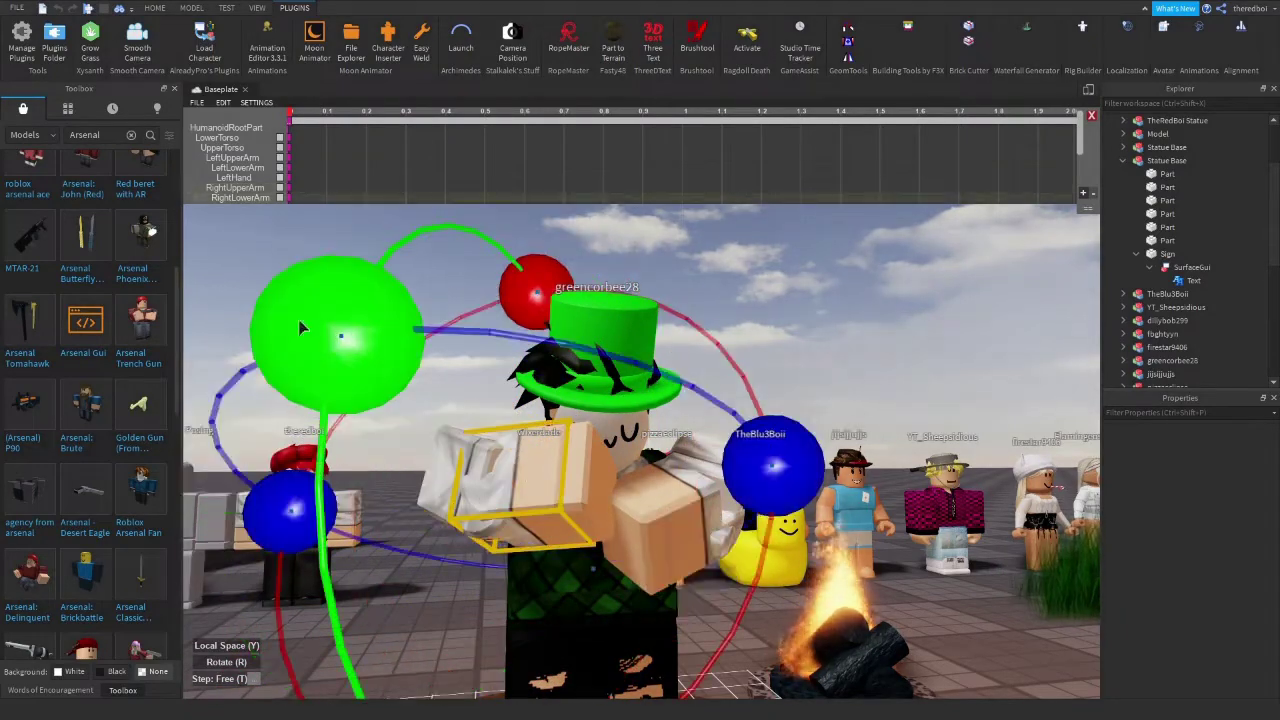
{"action": "scroll", "coordinate": [300, 328], "scroll_direction": "down", "scroll_amount": 3}
{"action": "left_click_drag", "start_coordinate": [335, 463], "coordinate": [314, 463]}
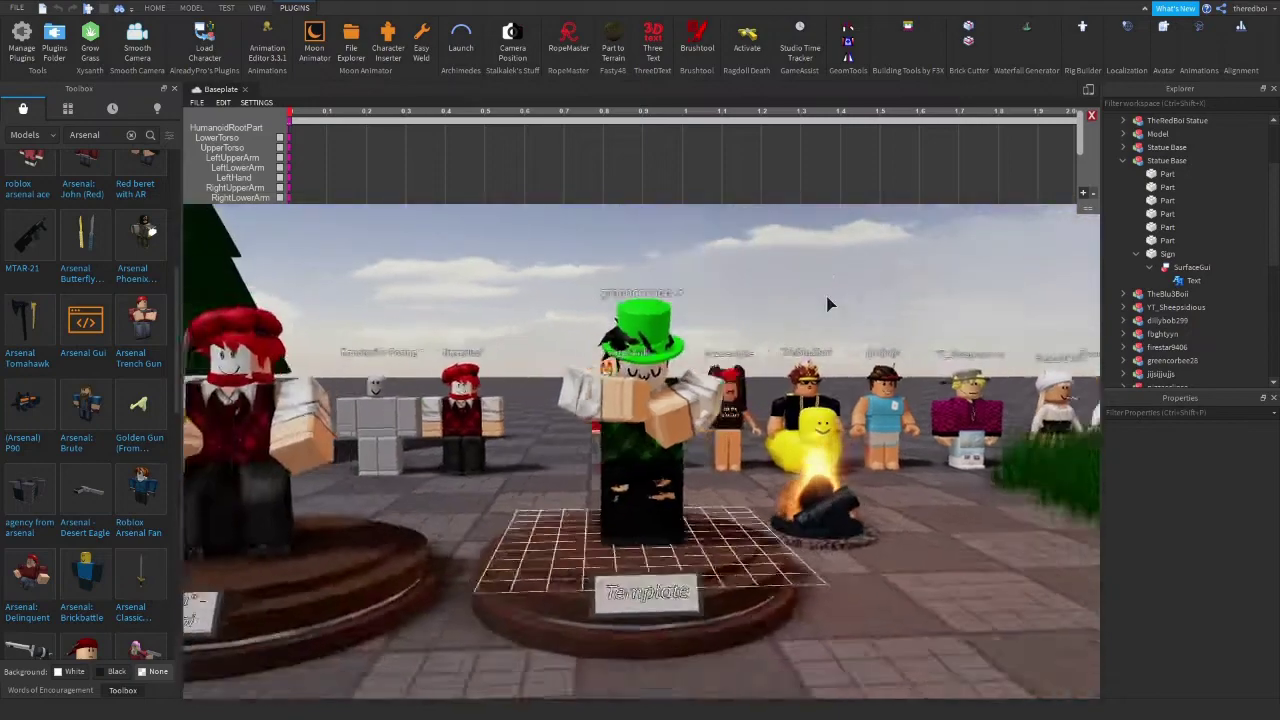
Duplicate the posed green character, leave the Animation Editor, and return the unposed original to its place in the lineup.
{"action": "key", "text": "d"}
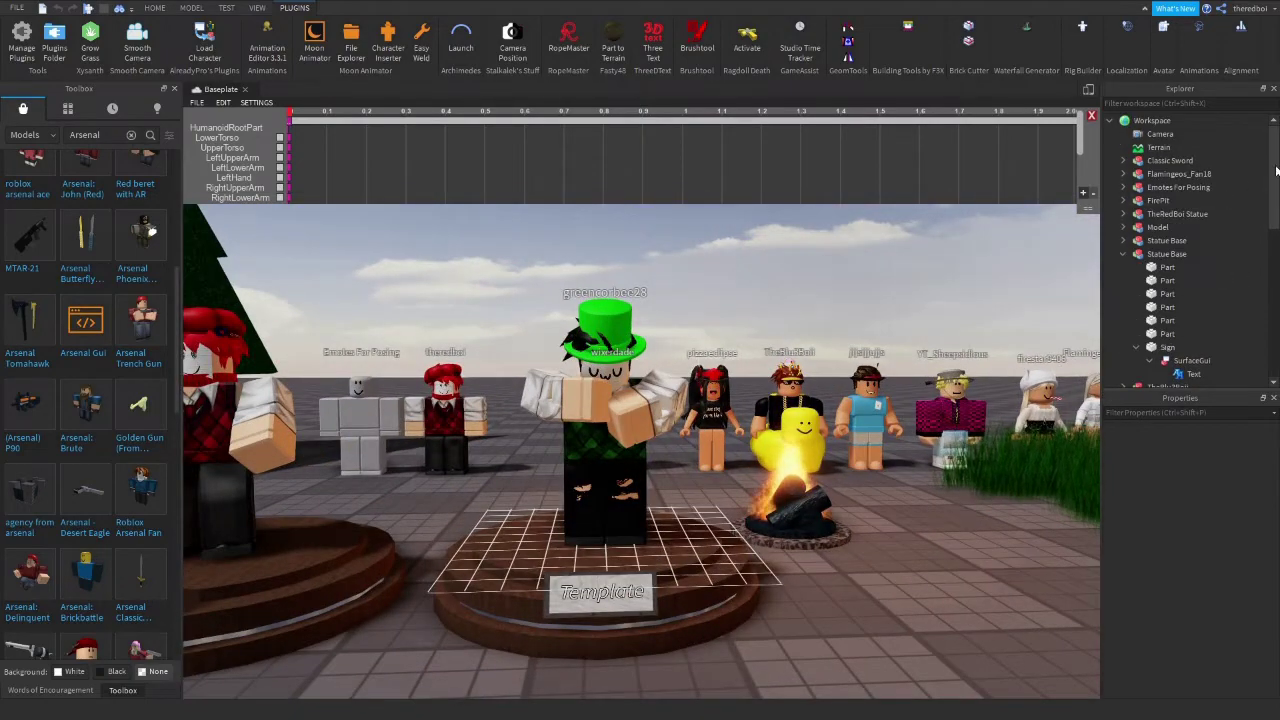
{"action": "left_click", "coordinate": [1166, 189]}
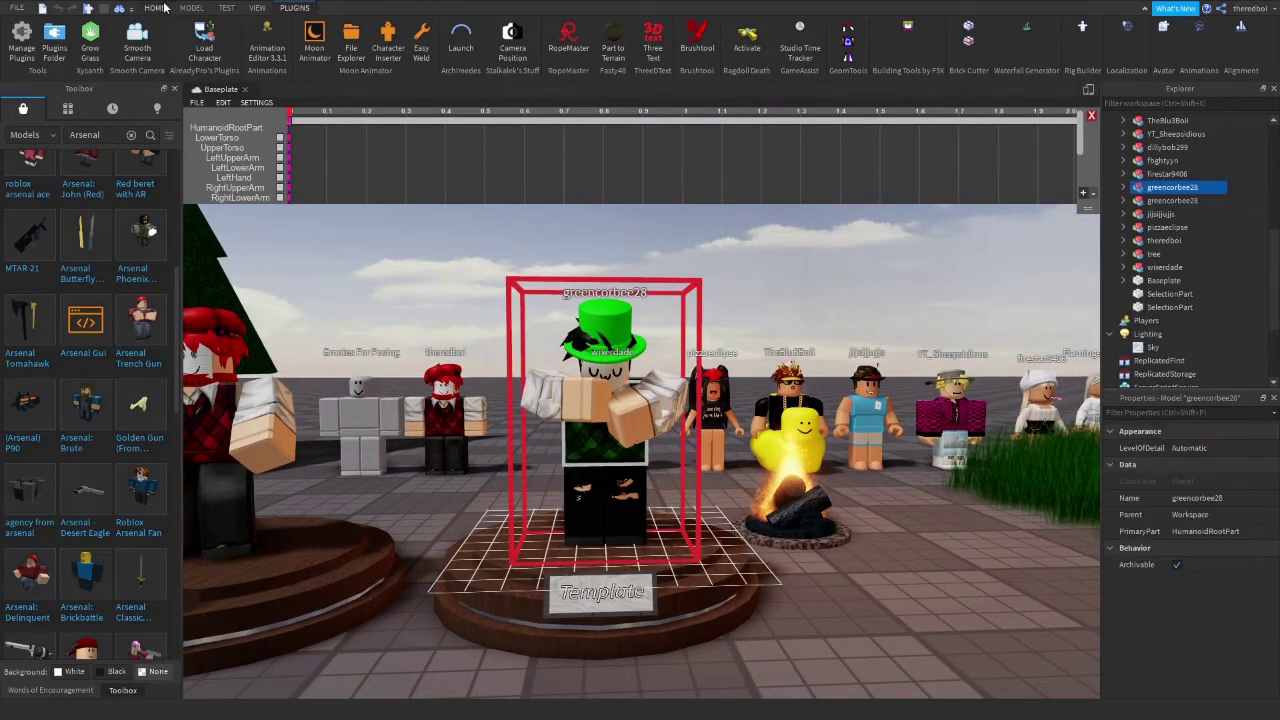
{"action": "left_click", "coordinate": [160, 8]}
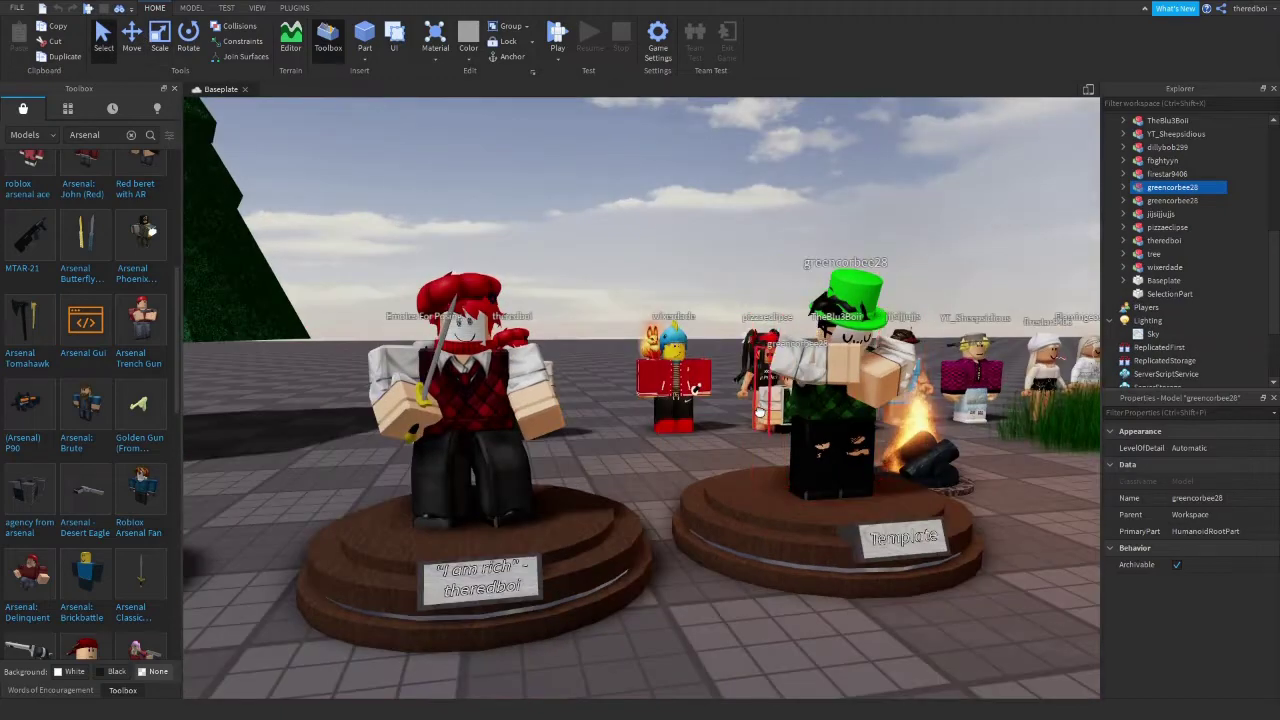
{"action": "key", "text": "f"}
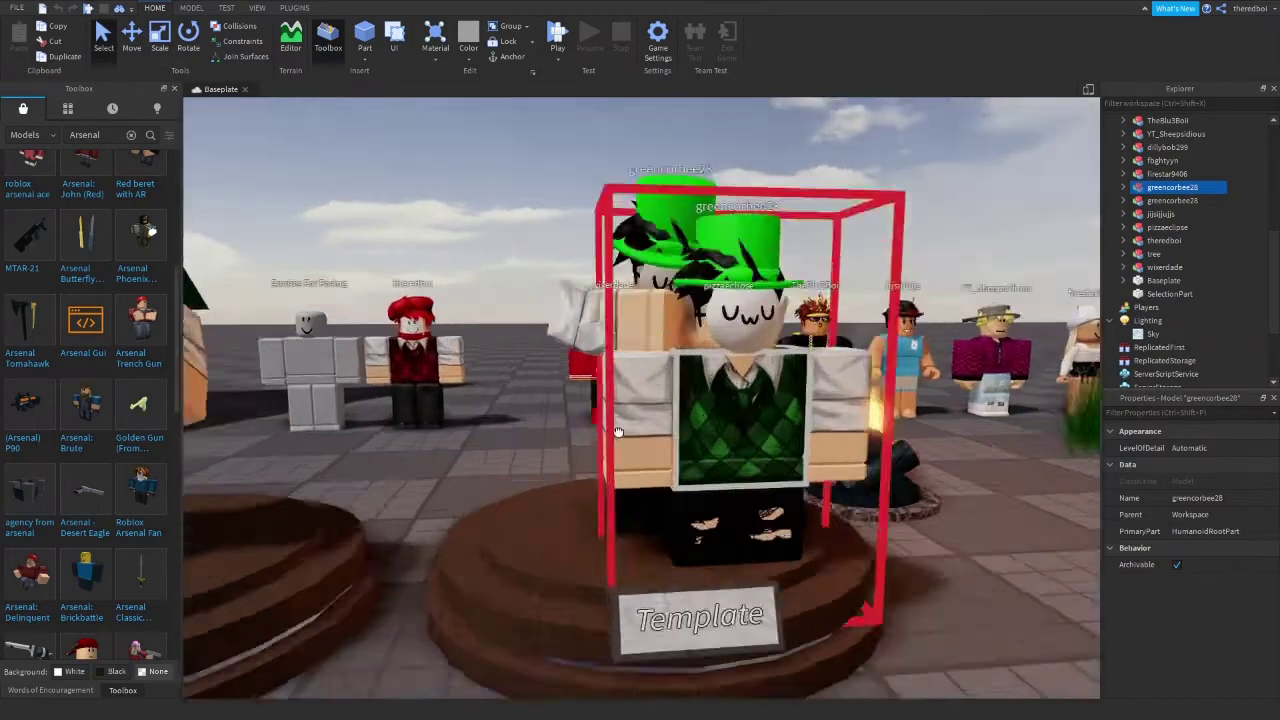
{"action": "left_click_drag", "start_coordinate": [612, 400], "coordinate": [585, 400]}
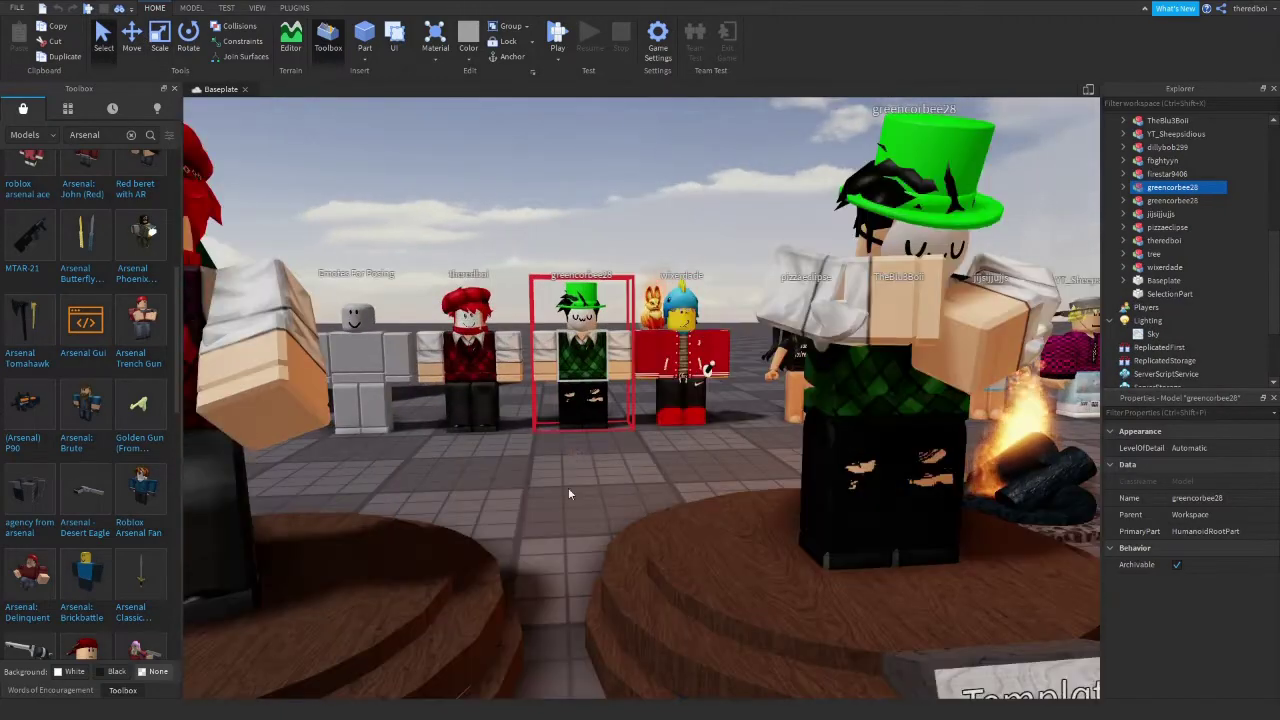
Look through the Toolbox for Arsenal weapons and insert the All Arsenal Melees collection into the scene.
{"action": "left_click", "coordinate": [568, 490]}
{"action": "right_click_drag", "start_coordinate": [568, 490], "coordinate": [566, 429]}
{"action": "key", "text": "s"}
{"action": "left_click_drag", "start_coordinate": [177, 403], "coordinate": [180, 603]}
{"action": "right_click_drag", "start_coordinate": [318, 560], "coordinate": [318, 603]}
{"action": "key", "text": "s"}
{"action": "key", "text": "w"}
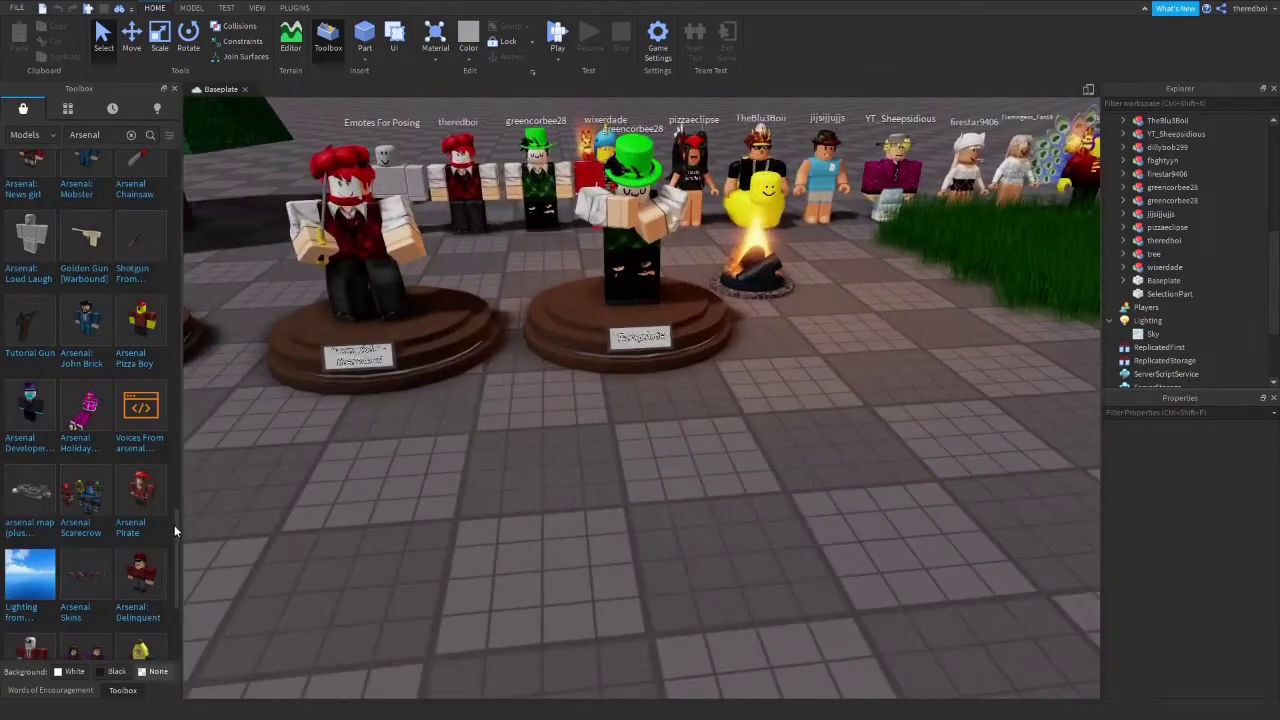
{"action": "scroll", "coordinate": [174, 540], "scroll_direction": "down", "scroll_amount": 3}
{"action": "left_click_drag", "start_coordinate": [172, 633], "coordinate": [184, 690]}
Pick the slim melee weapon beside the yellow-handled sword and move it from the Melees folder into the Workspace.
{"action": "right_click_drag", "start_coordinate": [340, 431], "coordinate": [520, 431]}
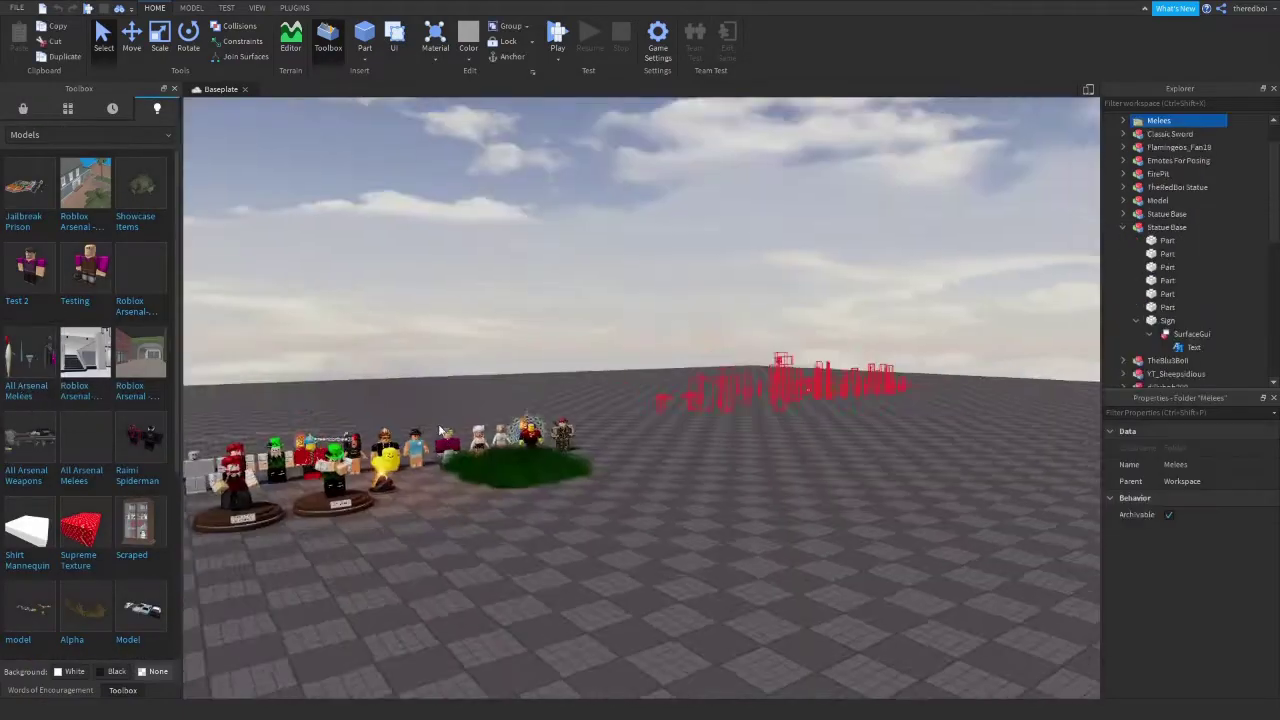
{"action": "scroll", "coordinate": [708, 426], "scroll_direction": "up", "scroll_amount": 3}
{"action": "scroll", "coordinate": [625, 425], "scroll_direction": "up", "scroll_amount": 3}
{"action": "key", "text": "d"}
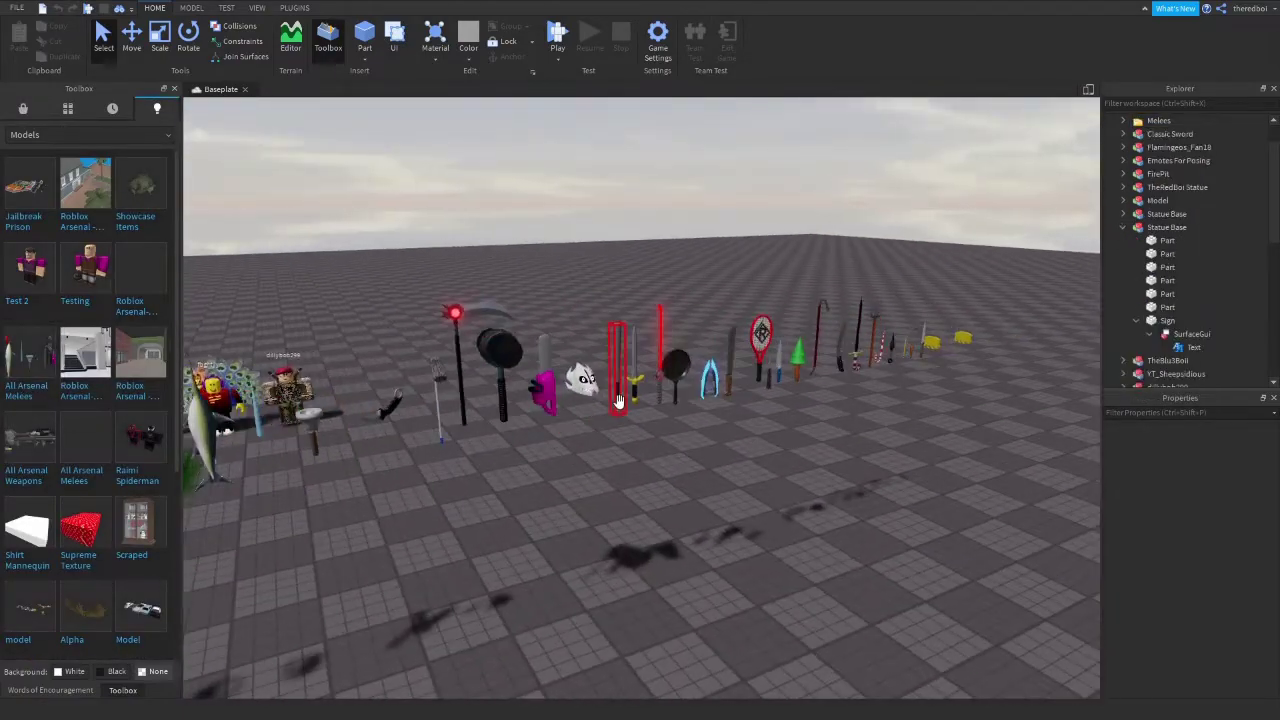
{"action": "left_click", "coordinate": [620, 399]}
{"action": "left_click_drag", "start_coordinate": [1153, 121], "coordinate": [1153, 148]}
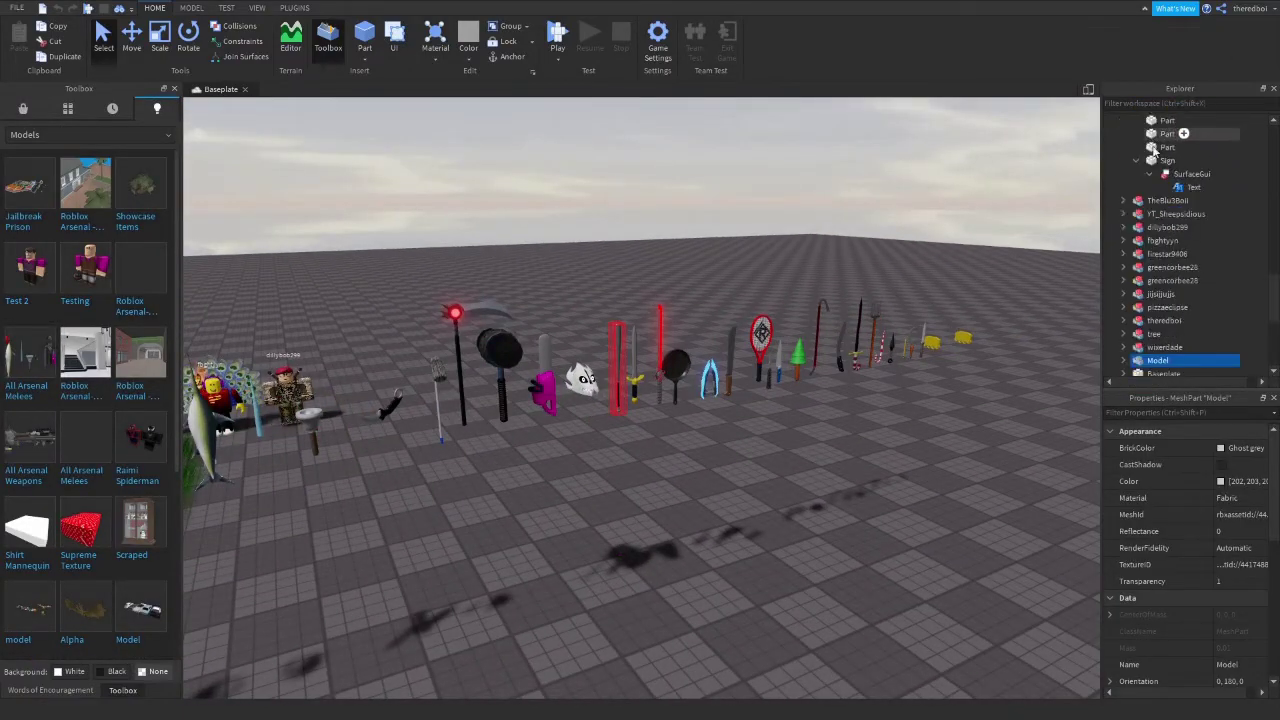
Delete the leftover melee weapons and move the picked slim weapon in front of the green character on its pedestal.
{"action": "left_click", "coordinate": [1159, 161]}
{"action": "key", "text": "Delete"}
{"action": "left_click_drag", "start_coordinate": [616, 393], "coordinate": [644, 488]}
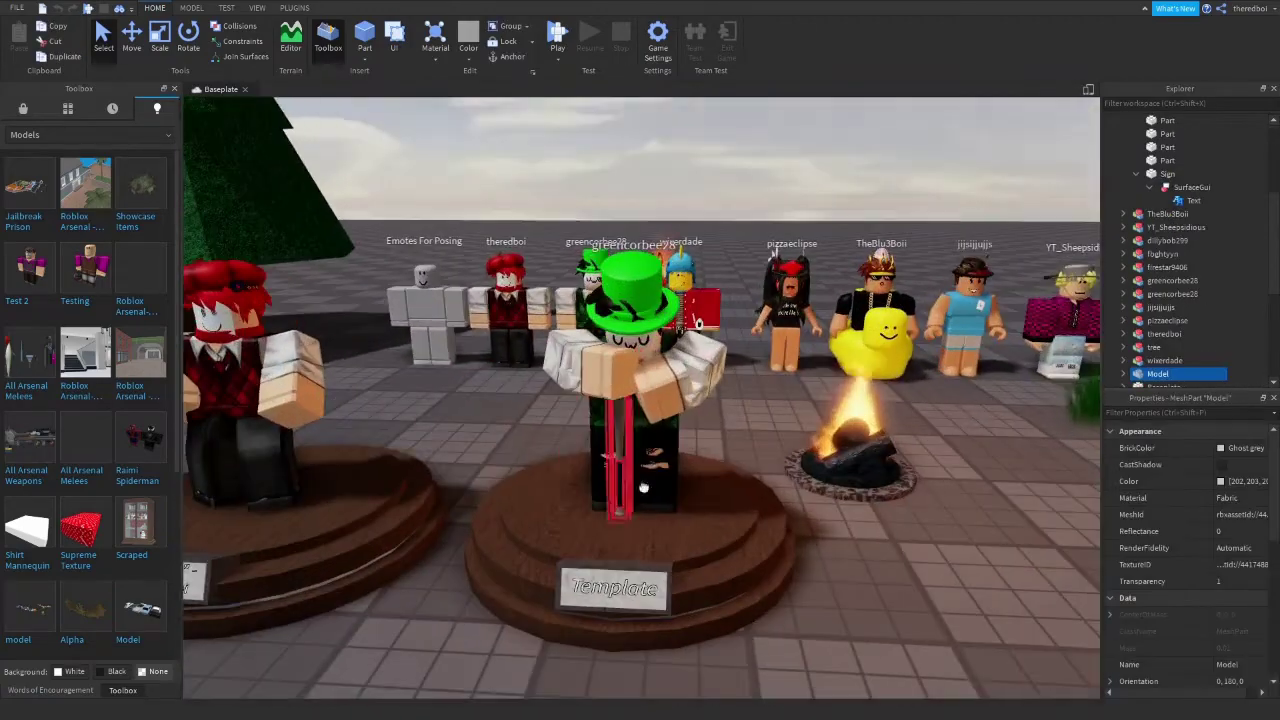
Rotate the slim weapon so it stands upright on the pedestal beneath the green character's hands, and check its fit from several angles.
{"action": "left_click", "coordinate": [187, 44]}
{"action": "left_click_drag", "start_coordinate": [572, 352], "coordinate": [692, 532]}
{"action": "left_click", "coordinate": [863, 569]}
{"action": "key", "text": "w"}
{"action": "right_click_drag", "start_coordinate": [866, 571], "coordinate": [940, 531]}
{"action": "key", "text": "s"}
{"action": "key", "text": "w"}
{"action": "key", "text": "s"}
{"action": "key", "text": "w"}
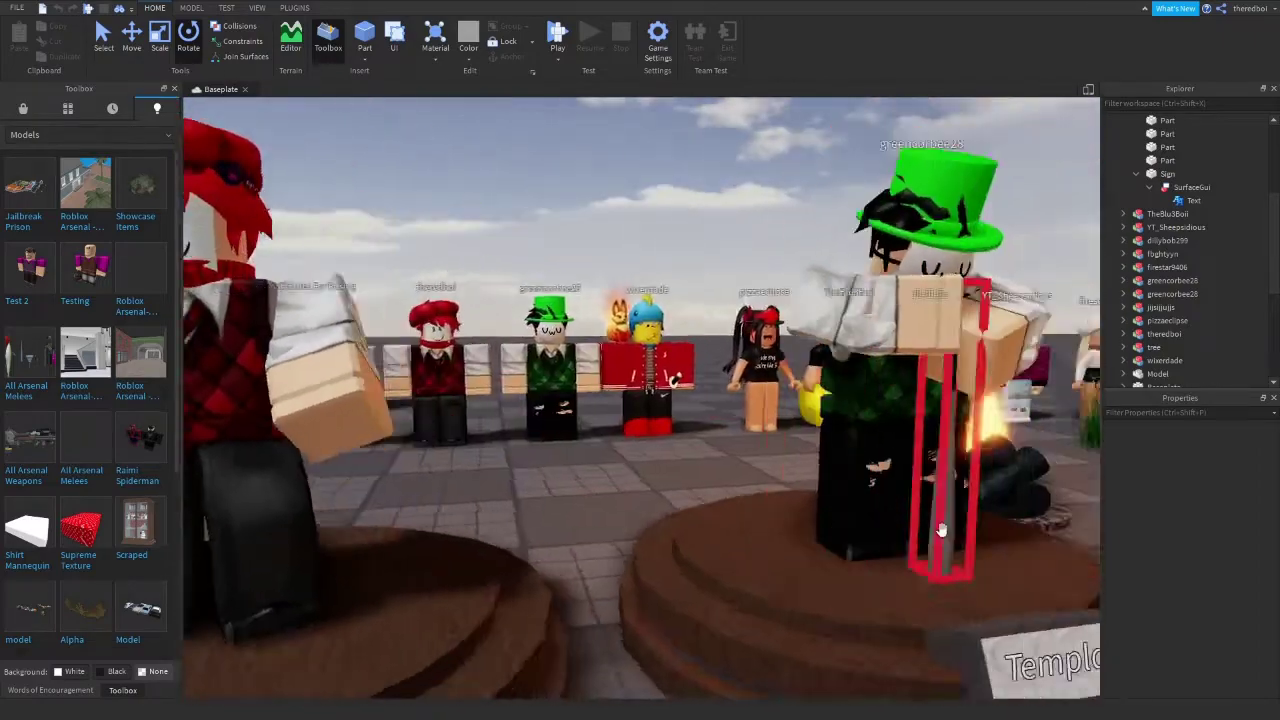
{"action": "key", "text": "s"}
Clear the posed green character's model name so no name tag floats above the statue.
{"action": "left_click", "coordinate": [790, 432]}
{"action": "left_click", "coordinate": [1252, 504]}
{"action": "left_click", "coordinate": [1048, 600]}
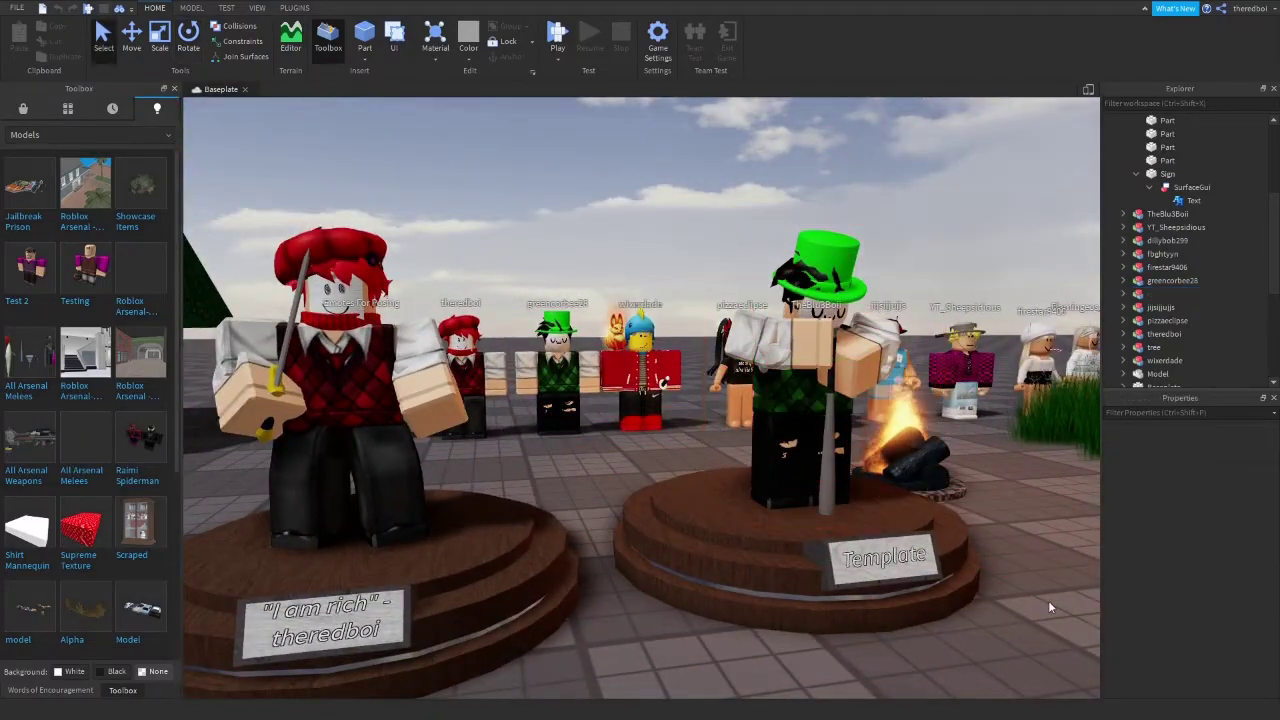
Group the posed green character, its weapon and its statue base into one model named after the character.
{"action": "right_click_drag", "start_coordinate": [1048, 600], "coordinate": [1040, 606]}
{"action": "key", "text": "s"}
{"action": "key", "text": "w"}
{"action": "key", "text": "d"}
{"action": "left_click", "coordinate": [514, 488]}
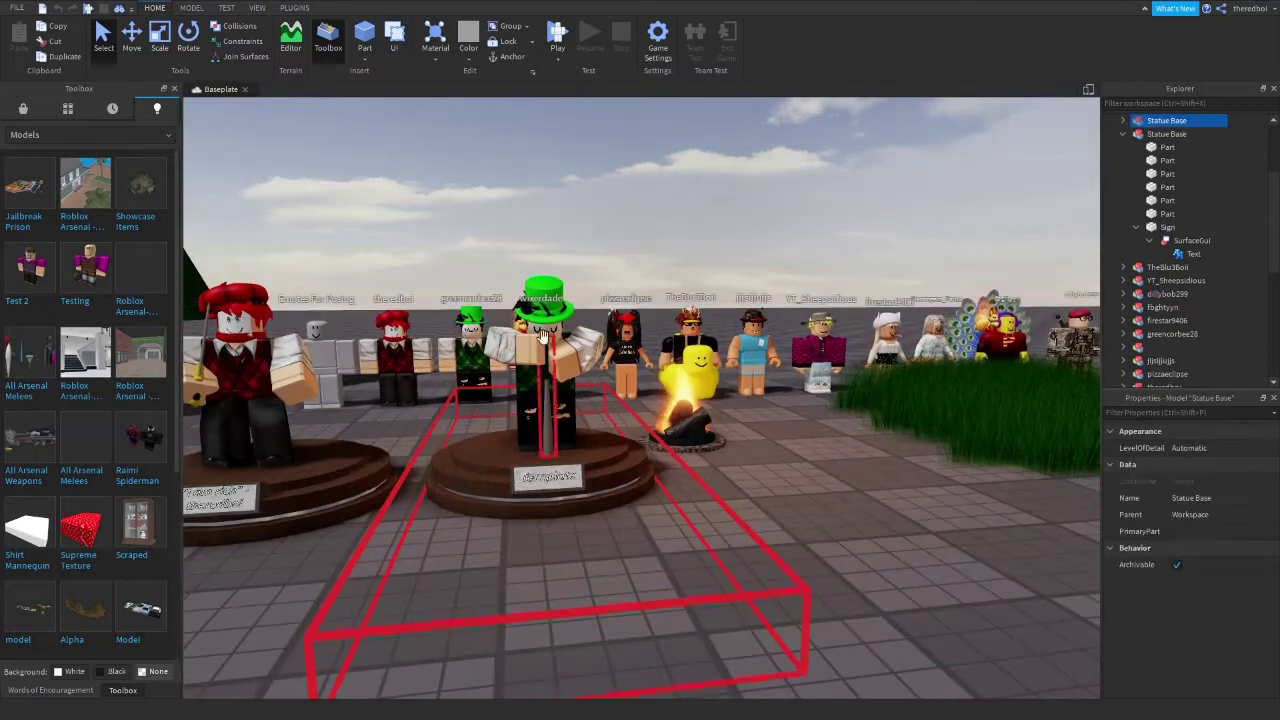
{"action": "left_click", "coordinate": [548, 408], "text": "ctrl"}
{"action": "left_click", "coordinate": [576, 348], "text": "ctrl"}
{"action": "right_click", "coordinate": [576, 346]}
{"action": "left_click", "coordinate": [640, 447]}
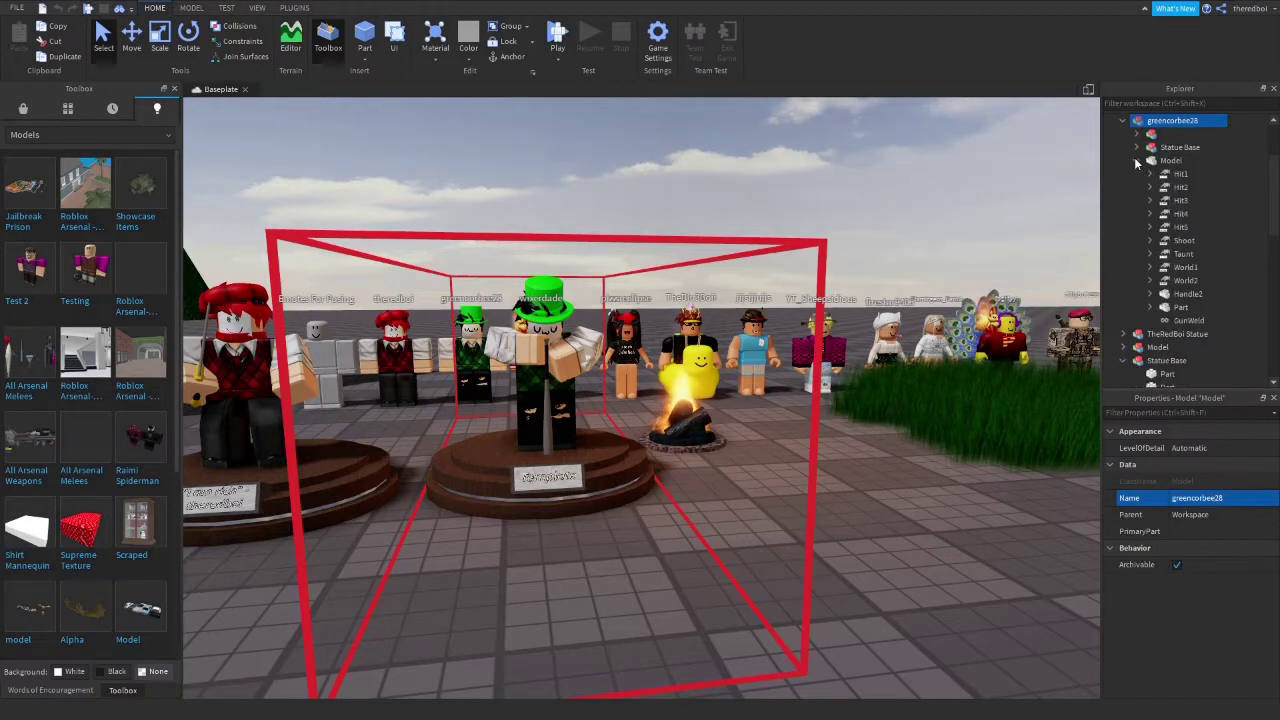
Set the plaque text on the green character's statue base to the quote "mobile goated" followed by the character's name.
{"action": "left_click", "coordinate": [1162, 254]}
{"action": "left_click", "coordinate": [1210, 267]}
{"action": "left_click_drag", "start_coordinate": [1275, 496], "coordinate": [1275, 505]}
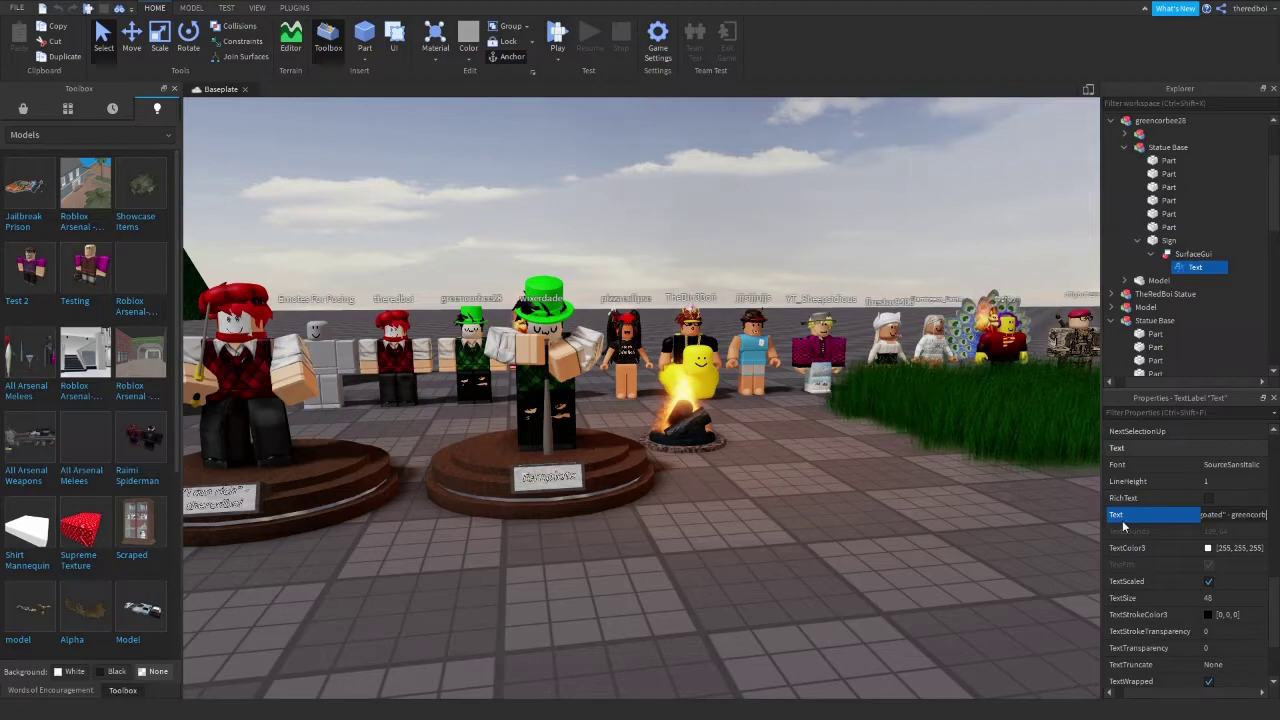
{"action": "left_click", "coordinate": [844, 590]}
{"action": "key", "text": "w"}
{"action": "right_click_drag", "start_coordinate": [844, 590], "coordinate": [843, 588]}
{"action": "key", "text": "s"}
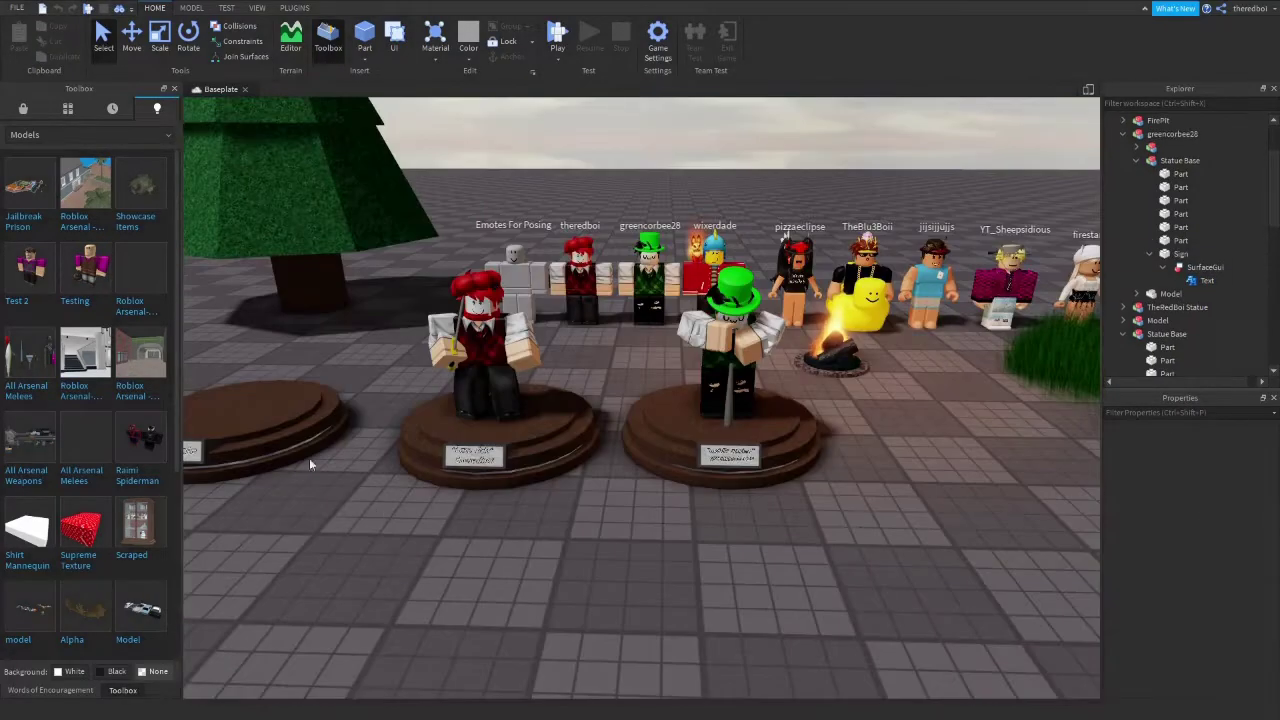
Place an empty statue base beside the green statue and stand a duplicate of the red-jacketed character on it.
{"action": "left_click_drag", "start_coordinate": [309, 458], "coordinate": [706, 446]}
{"action": "key", "text": "d"}
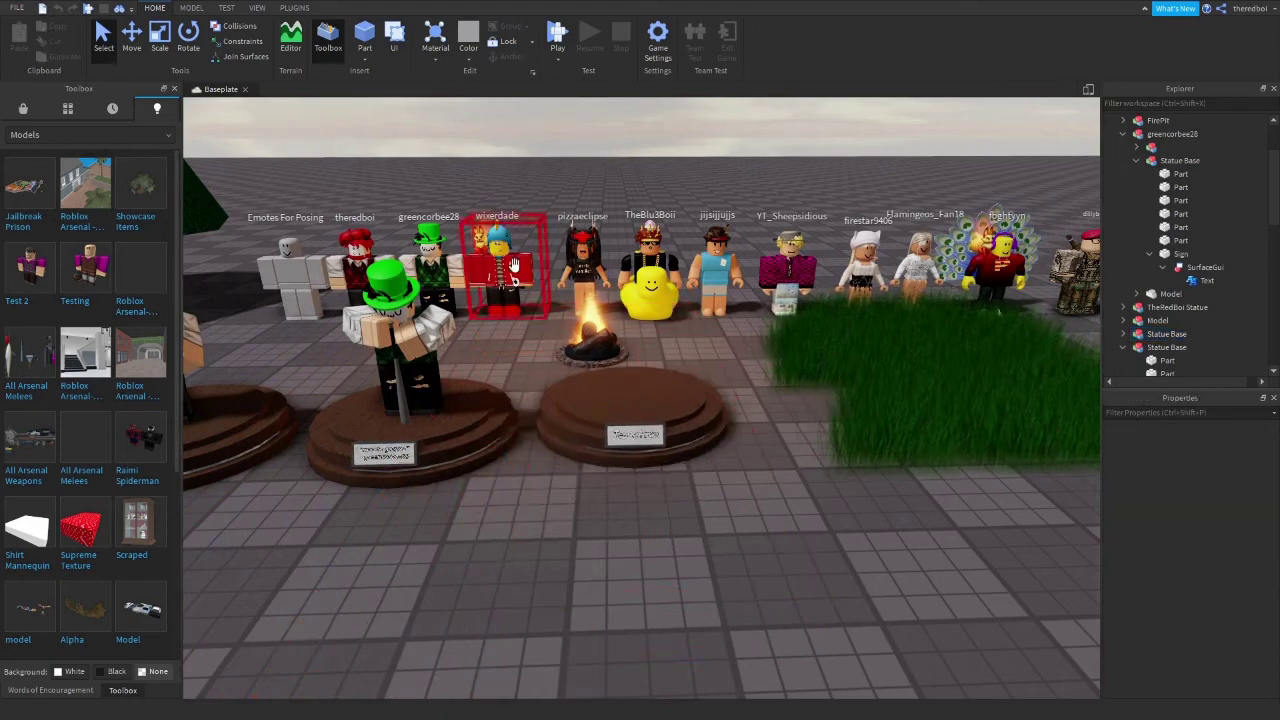
{"action": "left_click", "coordinate": [514, 270]}
{"action": "key", "text": "ctrl+d"}
{"action": "left_click_drag", "start_coordinate": [514, 270], "coordinate": [652, 340]}
{"action": "left_click", "coordinate": [769, 580]}
{"action": "key", "text": "s"}
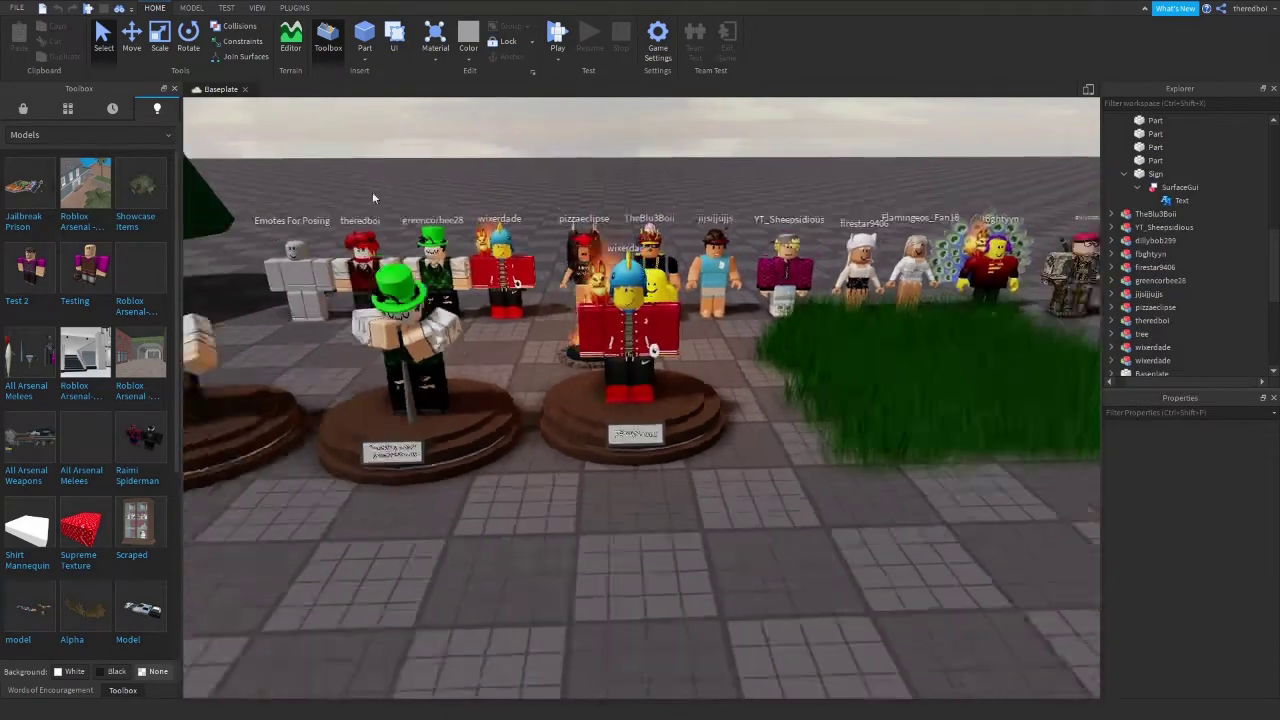
Open the Animation Editor on the grey Emotes For Posing rig.
{"action": "key", "text": "w"}
{"action": "right_click_drag", "start_coordinate": [523, 211], "coordinate": [523, 211]}
{"action": "left_click", "coordinate": [303, 9]}
{"action": "left_click", "coordinate": [267, 42]}
{"action": "left_click", "coordinate": [651, 376]}
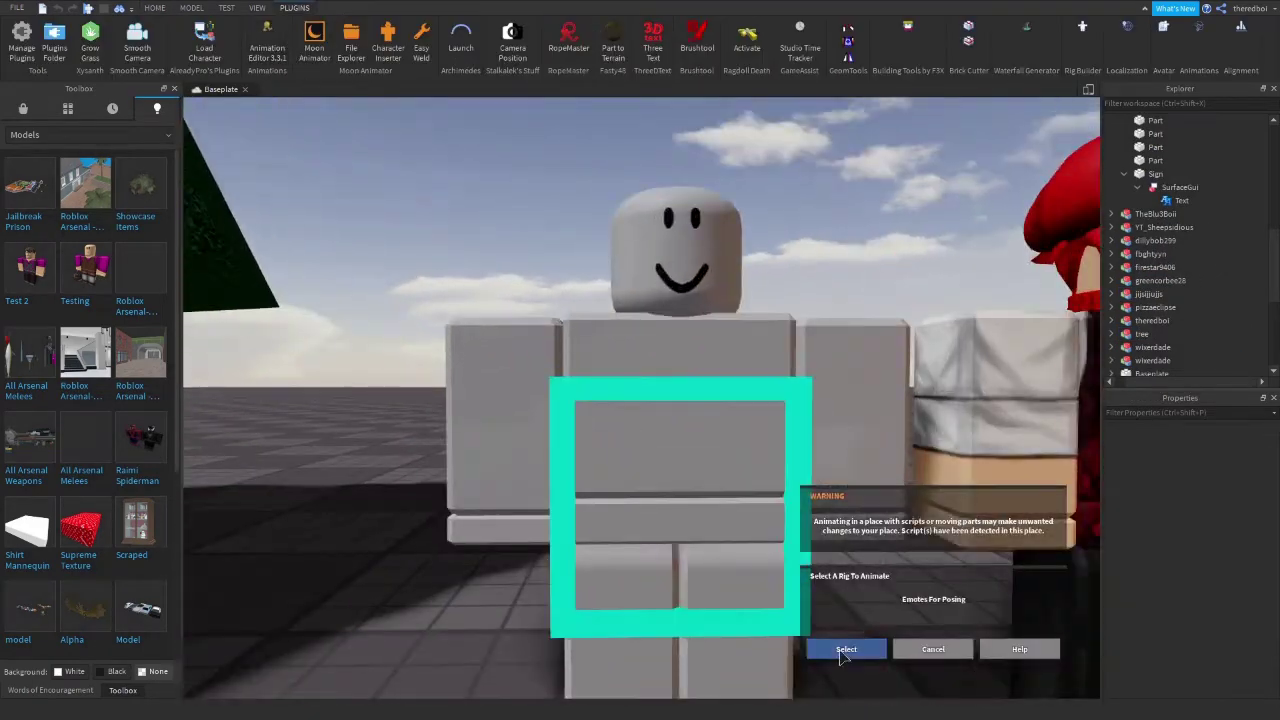
{"action": "left_click", "coordinate": [843, 657]}
{"action": "key", "text": "s"}
{"action": "right_click_drag", "start_coordinate": [477, 323], "coordinate": [477, 323]}
Load a saved emote onto the grey rig and advance the timeline to a pose with bent arms raised and legs apart.
{"action": "left_click", "coordinate": [197, 104]}
{"action": "left_click", "coordinate": [218, 136]}
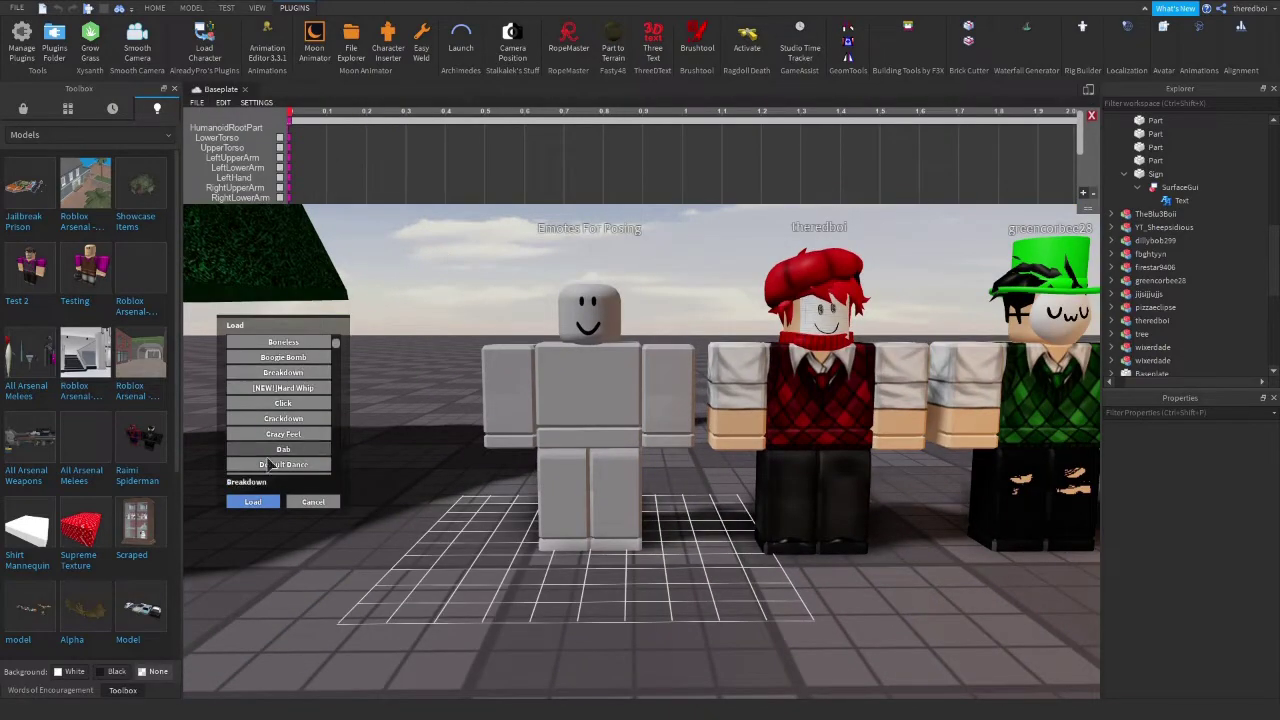
{"action": "left_click", "coordinate": [198, 104]}
{"action": "right_click", "coordinate": [346, 142]}
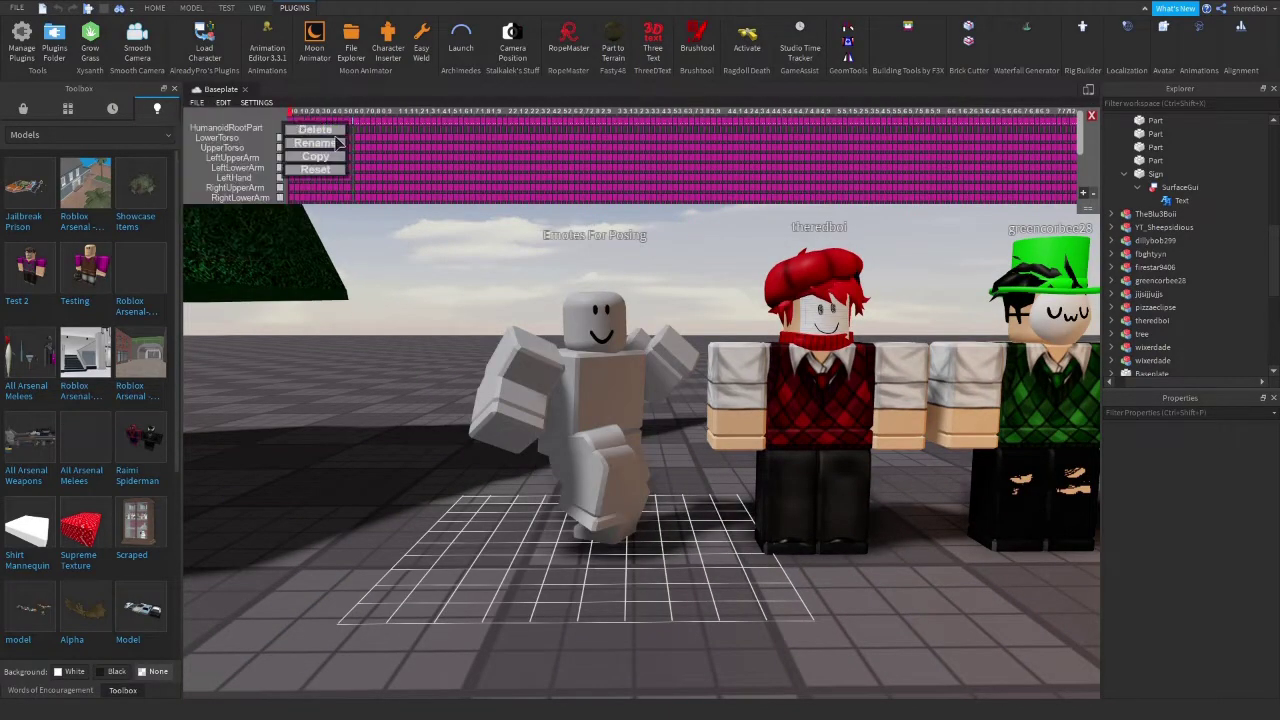
{"action": "left_click_drag", "start_coordinate": [290, 114], "coordinate": [834, 137]}
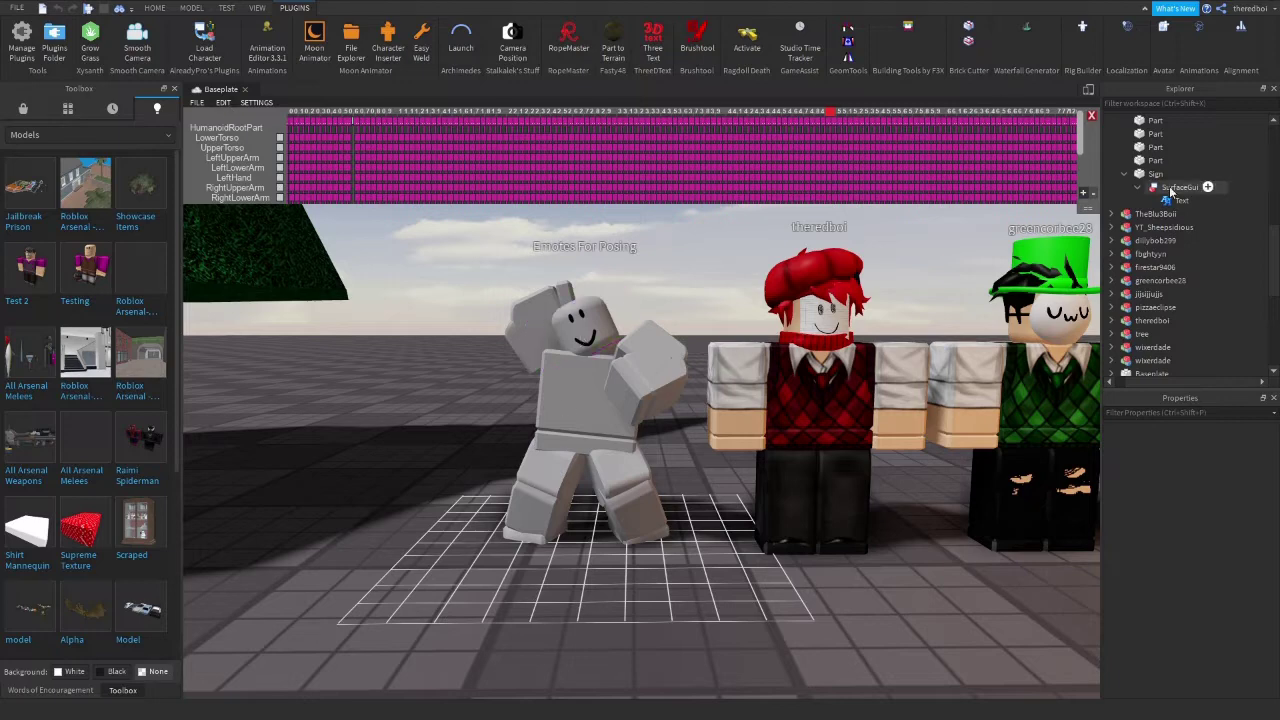
Duplicate the posed Emotes For Posing rig and select the original in the Workspace.
{"action": "left_click_drag", "start_coordinate": [1274, 246], "coordinate": [1275, 145]}
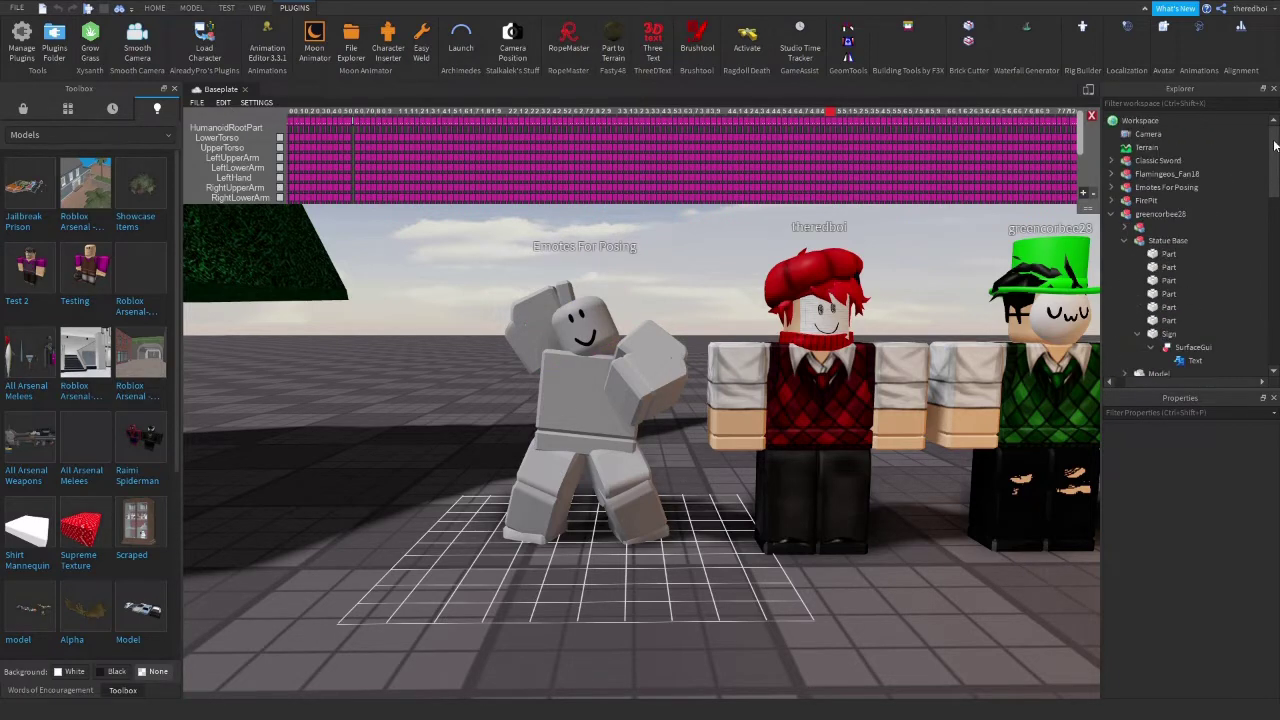
{"action": "left_click", "coordinate": [1170, 188]}
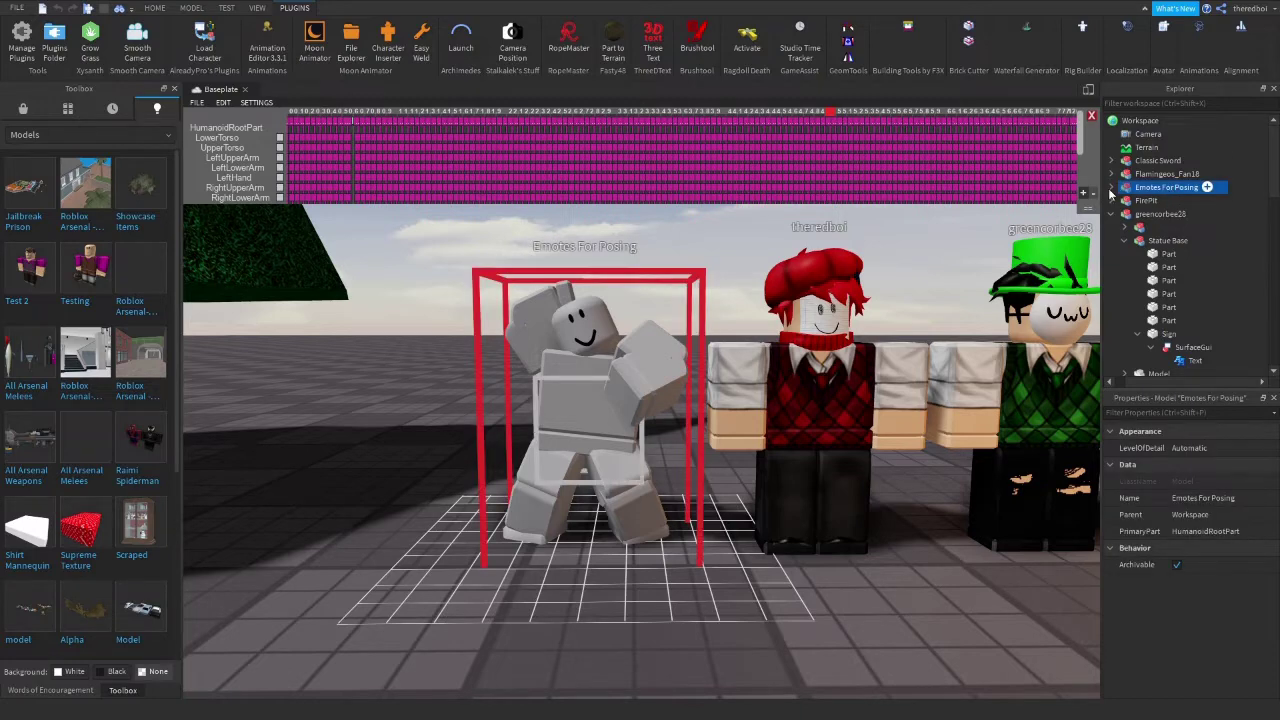
{"action": "left_click", "coordinate": [1111, 188]}
{"action": "left_click", "coordinate": [1146, 188]}
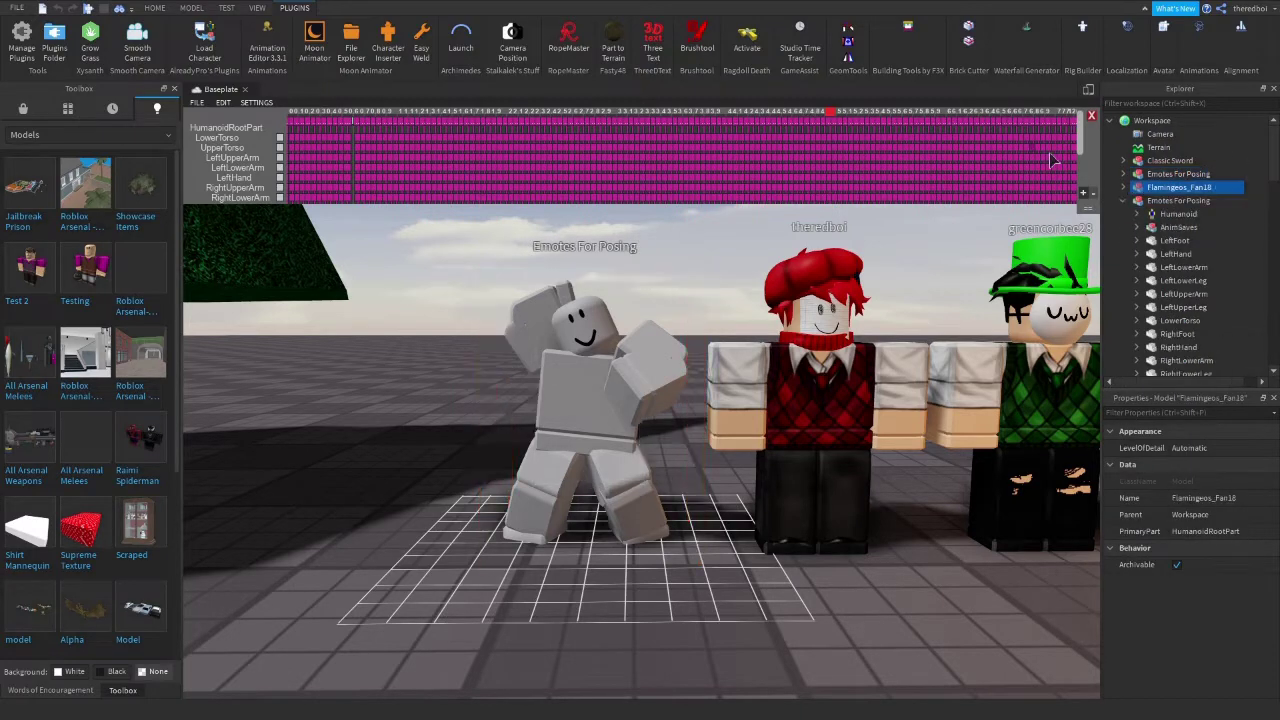
{"action": "left_click", "coordinate": [1155, 175]}
{"action": "left_click", "coordinate": [1158, 188]}
{"action": "left_click", "coordinate": [1154, 197]}
Leave the Animation Editor, separate the two grey rigs, and move the posed one in front beside the new statue base.
{"action": "left_click", "coordinate": [156, 9]}
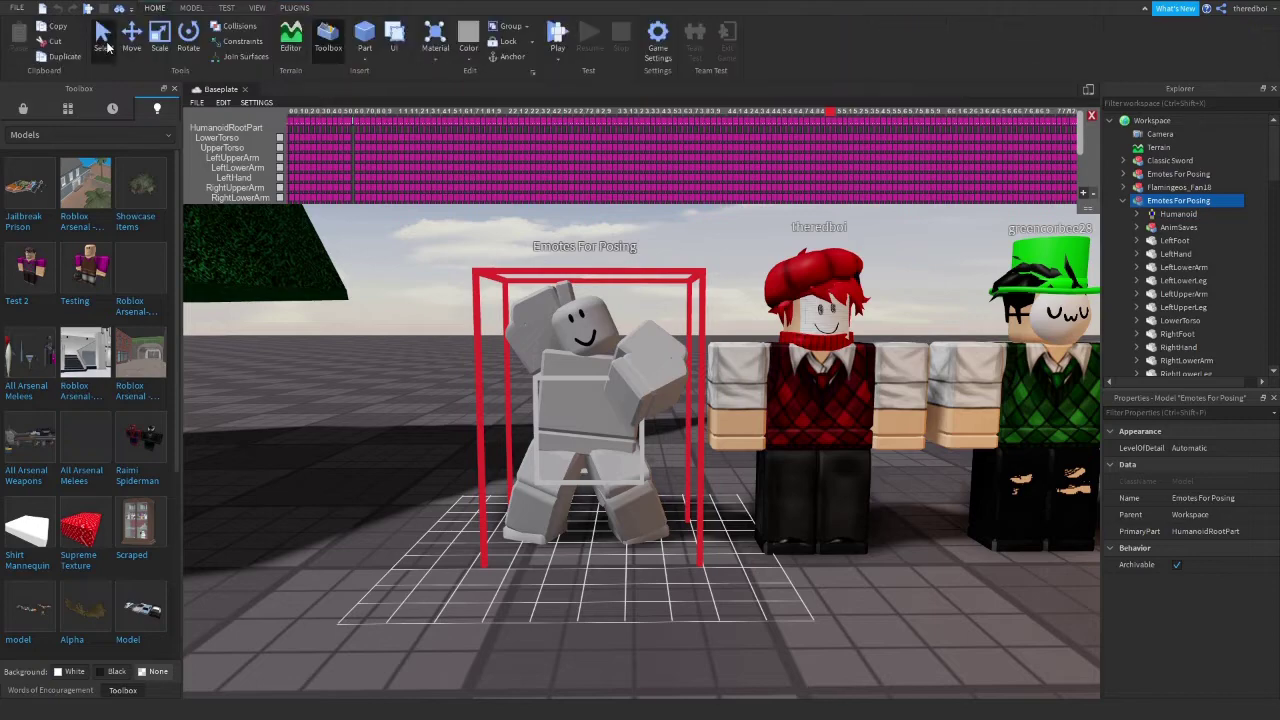
{"action": "left_click", "coordinate": [106, 44]}
{"action": "left_click_drag", "start_coordinate": [600, 425], "coordinate": [426, 555]}
{"action": "right_click_drag", "start_coordinate": [582, 472], "coordinate": [582, 472]}
{"action": "left_click_drag", "start_coordinate": [581, 467], "coordinate": [663, 543]}
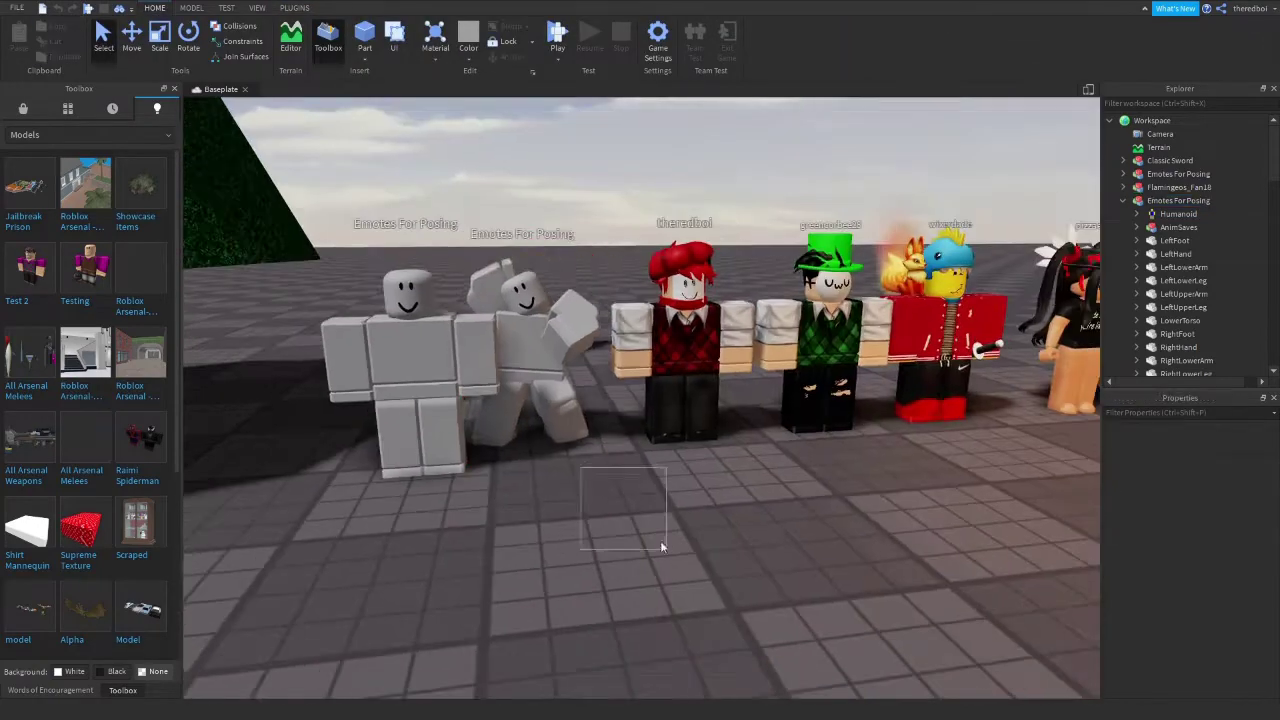
{"action": "left_click_drag", "start_coordinate": [516, 380], "coordinate": [737, 537]}
Transfer the Body Colors, Pants and Shirt from the character on the new base to the posed rig.
{"action": "left_click", "coordinate": [592, 410]}
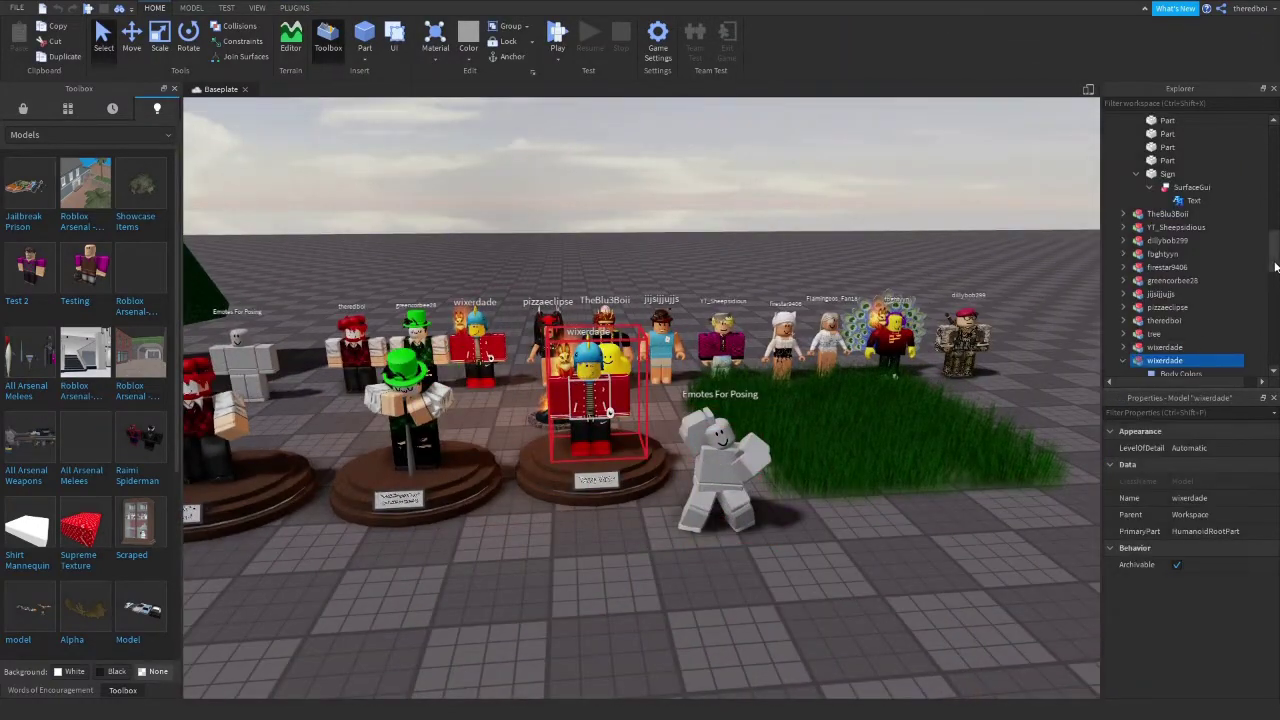
{"action": "left_click_drag", "start_coordinate": [1275, 266], "coordinate": [1275, 284]}
{"action": "left_click", "coordinate": [1166, 280]}
{"action": "left_click", "coordinate": [1168, 267], "text": "ctrl"}
{"action": "left_click", "coordinate": [1168, 254], "text": "ctrl"}
{"action": "left_click_drag", "start_coordinate": [1170, 262], "coordinate": [1218, 201]}
{"action": "right_click_drag", "start_coordinate": [960, 251], "coordinate": [997, 242]}
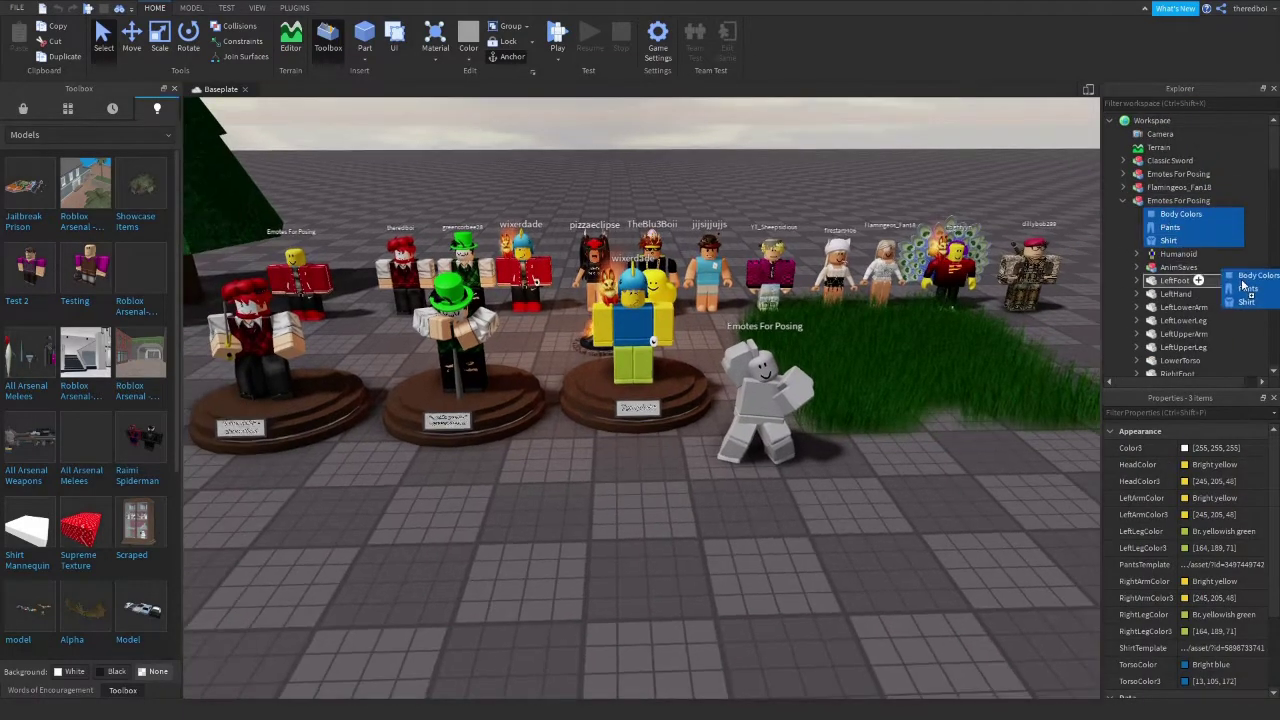
{"action": "left_click_drag", "start_coordinate": [1242, 283], "coordinate": [1234, 174]}
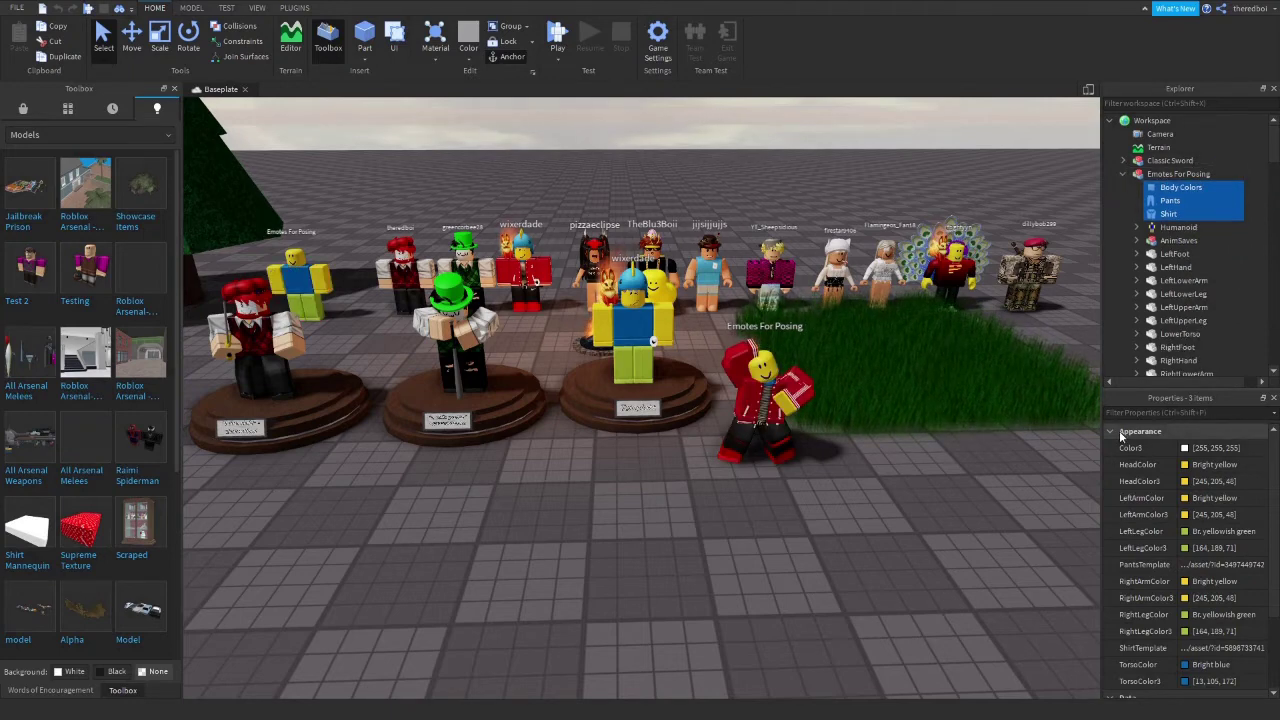
Rename the posed rig's Body Colors, Pants and Shirt as wixer.
{"action": "left_click", "coordinate": [1113, 431]}
{"action": "left_click", "coordinate": [1174, 482]}
{"action": "type", "text": "wixer"}
Transfer the MeshPartAccessory, Twitter2MillDino and fff_fox accessories from the character on the base to the posed rig.
{"action": "left_click", "coordinate": [1127, 179]}
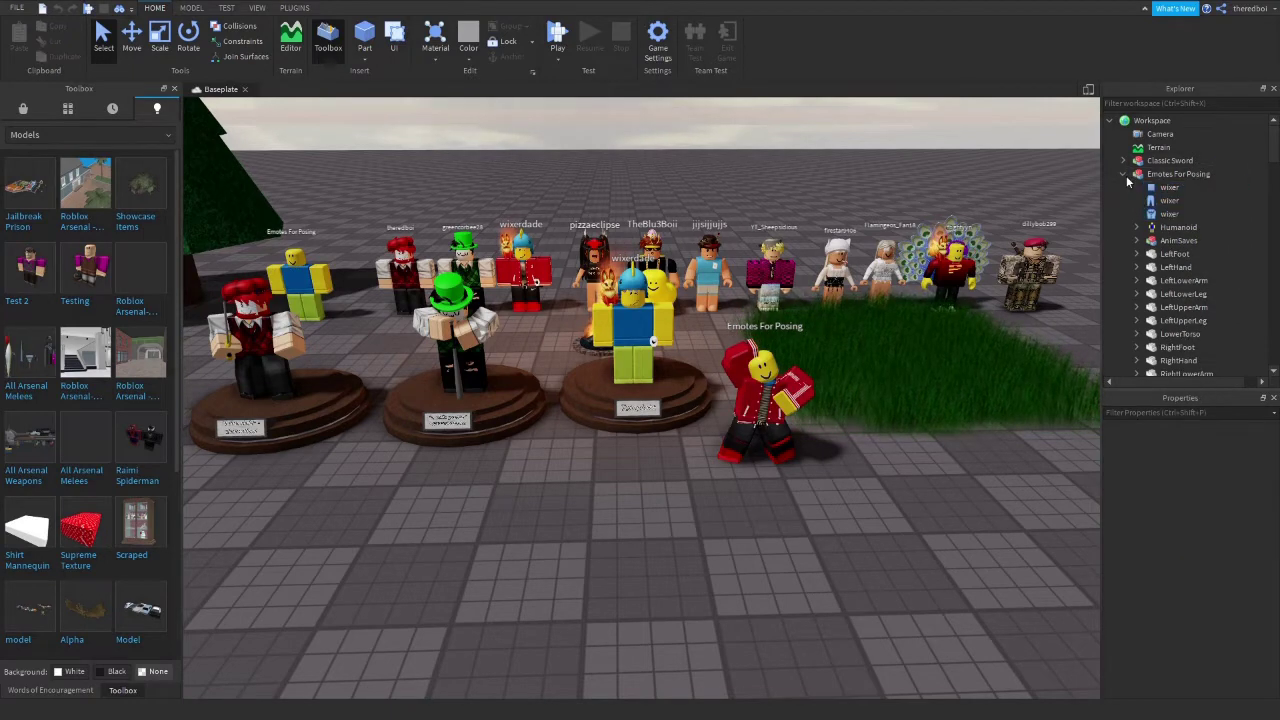
{"action": "left_click", "coordinate": [1123, 227]}
{"action": "left_click", "coordinate": [1123, 254]}
{"action": "left_click_drag", "start_coordinate": [1274, 163], "coordinate": [1274, 213]}
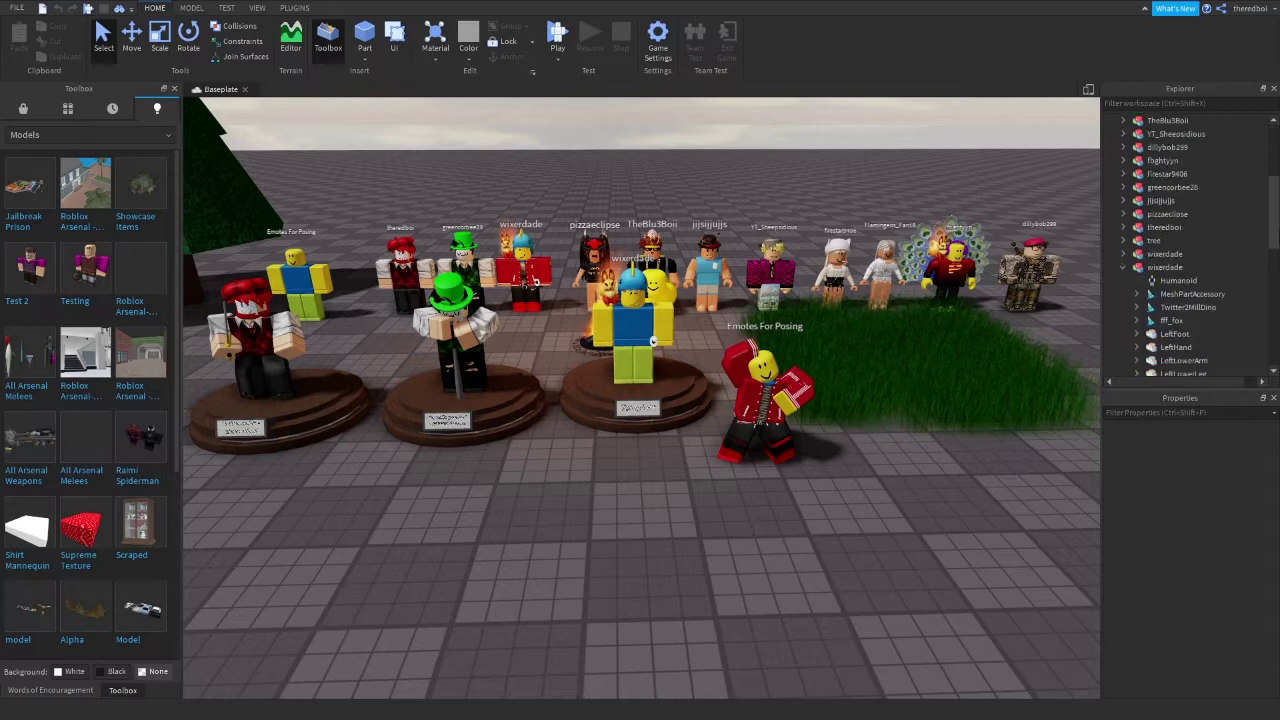
{"action": "left_click", "coordinate": [1178, 296]}
{"action": "left_click", "coordinate": [1180, 282], "text": "ctrl"}
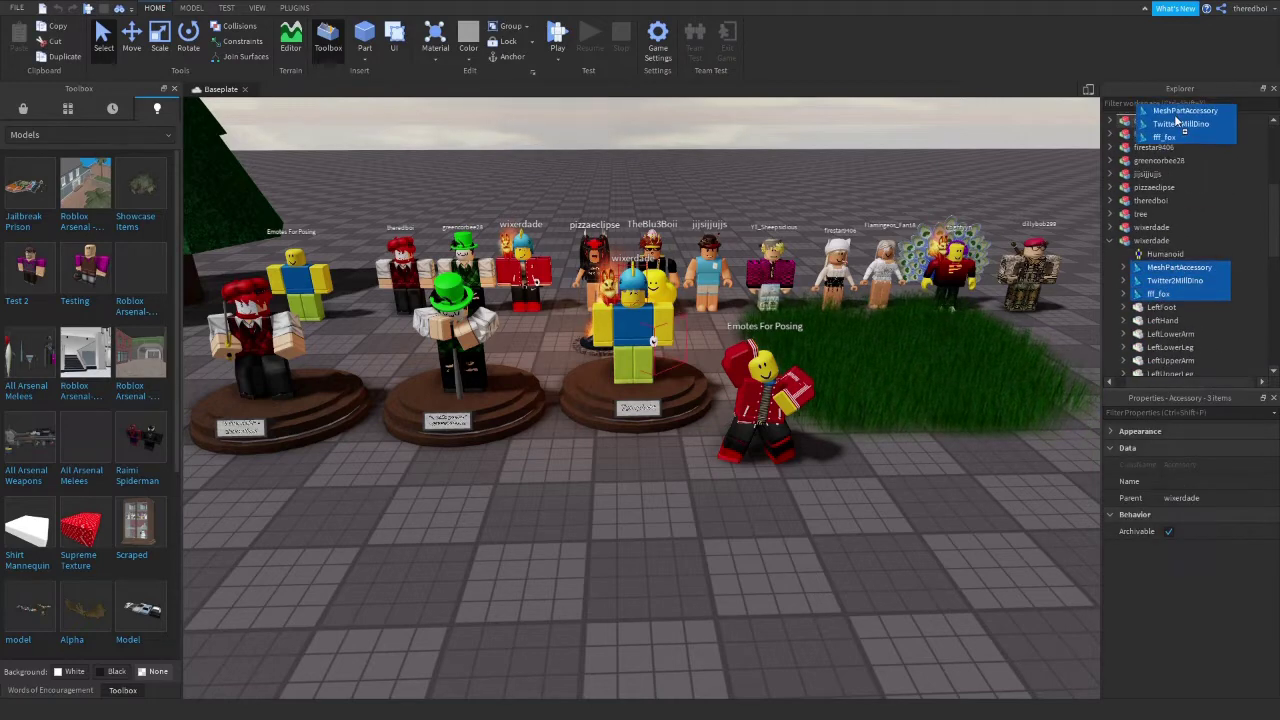
{"action": "left_click_drag", "start_coordinate": [1177, 119], "coordinate": [1224, 174]}
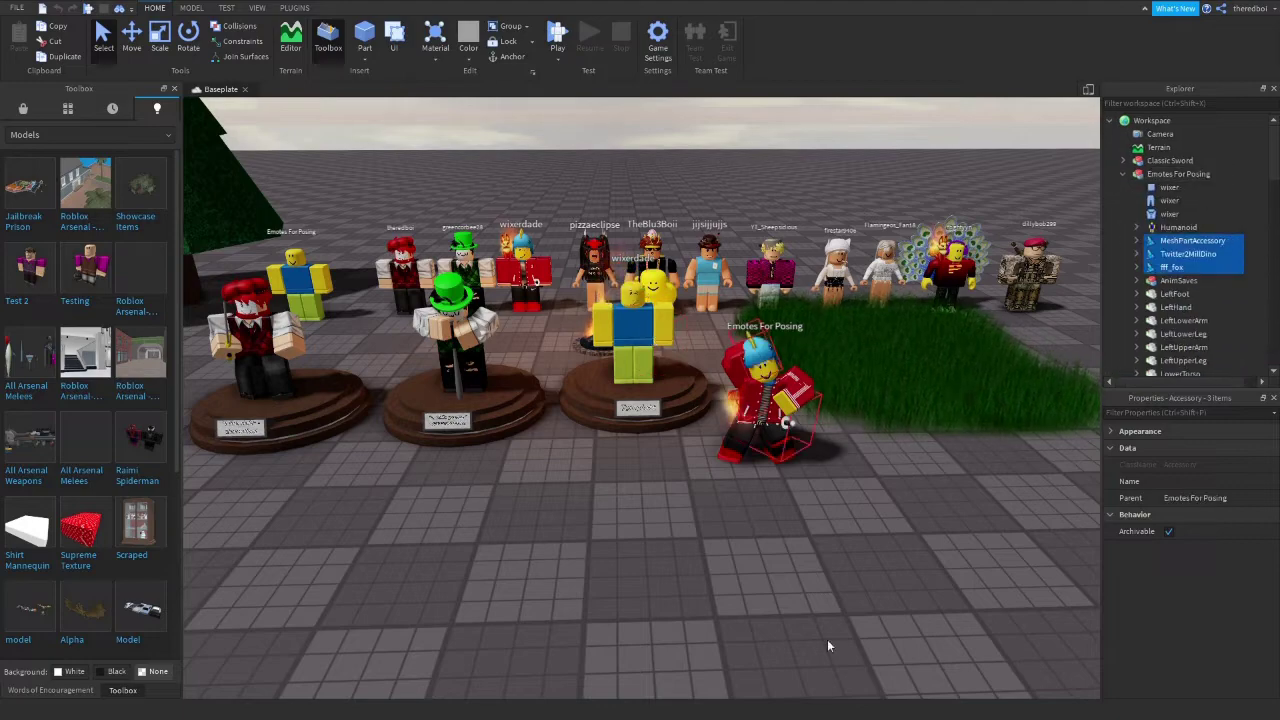
Copy the face decal from the head of the plain character on the statue base.
{"action": "left_click", "coordinate": [818, 587]}
{"action": "right_click_drag", "start_coordinate": [818, 587], "coordinate": [819, 588]}
{"action": "key", "text": "d"}
{"action": "key", "text": "w"}
{"action": "key", "text": "s"}
{"action": "left_click", "coordinate": [495, 171], "text": "alt"}
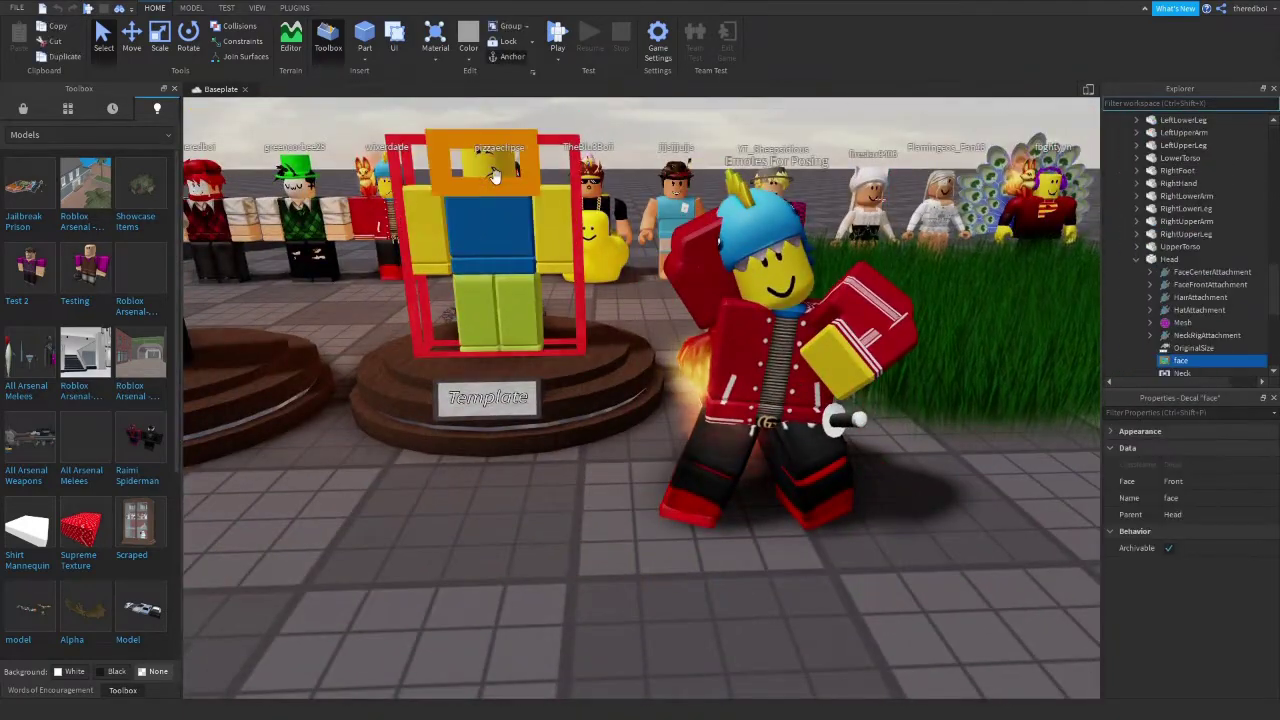
{"action": "right_click", "coordinate": [497, 178]}
{"action": "right_click", "coordinate": [1160, 360]}
{"action": "left_click", "coordinate": [1166, 26]}
Paste the copied face decal into the posed rig's head and delete the surplus face decals.
{"action": "left_click", "coordinate": [855, 295]}
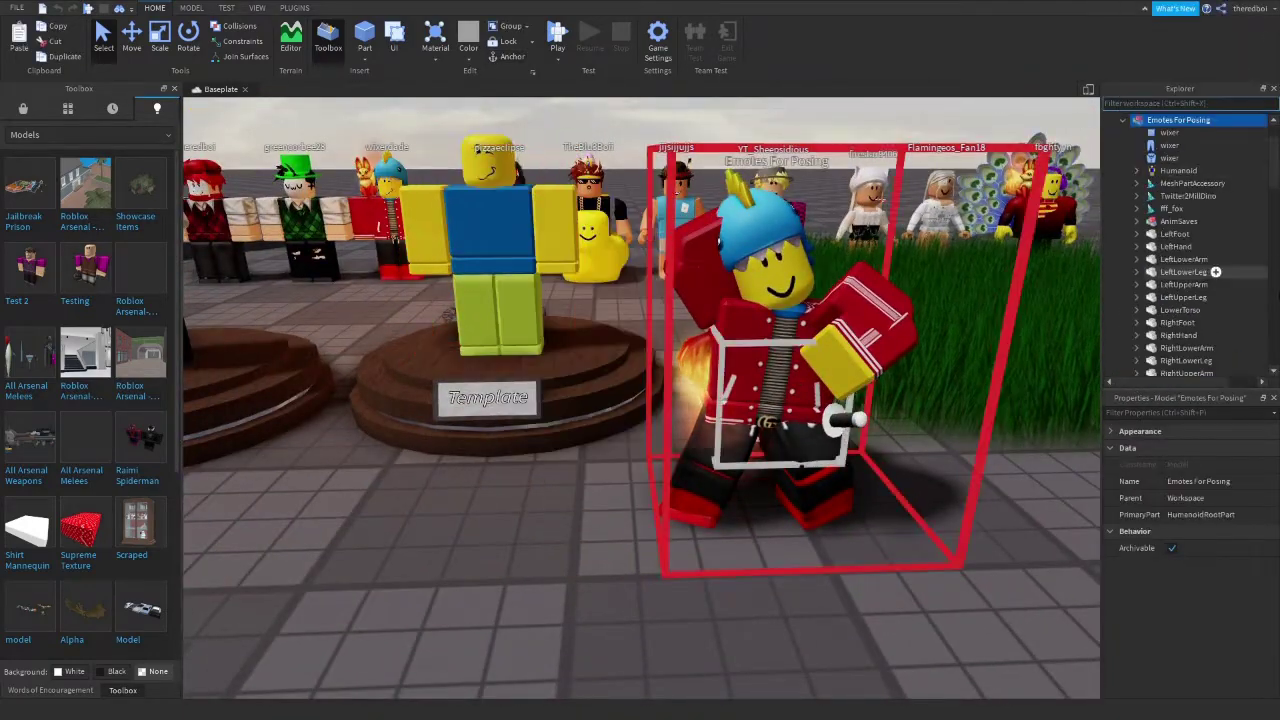
{"action": "left_click_drag", "start_coordinate": [1273, 178], "coordinate": [1273, 222]}
{"action": "right_click", "coordinate": [1168, 157]}
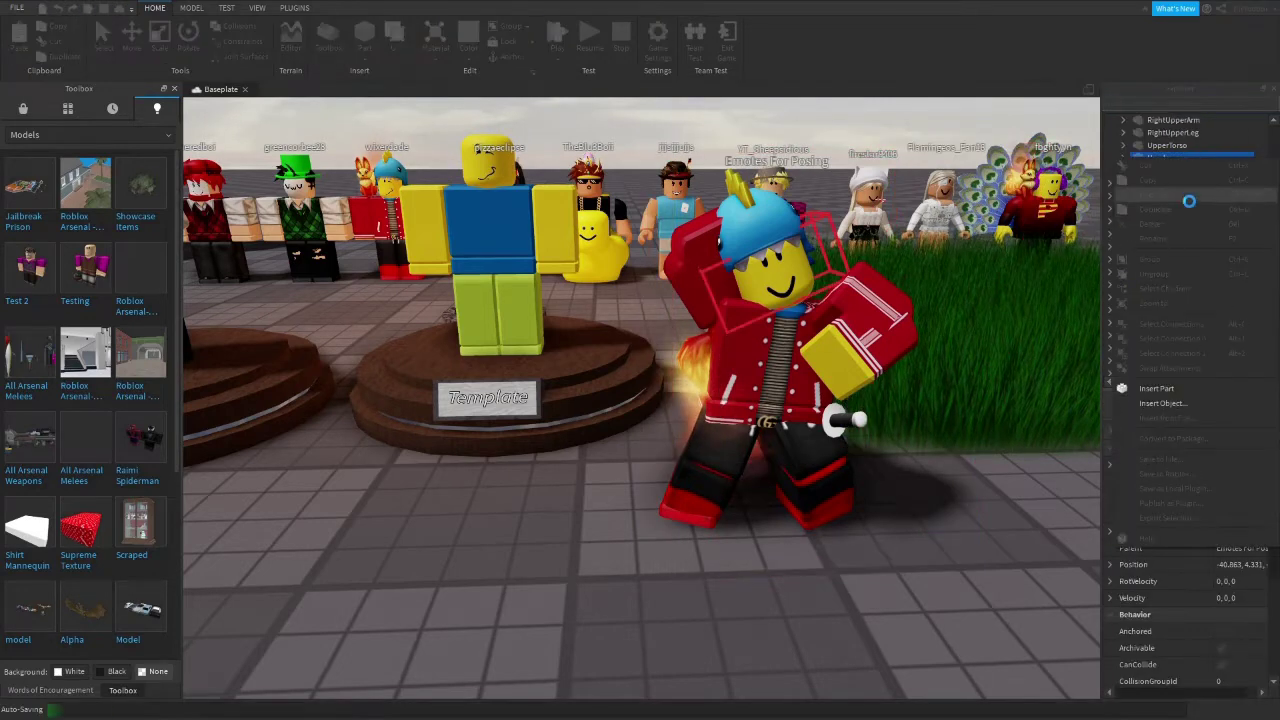
{"action": "left_click", "coordinate": [1156, 194]}
{"action": "left_click", "coordinate": [1168, 286]}
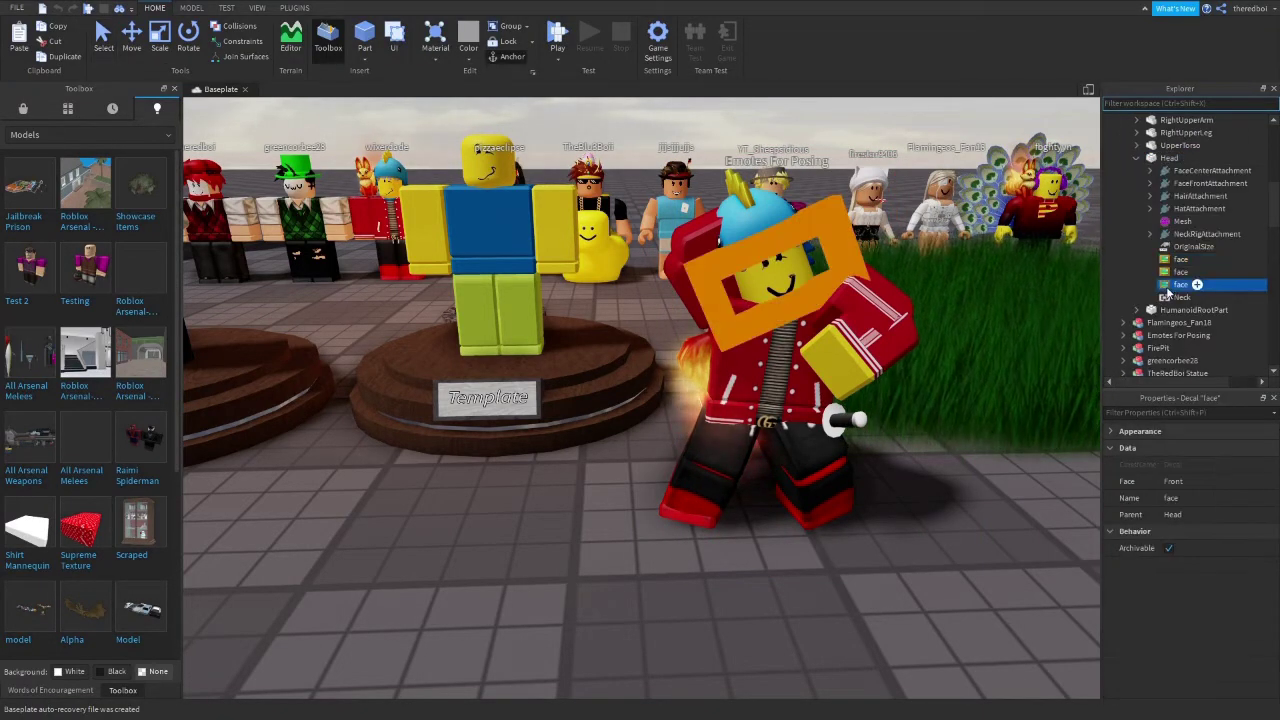
{"action": "left_click", "coordinate": [1178, 274], "text": "ctrl"}
{"action": "right_click_drag", "start_coordinate": [948, 379], "coordinate": [946, 394]}
{"action": "key", "text": "Delete"}
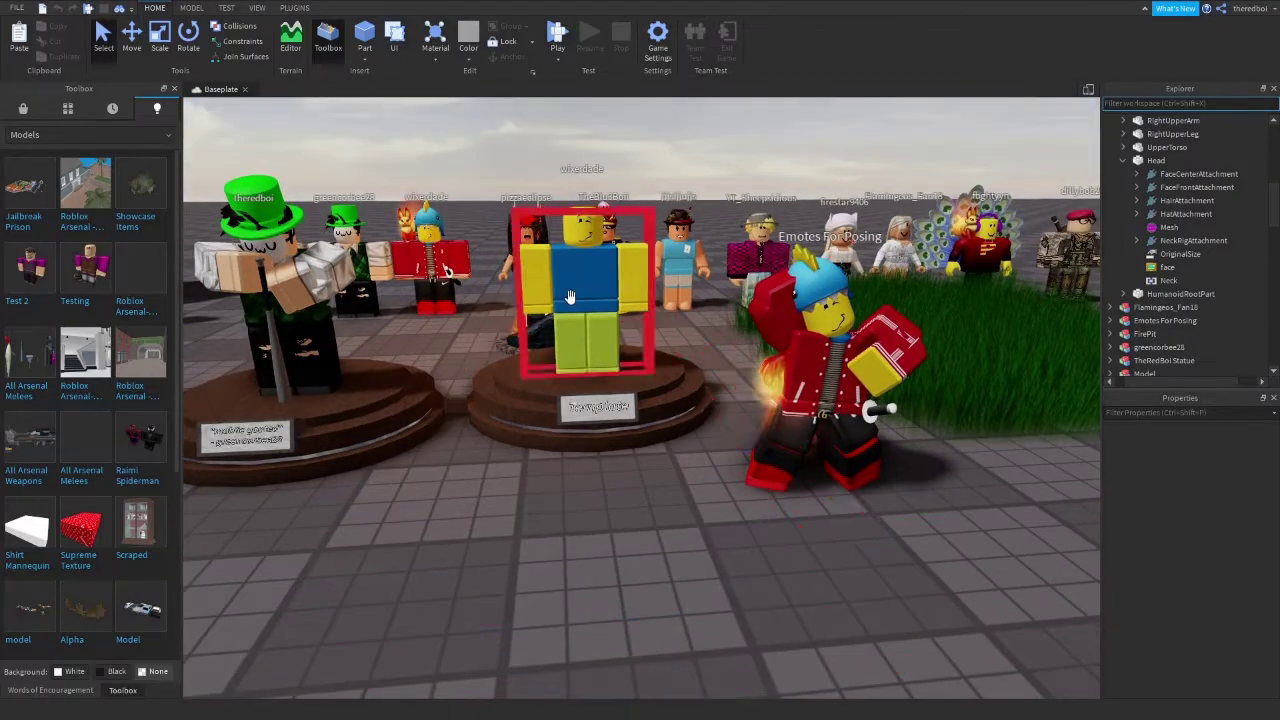
Replace the plain character on the statue base with the dressed posed rig and lower it onto the pedestal.
{"action": "key", "text": "ctrl+z"}
{"action": "key", "text": "ctrl+z"}
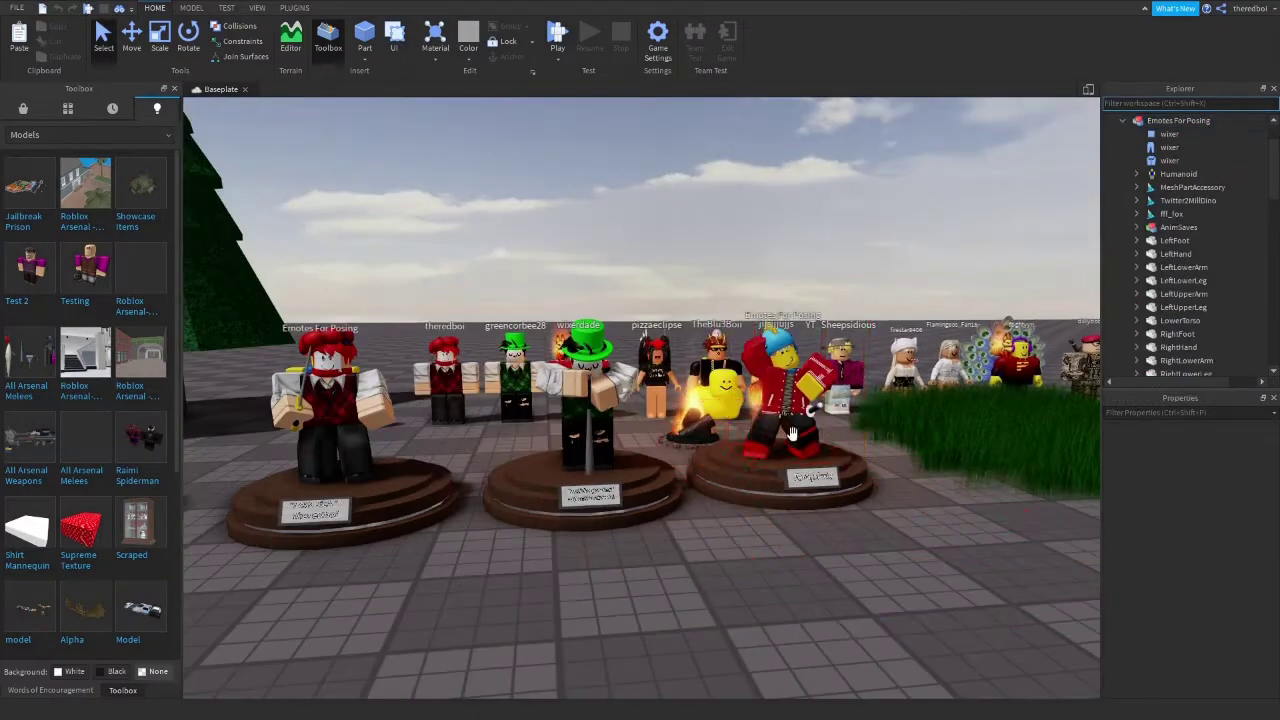
{"action": "left_click", "coordinate": [790, 430]}
{"action": "key", "text": "w"}
{"action": "left_click", "coordinate": [132, 40]}
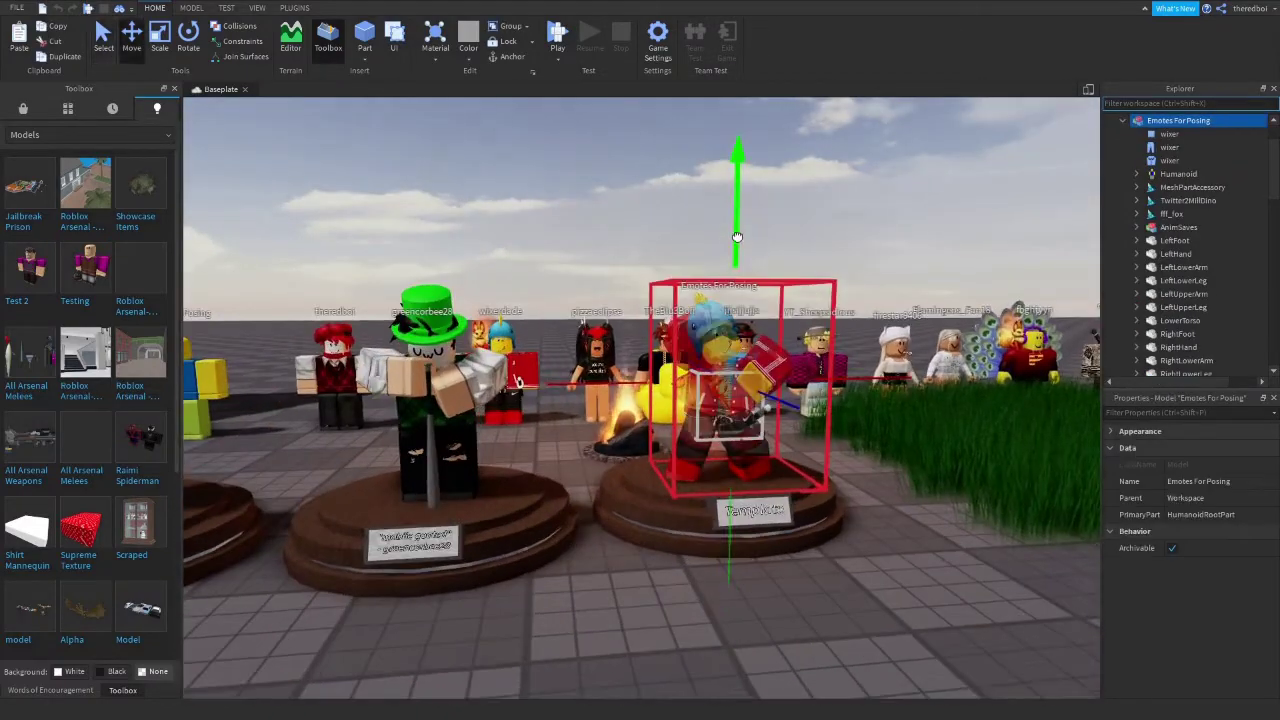
{"action": "left_click_drag", "start_coordinate": [737, 234], "coordinate": [737, 244]}
{"action": "left_click", "coordinate": [848, 227]}
{"action": "key", "text": "s"}
{"action": "key", "text": "w"}
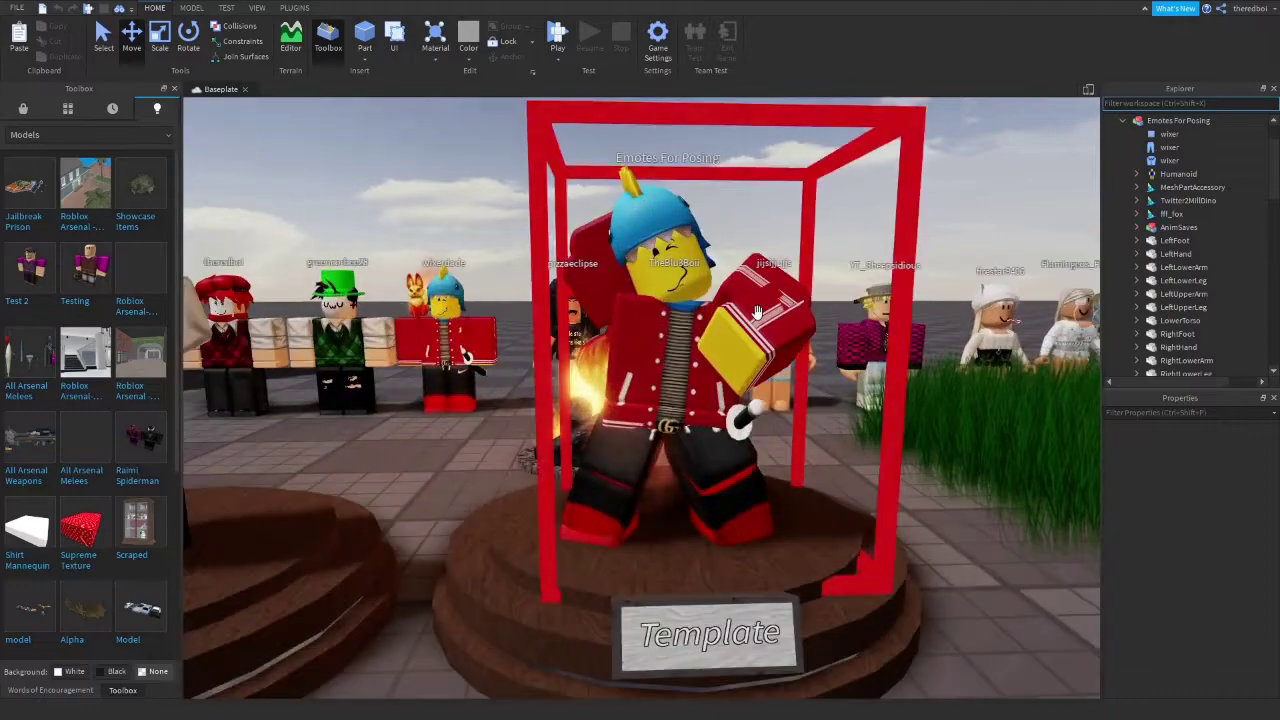
Clear the model name of the posed red-jacketed character on the pedestal to remove its floating name tag.
{"action": "left_click", "coordinate": [692, 360]}
{"action": "key", "text": "s"}
{"action": "scroll", "coordinate": [937, 406], "scroll_direction": "down", "scroll_amount": 3}
{"action": "right_click_drag", "start_coordinate": [937, 406], "coordinate": [950, 414]}
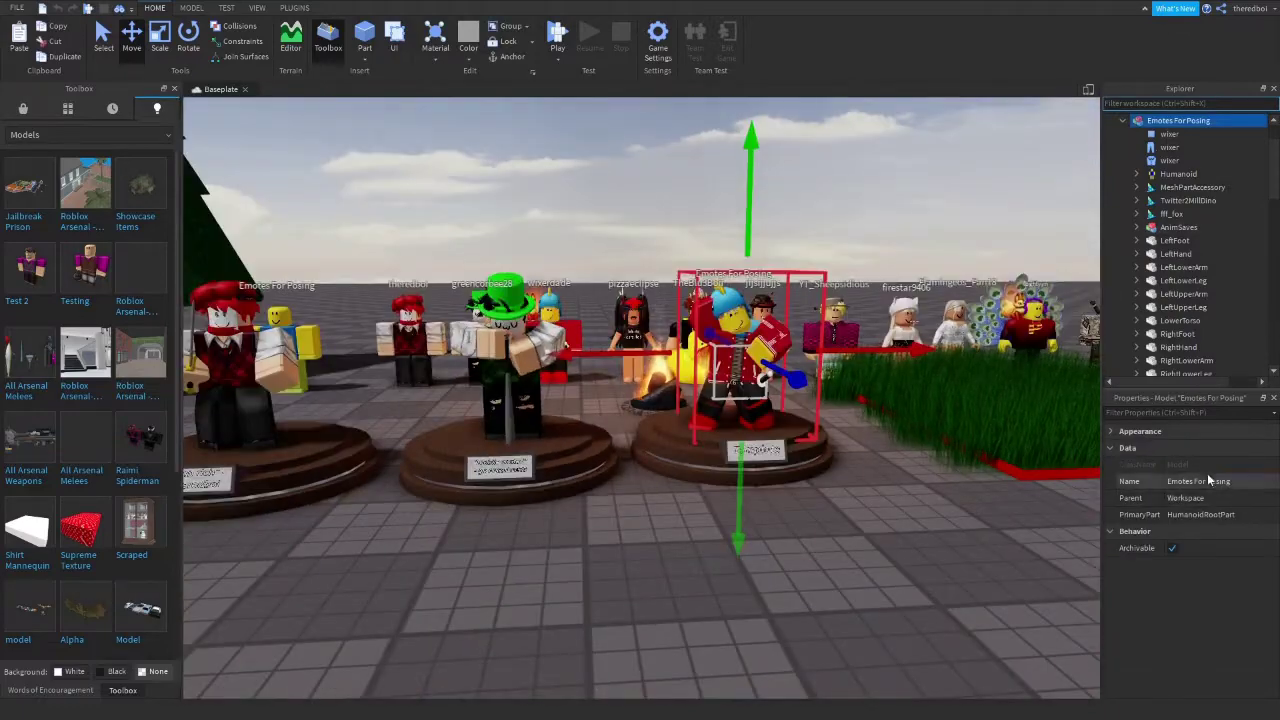
{"action": "left_click", "coordinate": [960, 588]}
Set the plaque text on the red-jacketed statue's base to "E P I C" followed by a dash and the player's username.
{"action": "left_click", "coordinate": [756, 450]}
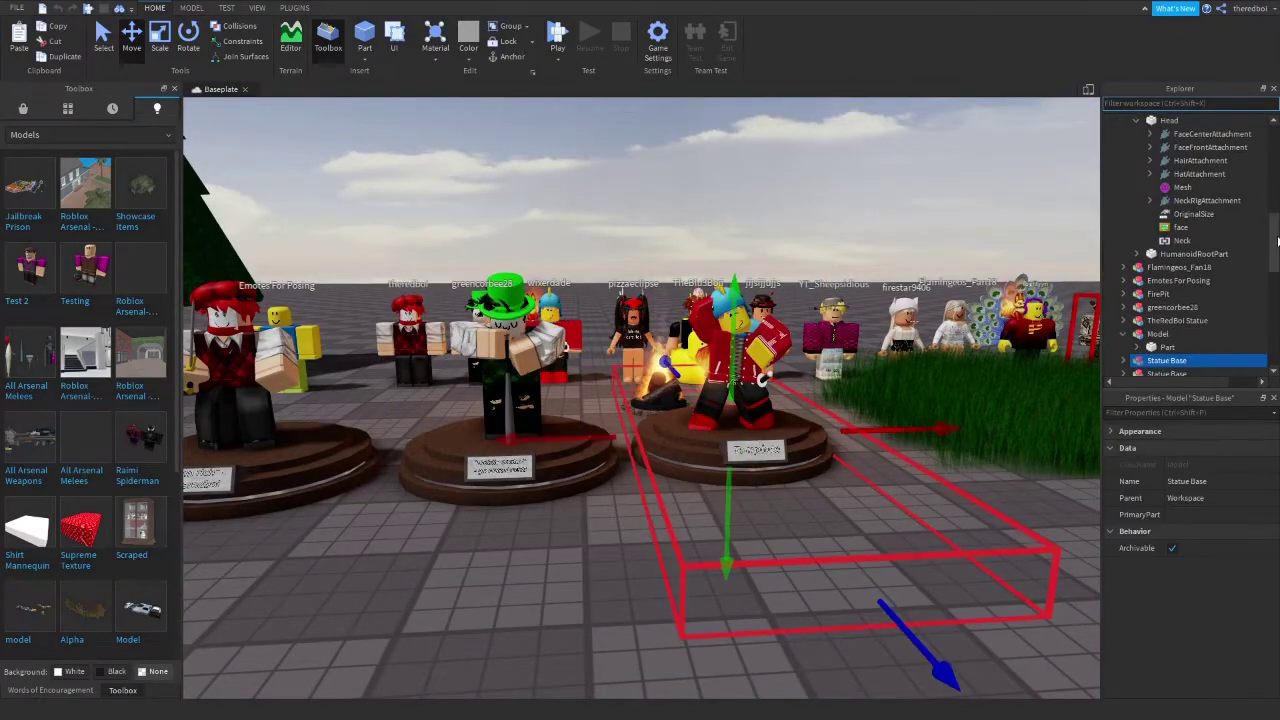
{"action": "left_click_drag", "start_coordinate": [1020, 442], "coordinate": [874, 409]}
{"action": "right_click_drag", "start_coordinate": [874, 409], "coordinate": [623, 434]}
{"action": "left_click", "coordinate": [623, 434]}
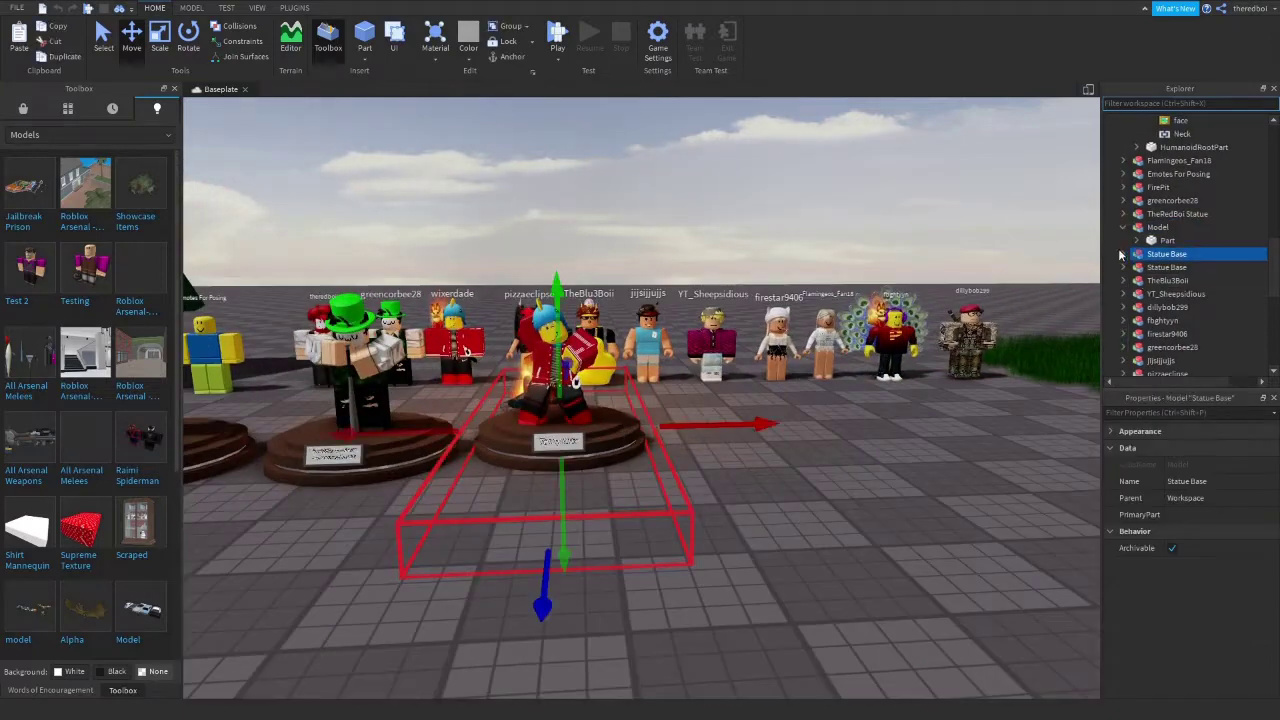
{"action": "left_click", "coordinate": [1190, 373]}
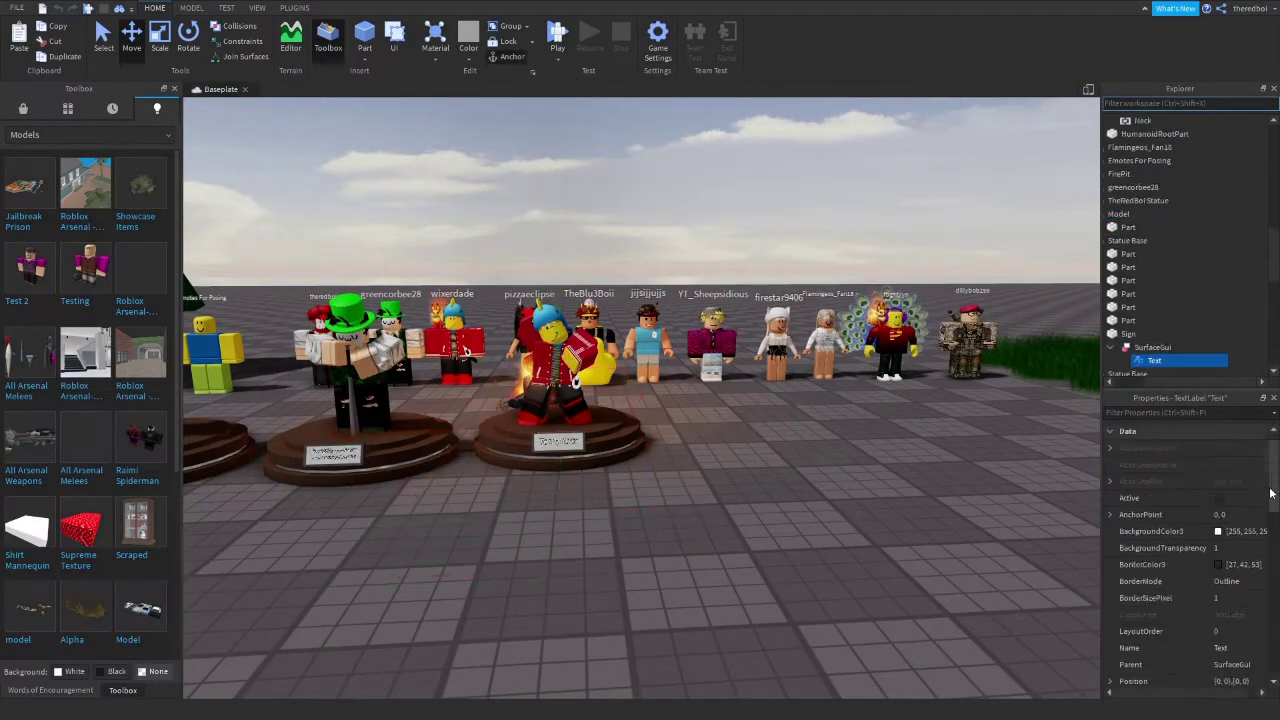
{"action": "left_click_drag", "start_coordinate": [1272, 496], "coordinate": [1277, 697]}
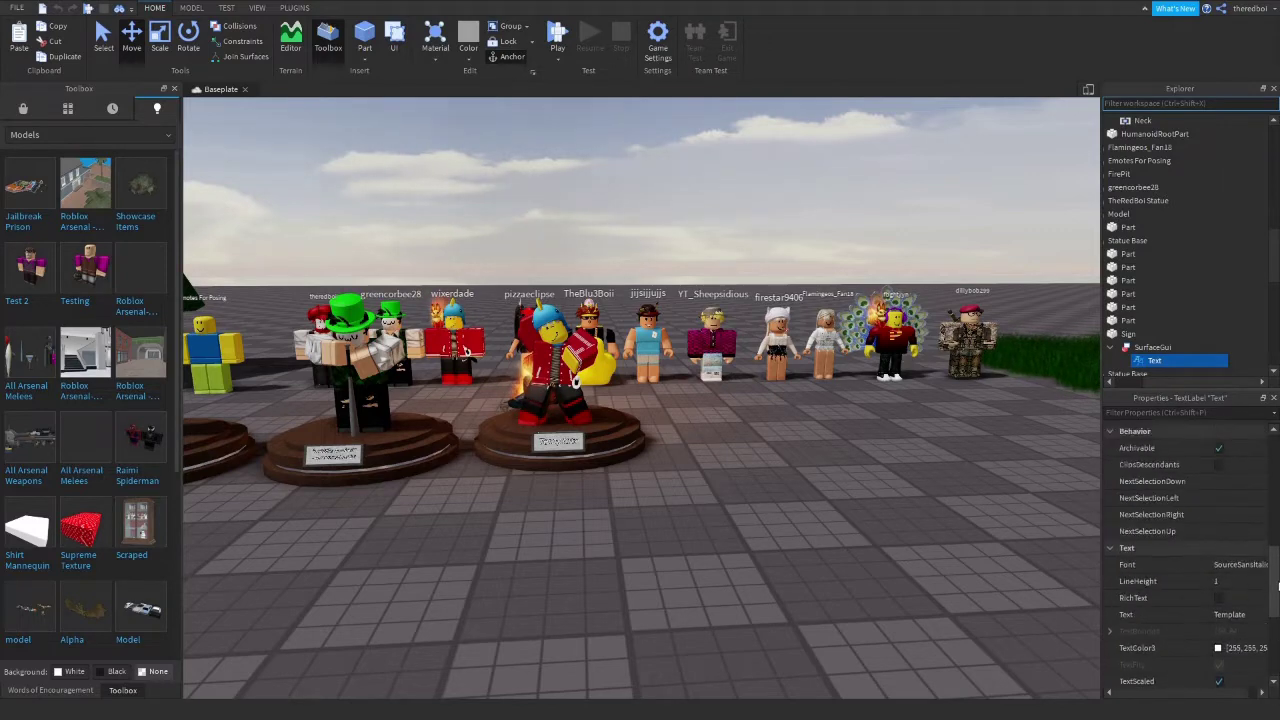
{"action": "scroll", "coordinate": [1233, 597], "scroll_direction": "up", "scroll_amount": 4}
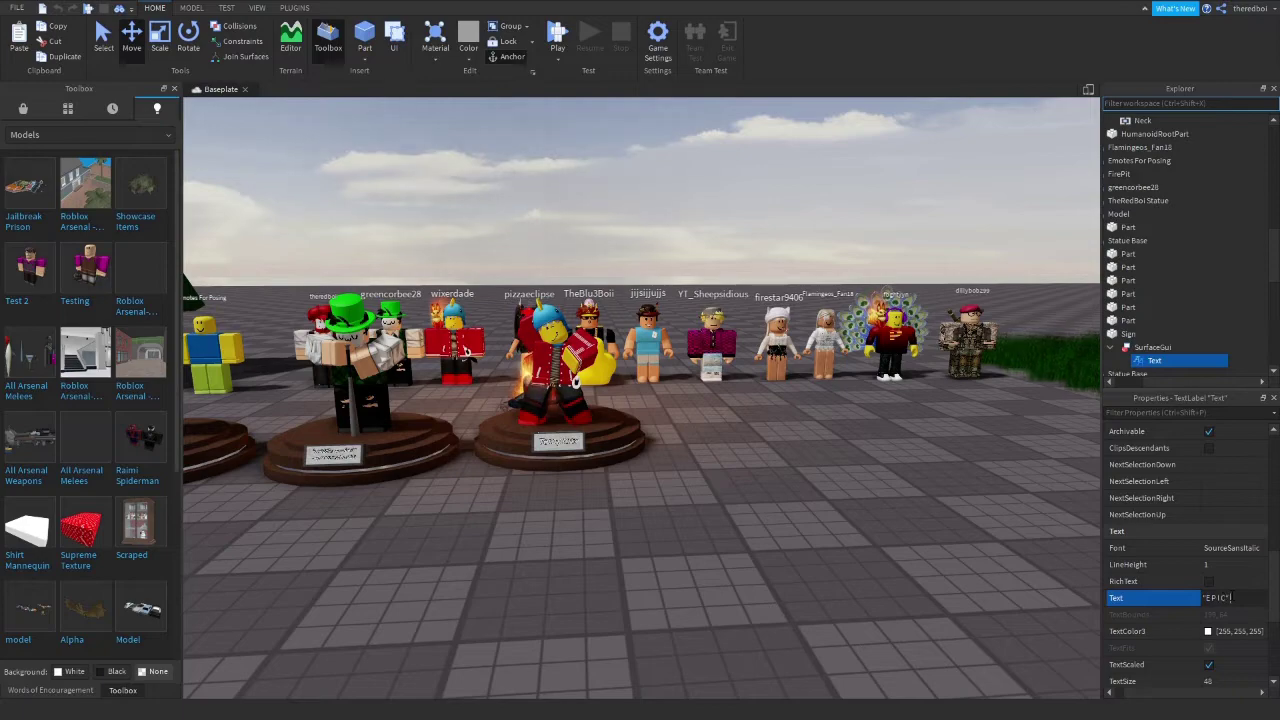
{"action": "left_click", "coordinate": [806, 511]}
{"action": "right_click_drag", "start_coordinate": [806, 511], "coordinate": [806, 511]}
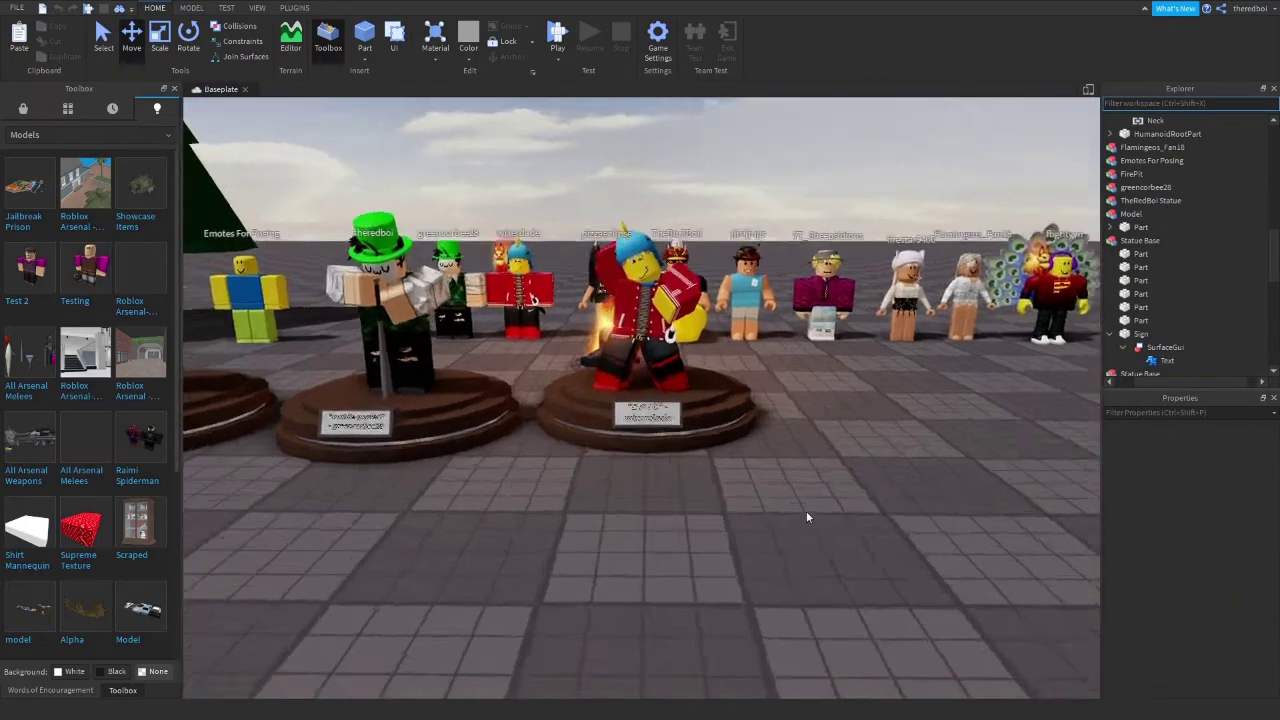
{"action": "scroll", "coordinate": [806, 511], "scroll_direction": "up", "scroll_amount": 6}
{"action": "left_click", "coordinate": [1143, 334]}
{"action": "left_click_drag", "start_coordinate": [628, 317], "coordinate": [627, 319]}
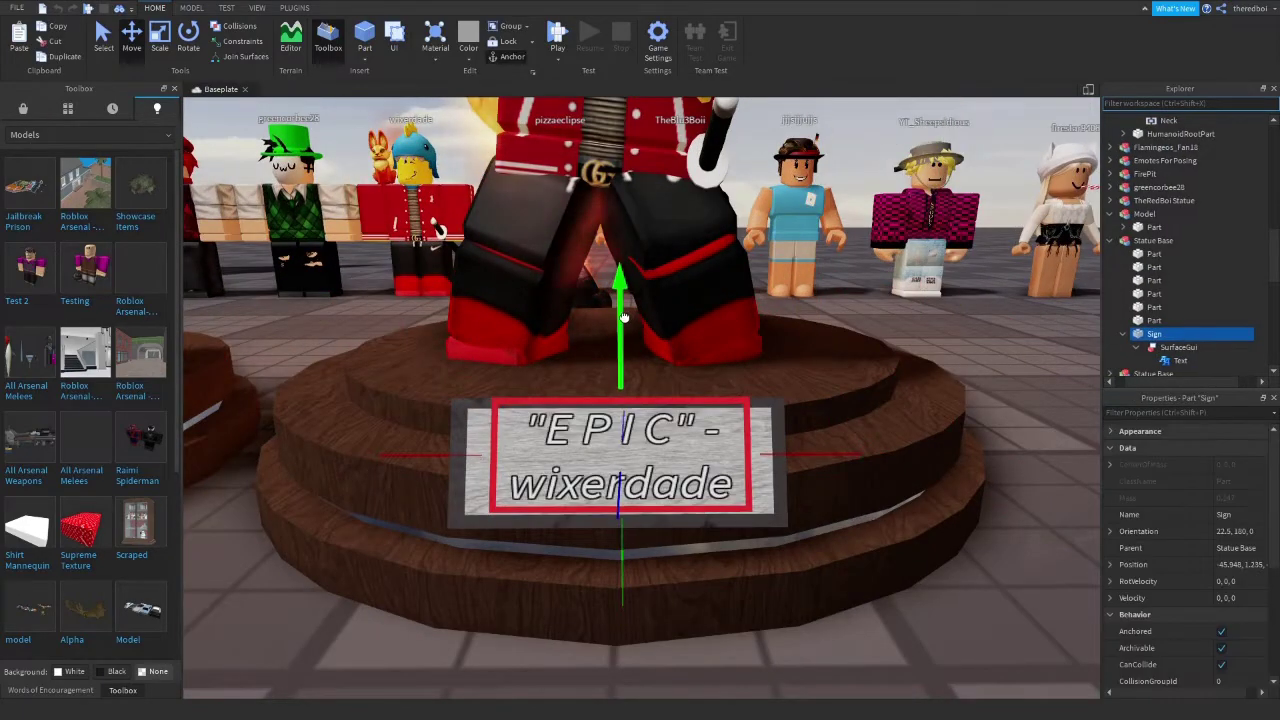
{"action": "scroll", "coordinate": [757, 536], "scroll_direction": "down", "scroll_amount": 8}
Group the red-jacketed character and its pedestal into one model and nudge it into line with the other statues.
{"action": "left_click", "coordinate": [757, 536]}
{"action": "right_click_drag", "start_coordinate": [757, 536], "coordinate": [763, 526]}
{"action": "scroll", "coordinate": [763, 526], "scroll_direction": "up", "scroll_amount": 4}
{"action": "scroll", "coordinate": [763, 526], "scroll_direction": "down", "scroll_amount": 4}
{"action": "left_click", "coordinate": [766, 455]}
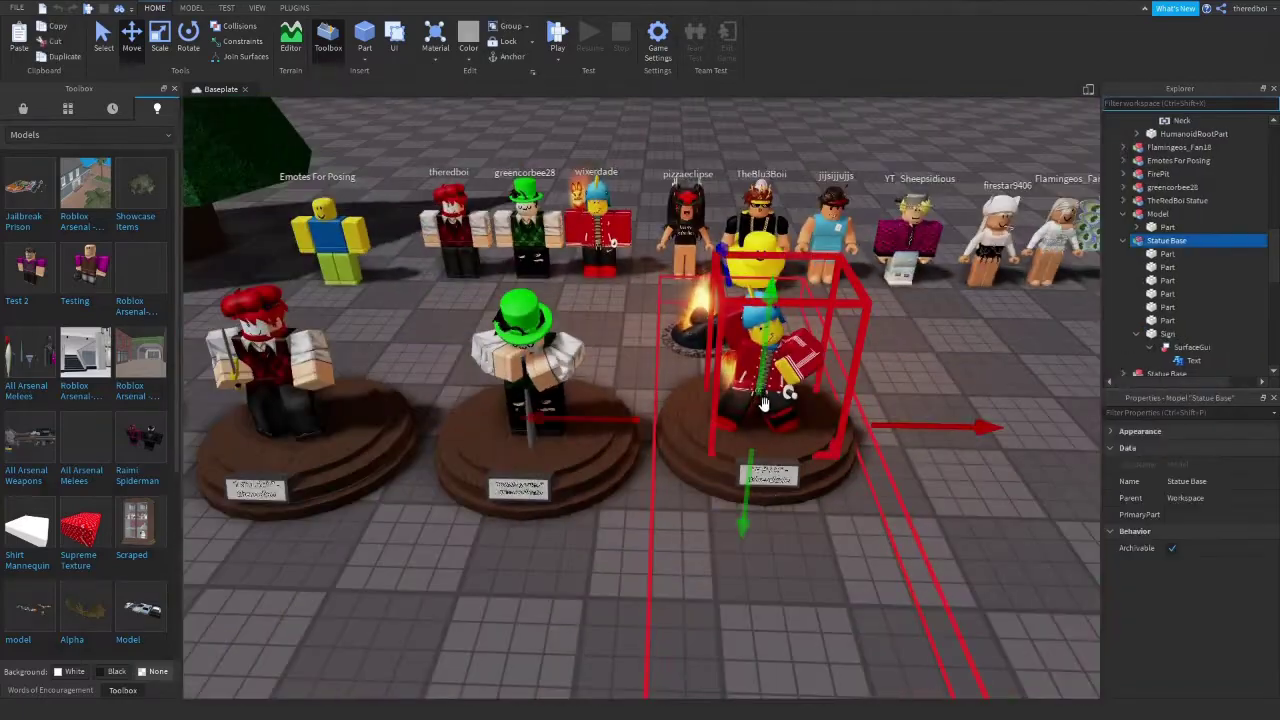
{"action": "left_click", "coordinate": [784, 392], "text": "ctrl"}
{"action": "right_click", "coordinate": [783, 388]}
{"action": "left_click", "coordinate": [851, 150]}
{"action": "mouse_move", "coordinate": [768, 487]}
{"action": "left_mouse_down"}
{"action": "mouse_move", "coordinate": [775, 477]}
{"action": "mouse_move", "coordinate": [772, 500]}
{"action": "left_mouse_up"}
Duplicate the blank template pedestal and place the copy at the end of the row, beside the red-jacketed statue.
{"action": "left_click", "coordinate": [944, 447]}
{"action": "scroll", "coordinate": [944, 447], "scroll_direction": "down", "scroll_amount": 5}
{"action": "scroll", "coordinate": [944, 446], "scroll_direction": "up", "scroll_amount": 8}
{"action": "right_click_drag", "start_coordinate": [944, 447], "coordinate": [944, 446]}
{"action": "scroll", "coordinate": [944, 446], "scroll_direction": "down", "scroll_amount": 6}
{"action": "scroll", "coordinate": [944, 446], "scroll_direction": "up", "scroll_amount": 6}
{"action": "scroll", "coordinate": [944, 446], "scroll_direction": "down", "scroll_amount": 5}
{"action": "right_click_drag", "start_coordinate": [604, 515], "coordinate": [604, 515]}
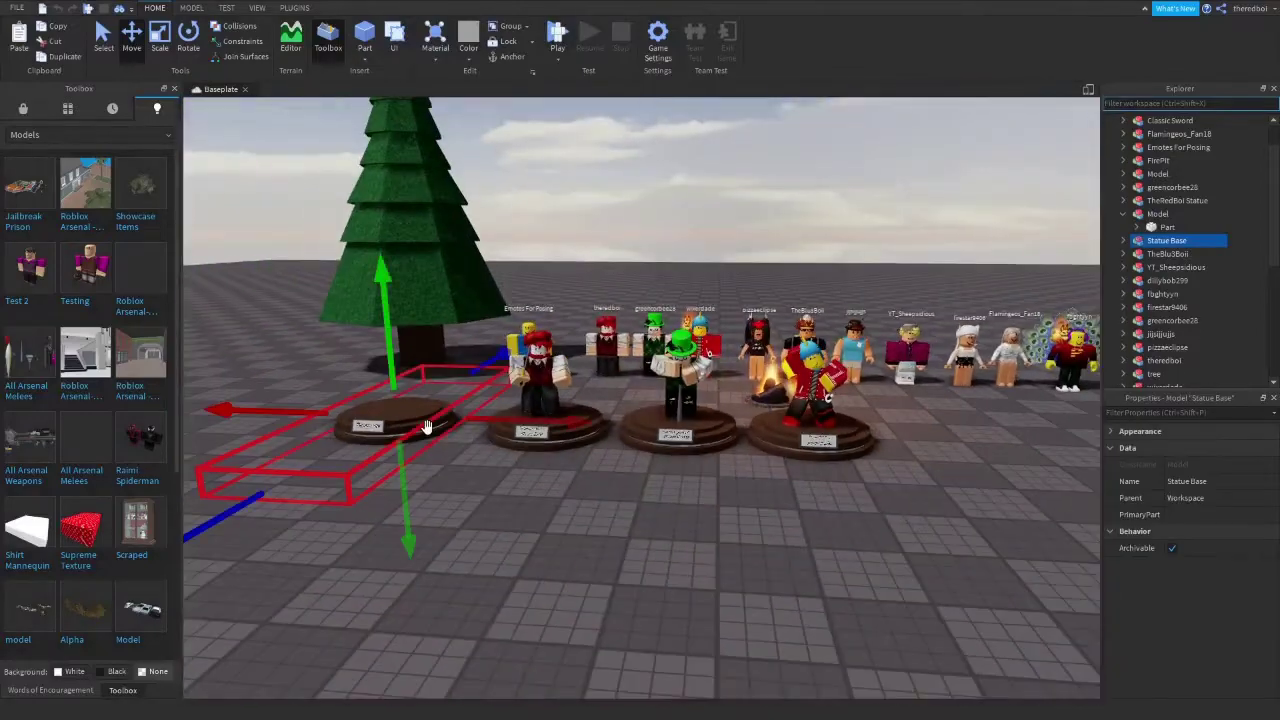
{"action": "scroll", "coordinate": [623, 443], "scroll_direction": "up", "scroll_amount": 3}
{"action": "left_click", "coordinate": [866, 490]}
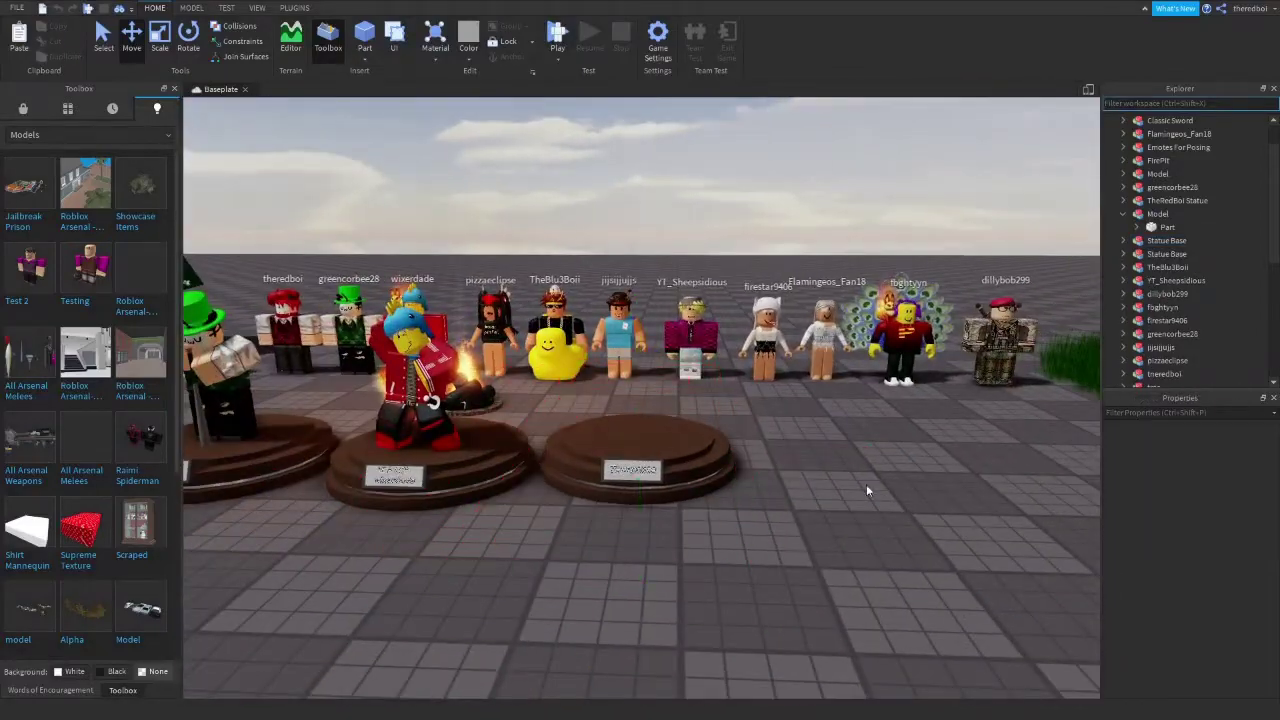
Load the [NEW!]Hard Whip emote onto the Emotes For Posing rig in the animation editor and scrub through its poses.
{"action": "left_click", "coordinate": [490, 344]}
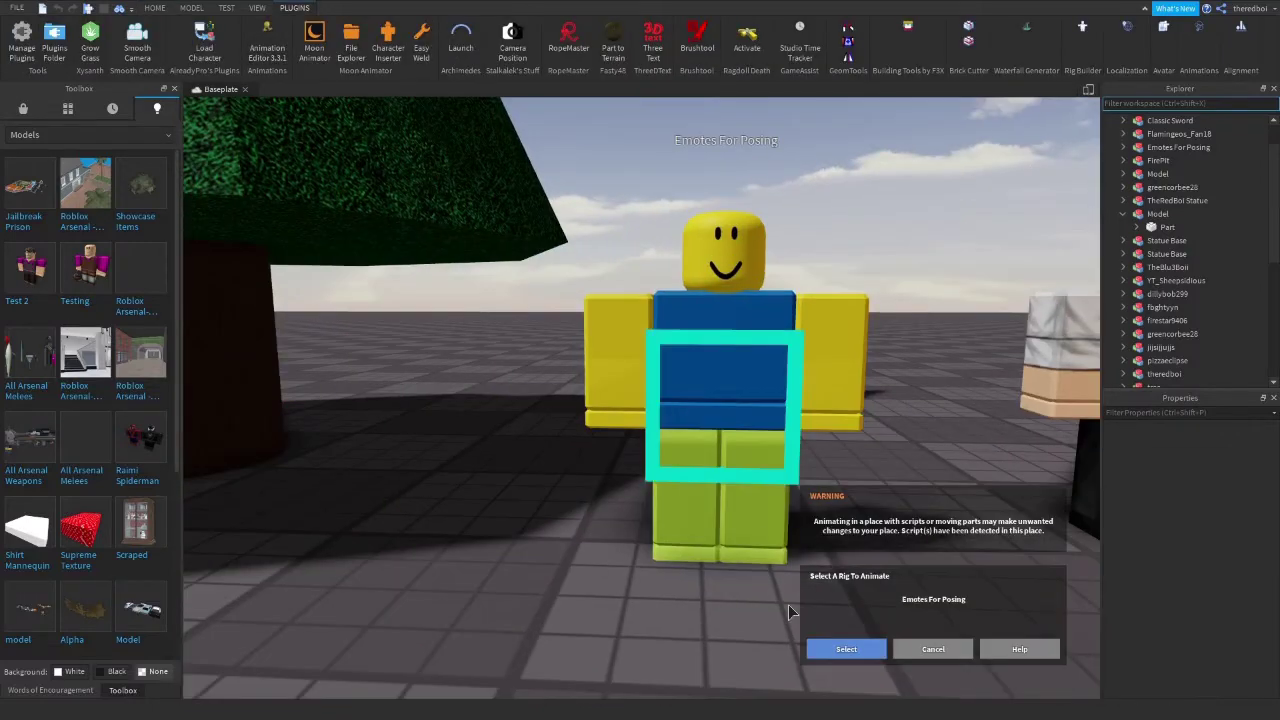
{"action": "left_click", "coordinate": [846, 648]}
{"action": "left_click", "coordinate": [197, 103]}
{"action": "left_click", "coordinate": [222, 103]}
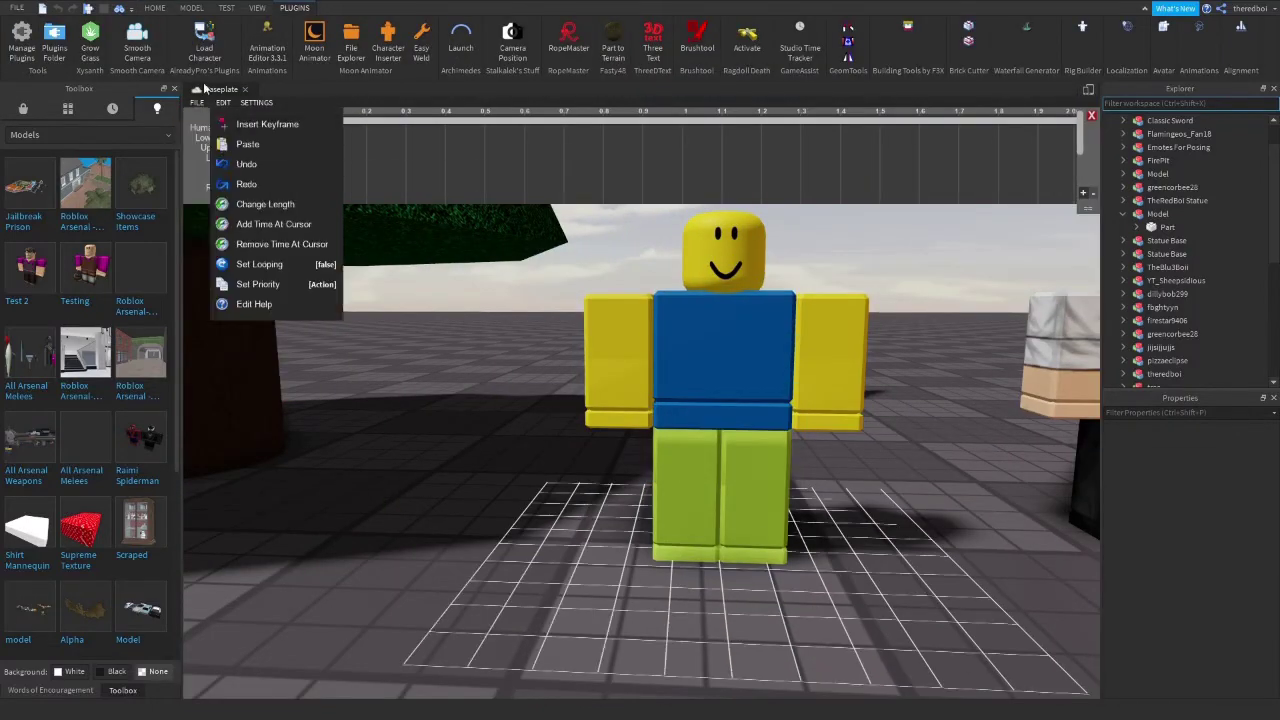
{"action": "left_click", "coordinate": [198, 103]}
{"action": "left_click", "coordinate": [224, 165]}
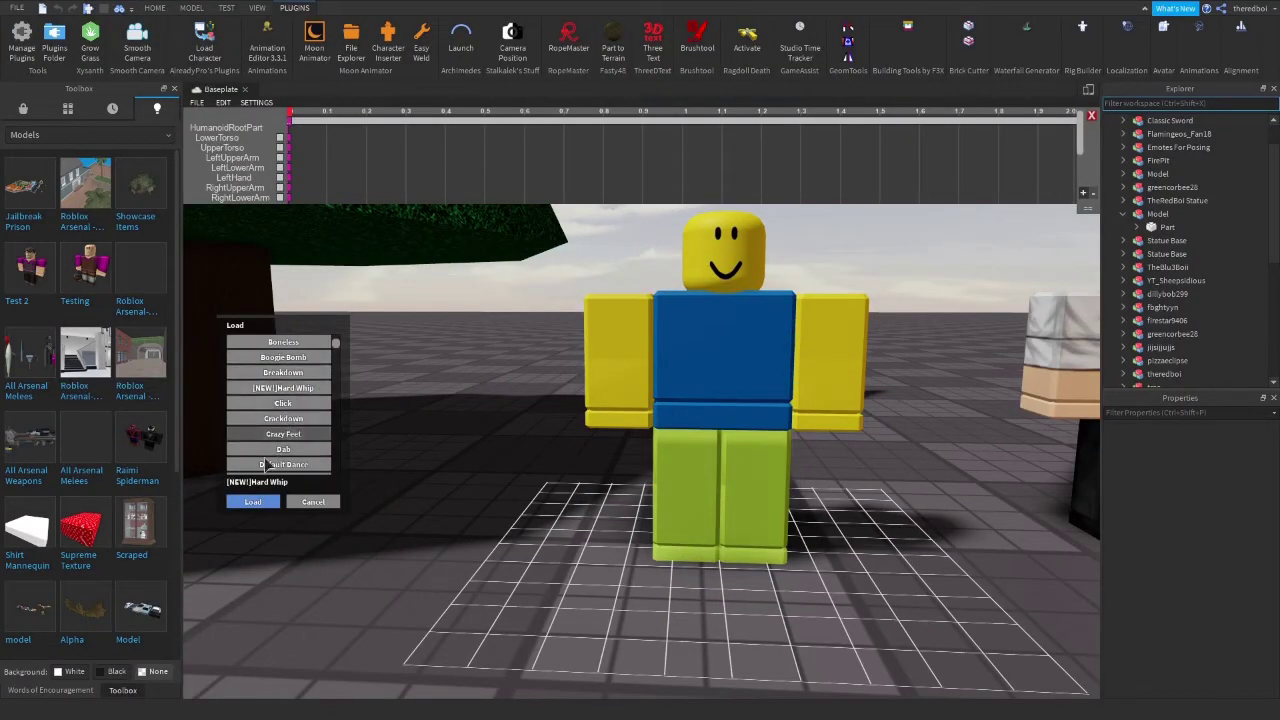
{"action": "left_click", "coordinate": [253, 501]}
{"action": "left_click_drag", "start_coordinate": [294, 118], "coordinate": [744, 119]}
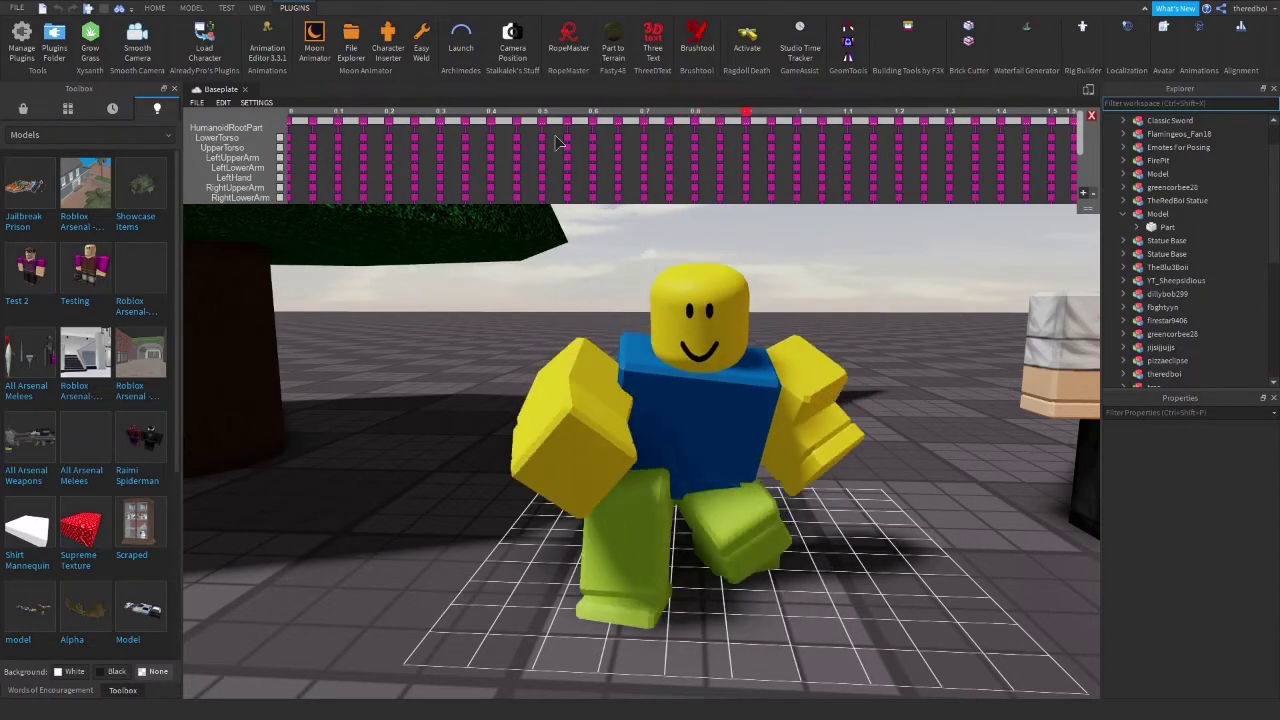
Load the Hotline Bling emote onto the Emotes For Posing rig, scrub through its poses and close the animation editor.
{"action": "left_click", "coordinate": [197, 102]}
{"action": "left_click", "coordinate": [225, 165]}
{"action": "left_click_drag", "start_coordinate": [334, 344], "coordinate": [337, 384]}
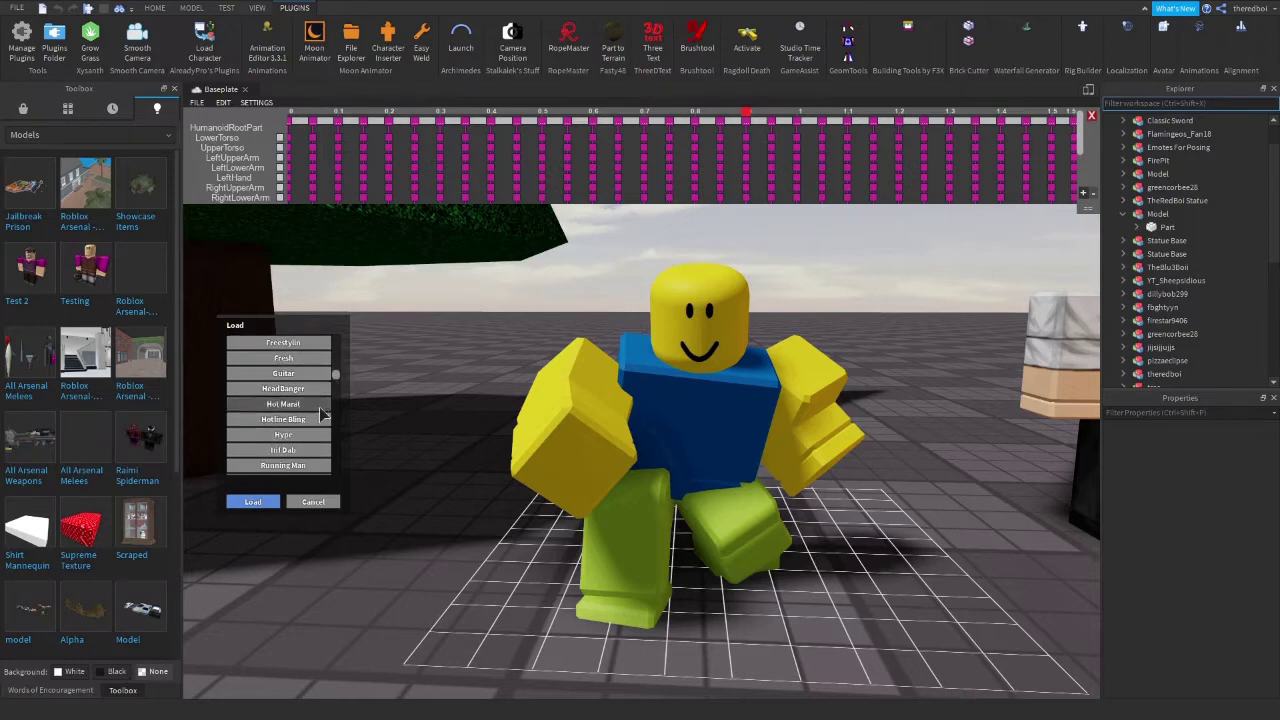
{"action": "left_click", "coordinate": [253, 501]}
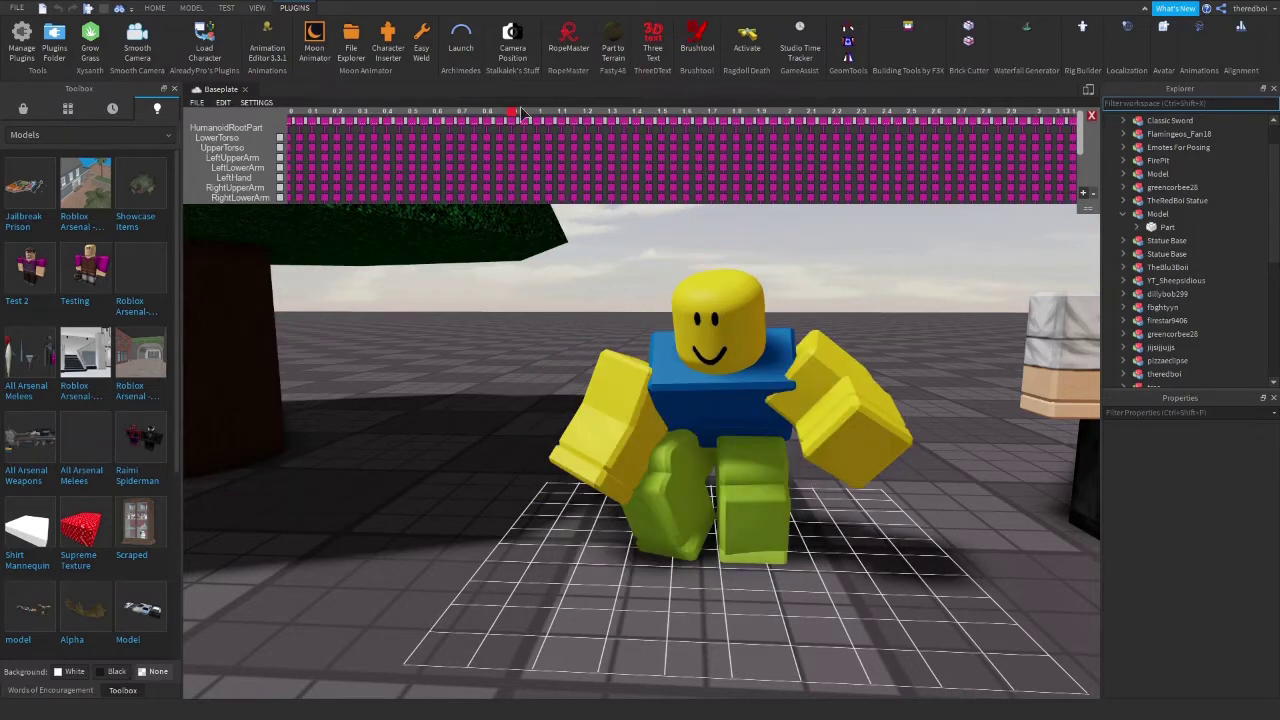
{"action": "left_click_drag", "start_coordinate": [467, 97], "coordinate": [503, 119]}
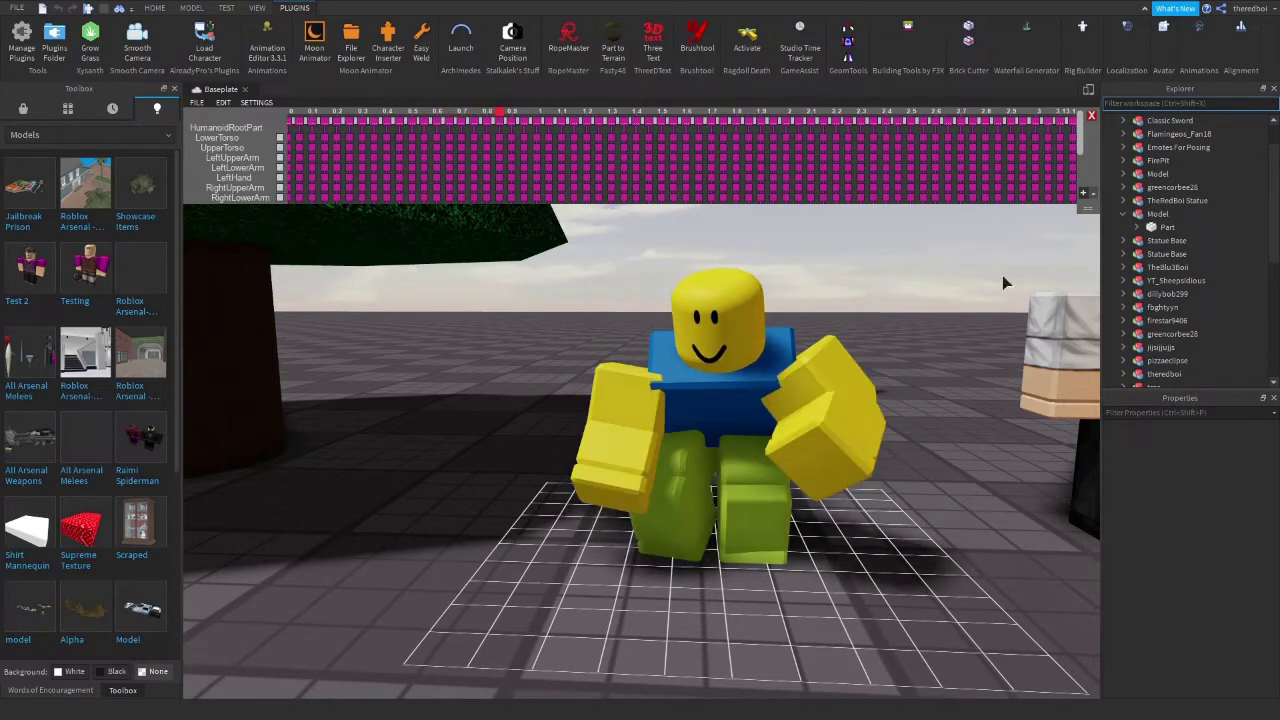
{"action": "left_click", "coordinate": [1091, 117]}
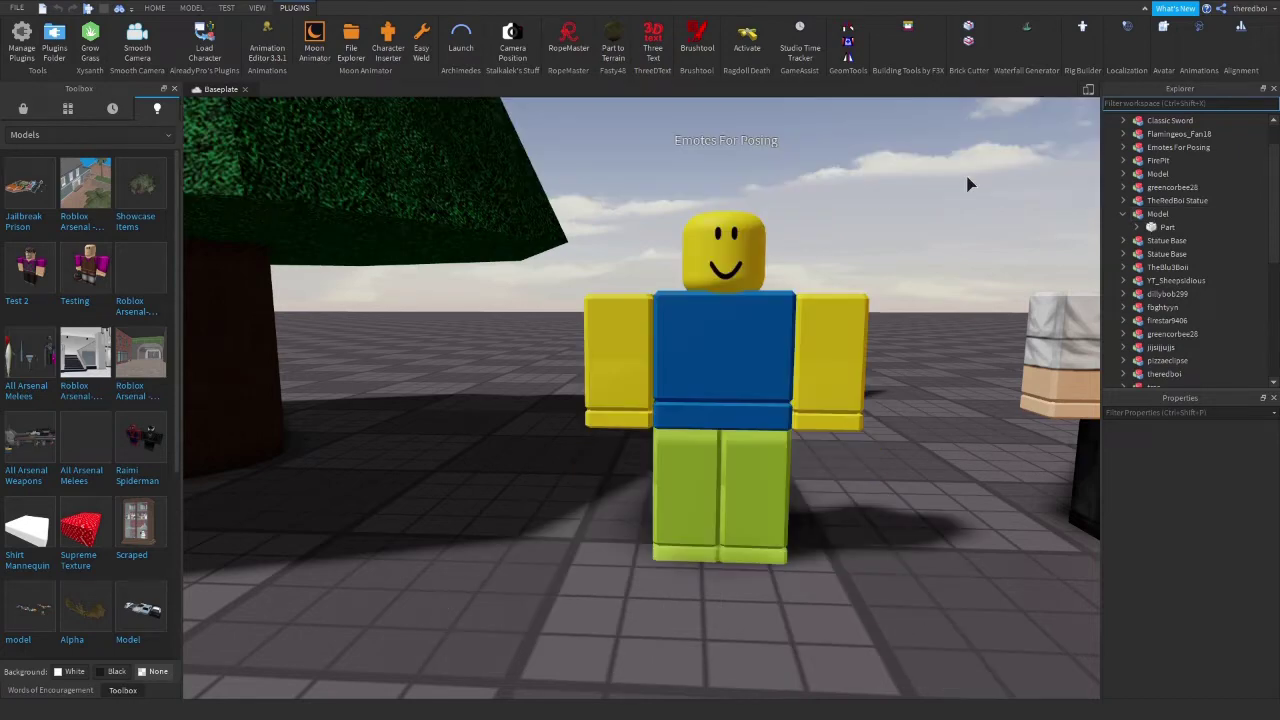
Duplicate the plain Emotes For Posing rig and place the copy in front of the original.
{"action": "left_click", "coordinate": [155, 8]}
{"action": "scroll", "coordinate": [683, 484], "scroll_direction": "down", "scroll_amount": 3}
{"action": "left_click", "coordinate": [682, 427]}
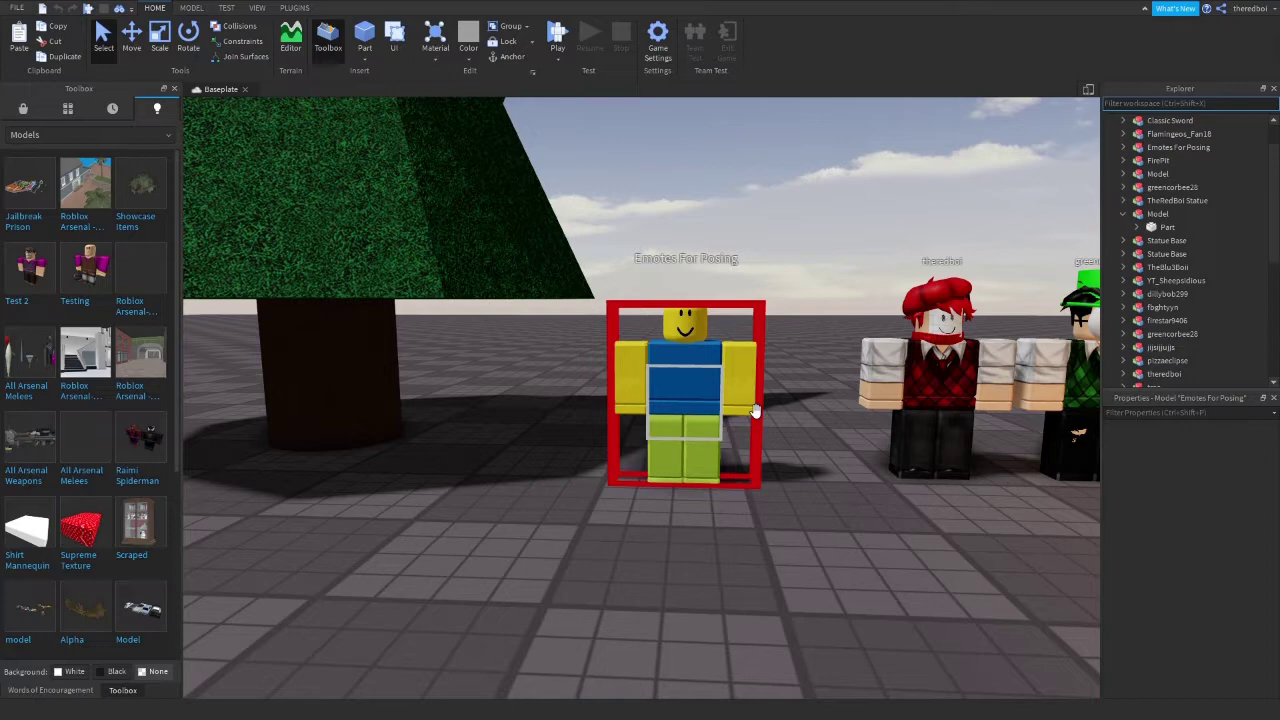
{"action": "key", "text": "ctrl+d"}
{"action": "scroll", "coordinate": [723, 423], "scroll_direction": "down", "scroll_amount": 3}
{"action": "left_click_drag", "start_coordinate": [723, 423], "coordinate": [803, 505]}
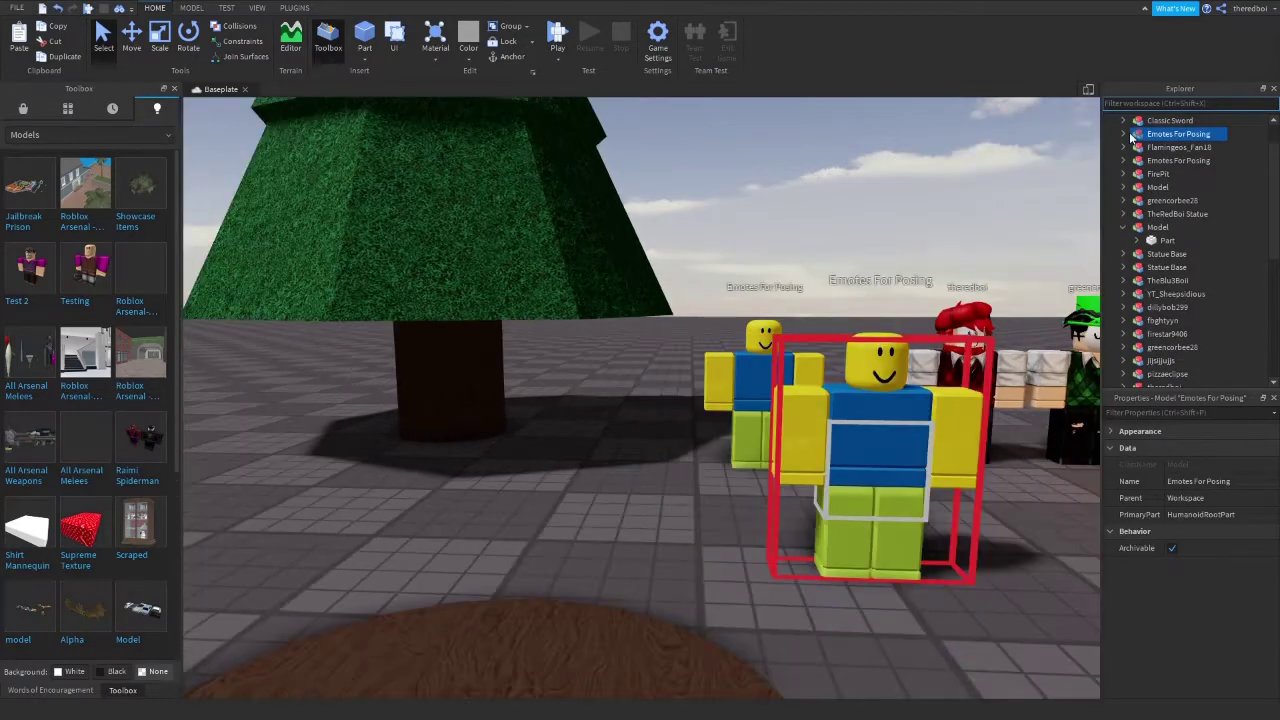
Delete every saved animation except Hotline Bling from the duplicated rig's AnimSaves.
{"action": "left_click", "coordinate": [1124, 134]}
{"action": "left_click", "coordinate": [1180, 203]}
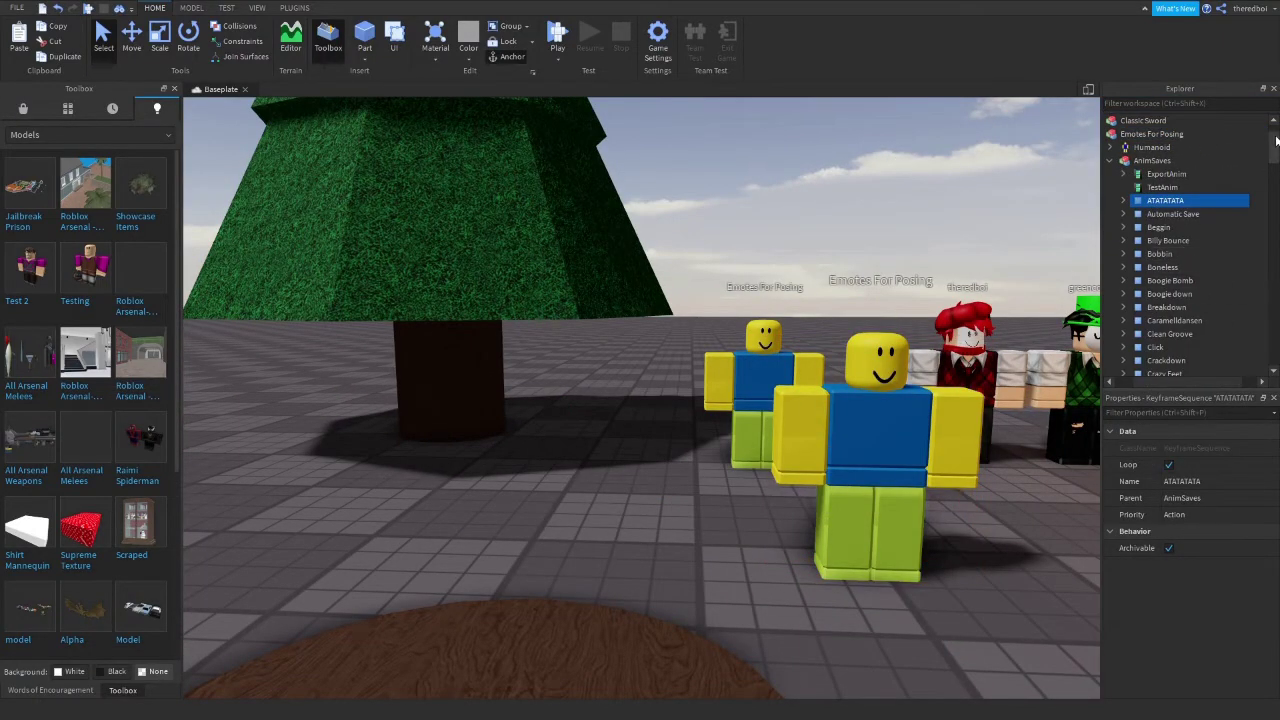
{"action": "left_click_drag", "start_coordinate": [1276, 140], "coordinate": [1276, 160]}
{"action": "left_click", "coordinate": [1166, 267], "text": "shift"}
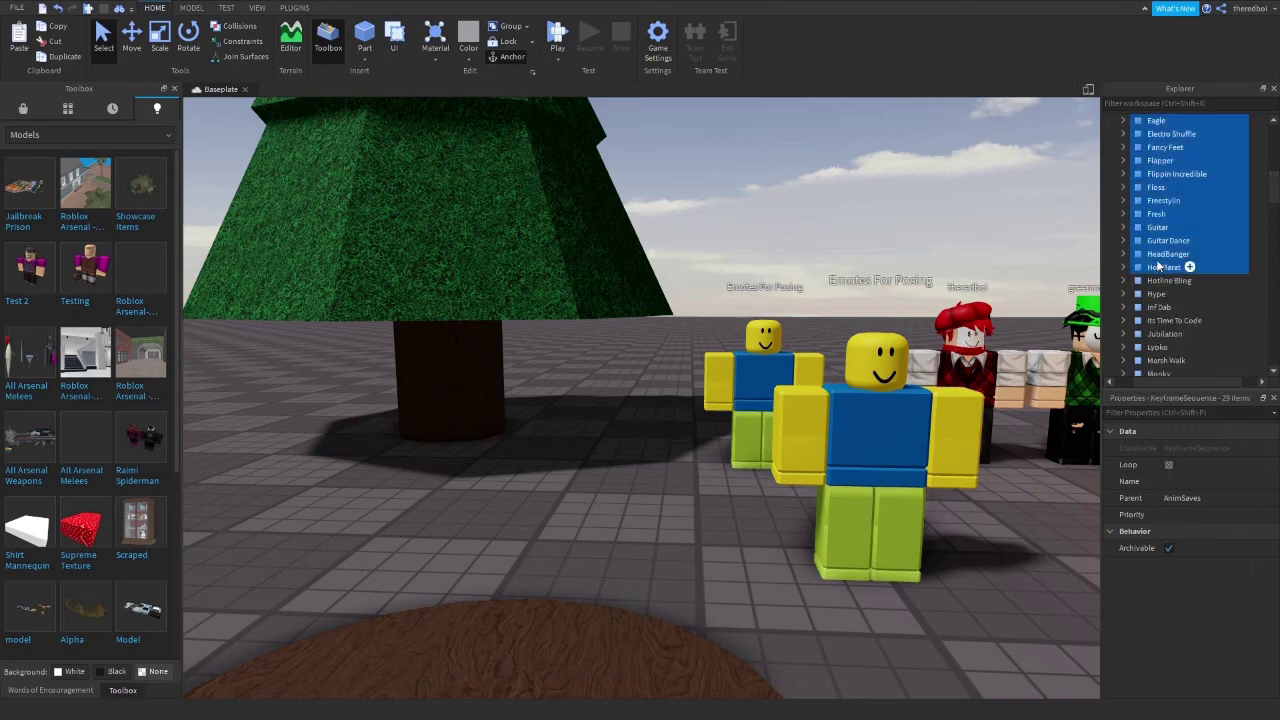
{"action": "key", "text": "Delete"}
{"action": "scroll", "coordinate": [1165, 150], "scroll_direction": "down", "scroll_amount": 3}
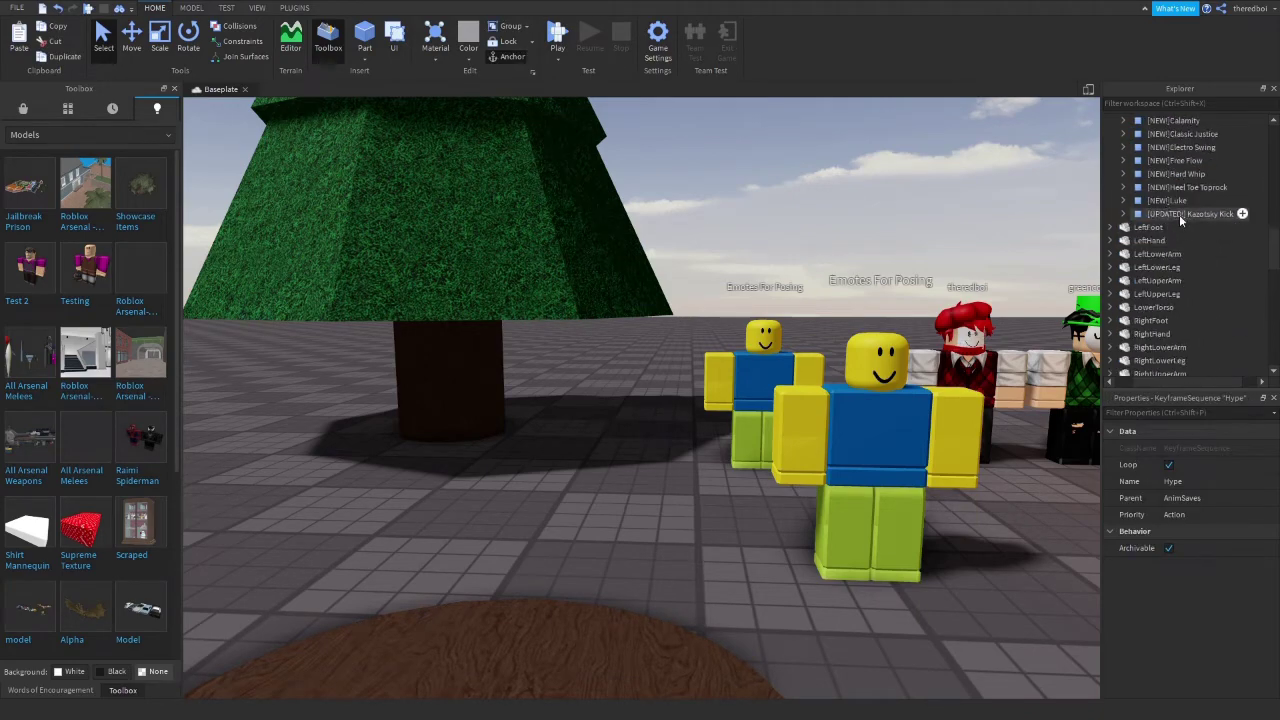
{"action": "left_click", "coordinate": [1179, 214], "text": "shift"}
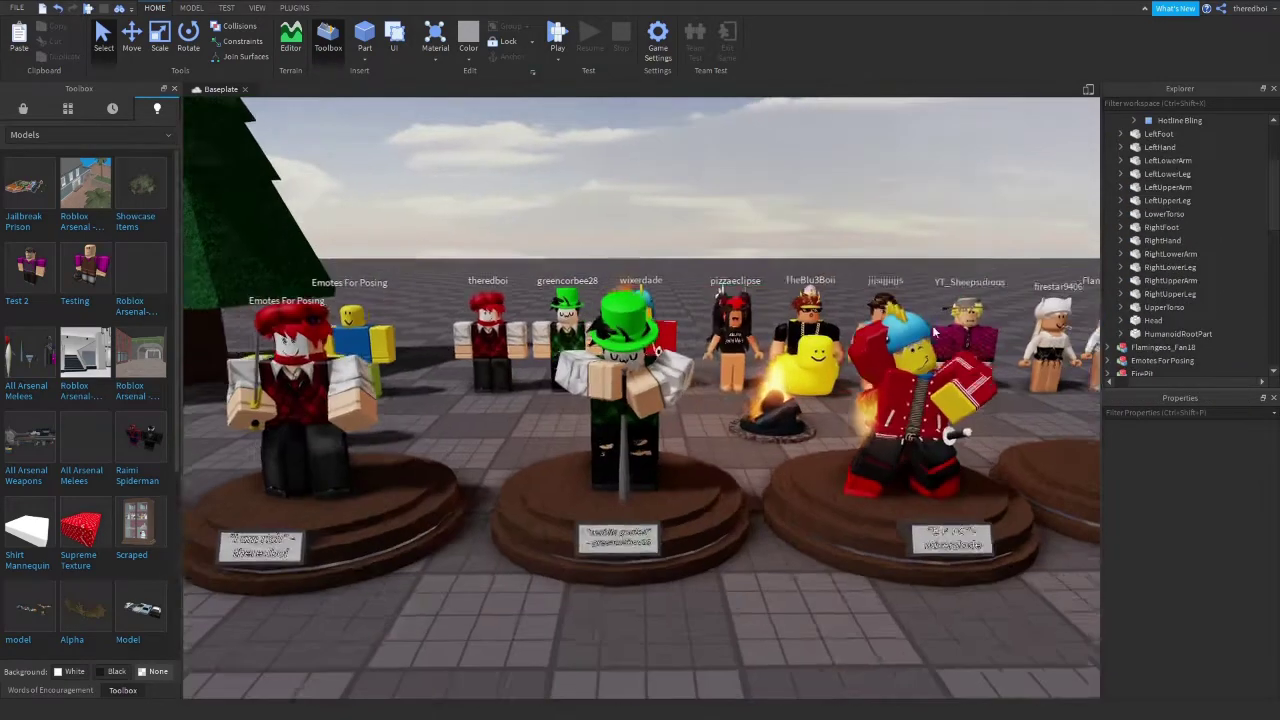
Move the black-haired character beside the plain rigs and transfer the duplicated rig's AnimSaves into that character's model.
{"action": "left_click", "coordinate": [735, 340]}
{"action": "left_click_drag", "start_coordinate": [733, 340], "coordinate": [510, 365]}
{"action": "left_click", "coordinate": [766, 367]}
{"action": "left_click_drag", "start_coordinate": [1200, 148], "coordinate": [1240, 270]}
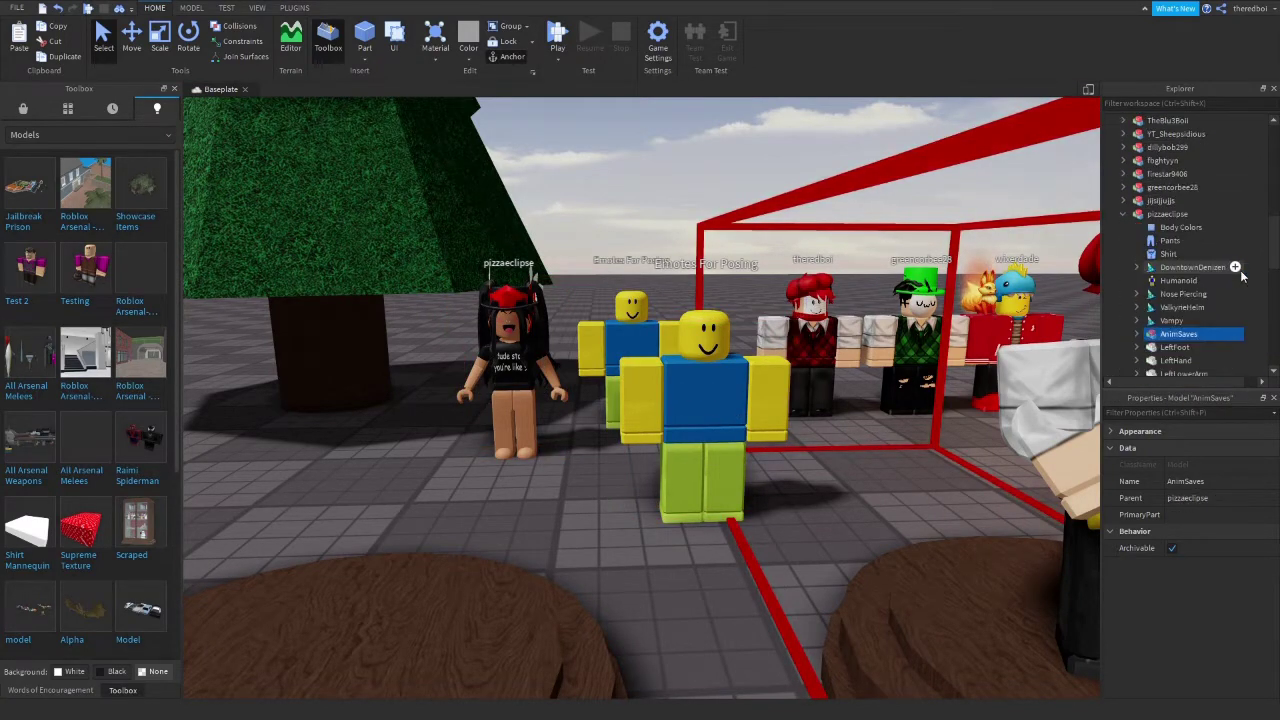
Load the Hotline Bling emote onto the black-haired character in the animation editor and scrub to the pose at about 0.2 s.
{"action": "left_click", "coordinate": [294, 8]}
{"action": "left_click", "coordinate": [267, 50]}
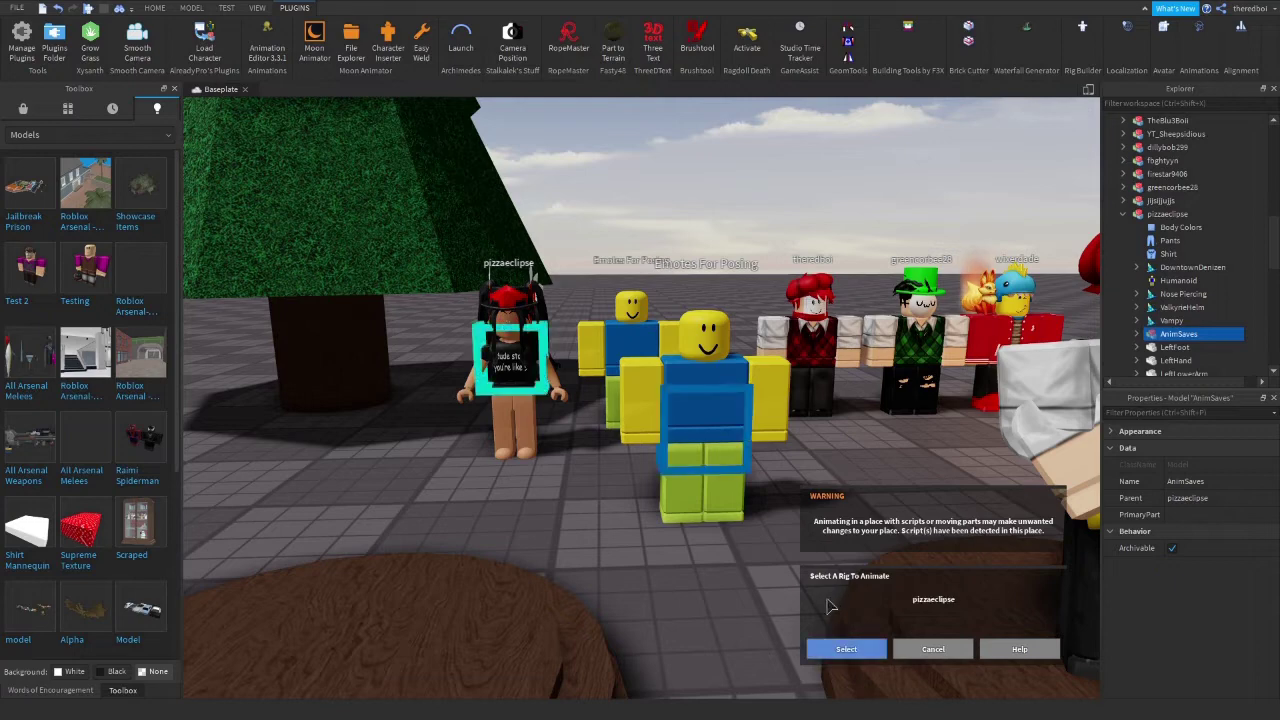
{"action": "left_click", "coordinate": [198, 103]}
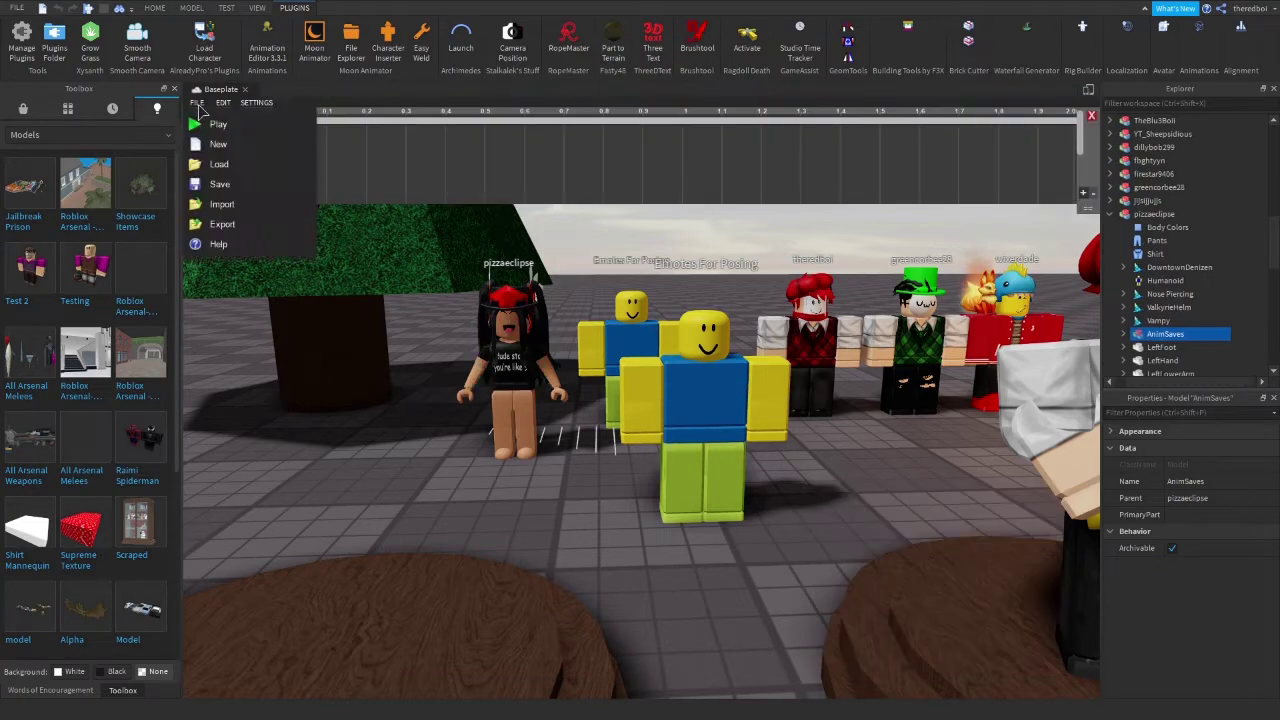
{"action": "left_click", "coordinate": [198, 103]}
{"action": "left_click", "coordinate": [219, 163]}
{"action": "left_click", "coordinate": [253, 502]}
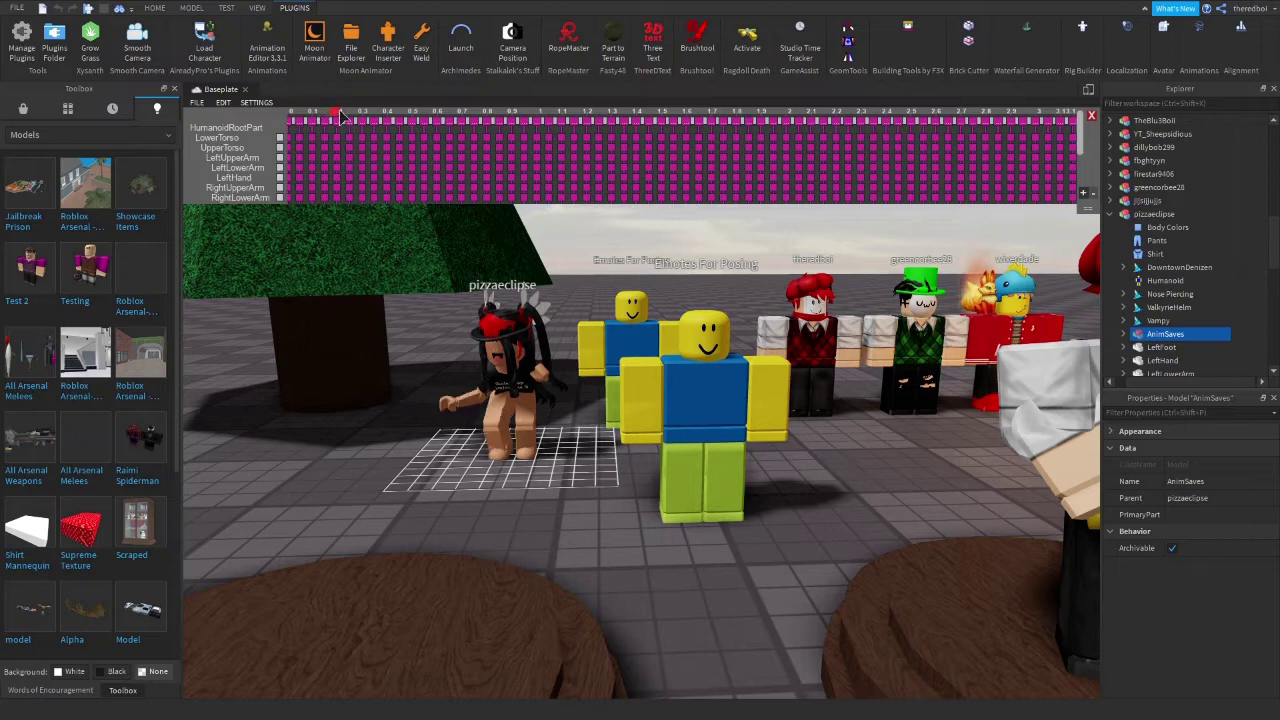
Duplicate the black-haired character in its emote pose, leave the animation editor and delete the unposed original.
{"action": "left_click", "coordinate": [1162, 214]}
{"action": "key", "text": "ctrl+d"}
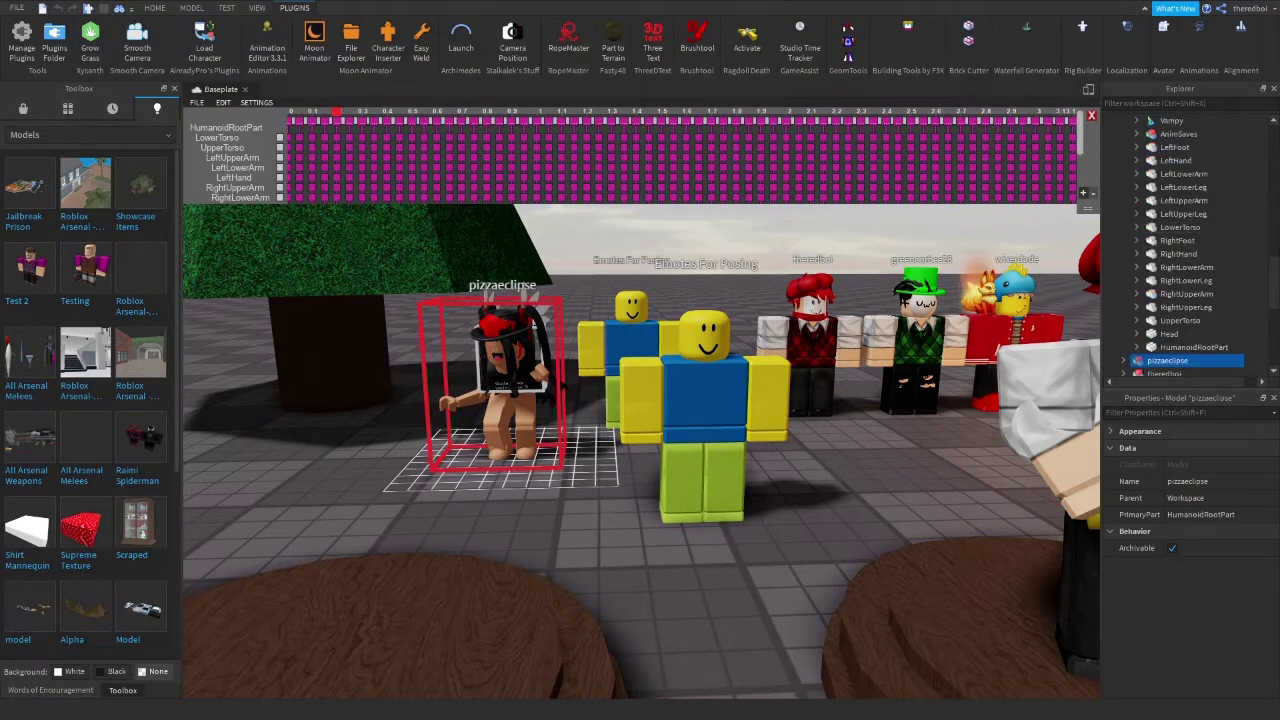
{"action": "left_click_drag", "start_coordinate": [1272, 271], "coordinate": [1272, 228]}
{"action": "left_click", "coordinate": [150, 10]}
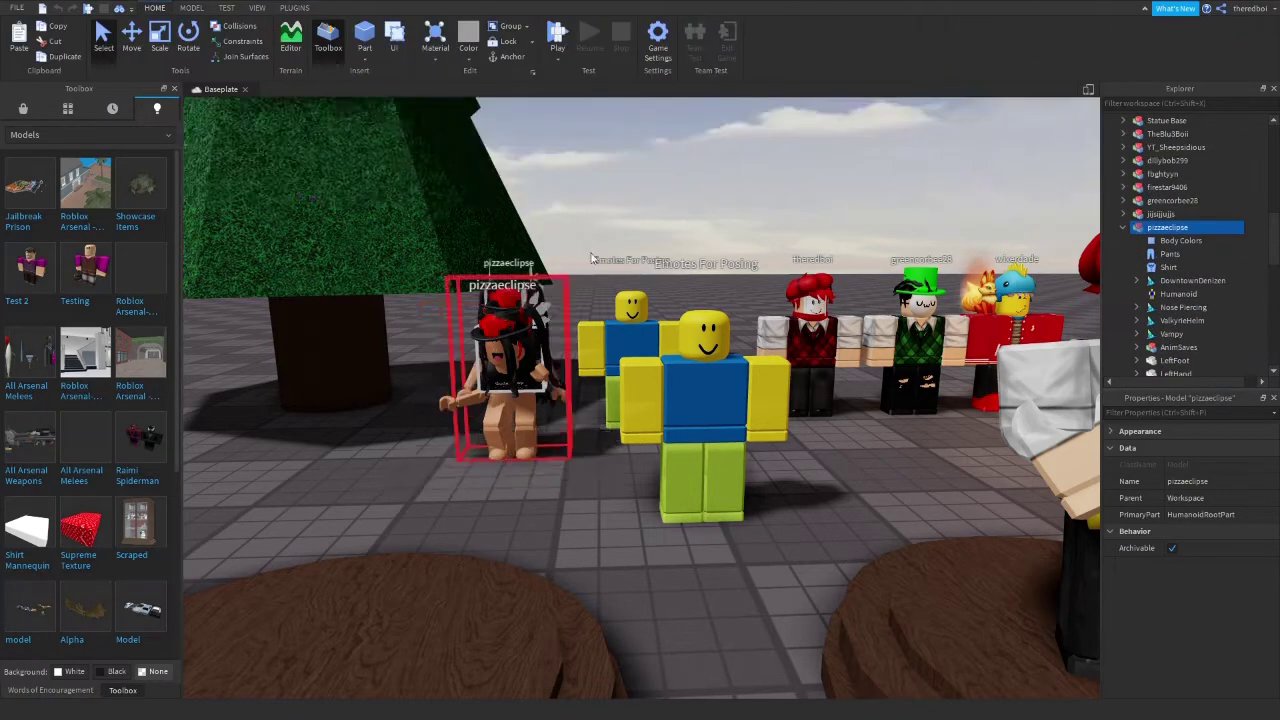
{"action": "scroll", "coordinate": [610, 290], "scroll_direction": "down", "scroll_amount": 5}
{"action": "right_click_drag", "start_coordinate": [605, 280], "coordinate": [744, 293]}
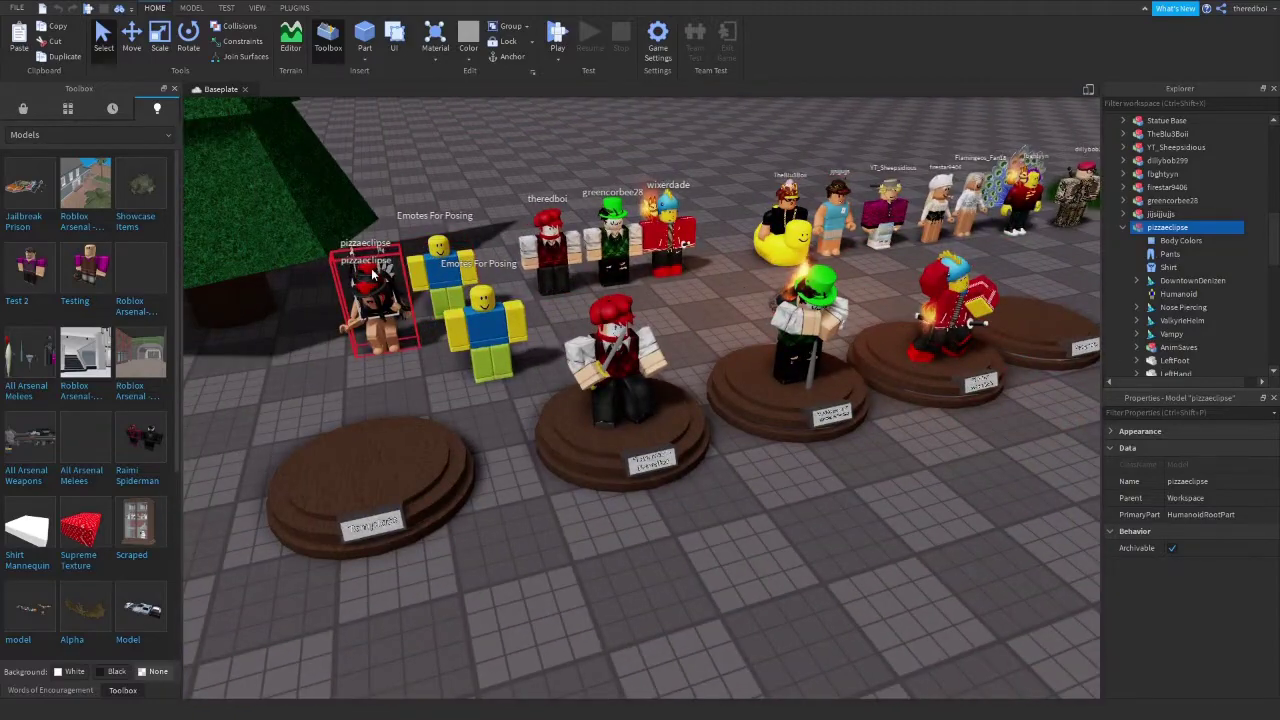
{"action": "left_click_drag", "start_coordinate": [379, 289], "coordinate": [278, 332]}
{"action": "key", "text": "Delete"}
Place the posed black-haired character on the blank pedestal beside the red-jacketed statue.
{"action": "key", "text": "d"}
{"action": "left_click_drag", "start_coordinate": [375, 318], "coordinate": [512, 353]}
{"action": "left_click", "coordinate": [592, 370]}
{"action": "scroll", "coordinate": [592, 370], "scroll_direction": "up", "scroll_amount": 4}
{"action": "right_click_drag", "start_coordinate": [592, 370], "coordinate": [604, 320]}
{"action": "scroll", "coordinate": [650, 360], "scroll_direction": "down", "scroll_amount": 4}
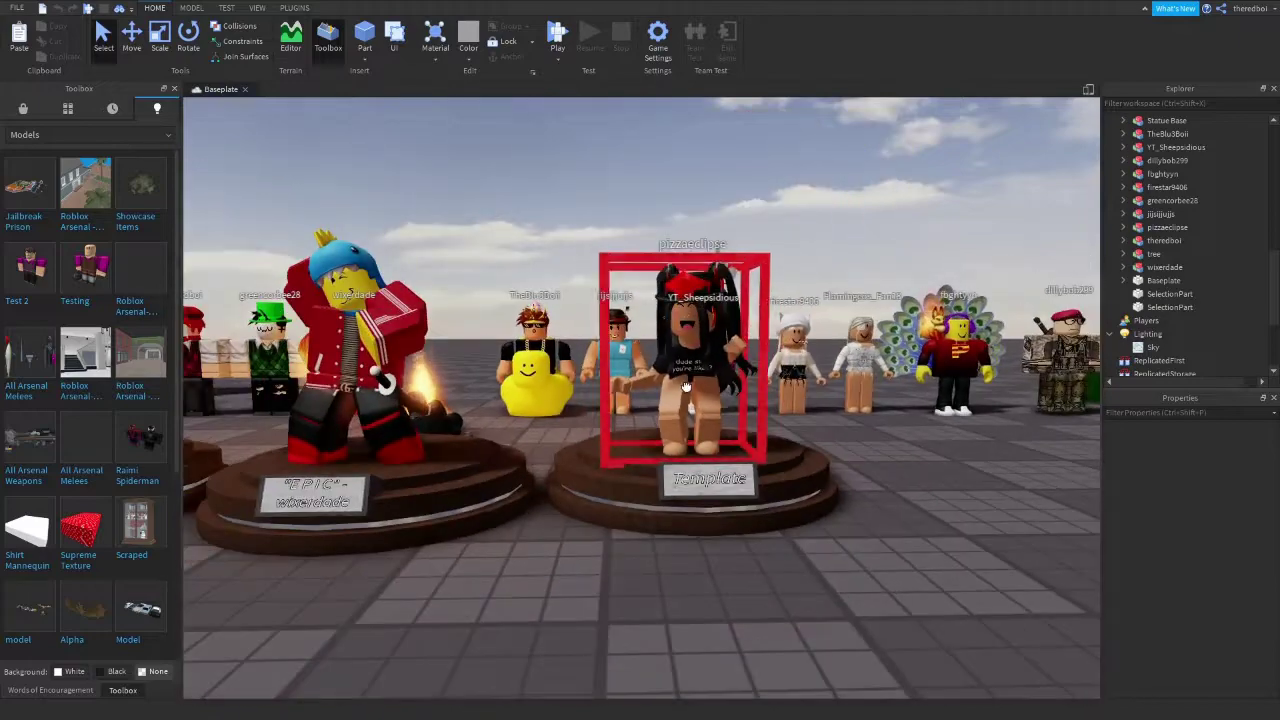
Clear the model name of the posed black-haired character to remove its floating name tag.
{"action": "left_click", "coordinate": [685, 370]}
{"action": "left_click", "coordinate": [1235, 482]}
{"action": "left_click", "coordinate": [819, 578]}
{"action": "right_click_drag", "start_coordinate": [819, 578], "coordinate": [803, 592]}
{"action": "key", "text": "s"}
Set the plaque text on the black-haired statue's base to "i don't speak bread." followed by a dash and the player's username.
{"action": "left_click", "coordinate": [734, 442]}
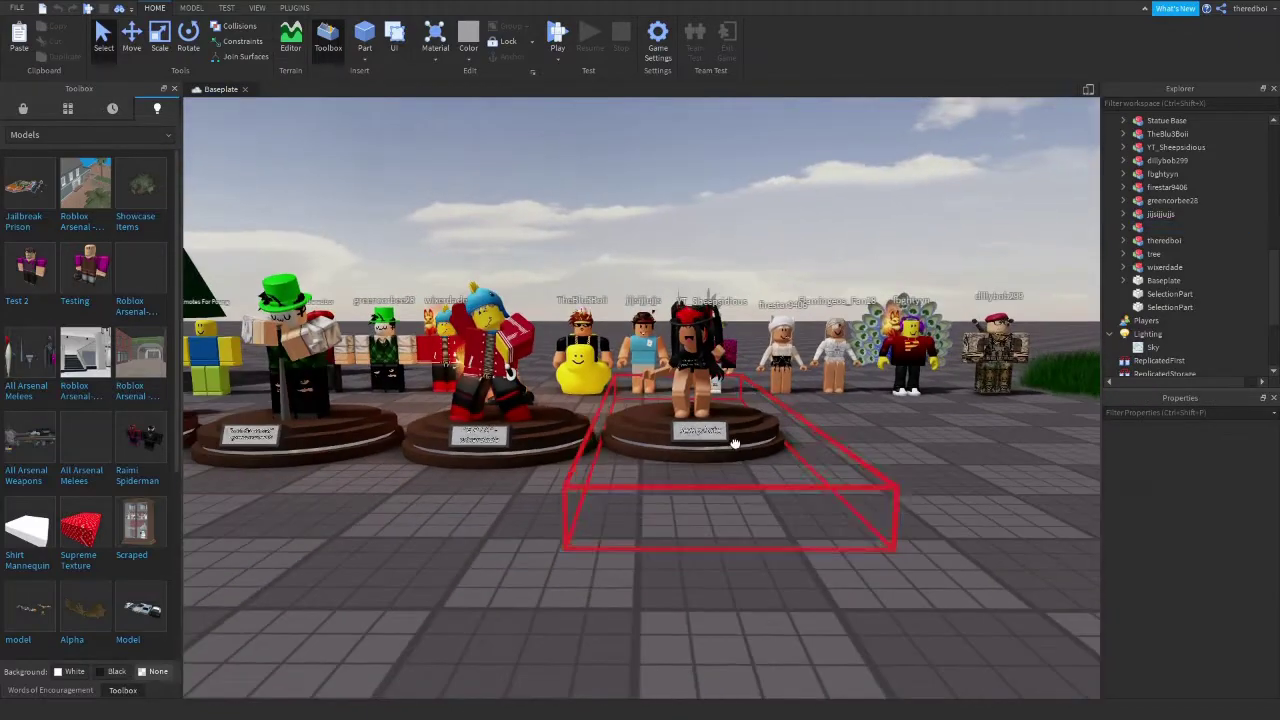
{"action": "left_click", "coordinate": [1123, 121]}
{"action": "left_click", "coordinate": [1172, 241]}
{"action": "left_click_drag", "start_coordinate": [1274, 482], "coordinate": [1275, 605]}
{"action": "left_click", "coordinate": [1248, 602]}
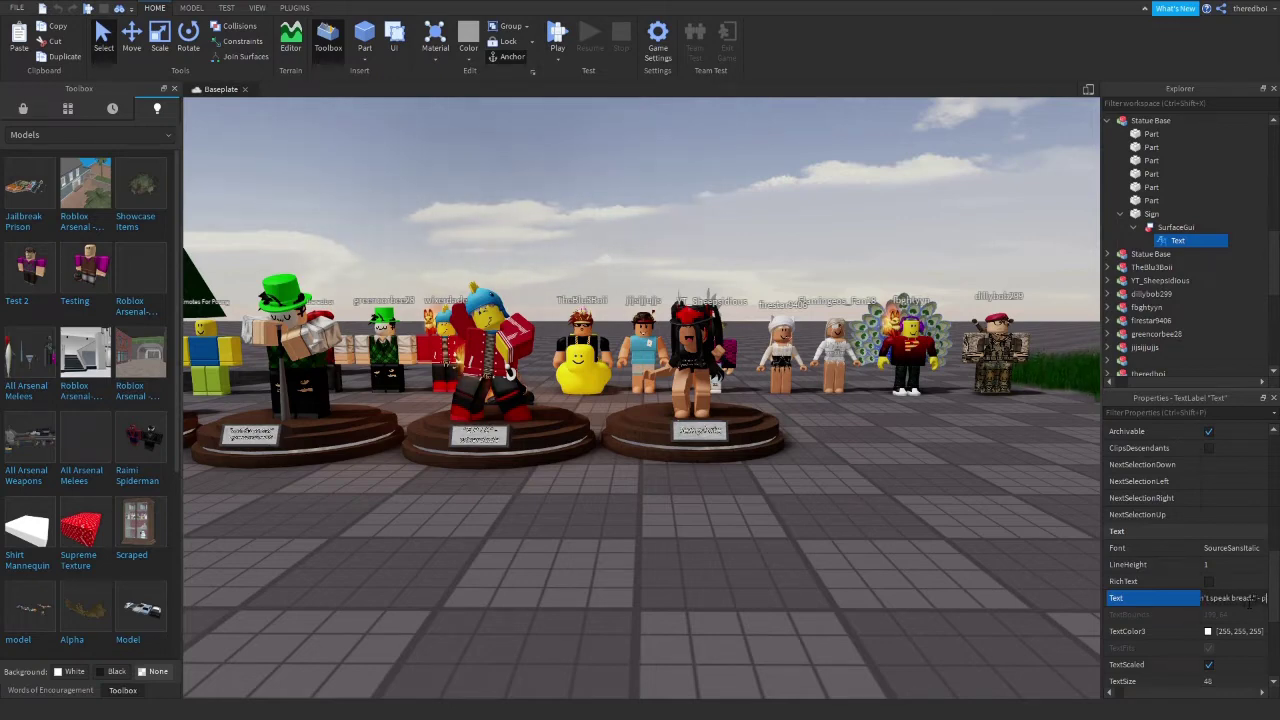
{"action": "right_click_drag", "start_coordinate": [972, 543], "coordinate": [907, 554]}
{"action": "key", "text": "w"}
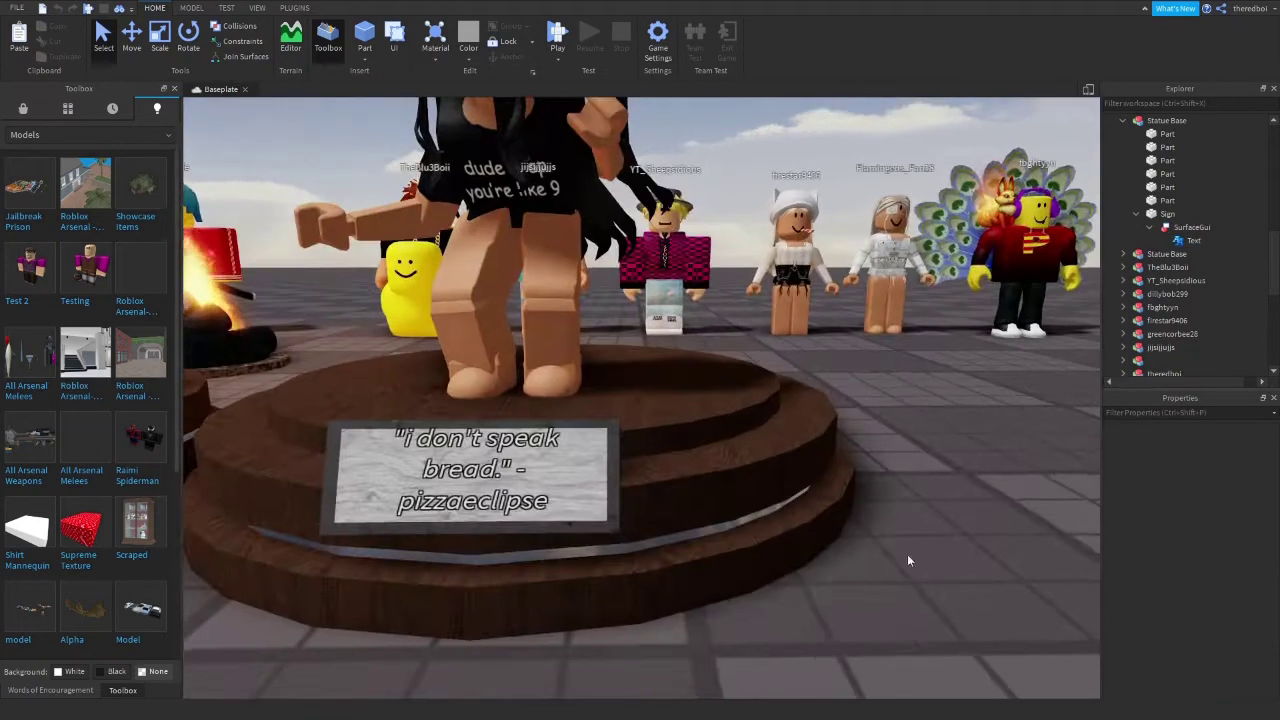
Nudge the plaque sign slightly with the Move tool on the black-haired statue's base.
{"action": "key", "text": "a"}
{"action": "left_click", "coordinate": [1190, 215]}
{"action": "left_click", "coordinate": [132, 38]}
{"action": "left_click_drag", "start_coordinate": [652, 322], "coordinate": [651, 330]}
{"action": "right_click_drag", "start_coordinate": [680, 417], "coordinate": [690, 440]}
{"action": "left_click_drag", "start_coordinate": [643, 484], "coordinate": [646, 494]}
{"action": "left_click", "coordinate": [798, 559]}
Group the black-haired character with its statue base and name the group with the player's username followed by "Statue".
{"action": "scroll", "coordinate": [798, 559], "scroll_direction": "down", "scroll_amount": 7}
{"action": "left_click", "coordinate": [706, 426]}
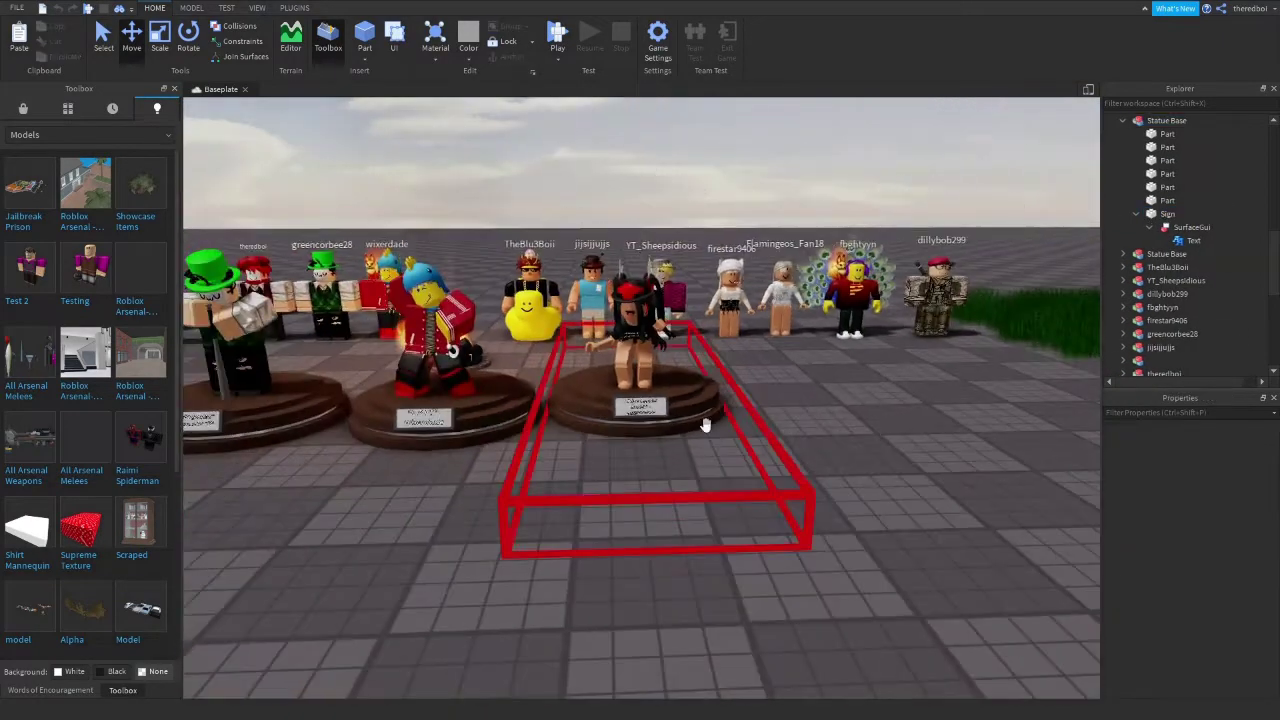
{"action": "left_click", "coordinate": [647, 377], "text": "ctrl"}
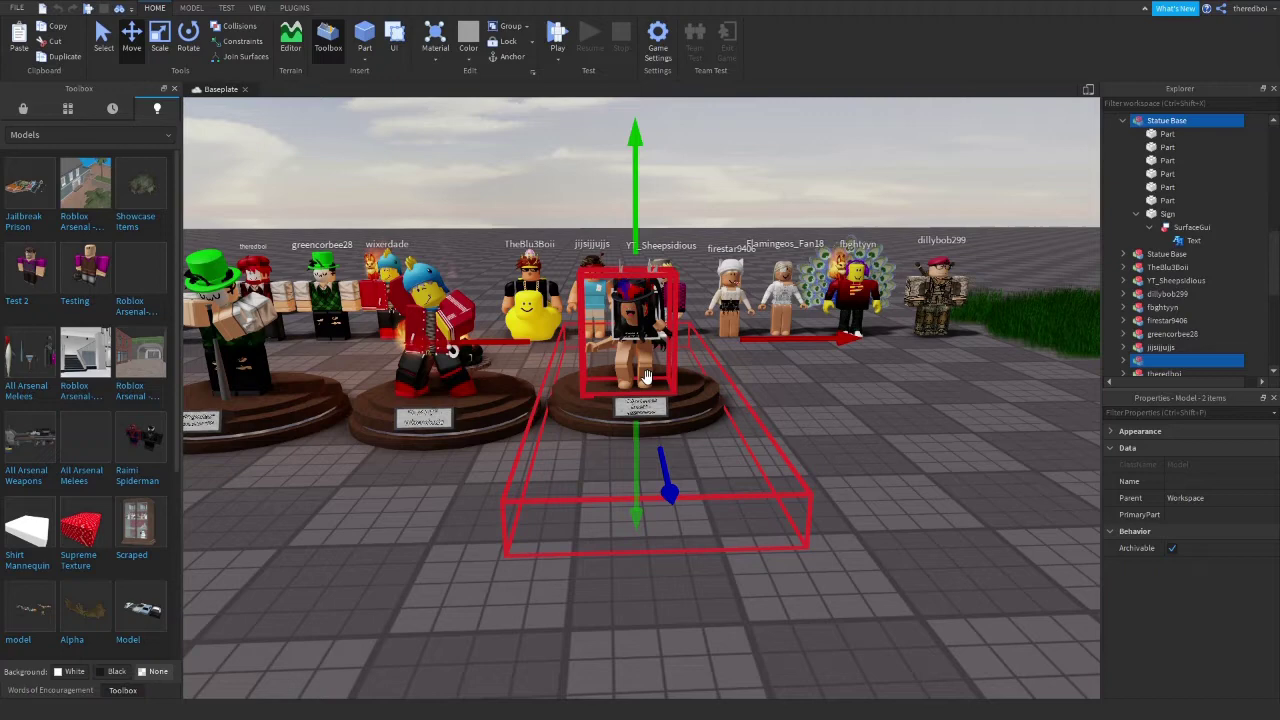
{"action": "right_click", "coordinate": [649, 379]}
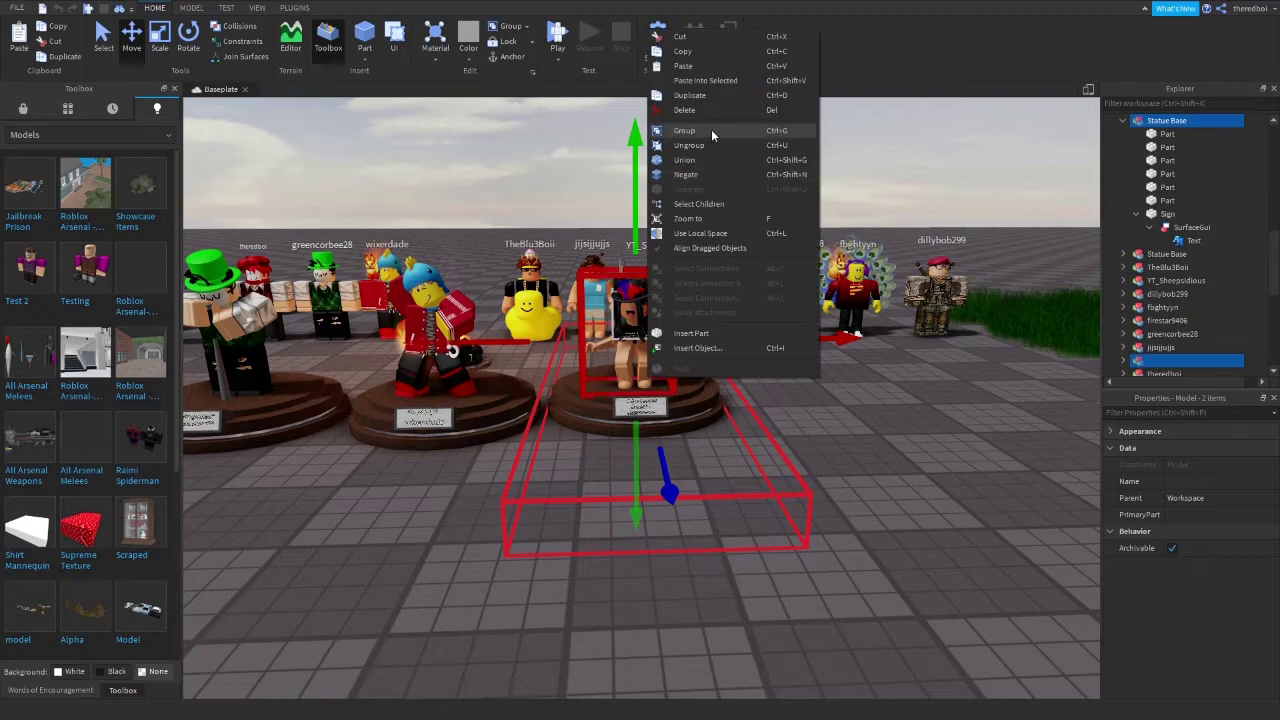
{"action": "left_click", "coordinate": [711, 131]}
{"action": "scroll", "coordinate": [940, 305], "scroll_direction": "down", "scroll_amount": 1}
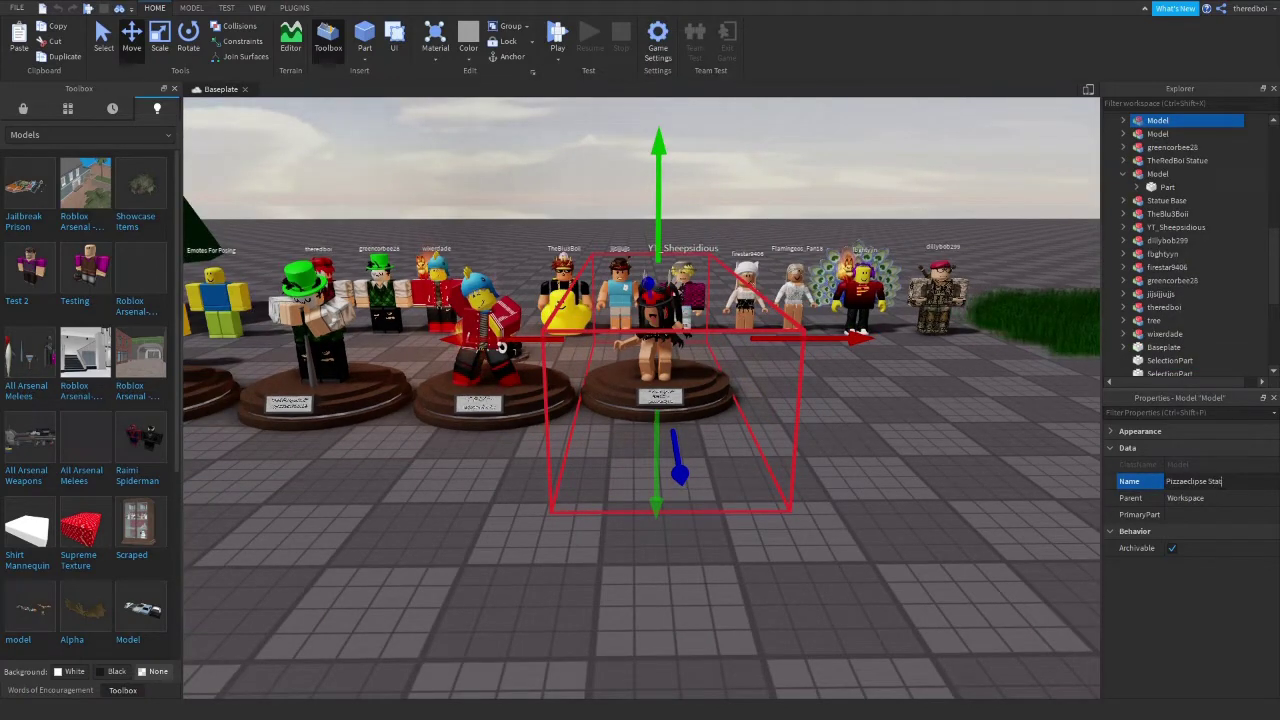
{"action": "type", "text": "ue"}
{"action": "key", "text": "Return"}
Rename the red-jacketed statue's model to its player's username plus "Statue", and capitalize the username naming the green-hatted statue's model.
{"action": "left_click", "coordinate": [487, 335]}
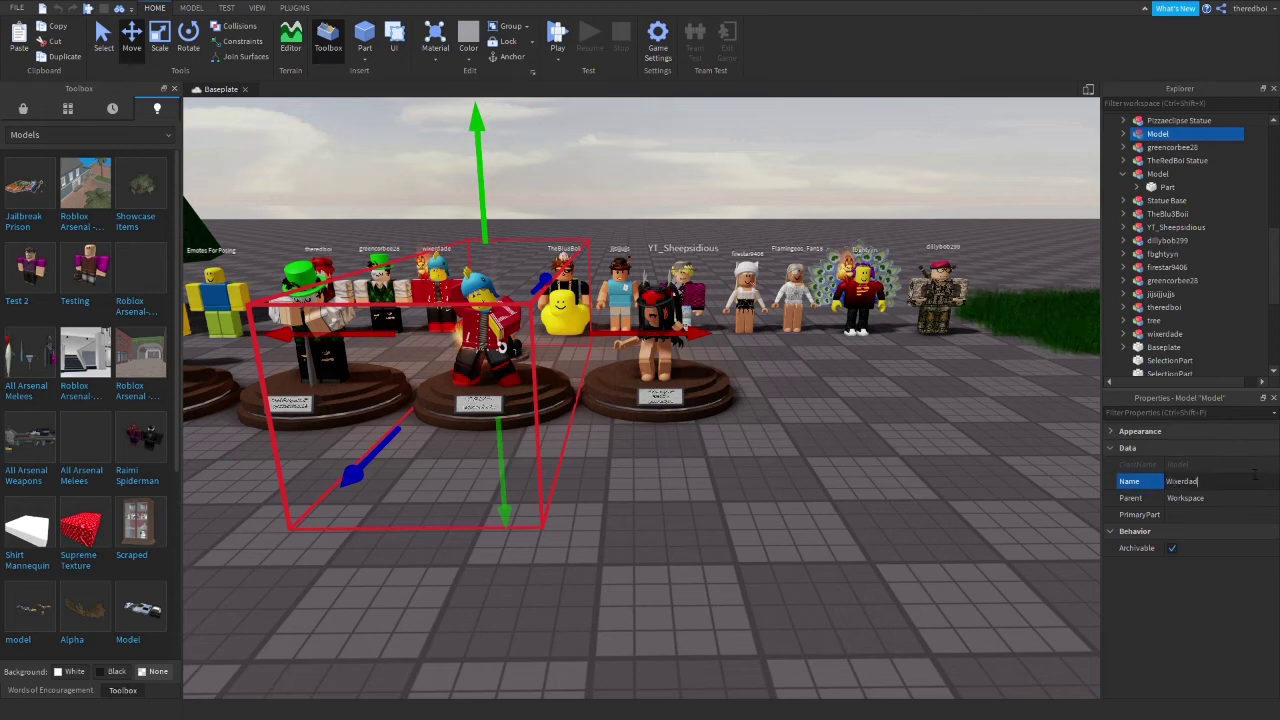
{"action": "left_click", "coordinate": [997, 559]}
{"action": "key", "text": "a"}
{"action": "key", "text": "w"}
{"action": "left_click", "coordinate": [510, 332]}
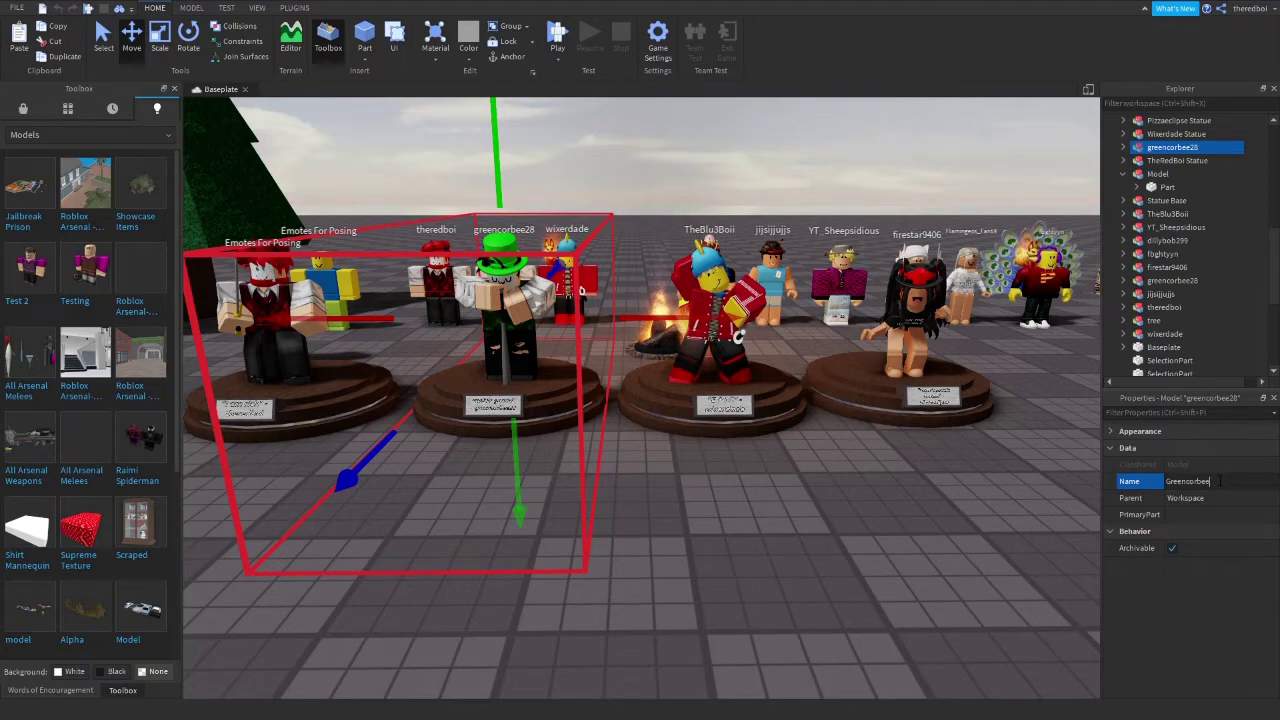
{"action": "left_click", "coordinate": [980, 585]}
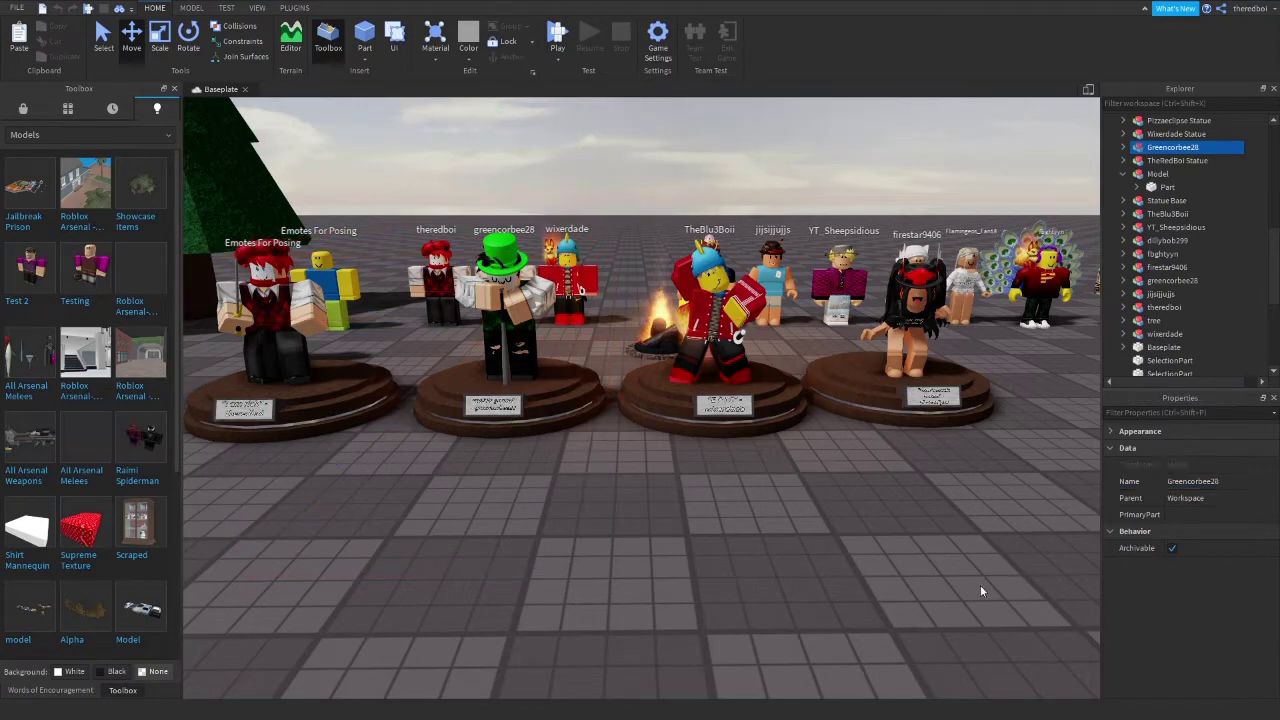
Place the blue-shirted character on the blank pedestal beside the black-haired statue.
{"action": "right_click_drag", "start_coordinate": [980, 585], "coordinate": [800, 440]}
{"action": "key", "text": "w"}
{"action": "key", "text": "a"}
{"action": "scroll", "coordinate": [522, 380], "scroll_direction": "down", "scroll_amount": 5}
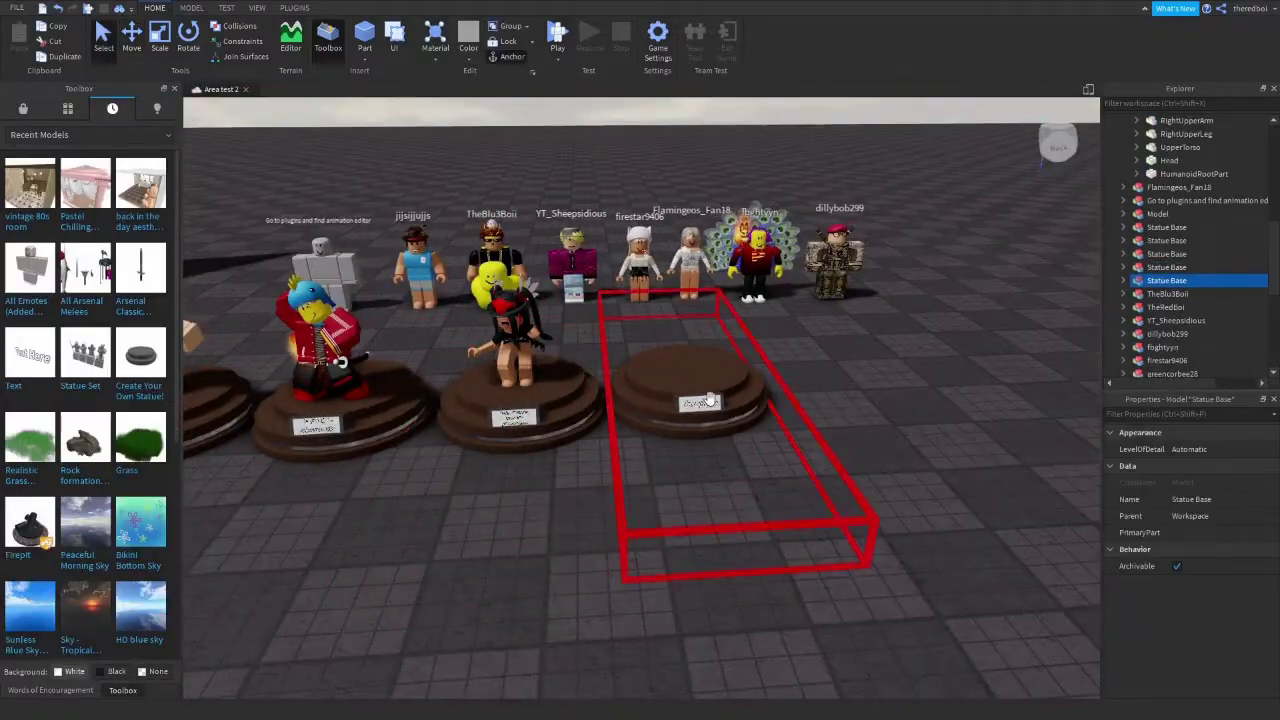
{"action": "left_click", "coordinate": [417, 262]}
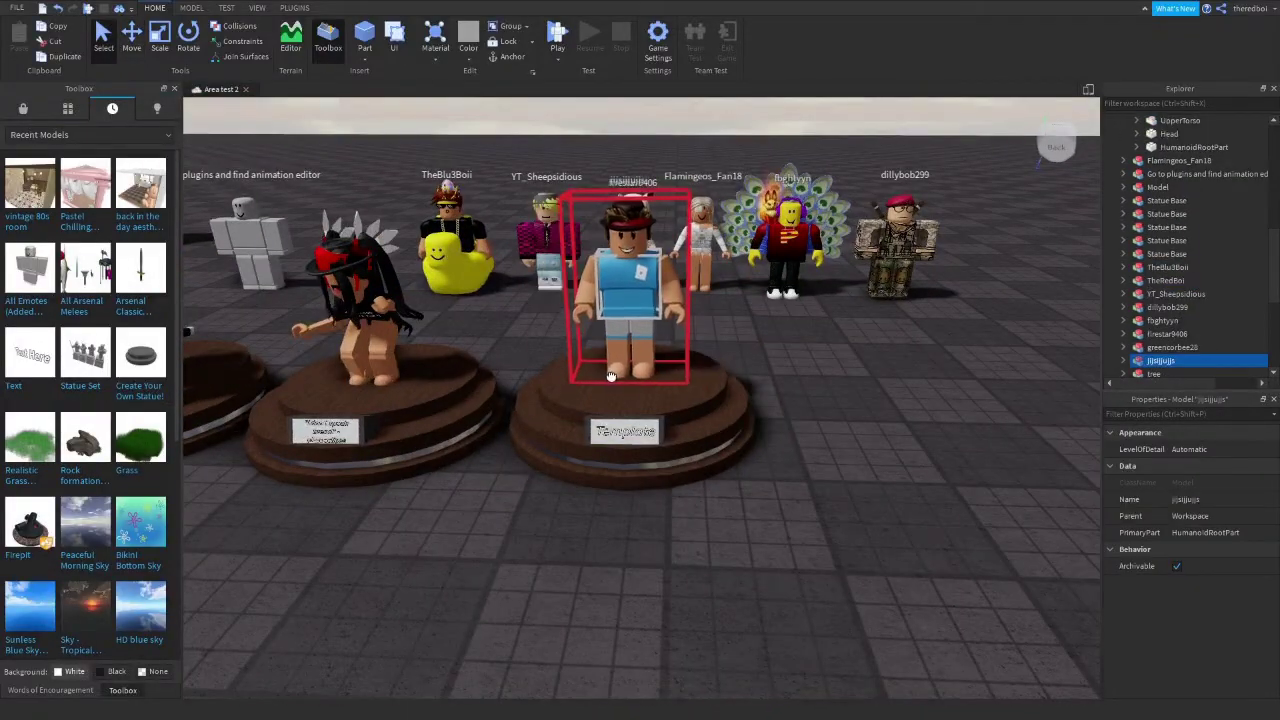
{"action": "left_click", "coordinate": [920, 384]}
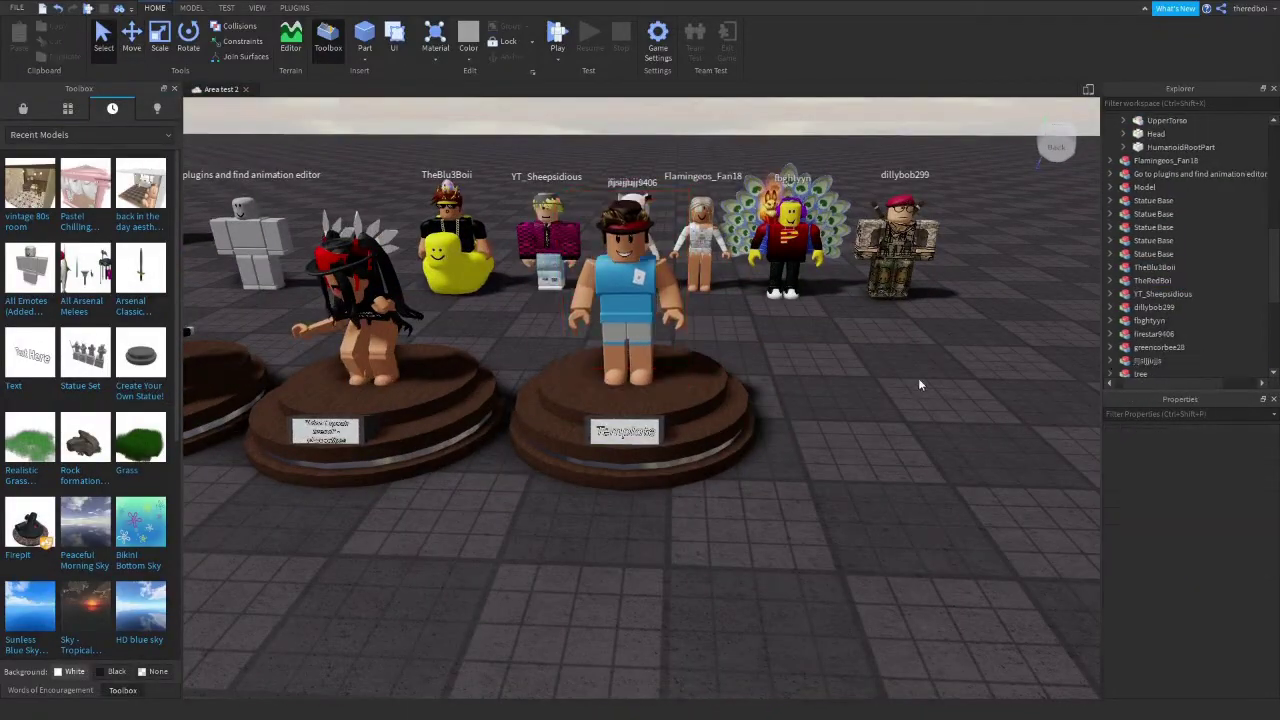
Copy the AnimSaves model from the grey animation dummy and paste it into the blue-shirted character.
{"action": "left_click", "coordinate": [1110, 360]}
{"action": "left_click_drag", "start_coordinate": [1265, 254], "coordinate": [1274, 267]}
{"action": "left_click", "coordinate": [1119, 308]}
{"action": "left_click", "coordinate": [1158, 349]}
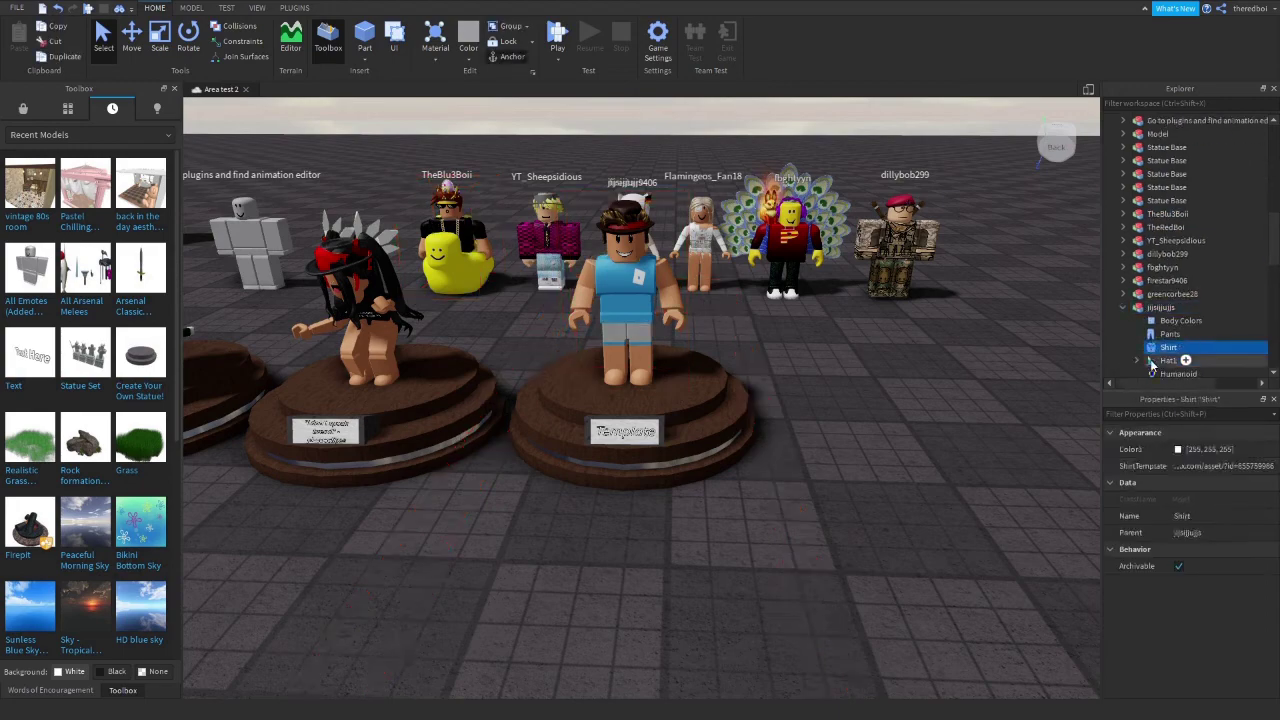
{"action": "left_click", "coordinate": [903, 472]}
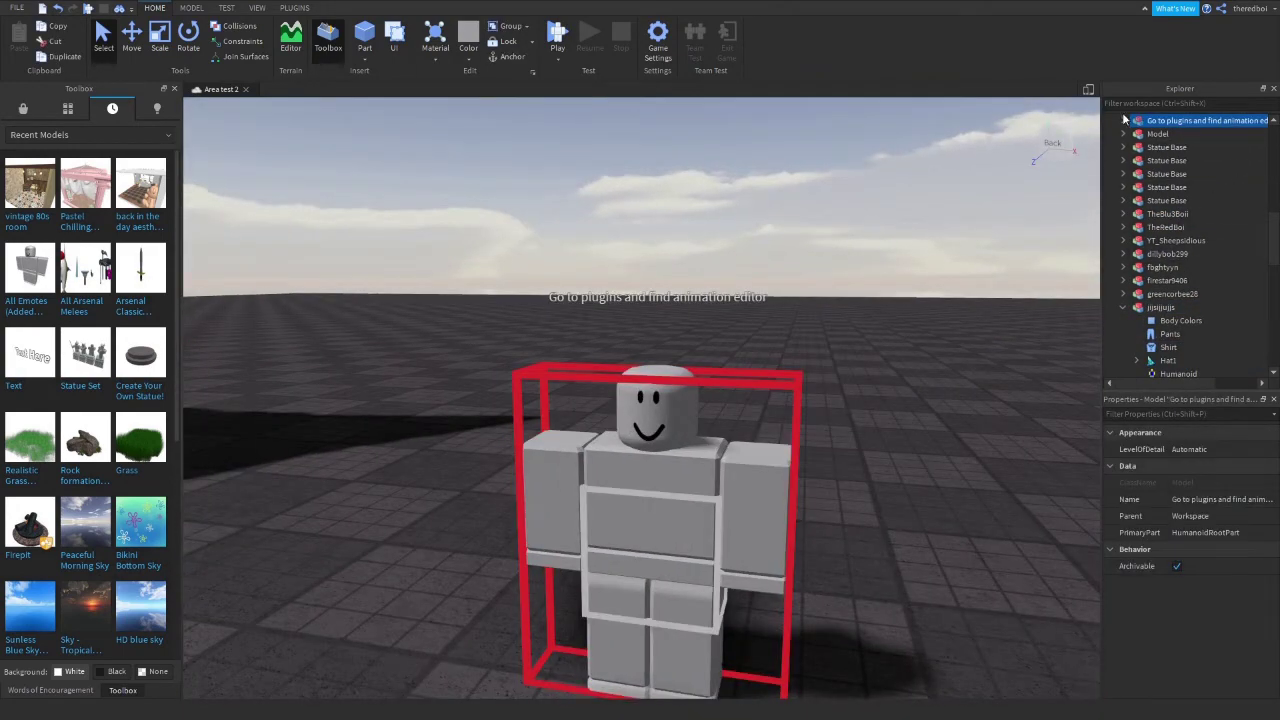
{"action": "left_click", "coordinate": [1123, 119]}
{"action": "left_click", "coordinate": [1136, 147]}
{"action": "left_click", "coordinate": [1136, 147]}
{"action": "left_click", "coordinate": [1154, 146]}
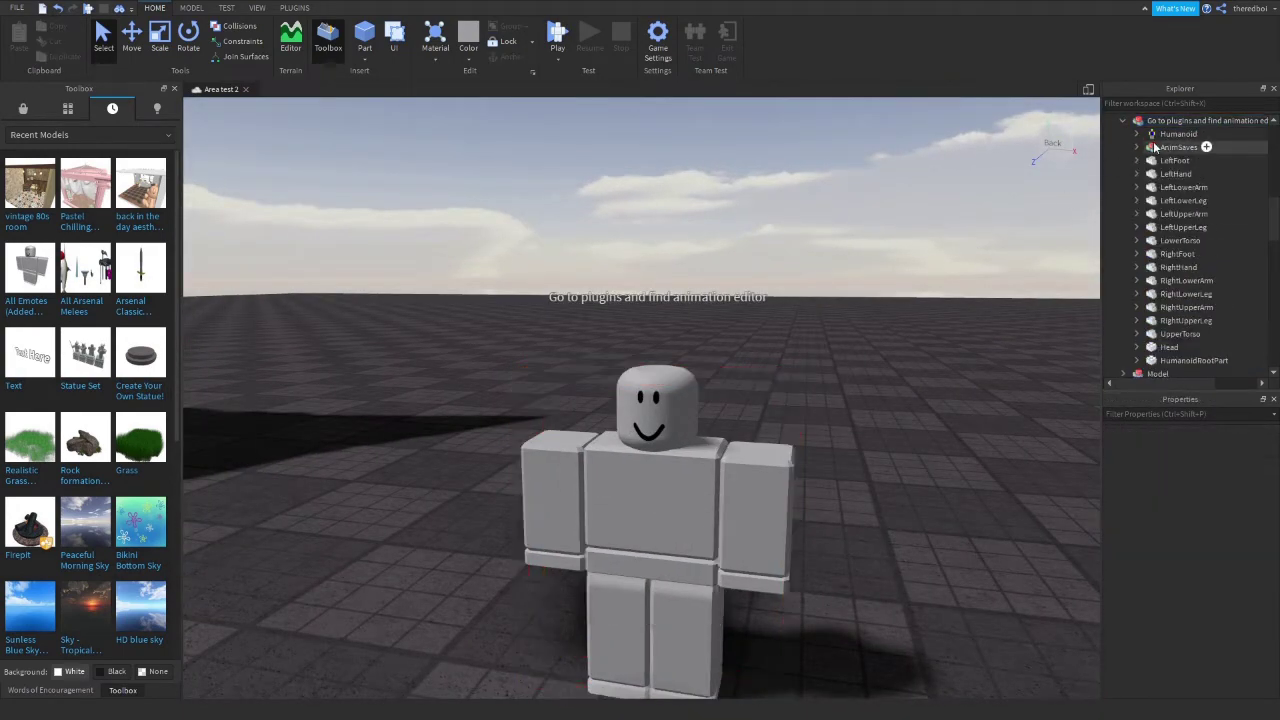
{"action": "left_click", "coordinate": [1160, 147]}
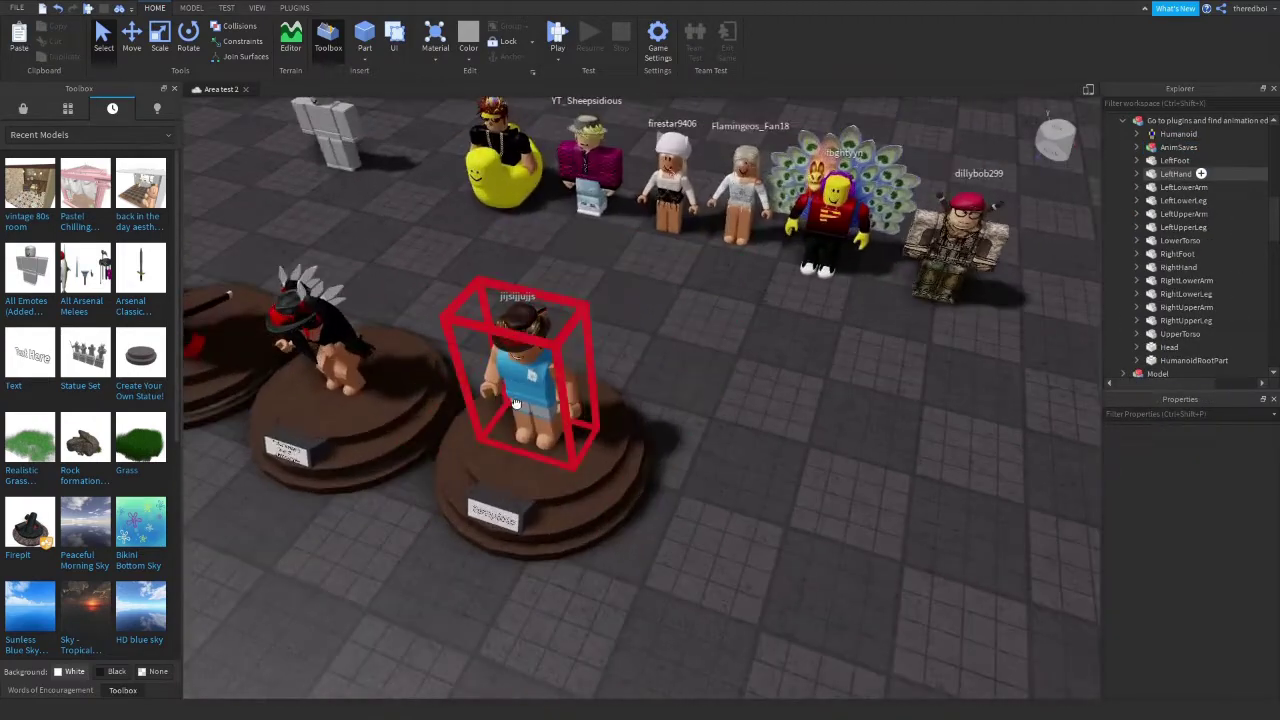
{"action": "right_click", "coordinate": [514, 407]}
{"action": "left_click", "coordinate": [612, 121]}
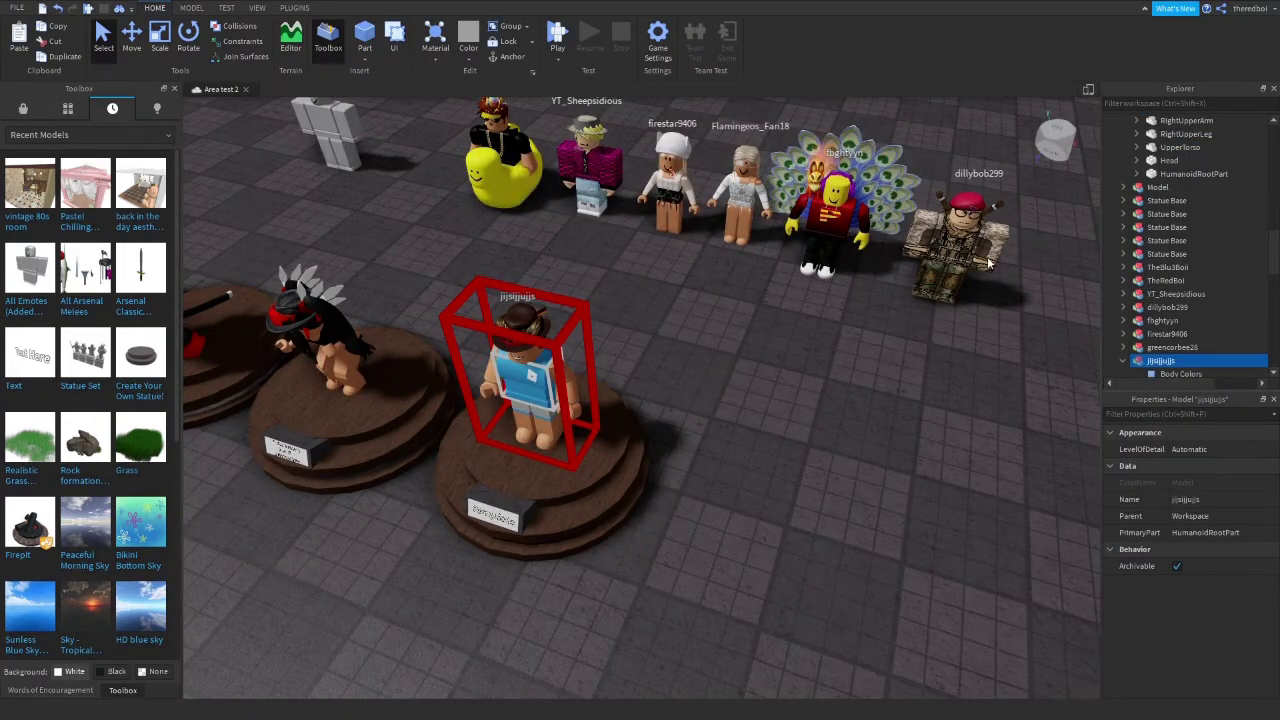
{"action": "left_click", "coordinate": [895, 442]}
Load a saved emote onto the blue-shirted character in the Animation Editor.
{"action": "scroll", "coordinate": [852, 463], "scroll_direction": "up", "scroll_amount": 5}
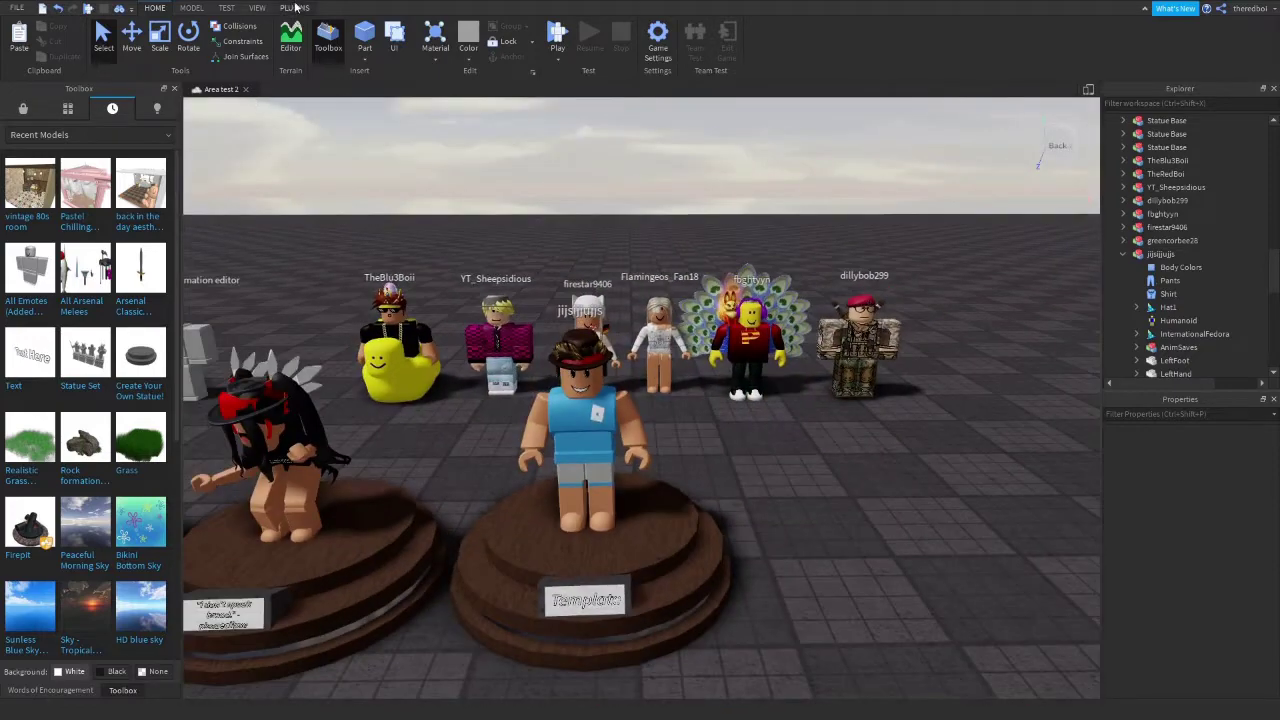
{"action": "left_click", "coordinate": [294, 8]}
{"action": "left_click", "coordinate": [267, 47]}
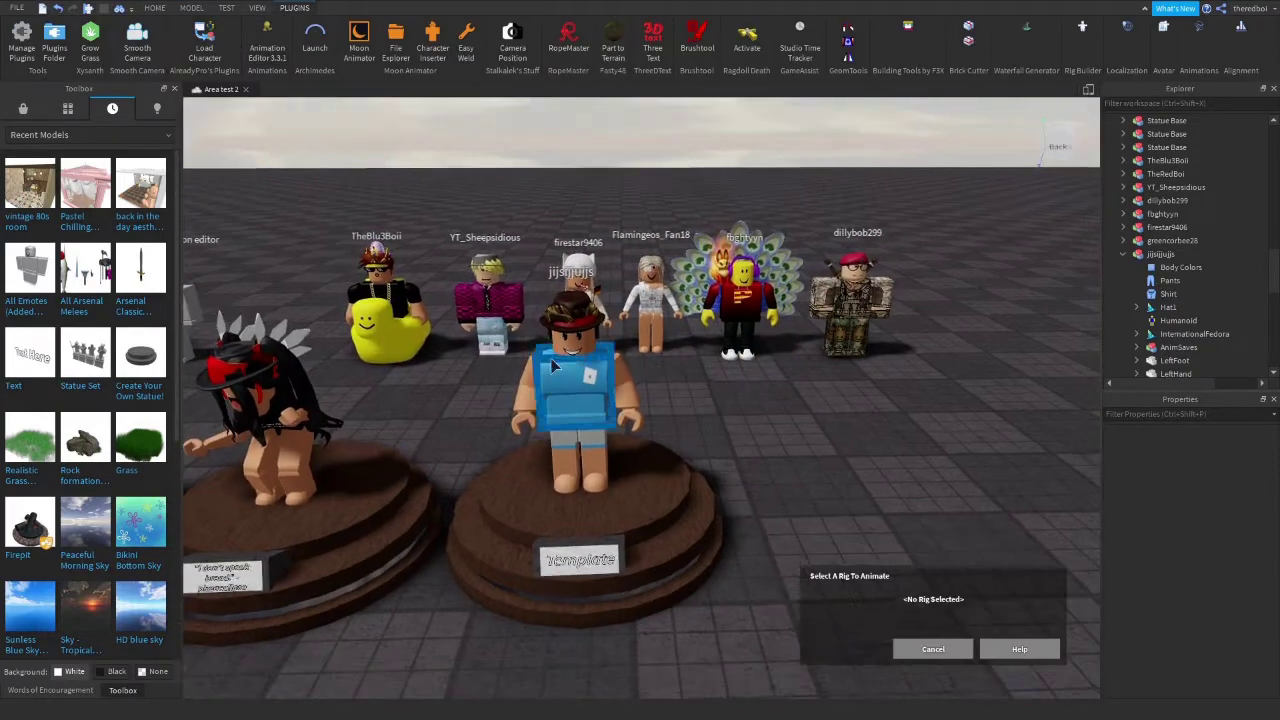
{"action": "left_click", "coordinate": [562, 388]}
{"action": "left_click", "coordinate": [846, 649]}
{"action": "left_click", "coordinate": [197, 103]}
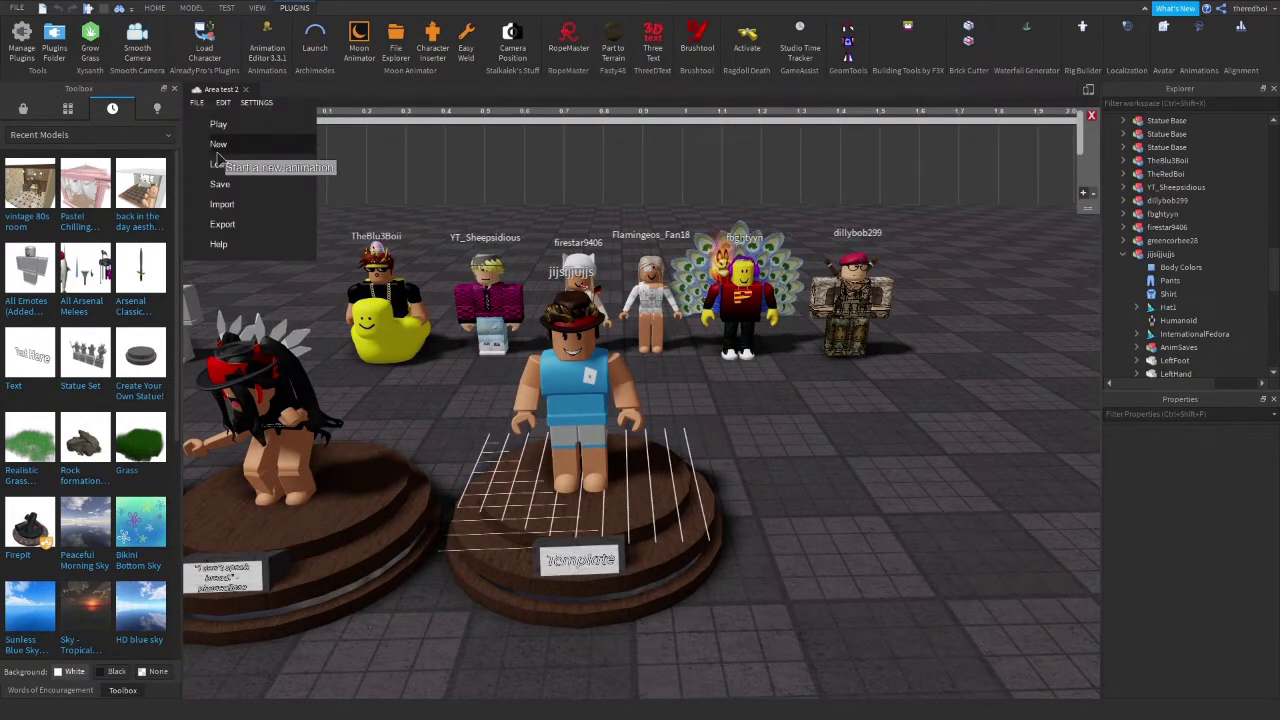
{"action": "left_click", "coordinate": [222, 164]}
{"action": "scroll", "coordinate": [287, 430], "scroll_direction": "down", "scroll_amount": 8}
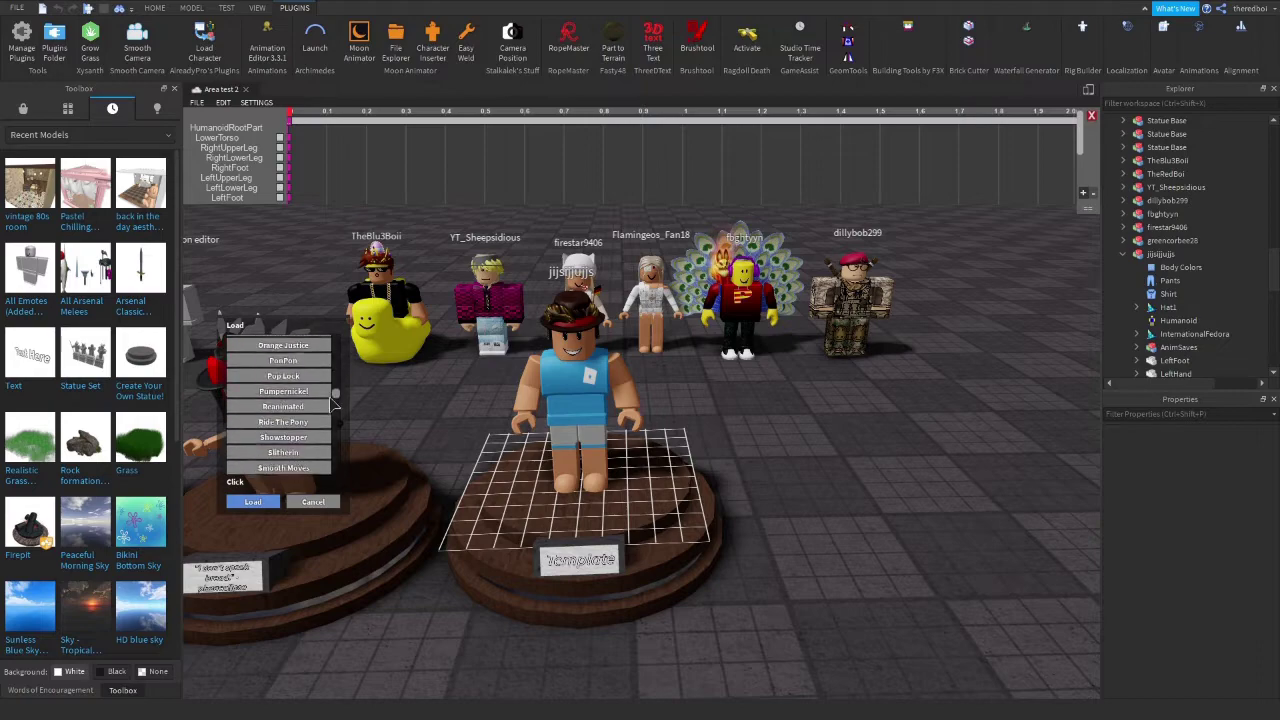
{"action": "left_click", "coordinate": [252, 503]}
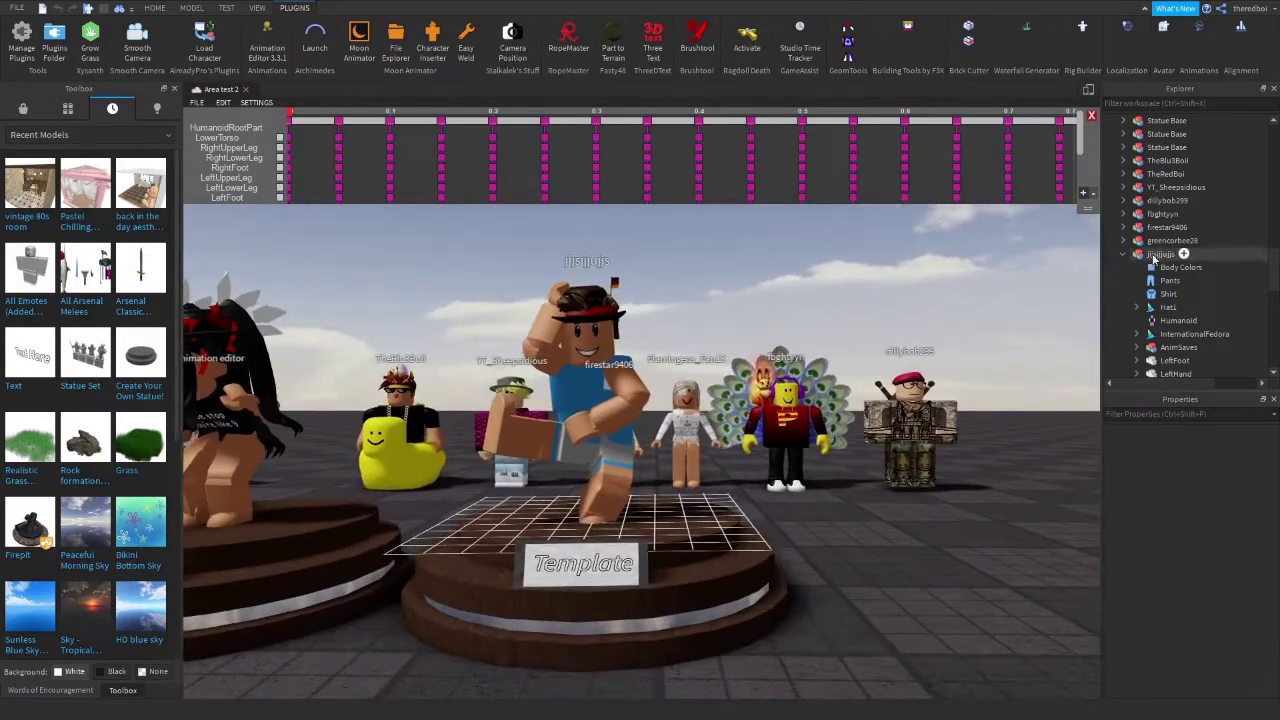
Duplicate the blue-shirted character in its emote pose, leave the animation editor and delete the unposed original.
{"action": "left_click", "coordinate": [1165, 254]}
{"action": "key", "text": "ctrl+d"}
{"action": "scroll", "coordinate": [1155, 200], "scroll_direction": "up", "scroll_amount": 4}
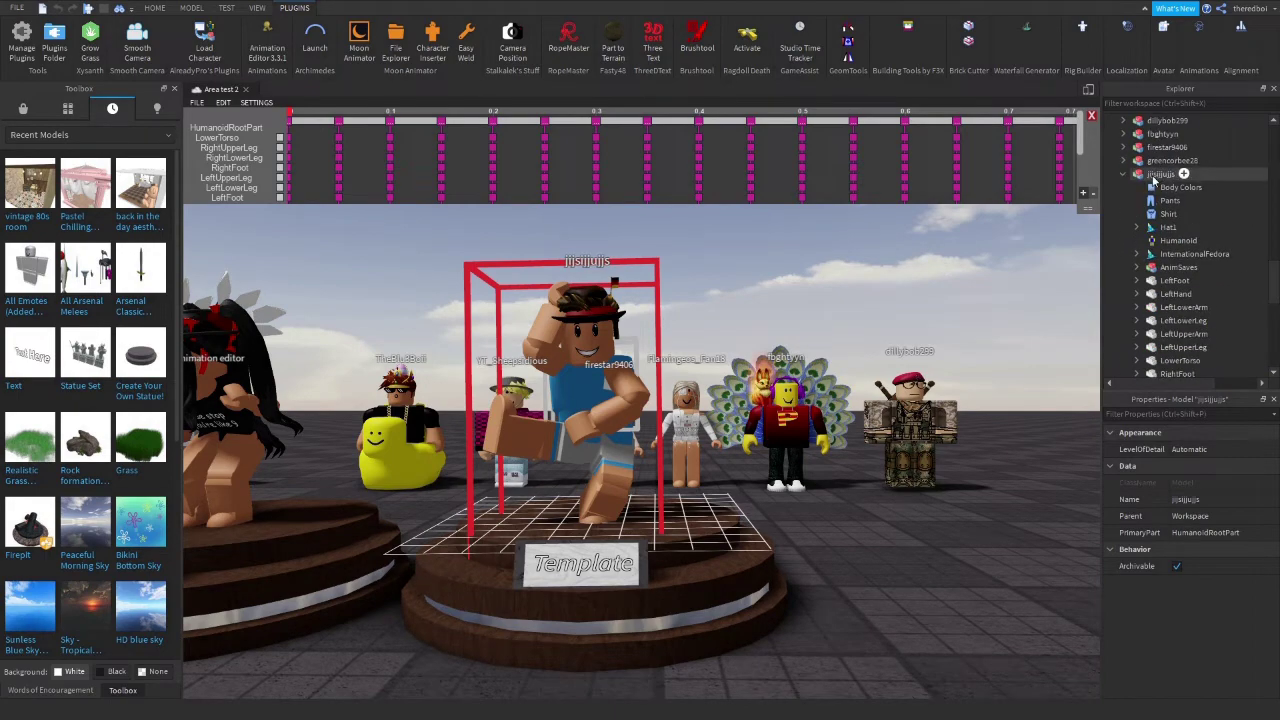
{"action": "left_click", "coordinate": [156, 8]}
{"action": "left_click", "coordinate": [104, 40]}
{"action": "right_click_drag", "start_coordinate": [585, 125], "coordinate": [616, 135]}
{"action": "key", "text": "Delete"}
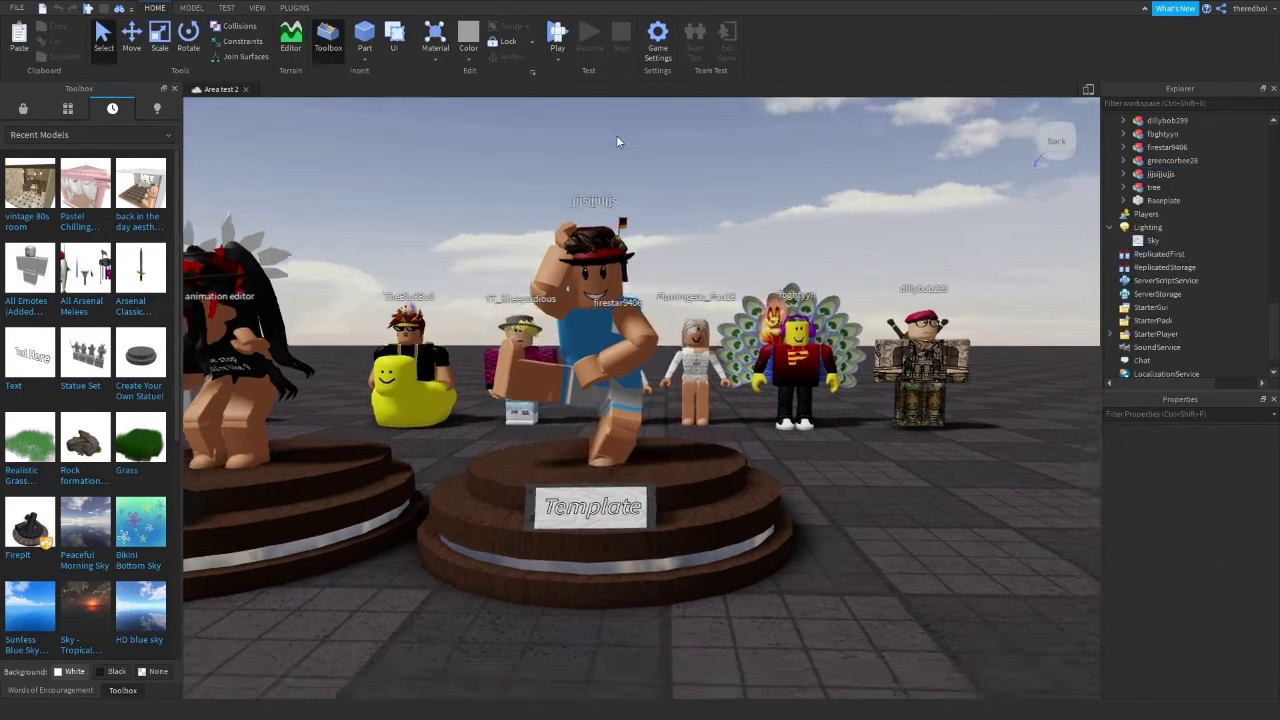
Raise the posed blue-shirted character slightly on its pedestal.
{"action": "scroll", "coordinate": [706, 358], "scroll_direction": "down", "scroll_amount": 4}
{"action": "scroll", "coordinate": [706, 358], "scroll_direction": "up", "scroll_amount": 3}
{"action": "left_click", "coordinate": [706, 350]}
{"action": "left_click", "coordinate": [131, 42]}
{"action": "left_click_drag", "start_coordinate": [687, 172], "coordinate": [688, 160]}
{"action": "left_click", "coordinate": [806, 226]}
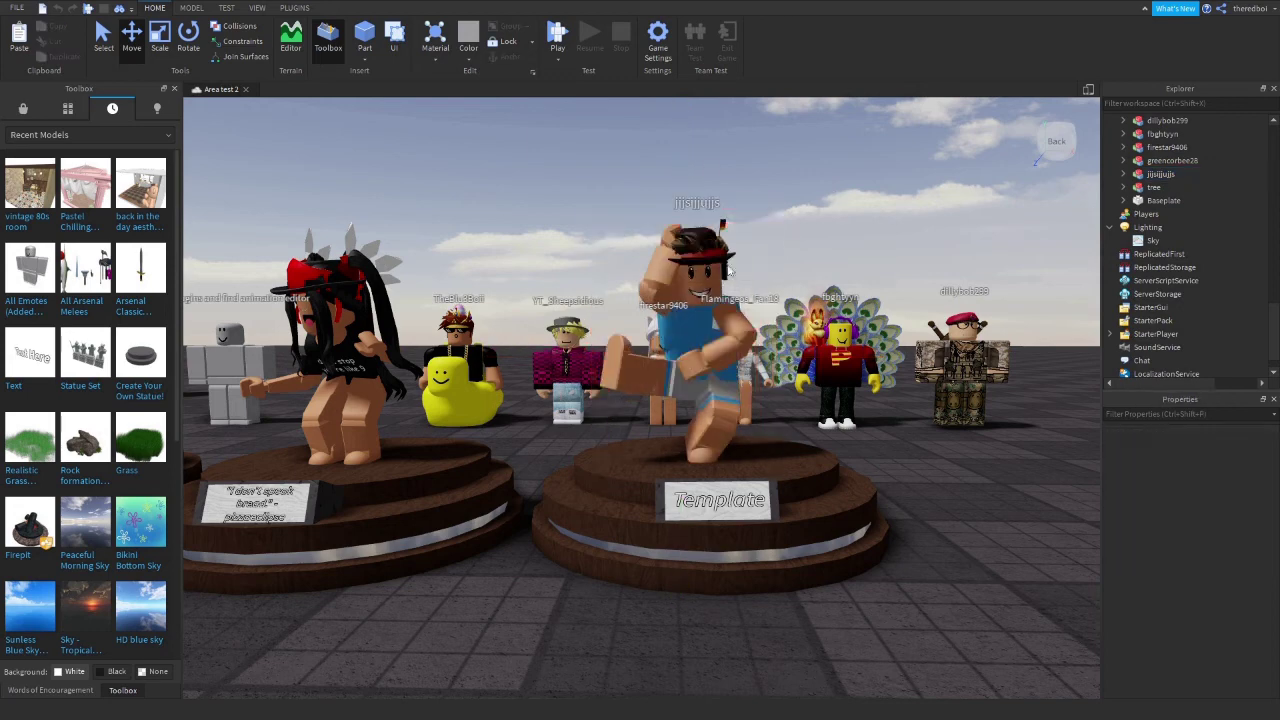
Clear the model name of the posed blue-shirted character to remove its floating name tag.
{"action": "left_click", "coordinate": [732, 282]}
{"action": "left_click", "coordinate": [1219, 502]}
{"action": "key", "text": "BackSpace"}
{"action": "key", "text": "Return"}
Set the plaque text on the blue-shirted statue's base to "we share and play" followed by a dash and the player's short name.
{"action": "left_click", "coordinate": [825, 505]}
{"action": "left_click", "coordinate": [1123, 121]}
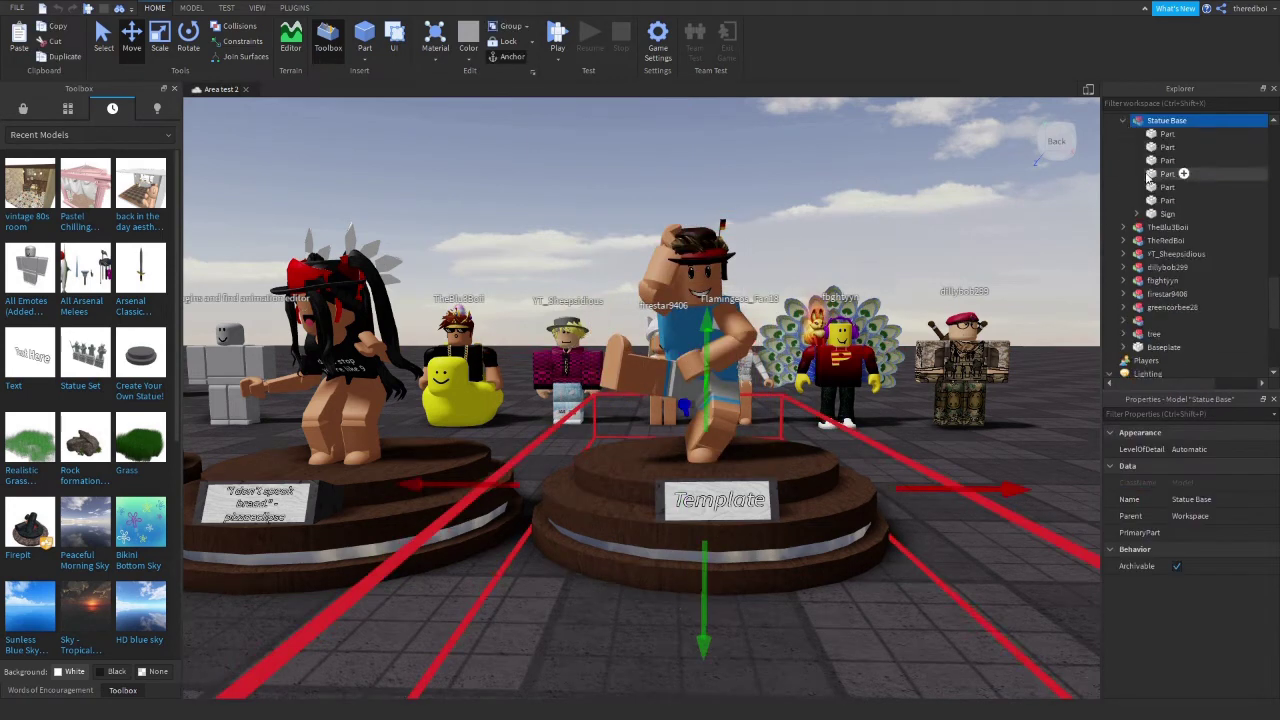
{"action": "left_click", "coordinate": [1150, 228]}
{"action": "left_click", "coordinate": [1190, 241]}
{"action": "left_click_drag", "start_coordinate": [1273, 480], "coordinate": [1272, 604]}
{"action": "left_click", "coordinate": [1242, 583]}
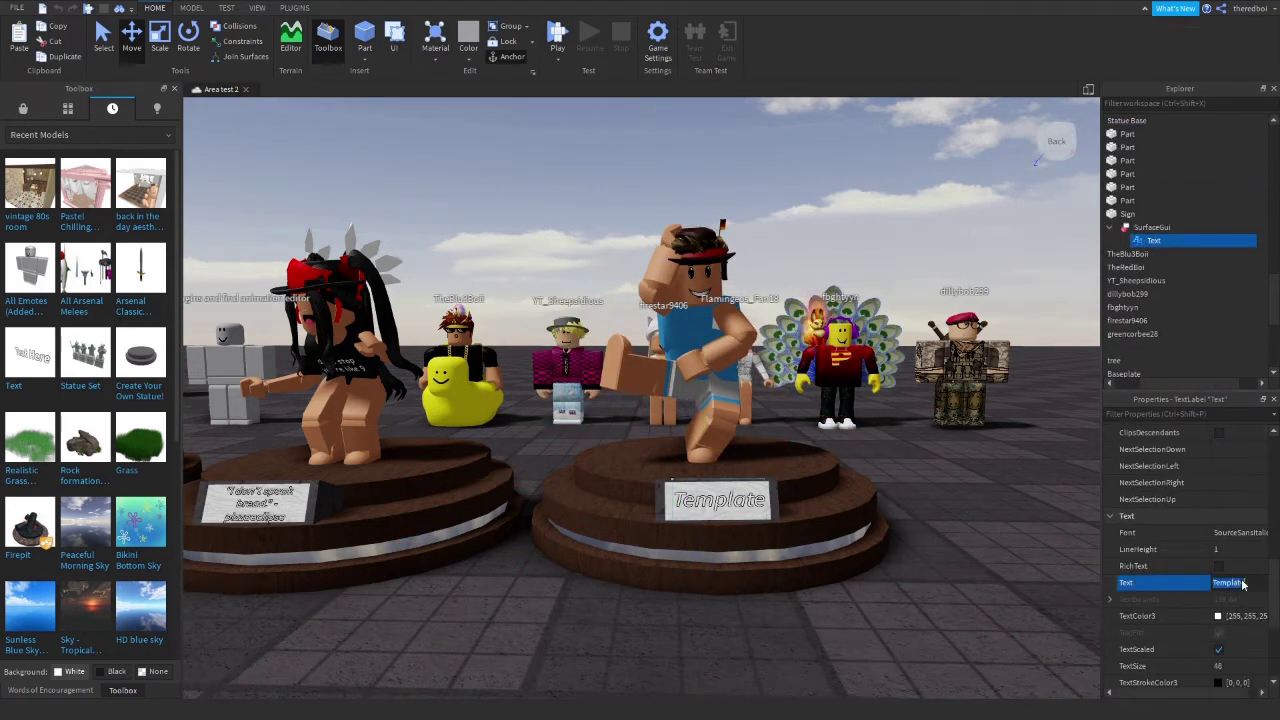
{"action": "type", "text": "\" - j"}
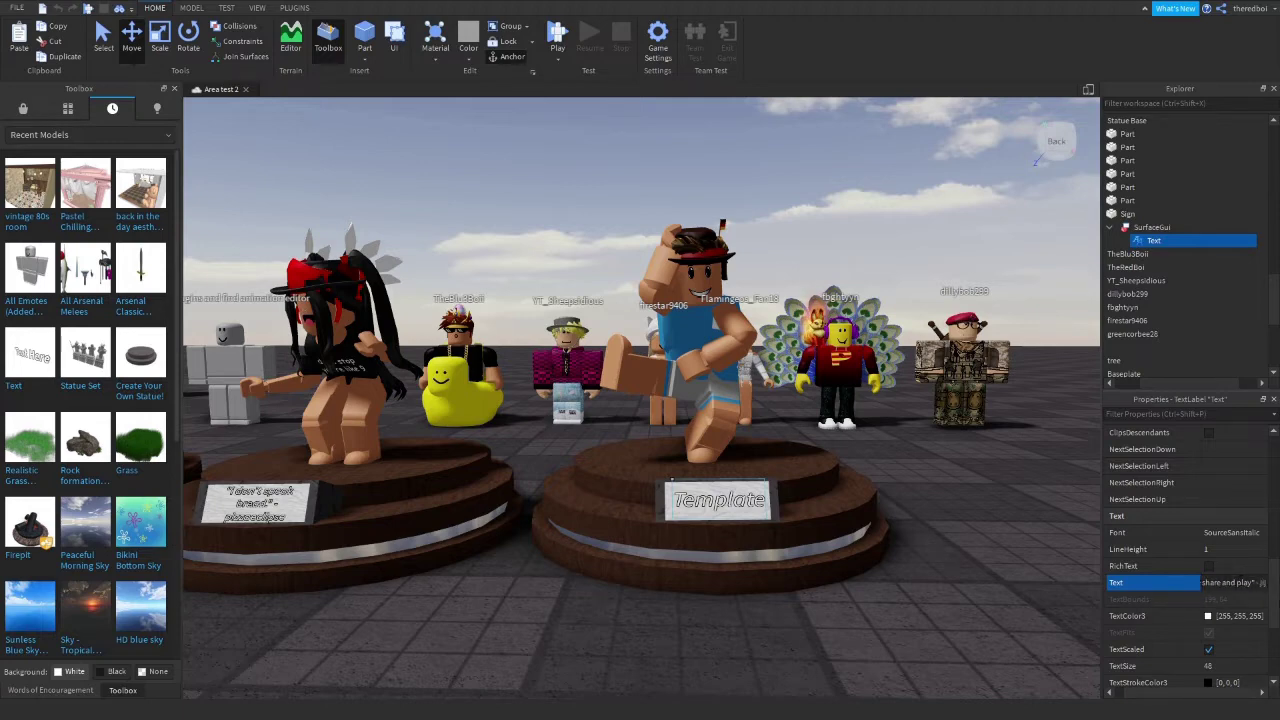
{"action": "key", "text": "Return"}
{"action": "left_click_drag", "start_coordinate": [1273, 594], "coordinate": [1272, 484]}
{"action": "mouse_move", "coordinate": [1154, 391]}
{"action": "left_mouse_down"}
{"action": "mouse_move", "coordinate": [1175, 380]}
{"action": "mouse_move", "coordinate": [1150, 373]}
{"action": "left_mouse_up"}
{"action": "left_click_drag", "start_coordinate": [1273, 289], "coordinate": [1273, 235]}
{"action": "left_click", "coordinate": [673, 322]}
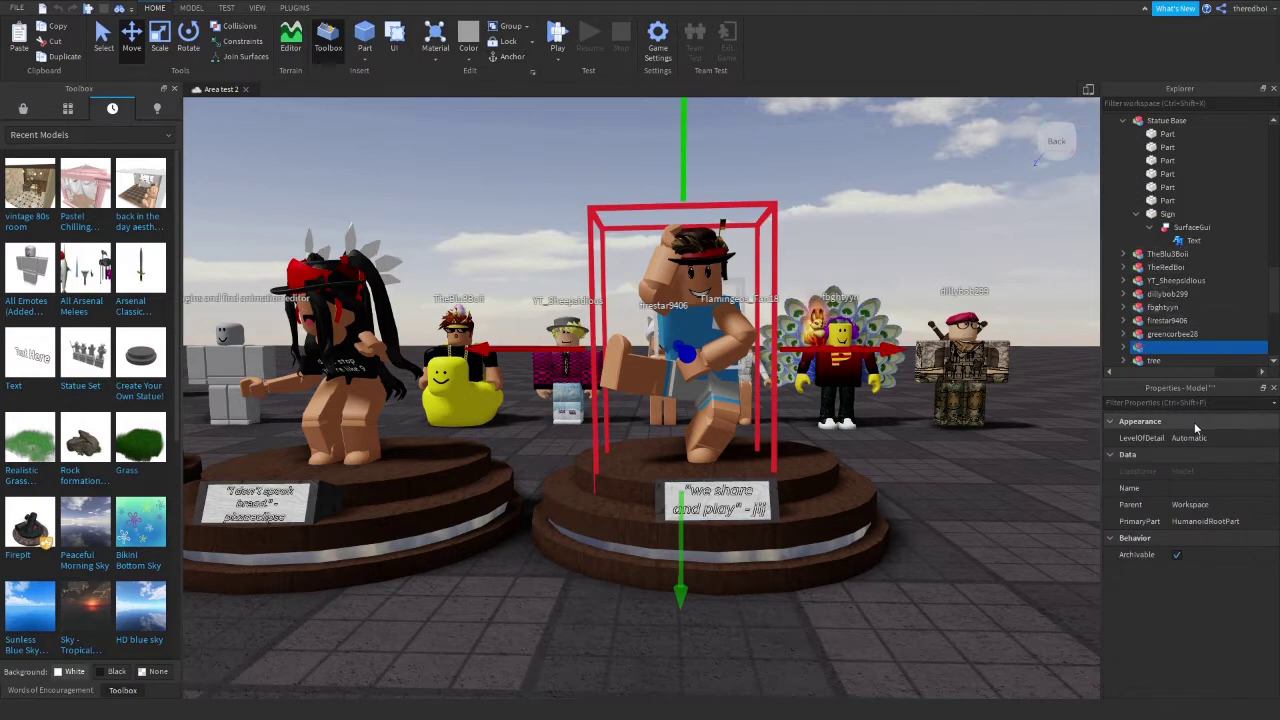
{"action": "left_click", "coordinate": [938, 573]}
{"action": "scroll", "coordinate": [938, 573], "scroll_direction": "down", "scroll_amount": 4}
{"action": "scroll", "coordinate": [734, 446], "scroll_direction": "up", "scroll_amount": 3}
{"action": "left_click", "coordinate": [709, 430]}
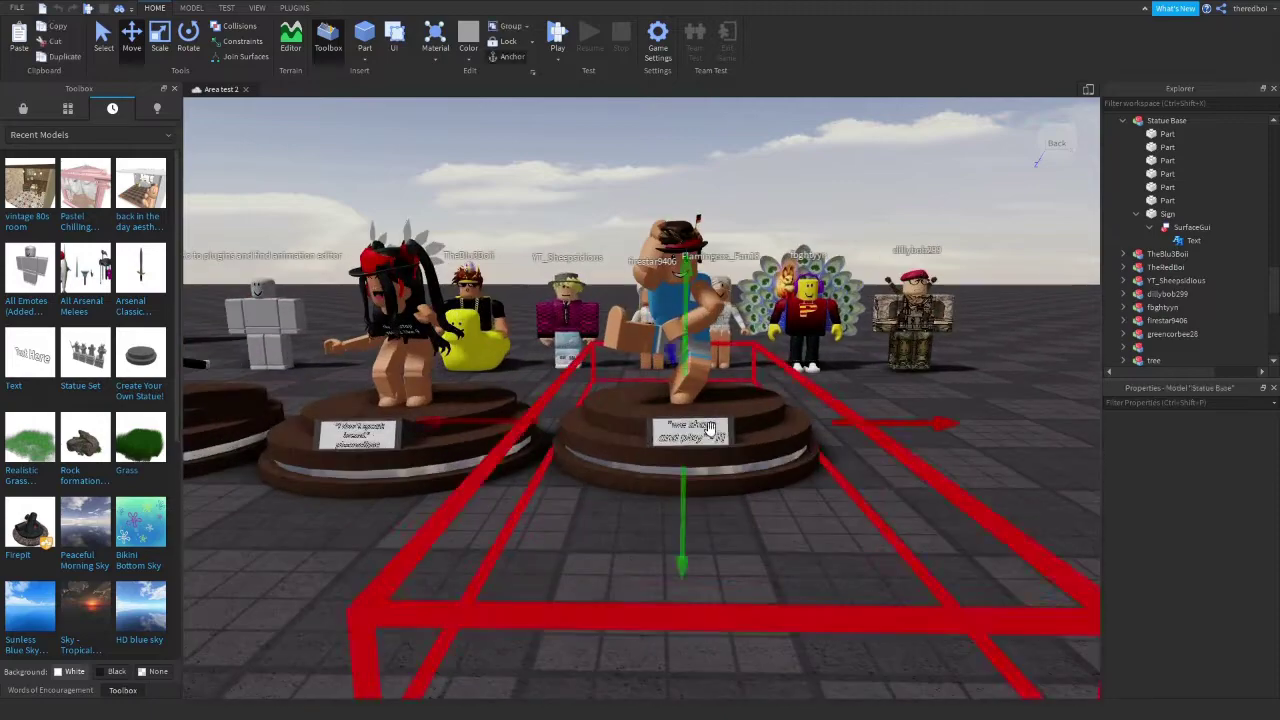
{"action": "right_click_drag", "start_coordinate": [709, 430], "coordinate": [712, 520]}
Duplicate the blank statue base at the far end of the row and place the copy beside the blue-shirted statue.
{"action": "scroll", "coordinate": [720, 420], "scroll_direction": "down", "scroll_amount": 4}
{"action": "left_click", "coordinate": [757, 335]}
{"action": "key", "text": "s"}
{"action": "key", "text": "a"}
{"action": "left_click", "coordinate": [704, 322]}
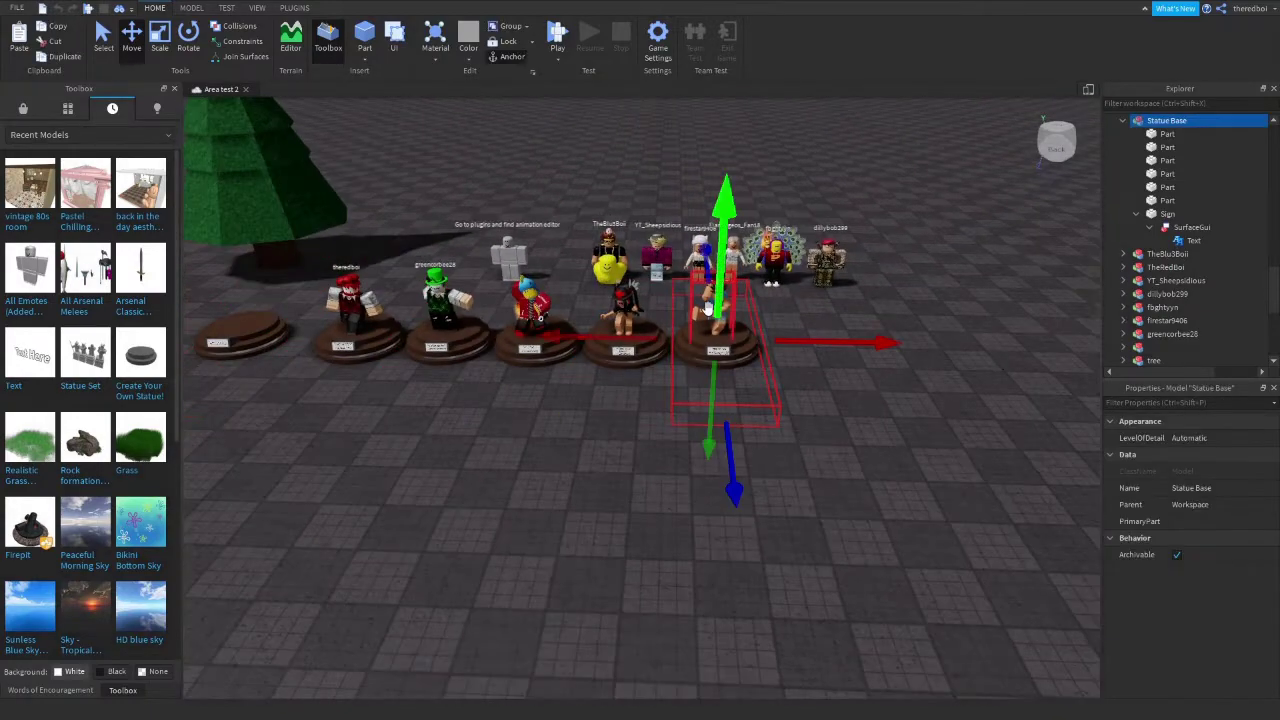
{"action": "left_click", "coordinate": [246, 340]}
{"action": "key", "text": "ctrl+d"}
{"action": "left_click_drag", "start_coordinate": [246, 340], "coordinate": [829, 376]}
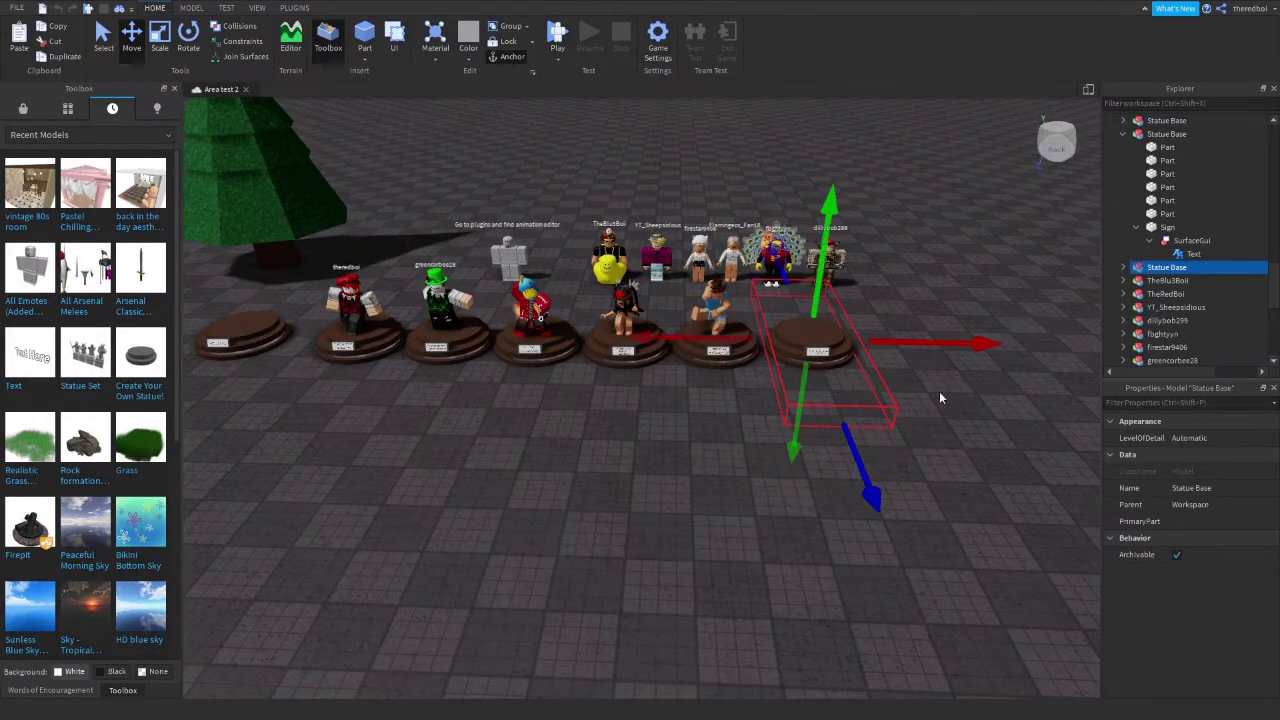
{"action": "left_click", "coordinate": [939, 397]}
Paste the AnimSaves model into the character with the yellow duck and delete the surplus copy.
{"action": "scroll", "coordinate": [917, 425], "scroll_direction": "down", "scroll_amount": 3}
{"action": "right_click_drag", "start_coordinate": [939, 397], "coordinate": [825, 445]}
{"action": "scroll", "coordinate": [876, 476], "scroll_direction": "up", "scroll_amount": 6}
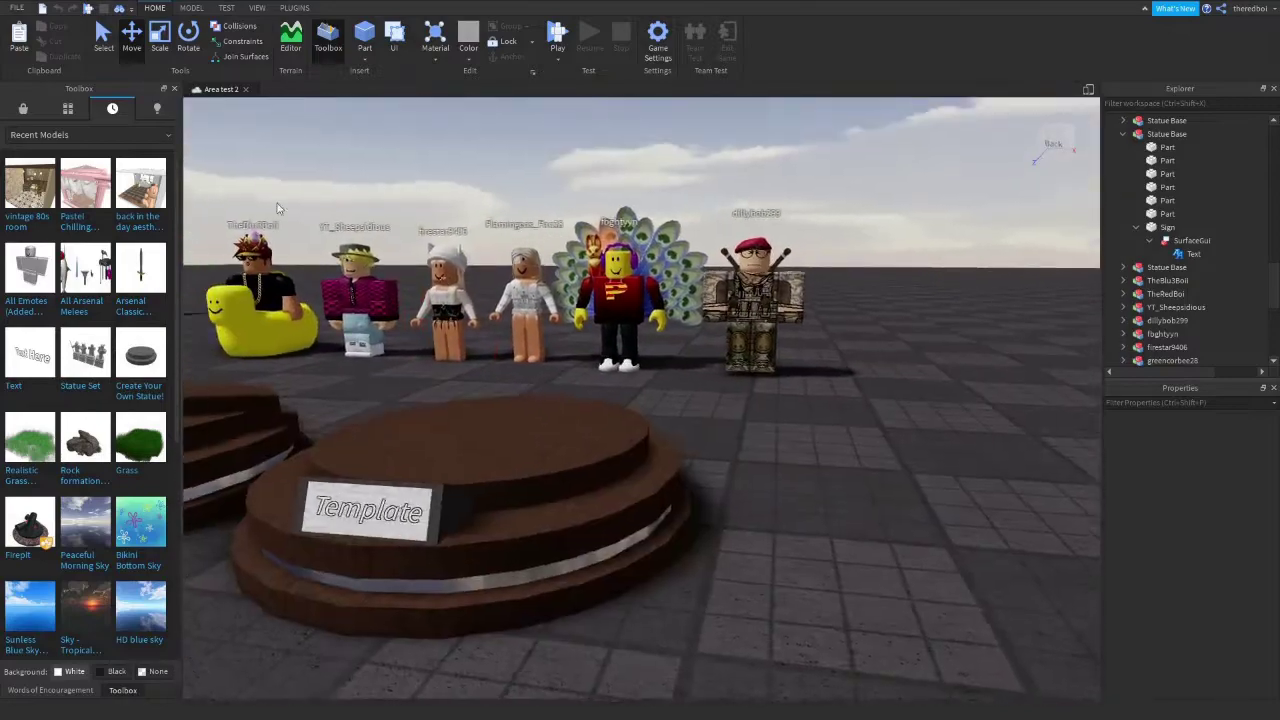
{"action": "key", "text": "a"}
{"action": "right_click_drag", "start_coordinate": [450, 330], "coordinate": [450, 260]}
{"action": "key", "text": "w"}
{"action": "left_click", "coordinate": [540, 430]}
{"action": "key", "text": "s"}
{"action": "right_click", "coordinate": [1197, 281]}
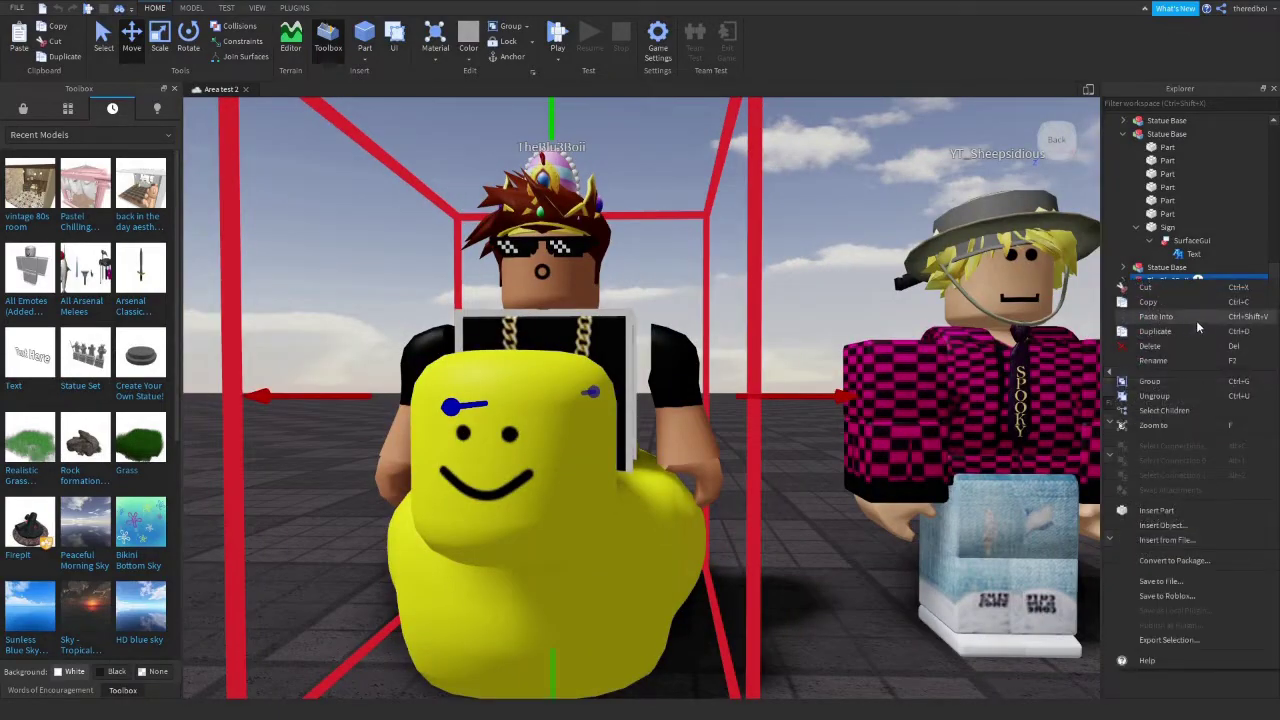
{"action": "left_click", "coordinate": [1197, 321]}
{"action": "key", "text": "Delete"}
{"action": "left_click", "coordinate": [1170, 359]}
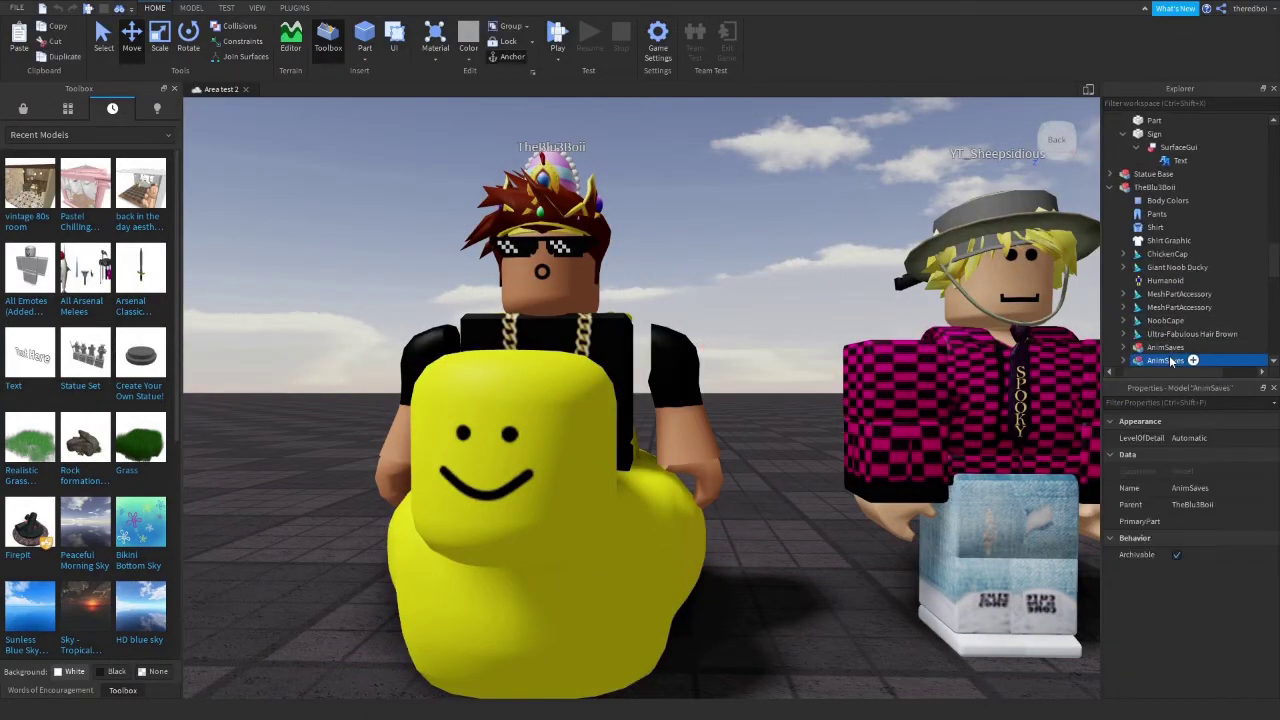
{"action": "key", "text": "Delete"}
Place the character with the yellow duck on the blank pedestal beside the blue-shirted statue.
{"action": "right_click_drag", "start_coordinate": [828, 200], "coordinate": [828, 251]}
{"action": "key", "text": "s"}
{"action": "left_click_drag", "start_coordinate": [660, 430], "coordinate": [641, 546]}
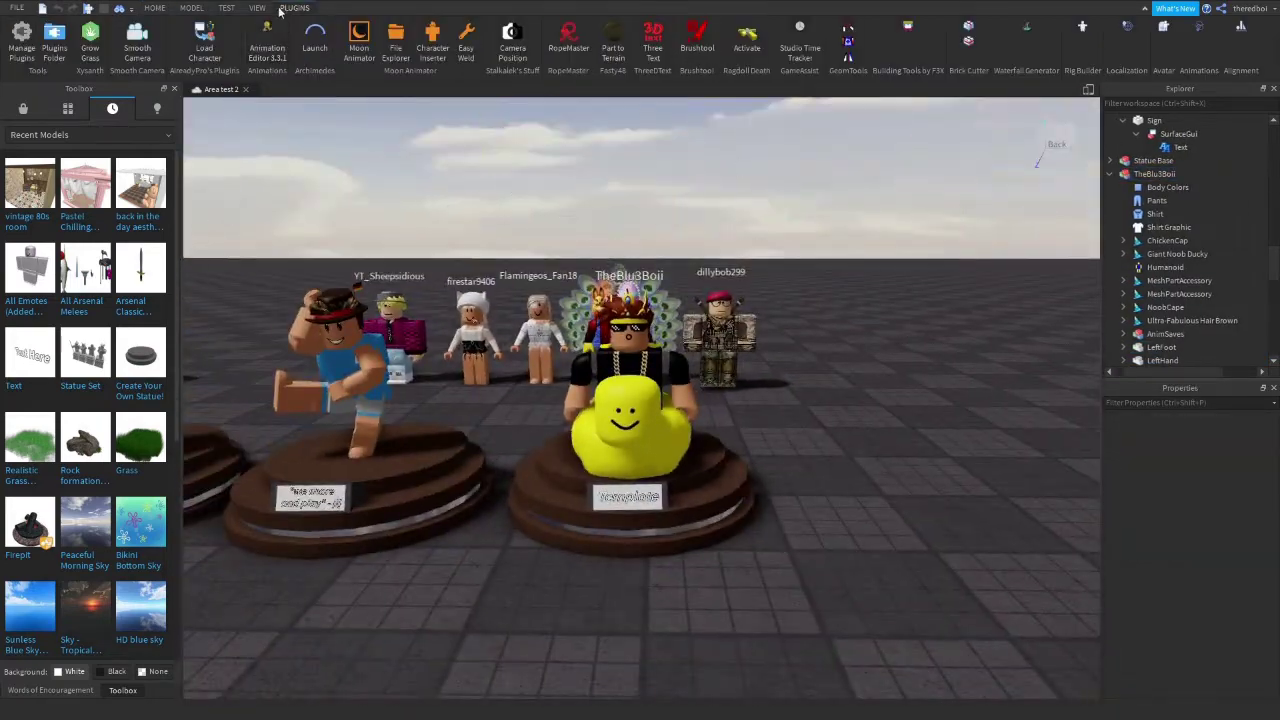
Open the character with the yellow duck in the Animation Editor, load a saved emote and scrub to the outstretched-arms pose.
{"action": "left_click", "coordinate": [267, 47]}
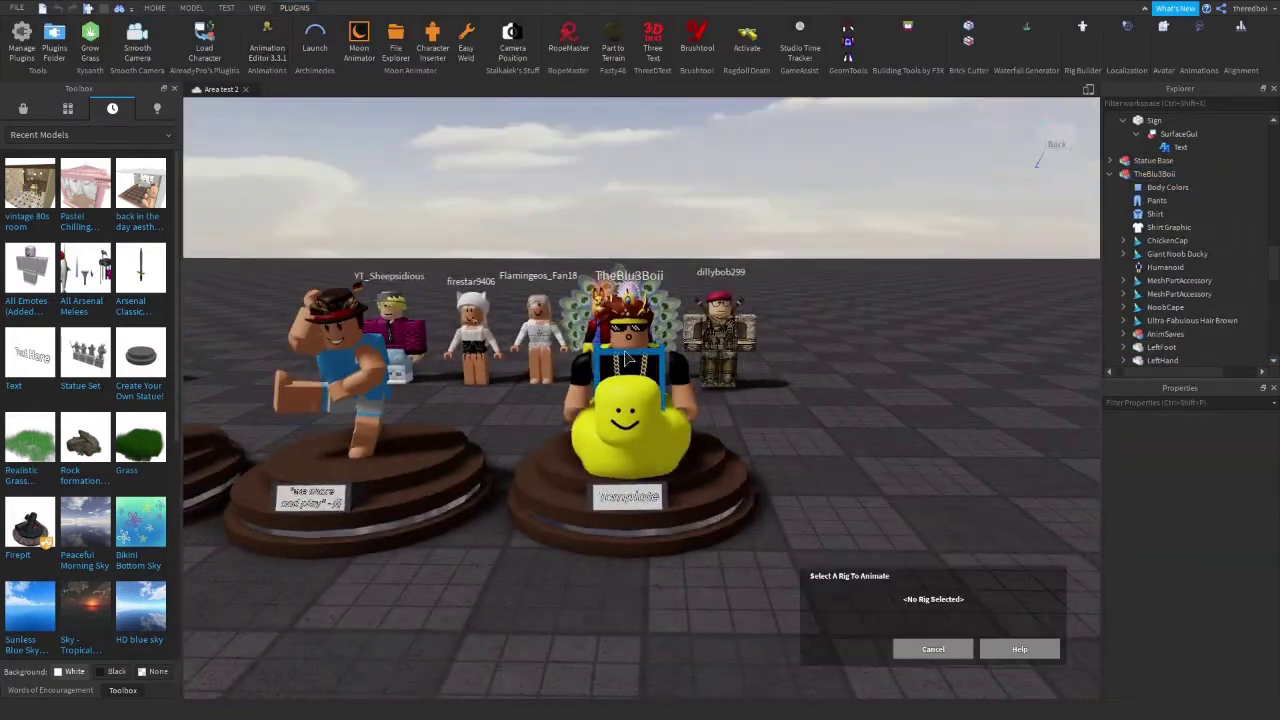
{"action": "left_click", "coordinate": [846, 649]}
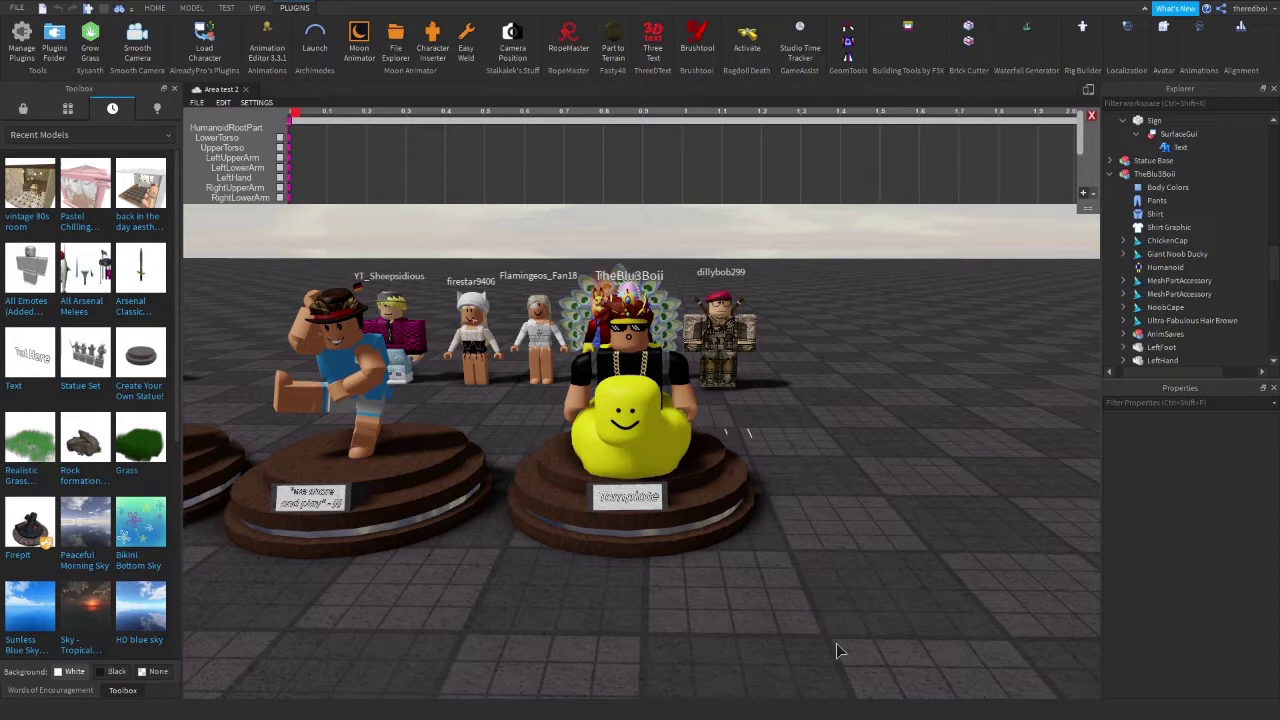
{"action": "left_click", "coordinate": [198, 102]}
{"action": "left_click", "coordinate": [224, 164]}
{"action": "left_click", "coordinate": [270, 420]}
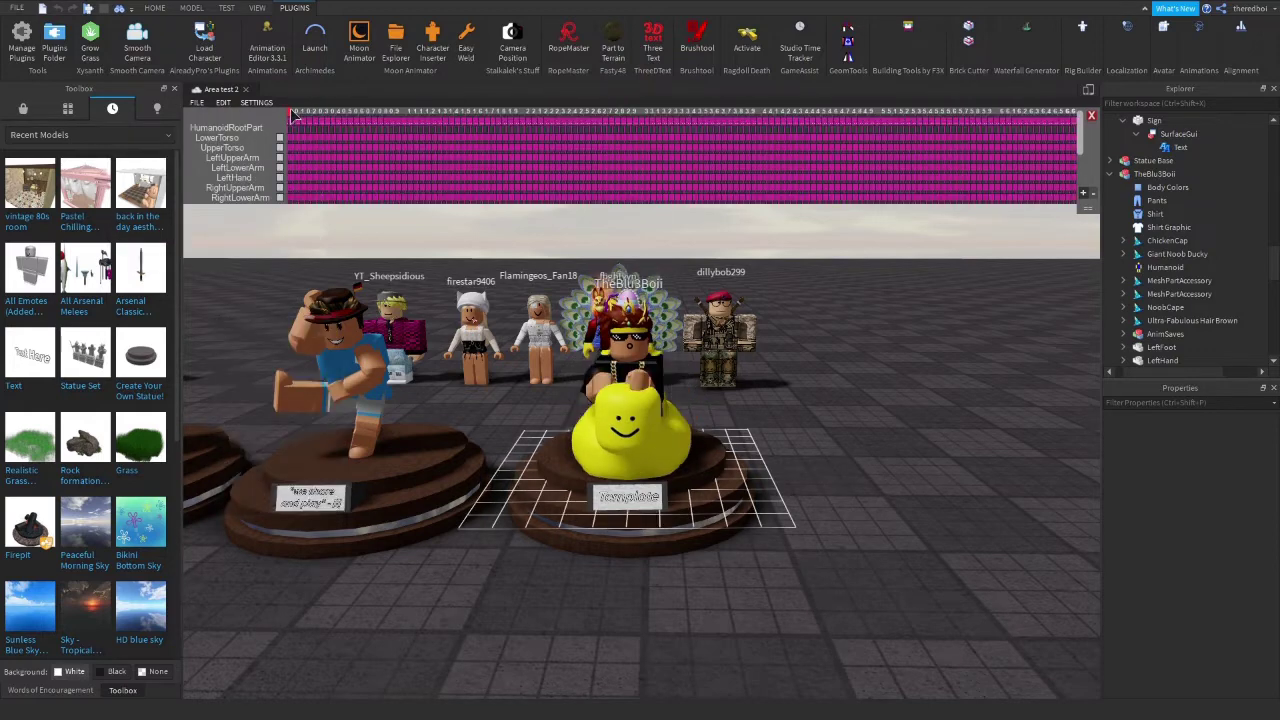
{"action": "left_click_drag", "start_coordinate": [293, 112], "coordinate": [343, 111]}
{"action": "left_click_drag", "start_coordinate": [485, 113], "coordinate": [685, 133]}
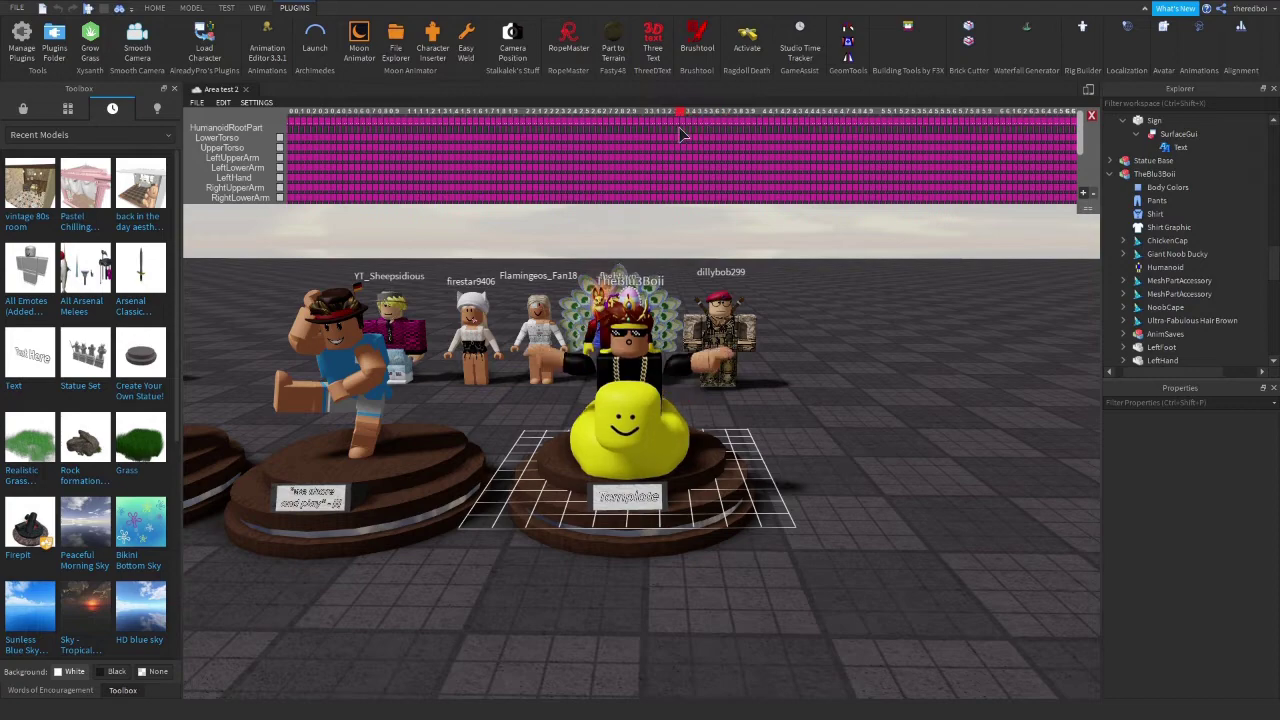
Replace the posed duck character with a duplicate that keeps the pose, leaving the Animation Editor.
{"action": "right_click_drag", "start_coordinate": [825, 349], "coordinate": [263, 7]}
{"action": "right_click_drag", "start_coordinate": [648, 352], "coordinate": [1050, 255]}
{"action": "left_click", "coordinate": [1160, 174]}
{"action": "key", "text": "ctrl+d"}
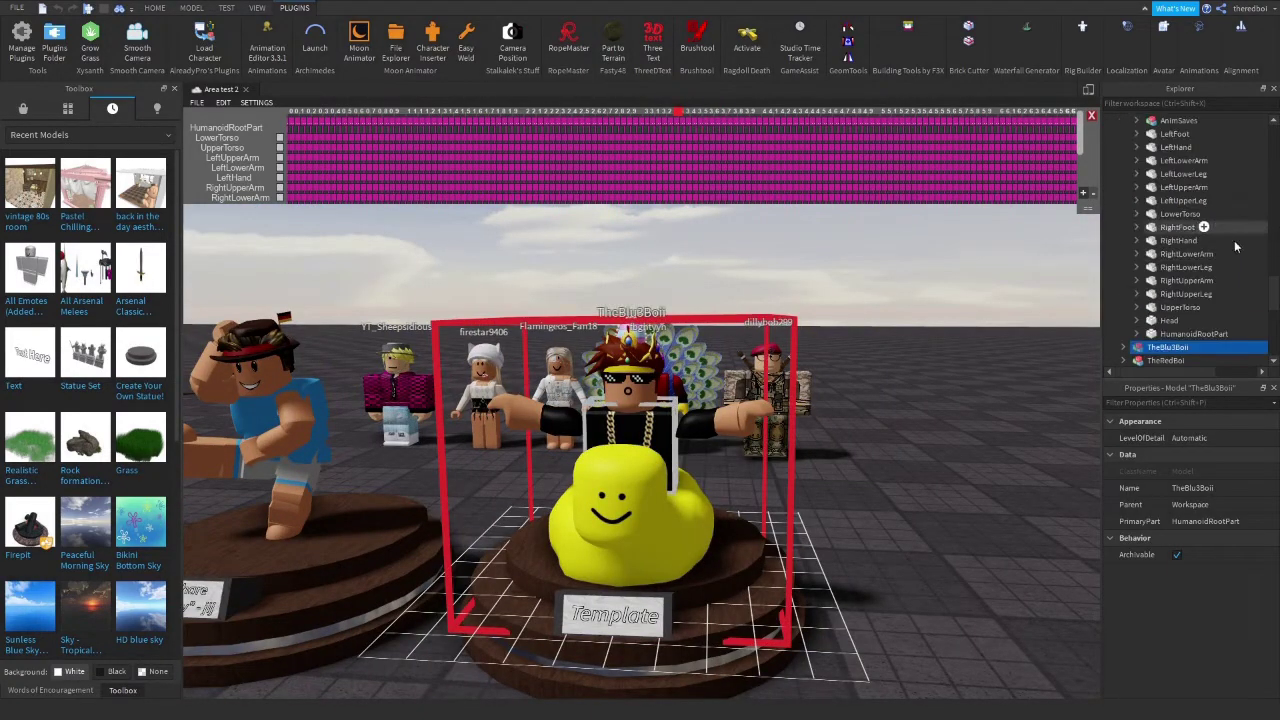
{"action": "left_click_drag", "start_coordinate": [1275, 292], "coordinate": [1275, 256]}
{"action": "left_click", "coordinate": [154, 8]}
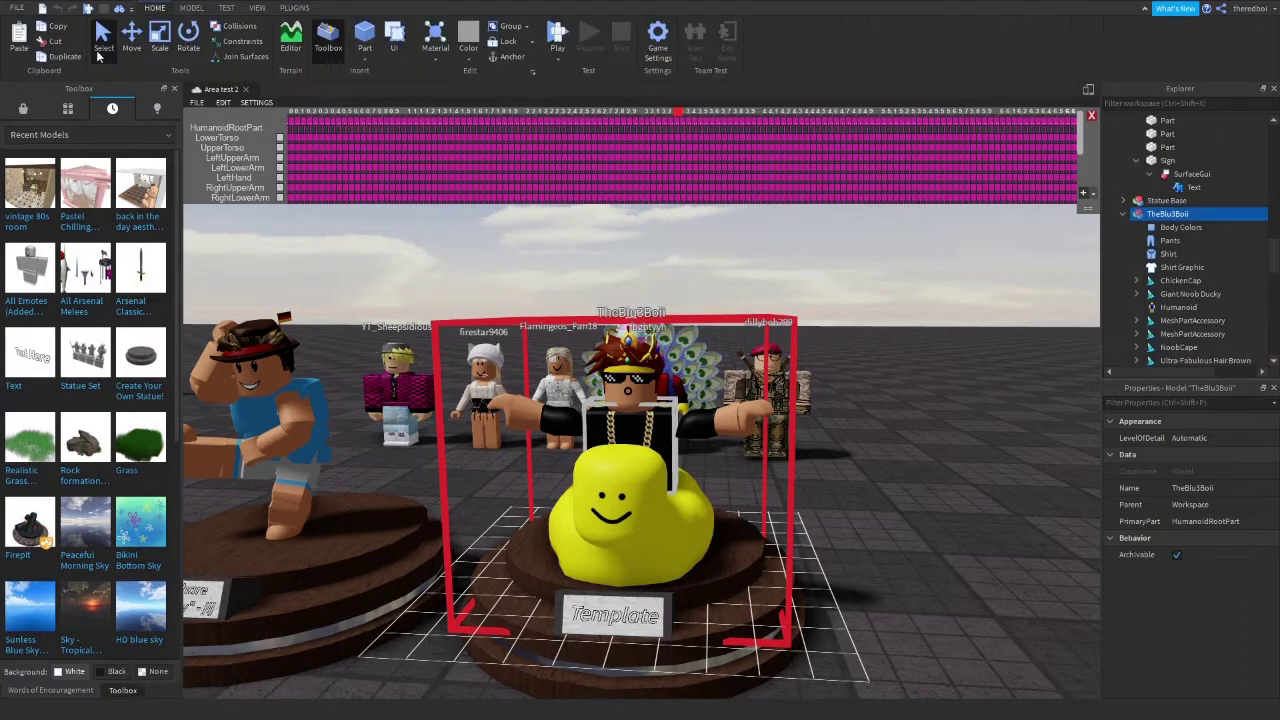
{"action": "left_click", "coordinate": [102, 44]}
{"action": "right_click_drag", "start_coordinate": [626, 305], "coordinate": [625, 392]}
{"action": "left_click", "coordinate": [989, 338]}
Set the plaque text on the duck statue's base to "POG" in quotation marks followed by a dash and the player's username.
{"action": "right_click_drag", "start_coordinate": [885, 350], "coordinate": [885, 350]}
{"action": "key", "text": "s"}
{"action": "key", "text": "a"}
{"action": "key", "text": "w"}
{"action": "key", "text": "s"}
{"action": "key", "text": "d"}
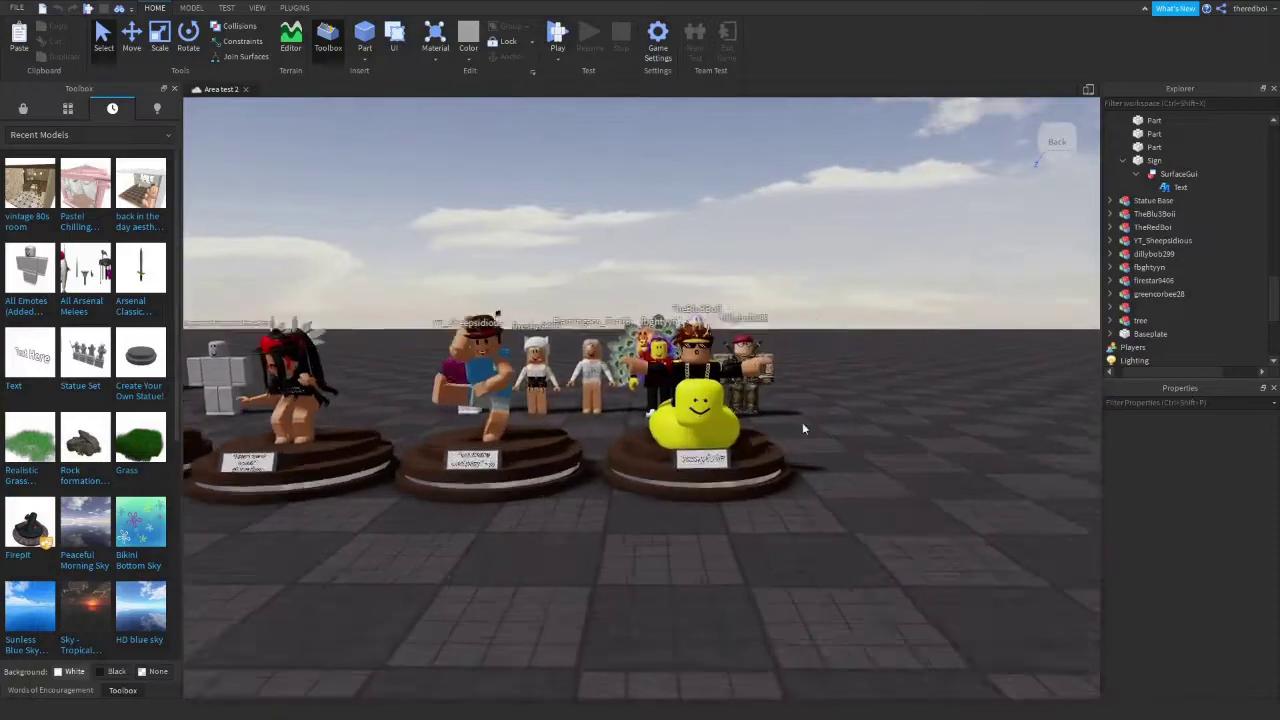
{"action": "key", "text": "w"}
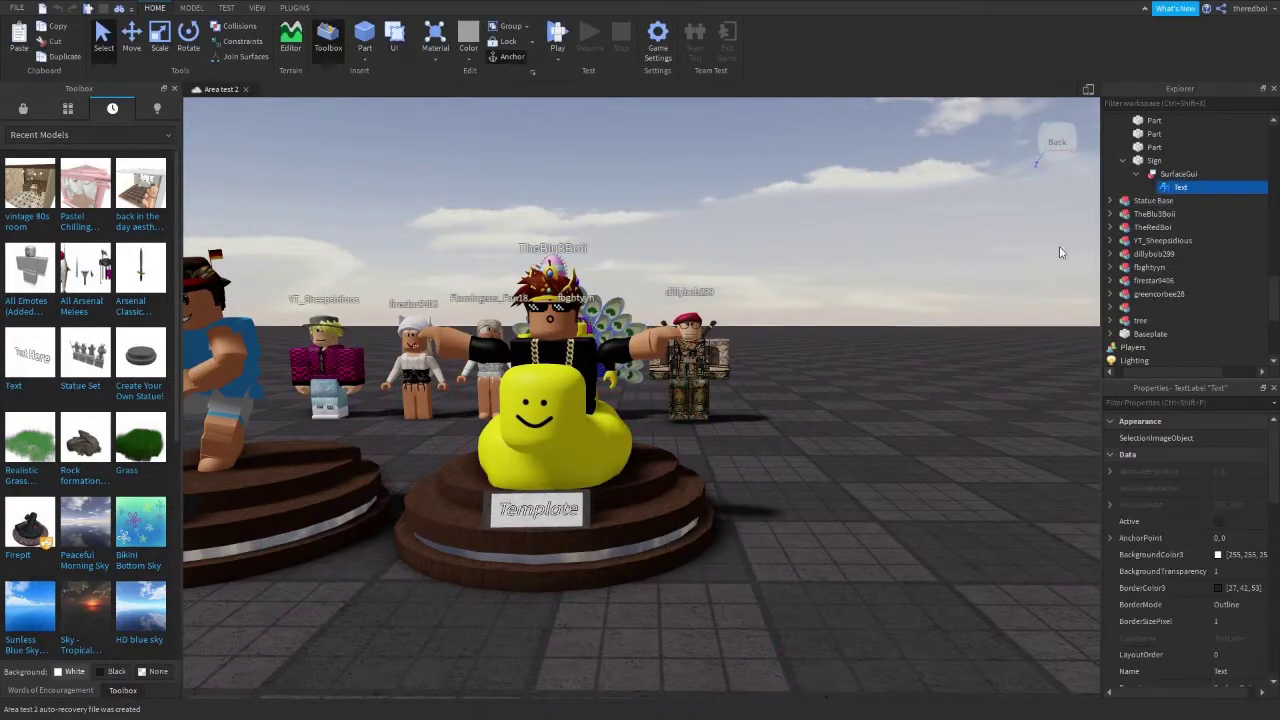
{"action": "left_click", "coordinate": [1128, 201]}
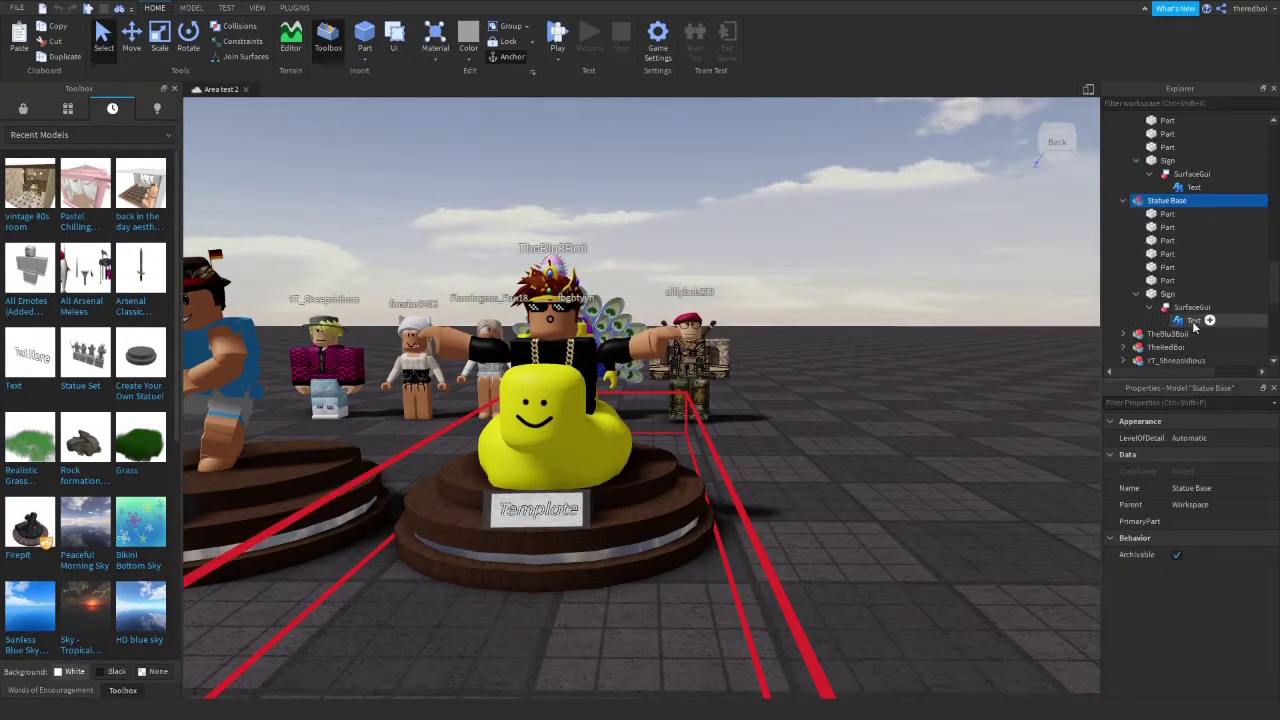
{"action": "left_click", "coordinate": [1194, 322]}
{"action": "left_click_drag", "start_coordinate": [1272, 470], "coordinate": [1272, 586]}
{"action": "key", "text": "BackSpace"}
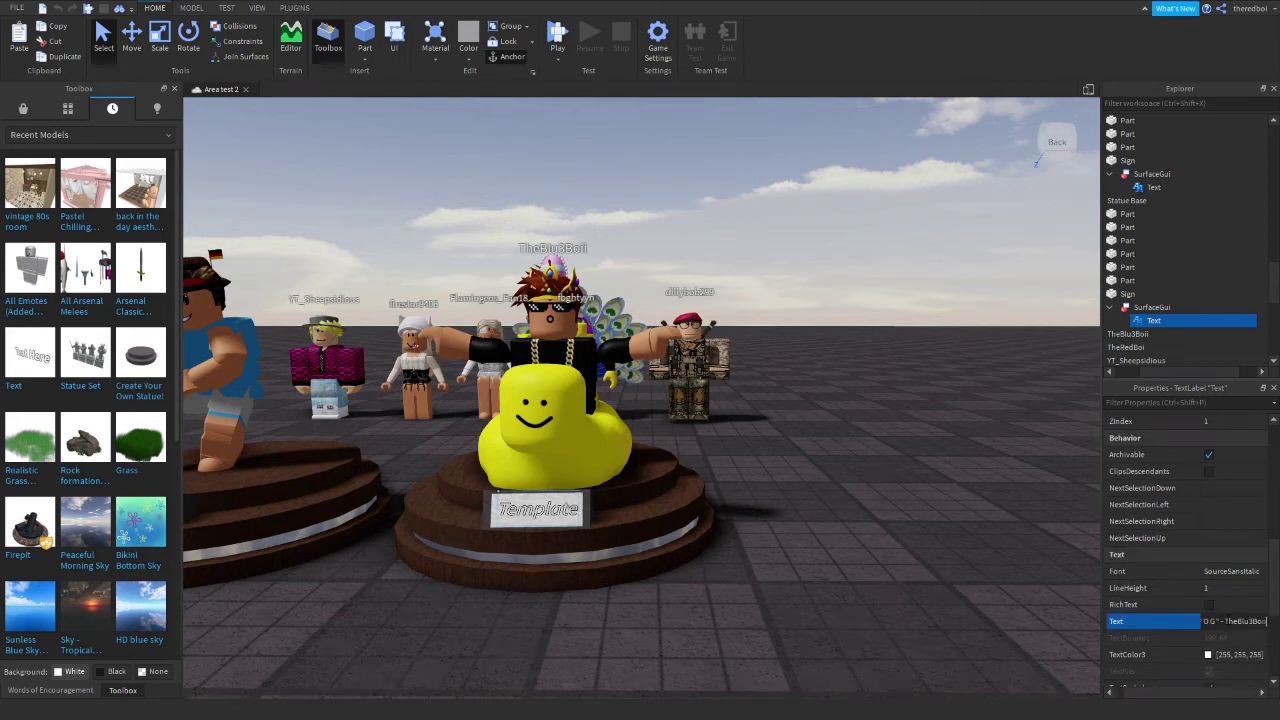
{"action": "key", "text": "Return"}
{"action": "left_click", "coordinate": [981, 562]}
Clear the model names of the duck statue and the statue with the red vest.
{"action": "right_click_drag", "start_coordinate": [981, 562], "coordinate": [979, 554]}
{"action": "key", "text": "s"}
{"action": "key", "text": "a"}
{"action": "key", "text": "w"}
{"action": "left_click", "coordinate": [735, 453]}
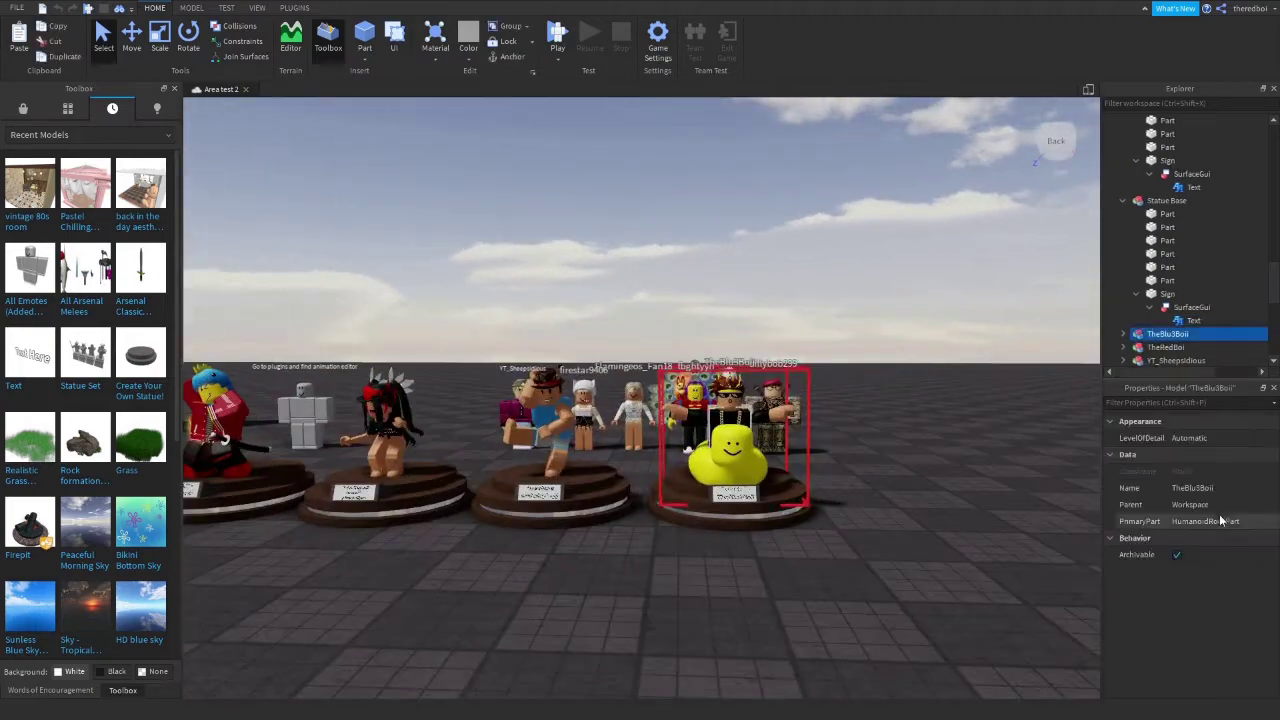
{"action": "key", "text": "a"}
{"action": "left_click", "coordinate": [510, 577]}
{"action": "key", "text": "w"}
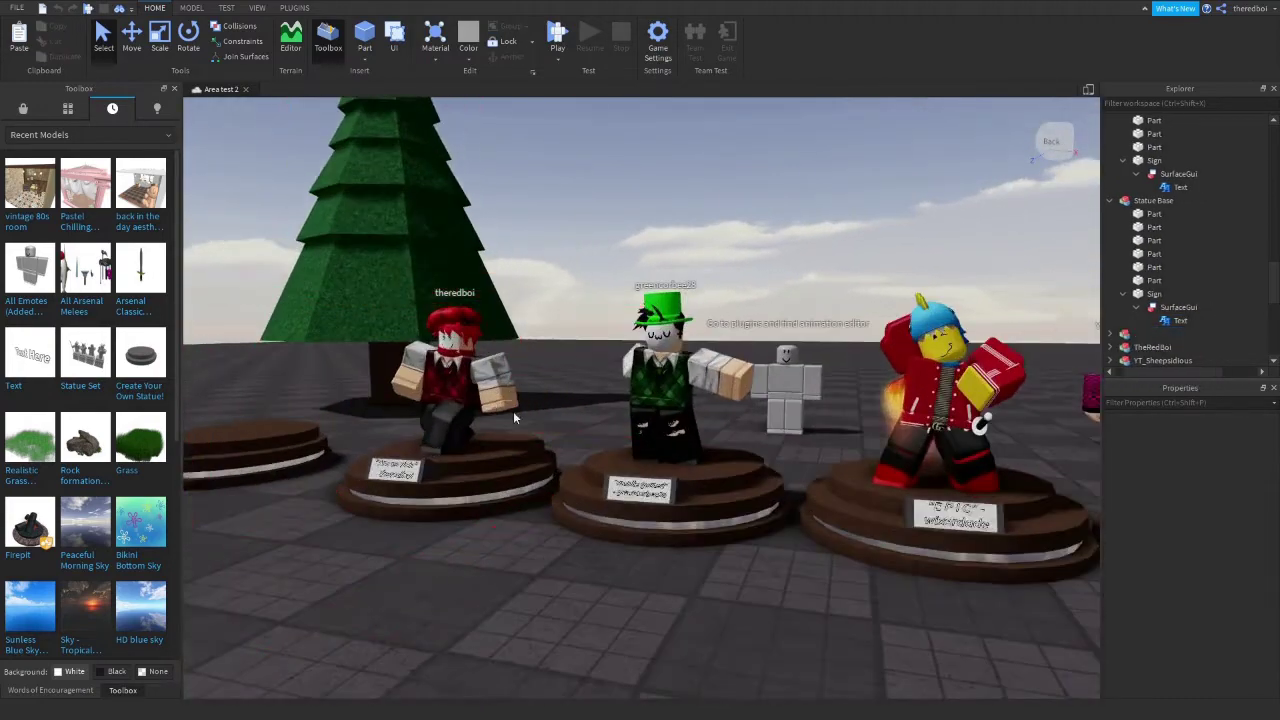
{"action": "left_click", "coordinate": [513, 411]}
{"action": "left_click", "coordinate": [1182, 488]}
{"action": "key", "text": "BackSpace"}
{"action": "left_click", "coordinate": [722, 578]}
{"action": "right_click_drag", "start_coordinate": [722, 574], "coordinate": [722, 578]}
{"action": "key", "text": "d"}
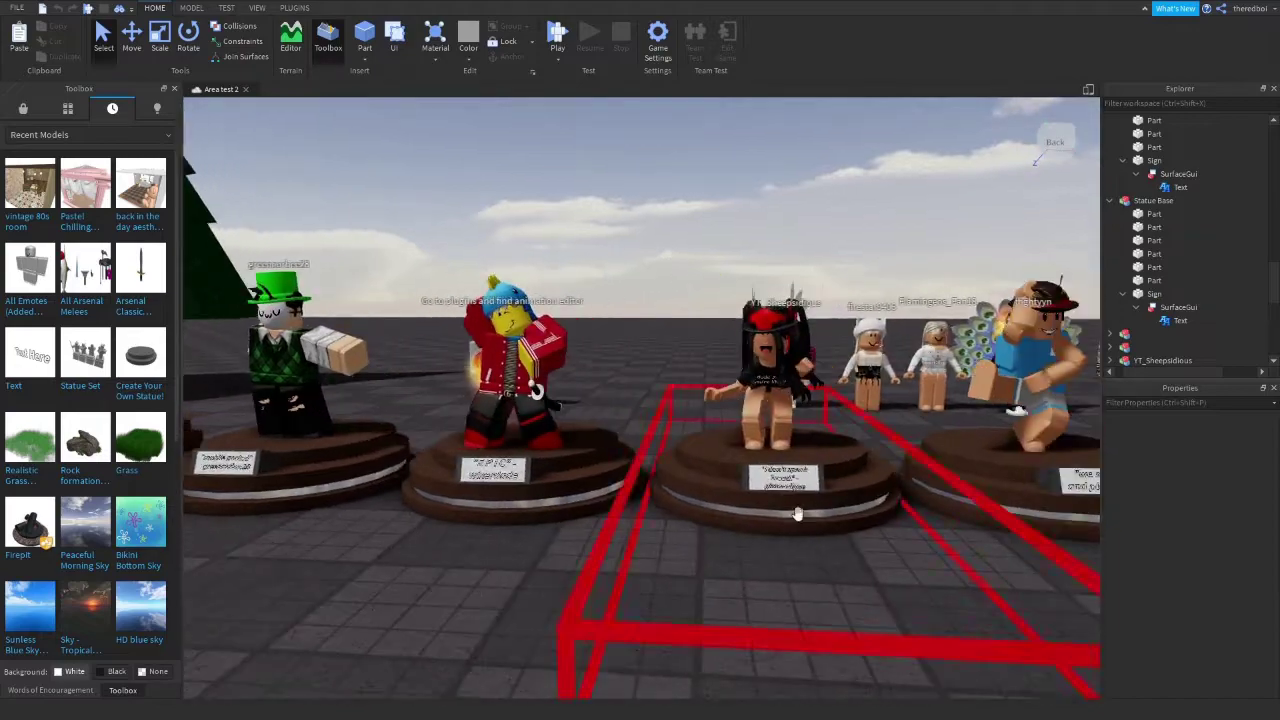
Duplicate the blank statue base at the far end of the row and place the copy beside the duck statue.
{"action": "right_click_drag", "start_coordinate": [685, 442], "coordinate": [737, 429]}
{"action": "key", "text": "w"}
{"action": "key", "text": "a"}
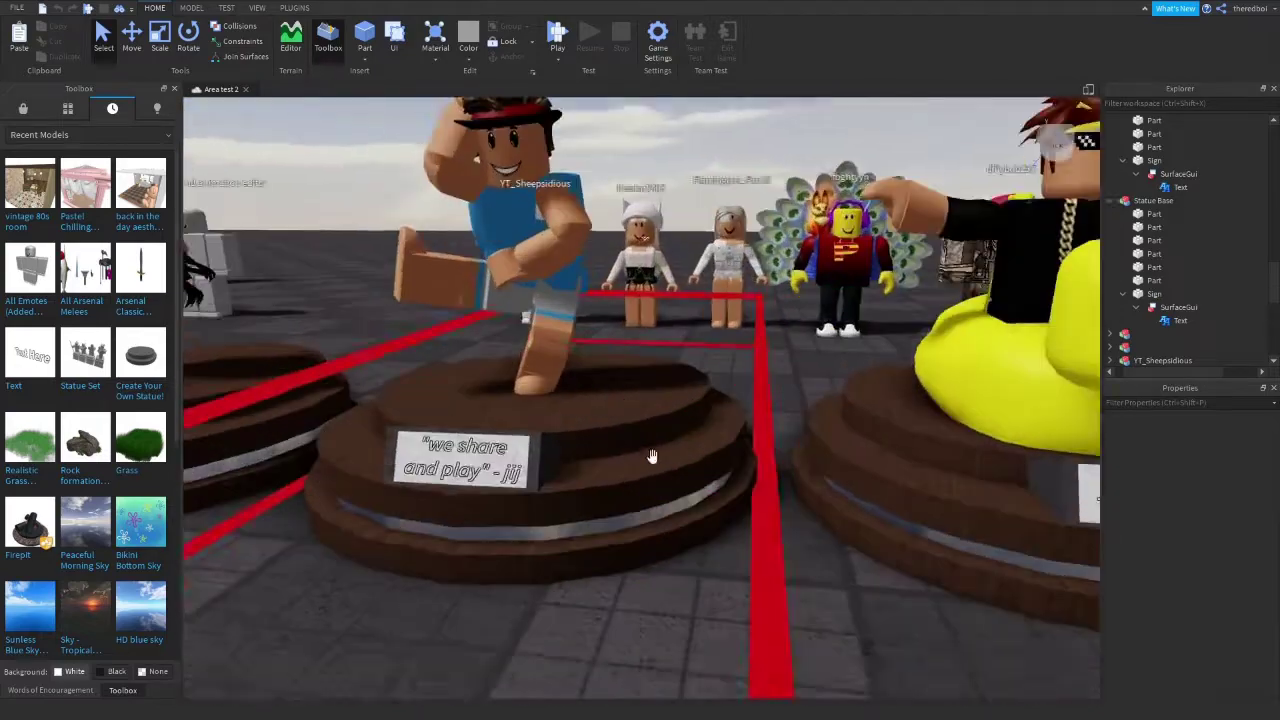
{"action": "key", "text": "s"}
{"action": "right_click_drag", "start_coordinate": [651, 457], "coordinate": [500, 430]}
{"action": "key", "text": "w"}
{"action": "key", "text": "s"}
{"action": "key", "text": "a"}
{"action": "left_click", "coordinate": [266, 391]}
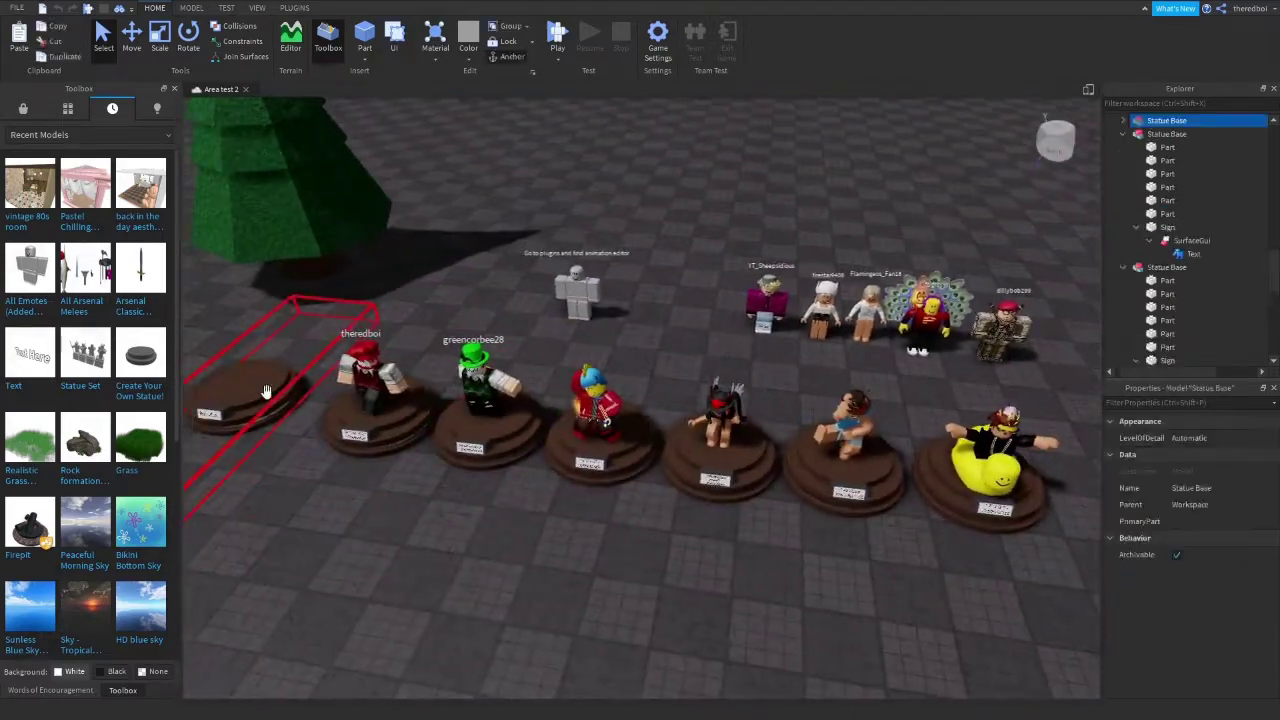
{"action": "key", "text": "ctrl+d"}
{"action": "key", "text": "d"}
{"action": "left_click_drag", "start_coordinate": [266, 391], "coordinate": [724, 470]}
{"action": "left_click", "coordinate": [862, 363]}
Place the character with the pink checkered shirt and bucket hat on the blank pedestal beside the duck statue.
{"action": "key", "text": "w"}
{"action": "key", "text": "a"}
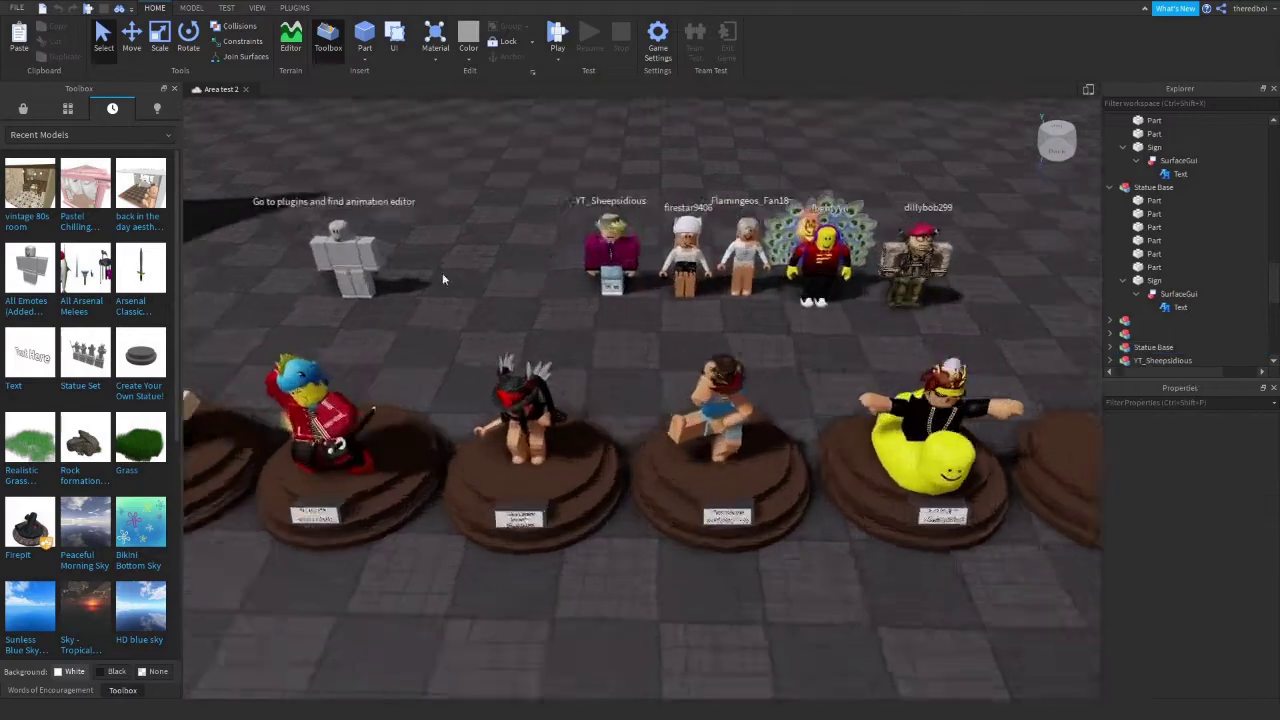
{"action": "key", "text": "d"}
{"action": "key", "text": "d"}
{"action": "left_click_drag", "start_coordinate": [438, 272], "coordinate": [706, 478]}
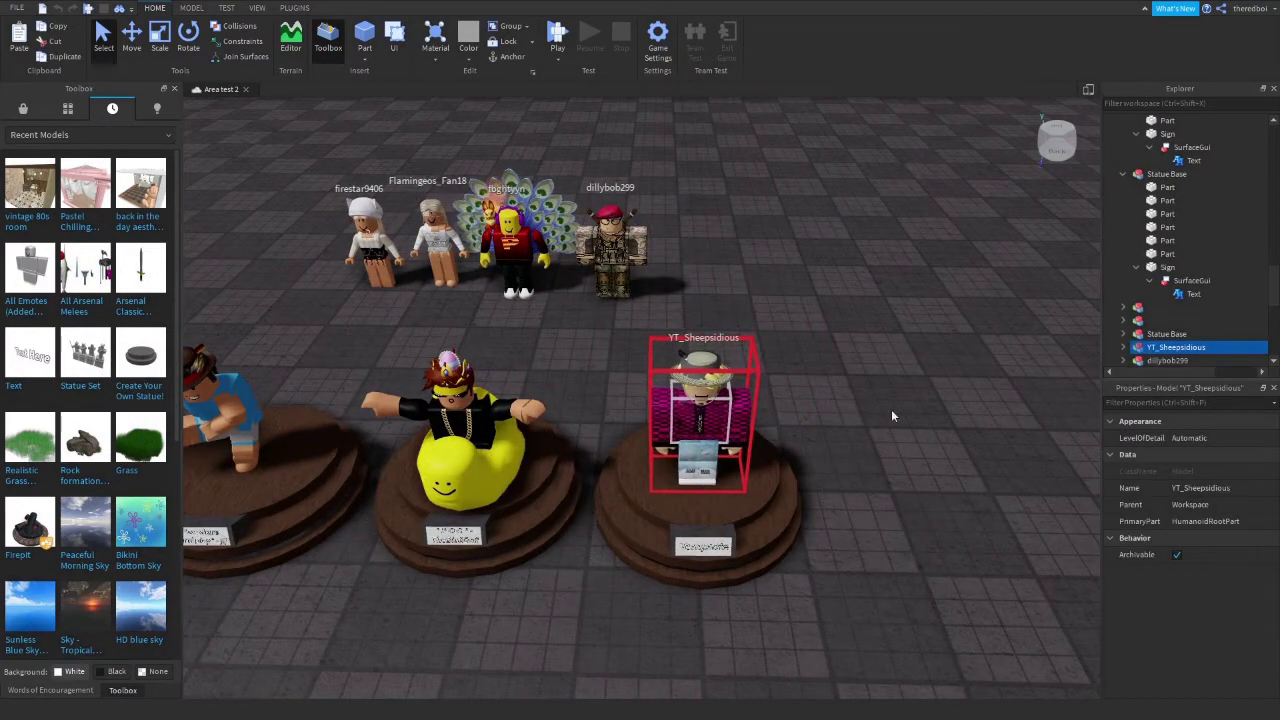
{"action": "left_click", "coordinate": [891, 410]}
Paste the AnimSaves model into the pink-checkered character and open that character in the Animation Editor.
{"action": "key", "text": "w"}
{"action": "right_click_drag", "start_coordinate": [931, 397], "coordinate": [925, 320]}
{"action": "left_click", "coordinate": [305, 8]}
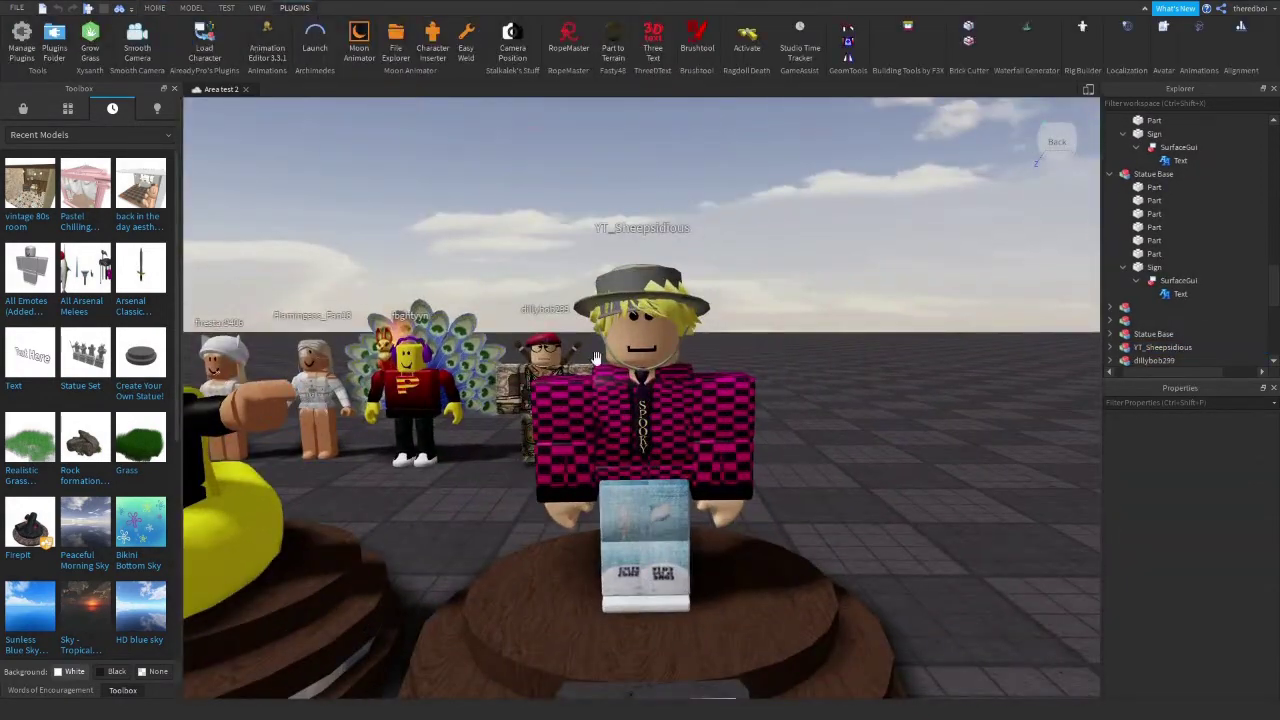
{"action": "right_click", "coordinate": [624, 413]}
{"action": "left_click", "coordinate": [654, 126]}
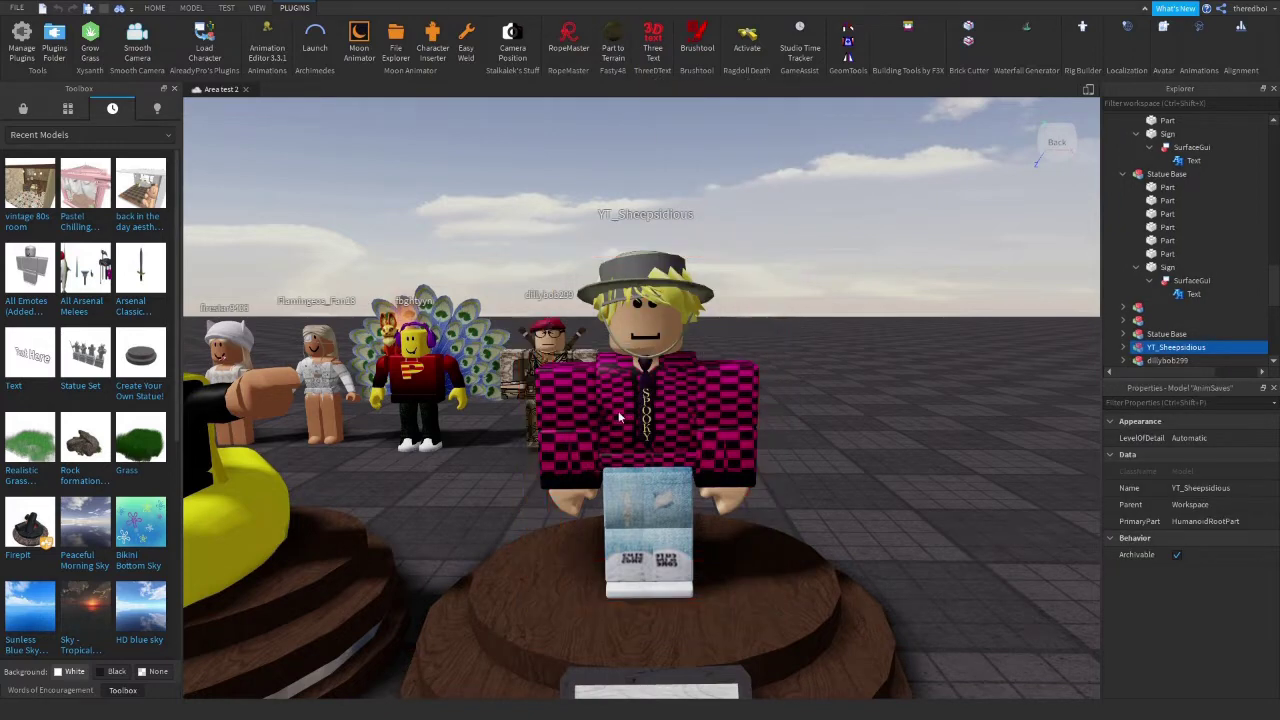
{"action": "scroll", "coordinate": [1180, 334], "scroll_direction": "down", "scroll_amount": 3}
{"action": "left_click", "coordinate": [982, 320]}
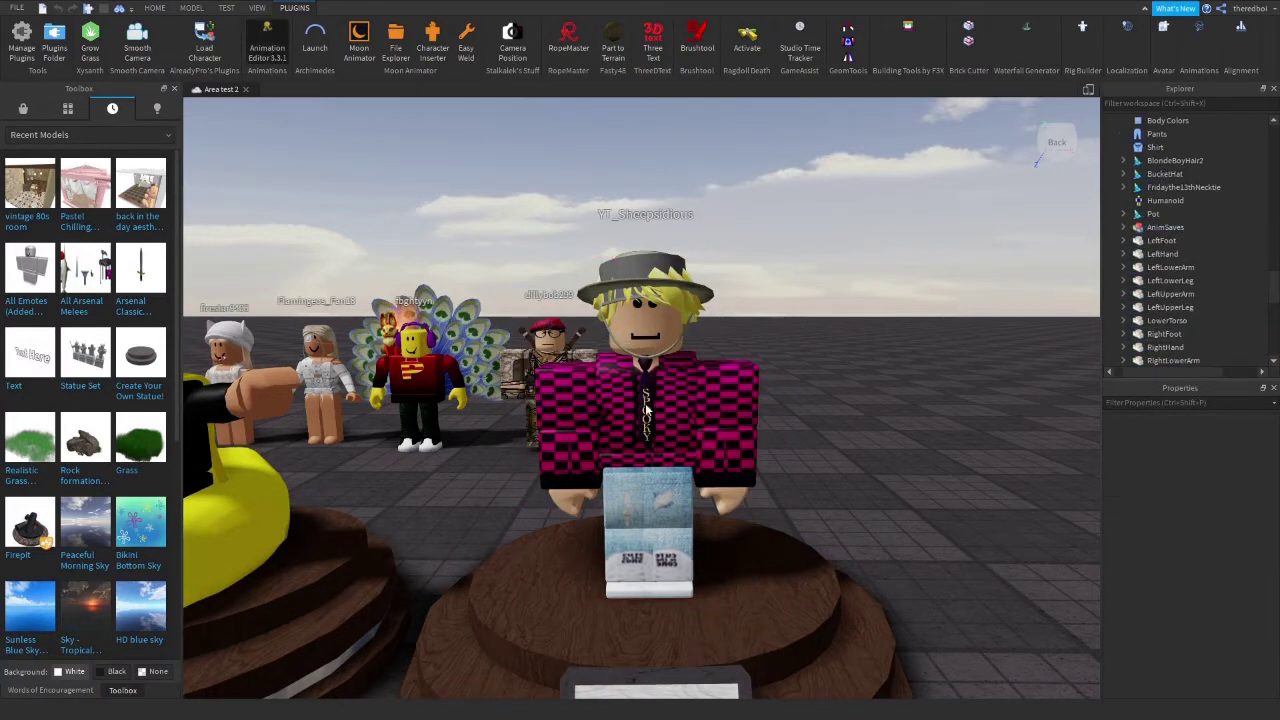
{"action": "left_click", "coordinate": [646, 410]}
{"action": "left_click", "coordinate": [846, 648]}
Try a saved emote on the pink-checkered character and scrub through its timeline for a pose.
{"action": "left_click", "coordinate": [198, 103]}
{"action": "left_click", "coordinate": [230, 162]}
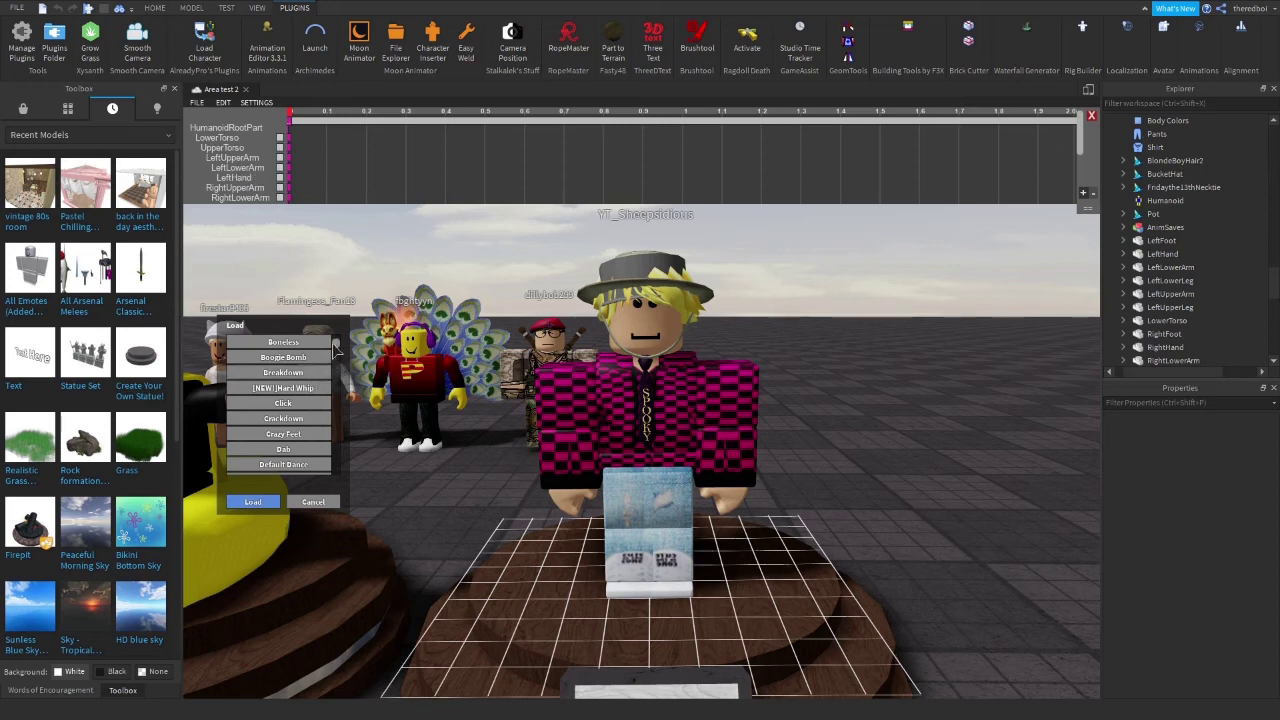
{"action": "left_click_drag", "start_coordinate": [335, 345], "coordinate": [347, 457]}
{"action": "left_click", "coordinate": [255, 501]}
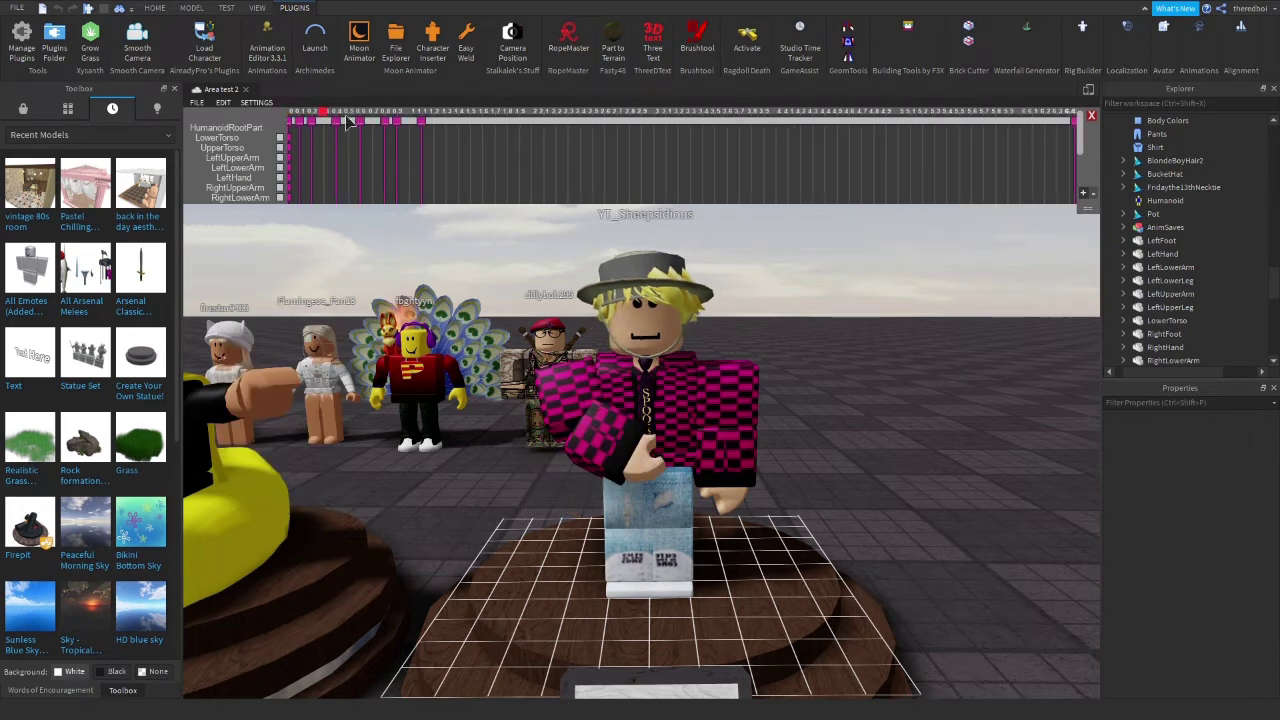
{"action": "left_click", "coordinate": [200, 103]}
{"action": "left_click", "coordinate": [262, 184]}
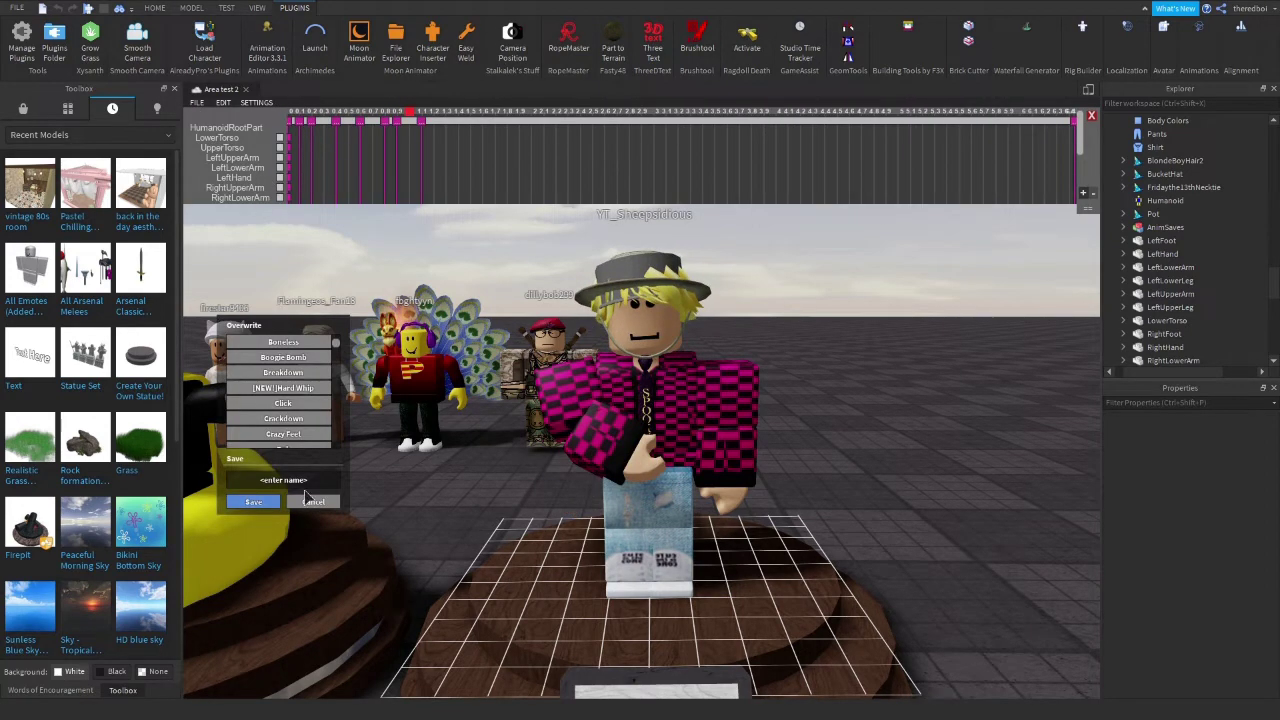
{"action": "left_click", "coordinate": [309, 499]}
Try a different saved emote on the pink-checkered character.
{"action": "left_click", "coordinate": [197, 101]}
{"action": "left_click", "coordinate": [269, 213]}
{"action": "left_click_drag", "start_coordinate": [335, 344], "coordinate": [341, 389]}
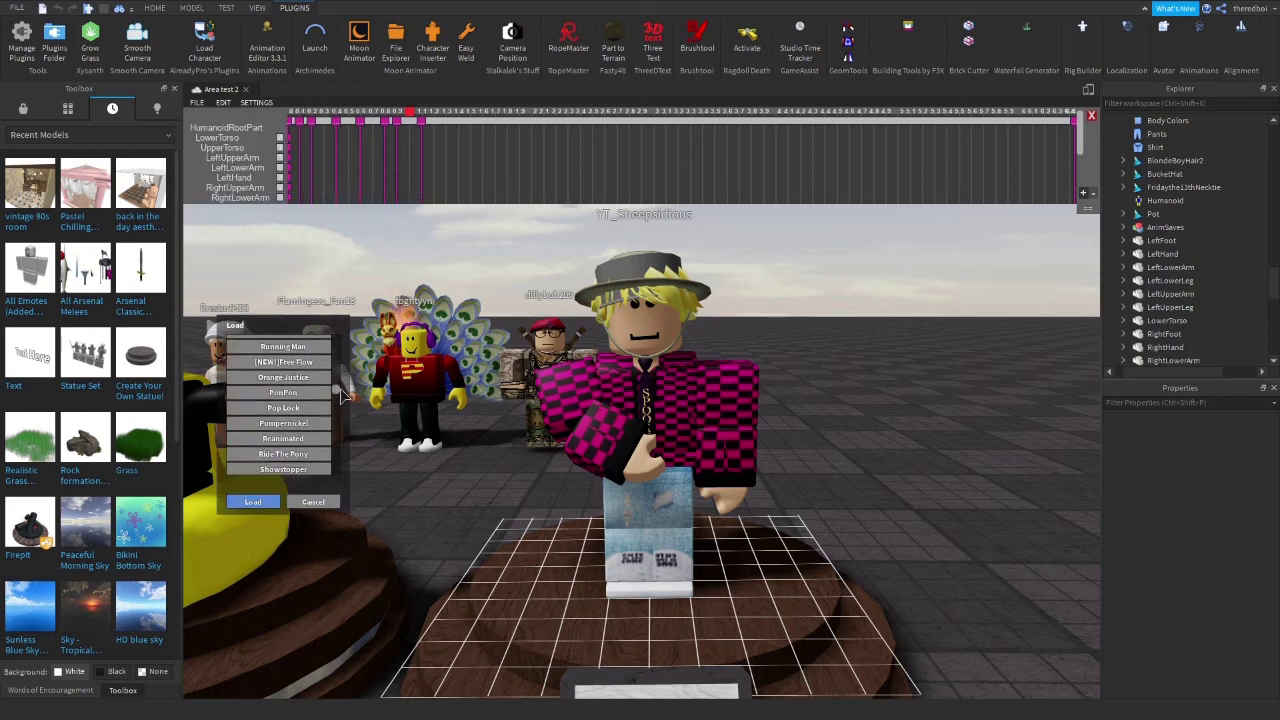
{"action": "left_click", "coordinate": [272, 345]}
{"action": "left_click", "coordinate": [269, 501]}
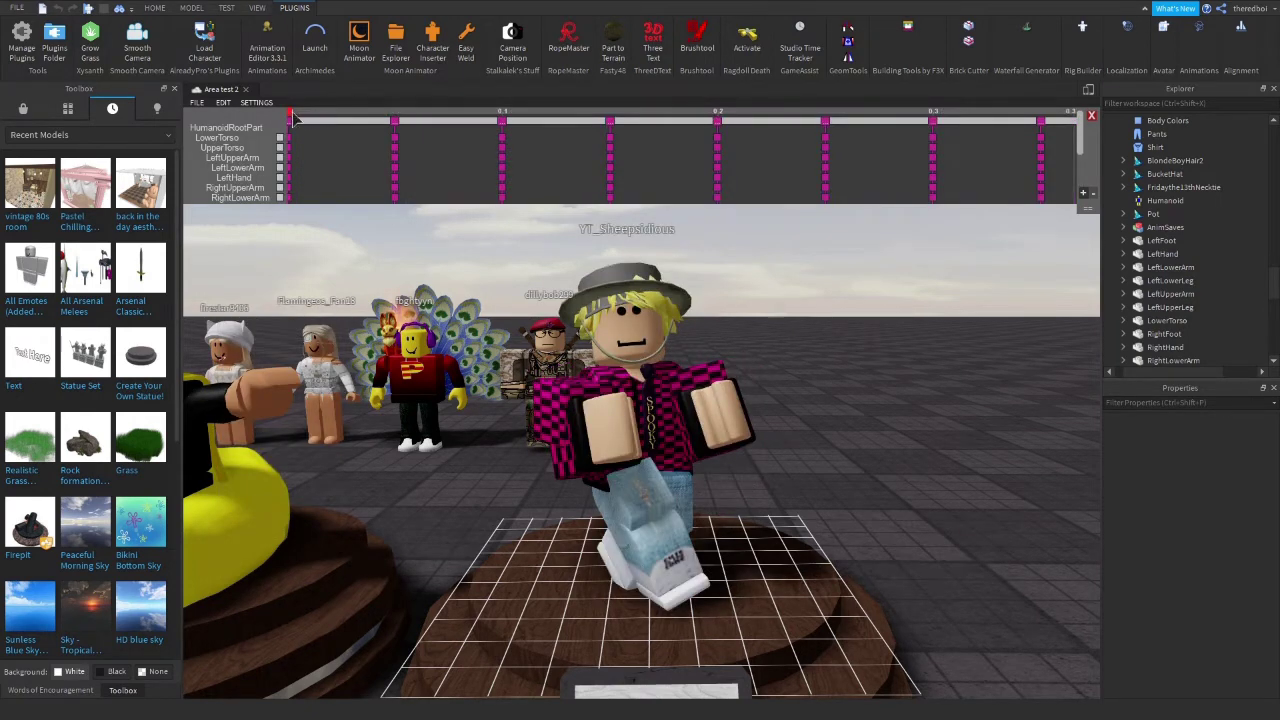
Load another saved emote onto the pink-checkered character and scrub to a pose with both arms raised to one side.
{"action": "key", "text": "s"}
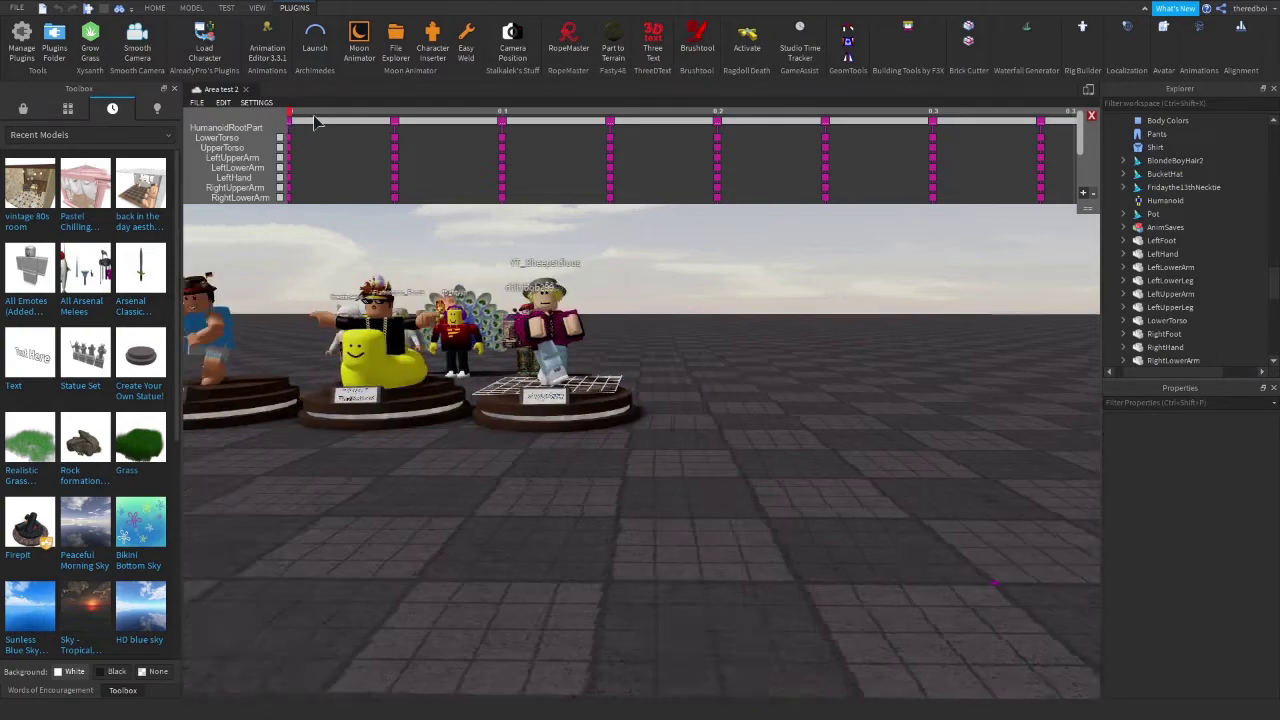
{"action": "key", "text": "w"}
{"action": "left_click", "coordinate": [194, 103]}
{"action": "left_click", "coordinate": [220, 165]}
{"action": "left_click_drag", "start_coordinate": [335, 346], "coordinate": [337, 367]}
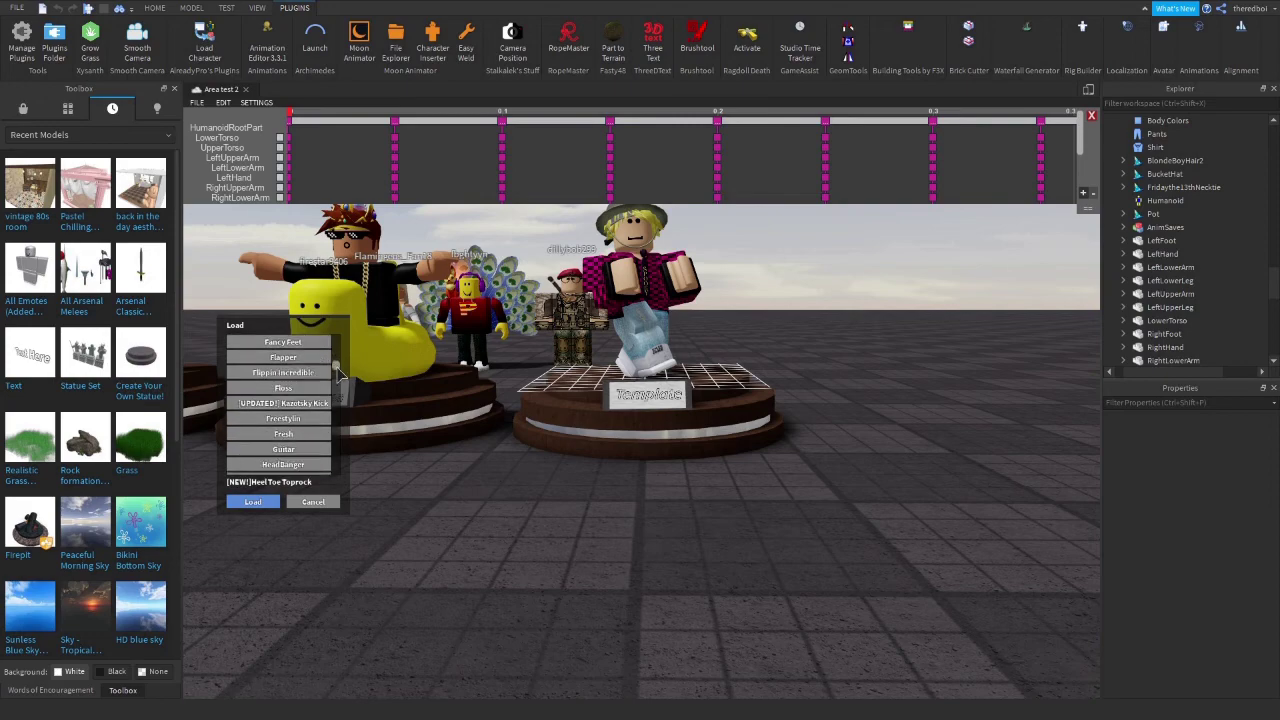
{"action": "left_click", "coordinate": [263, 500]}
{"action": "left_click_drag", "start_coordinate": [291, 113], "coordinate": [420, 117]}
{"action": "right_click_drag", "start_coordinate": [615, 400], "coordinate": [618, 366]}
{"action": "key", "text": "w"}
{"action": "key", "text": "s"}
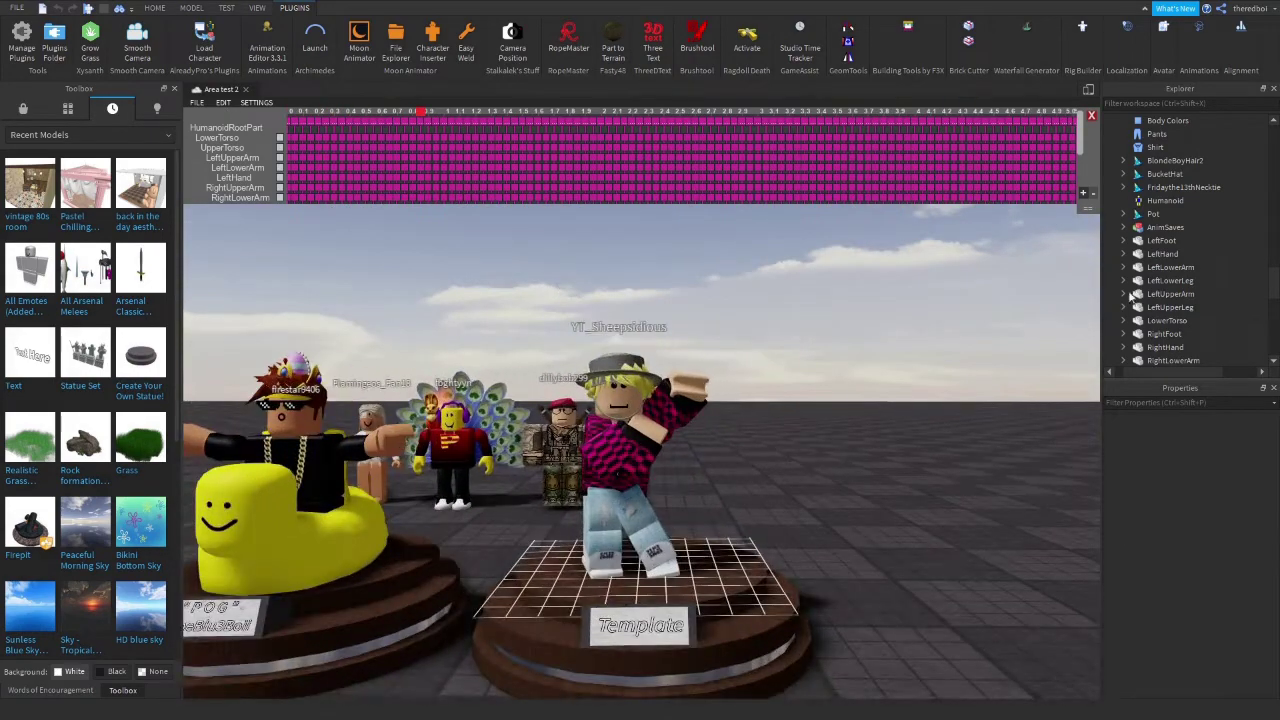
Replace the posed pink-checkered character with a duplicate outside the Animation Editor and clear the statue's model name.
{"action": "left_click_drag", "start_coordinate": [1273, 283], "coordinate": [1273, 263]}
{"action": "left_click", "coordinate": [1167, 284]}
{"action": "key", "text": "ctrl+d"}
{"action": "left_click", "coordinate": [157, 8]}
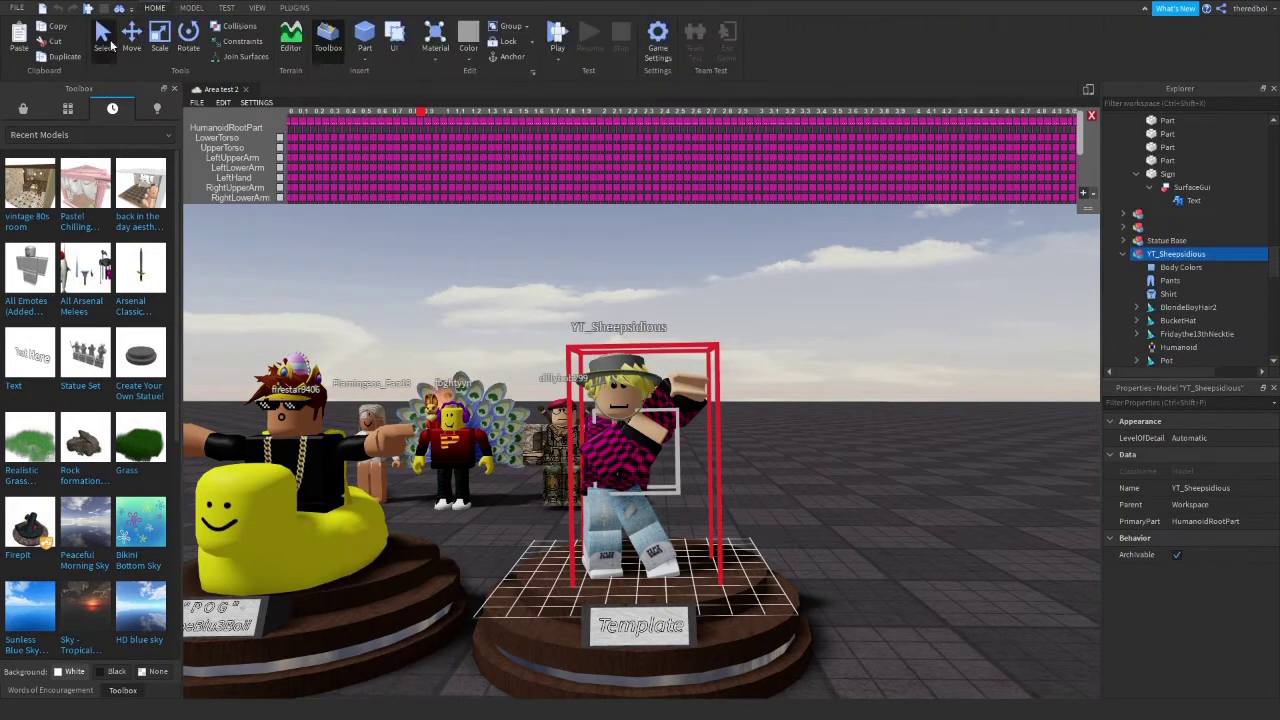
{"action": "left_click", "coordinate": [104, 42]}
{"action": "left_click", "coordinate": [566, 207]}
{"action": "right_click_drag", "start_coordinate": [566, 207], "coordinate": [556, 245]}
{"action": "left_click", "coordinate": [615, 519]}
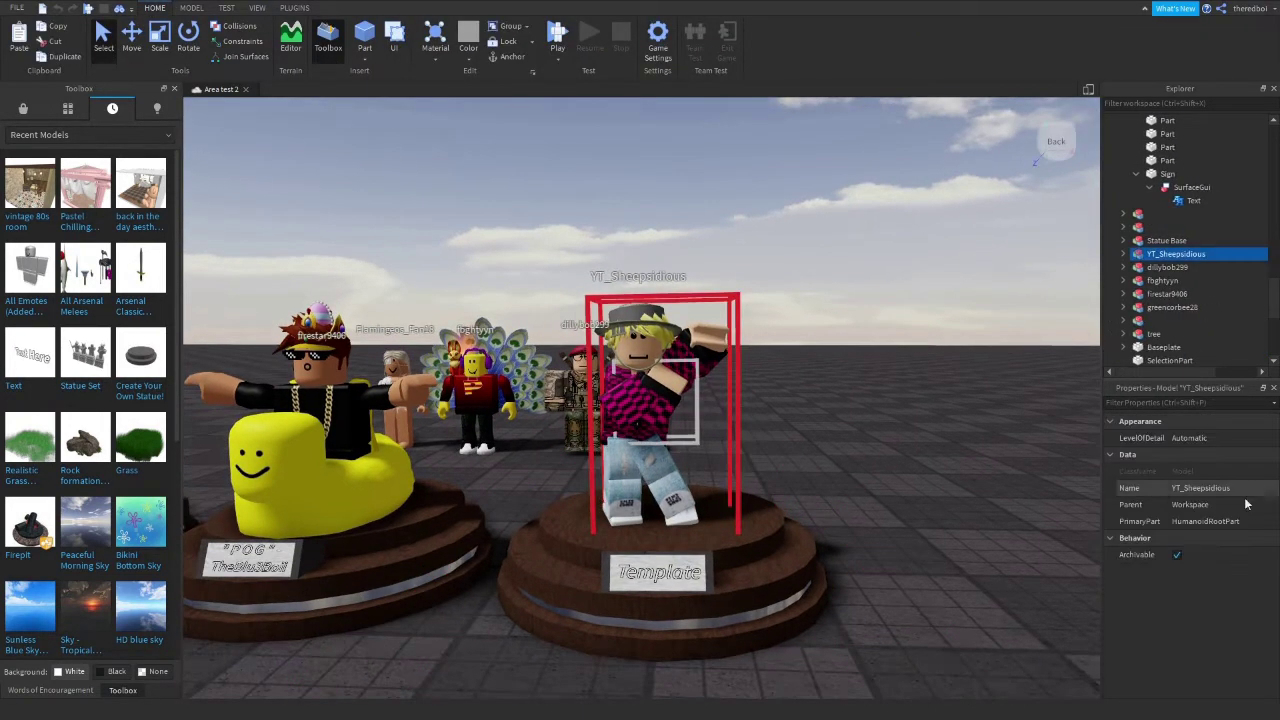
Set the plaque text on the pink-checkered statue's base to "shut up" in quotation marks followed by a dash and the player's username.
{"action": "left_click", "coordinate": [1166, 241]}
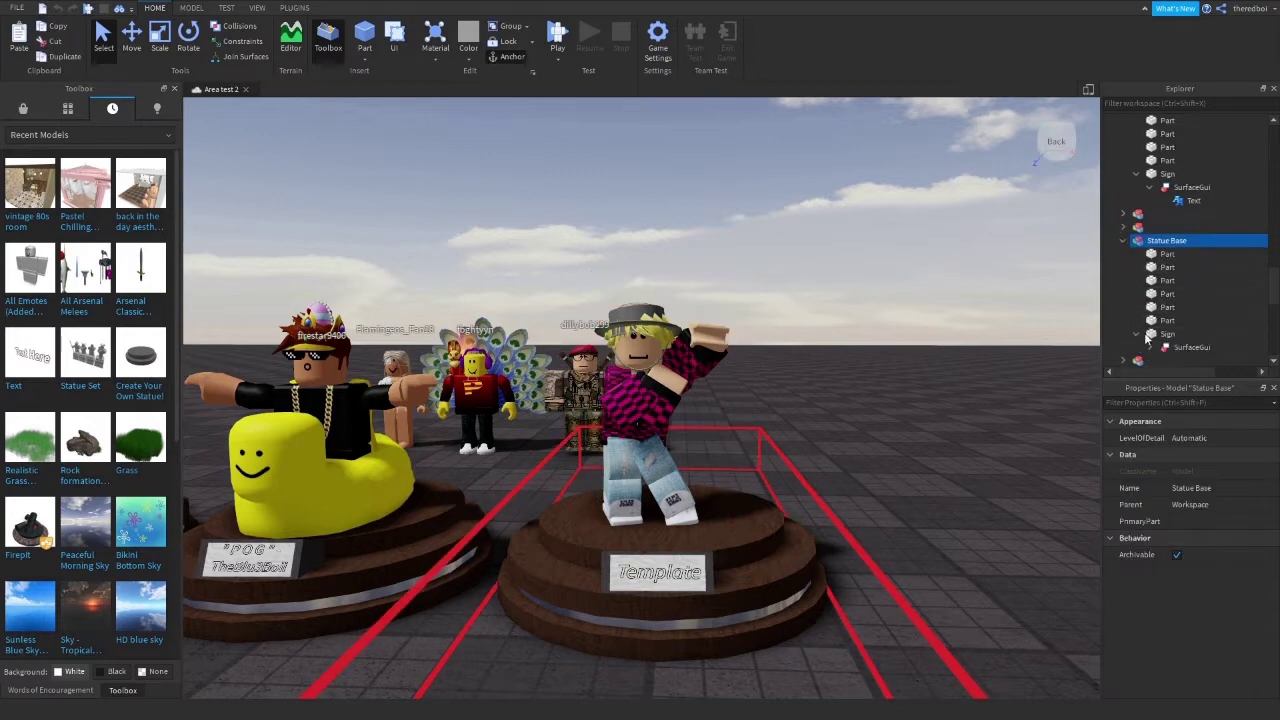
{"action": "left_click", "coordinate": [1150, 347]}
{"action": "left_click", "coordinate": [1181, 361]}
{"action": "left_click_drag", "start_coordinate": [1274, 464], "coordinate": [1276, 620]}
{"action": "left_click", "coordinate": [1258, 507]}
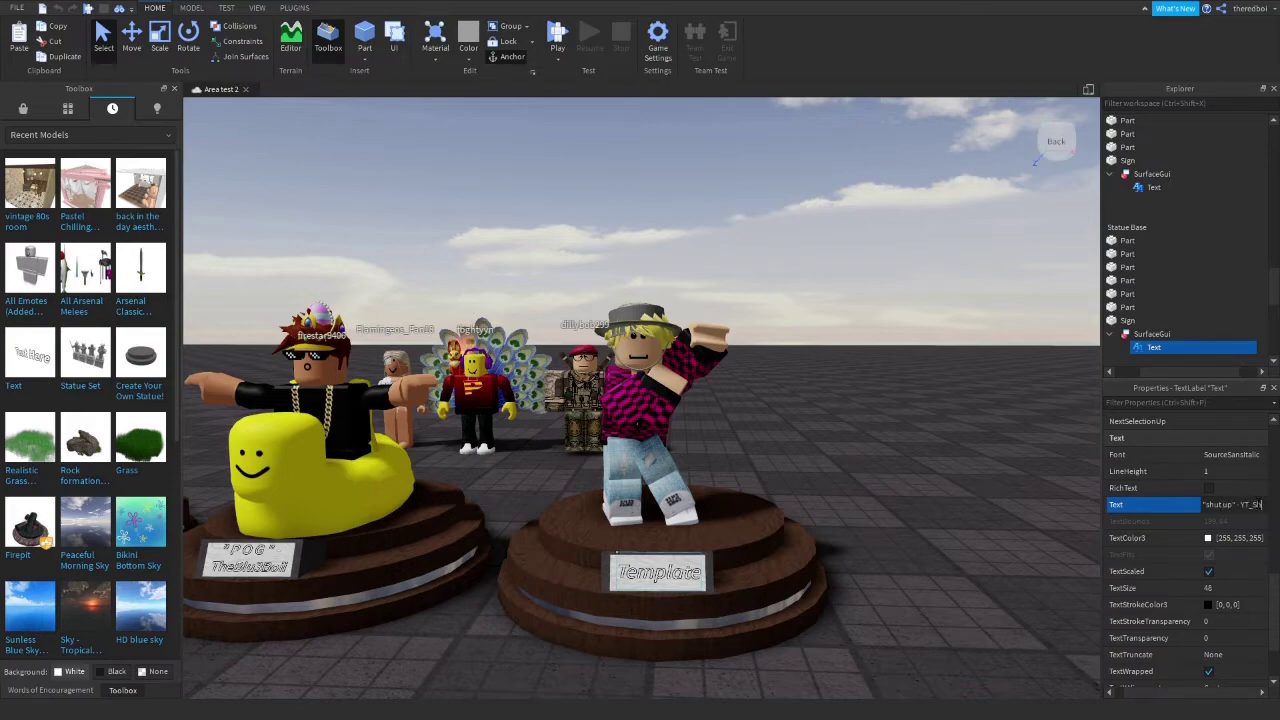
{"action": "right_click_drag", "start_coordinate": [978, 394], "coordinate": [970, 450]}
Duplicate the blank statue base at the far end of the row and place the copy beside the pink-checkered statue.
{"action": "scroll", "coordinate": [978, 394], "scroll_direction": "down", "scroll_amount": 10}
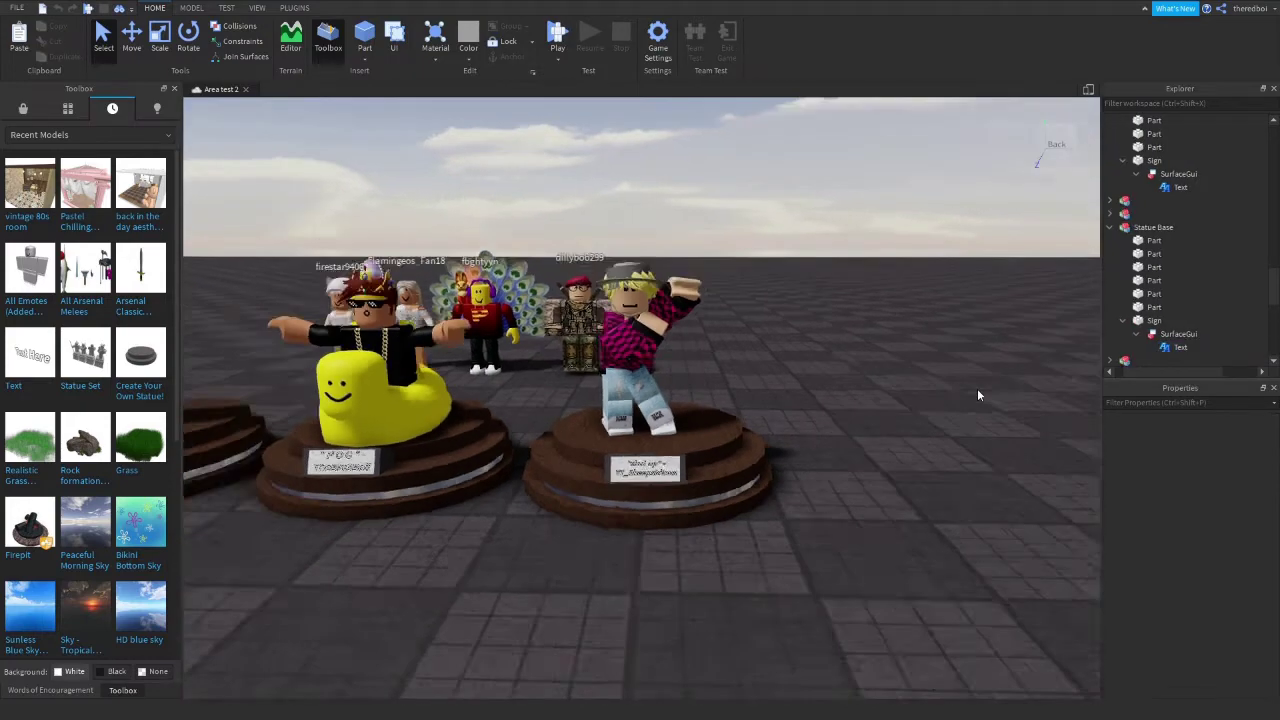
{"action": "left_click", "coordinate": [214, 369]}
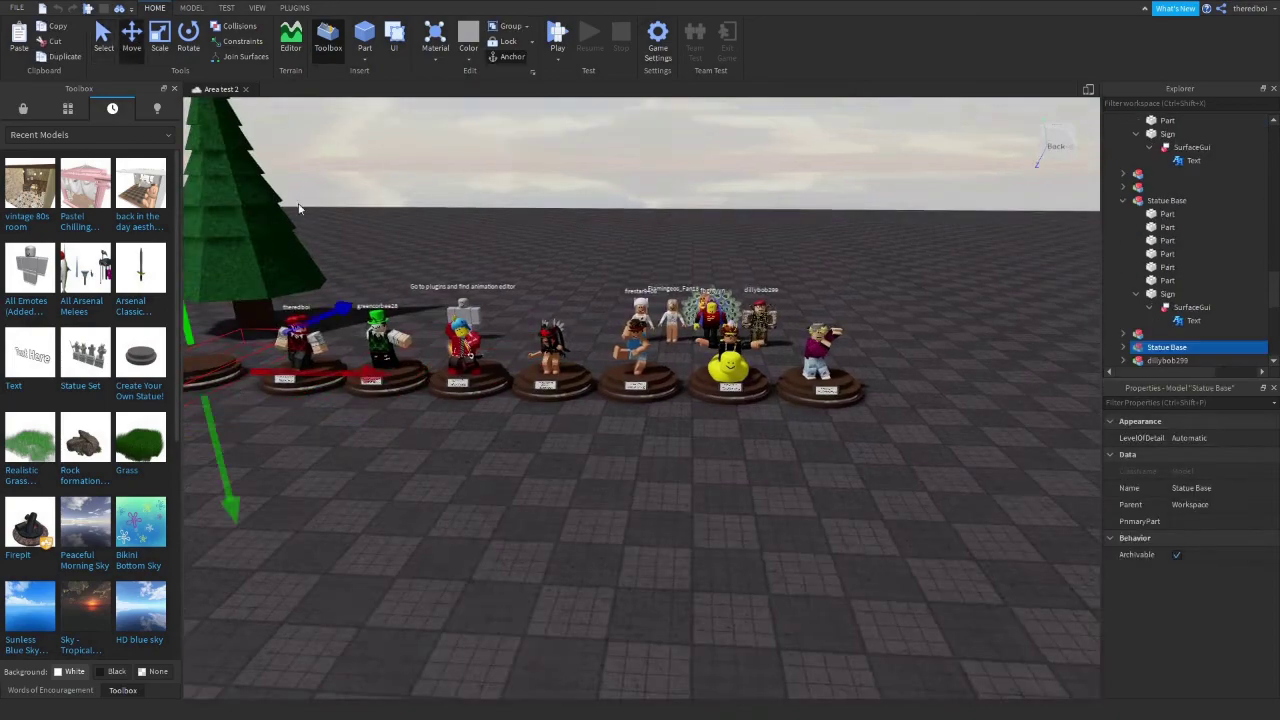
{"action": "key", "text": "d"}
{"action": "left_click_drag", "start_coordinate": [375, 373], "coordinate": [794, 374]}
{"action": "left_click", "coordinate": [830, 335]}
Place the character with the white cat-ear hat on the blank pedestal beside the pink-checkered statue.
{"action": "key", "text": "w"}
{"action": "right_click_drag", "start_coordinate": [830, 333], "coordinate": [827, 294]}
{"action": "key", "text": "s"}
{"action": "key", "text": "w"}
{"action": "key", "text": "d"}
{"action": "left_click_drag", "start_coordinate": [308, 234], "coordinate": [545, 508]}
{"action": "left_click", "coordinate": [797, 380]}
{"action": "right_click_drag", "start_coordinate": [795, 382], "coordinate": [832, 270]}
{"action": "key", "text": "w"}
{"action": "key", "text": "s"}
{"action": "key", "text": "w"}
{"action": "left_click", "coordinate": [285, 8]}
{"action": "left_click", "coordinate": [266, 48]}
{"action": "key", "text": "s"}
{"action": "left_click", "coordinate": [925, 644]}
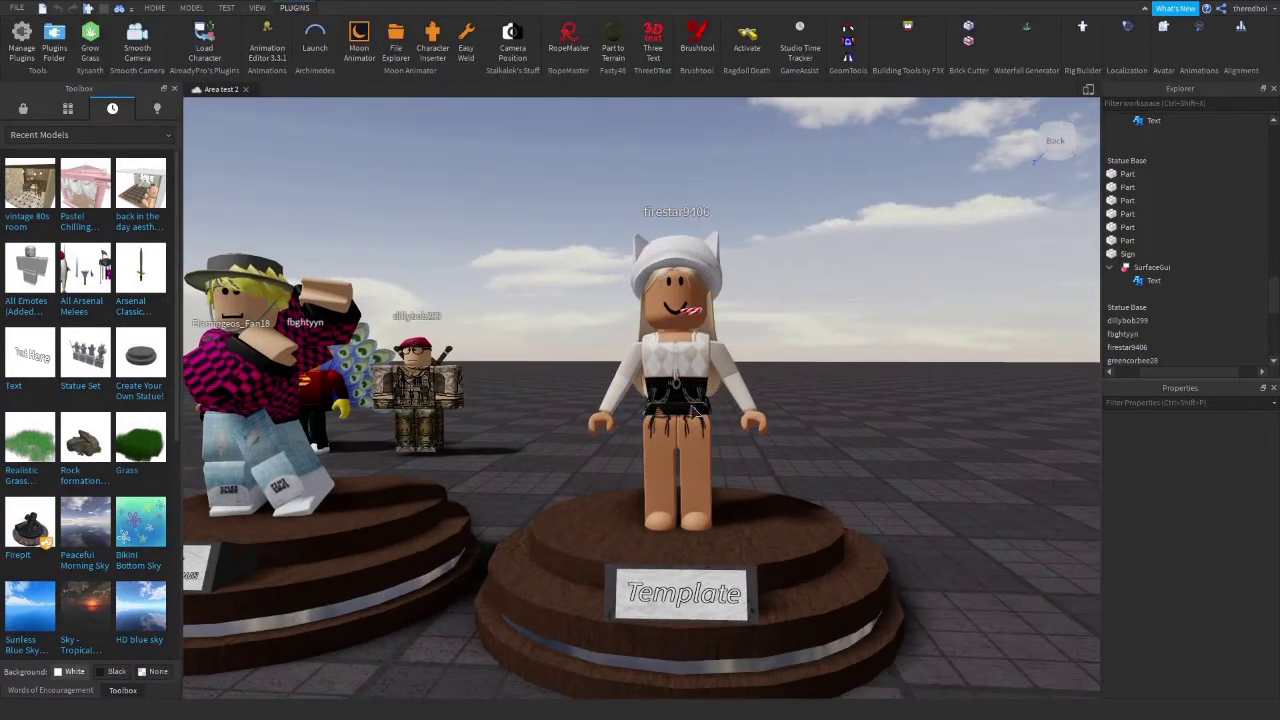
Paste the saved emote animations into the character with the white cat-ear hat.
{"action": "left_click", "coordinate": [160, 8]}
{"action": "left_click", "coordinate": [104, 38]}
{"action": "right_click_drag", "start_coordinate": [435, 205], "coordinate": [451, 217]}
{"action": "left_click", "coordinate": [618, 335]}
{"action": "right_click", "coordinate": [1165, 347]}
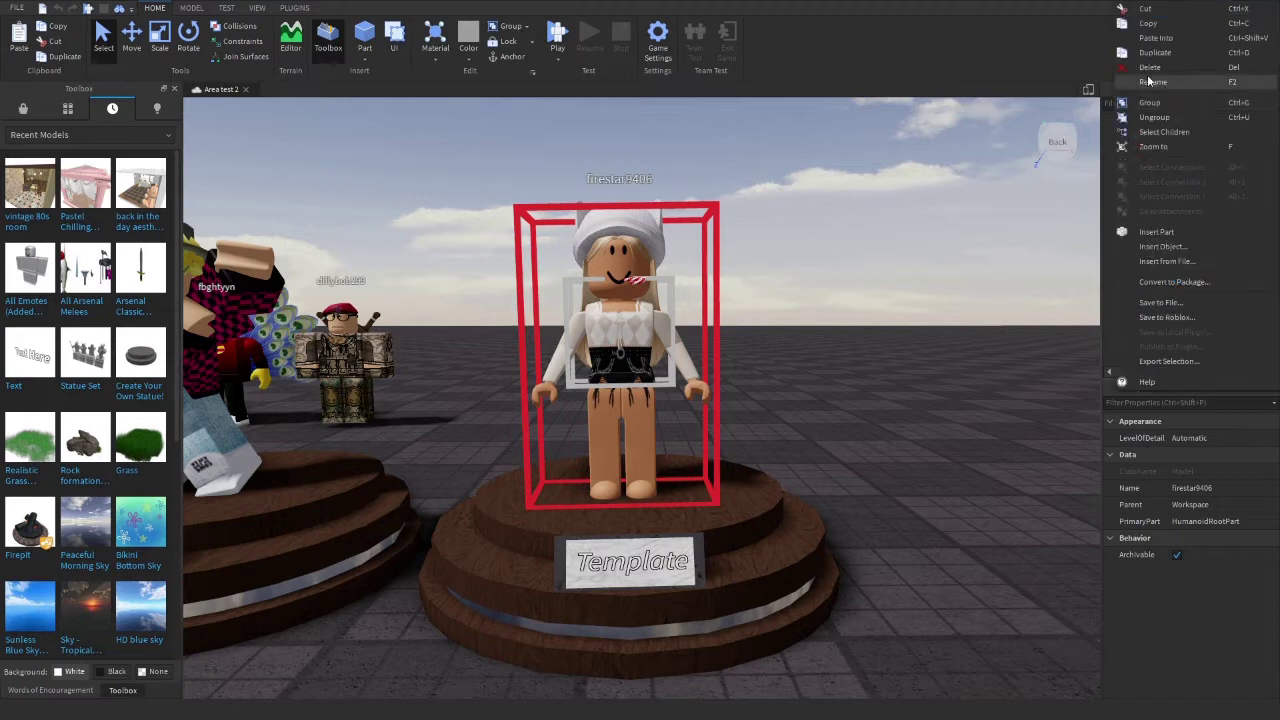
{"action": "left_click", "coordinate": [1198, 49]}
{"action": "left_click", "coordinate": [795, 260]}
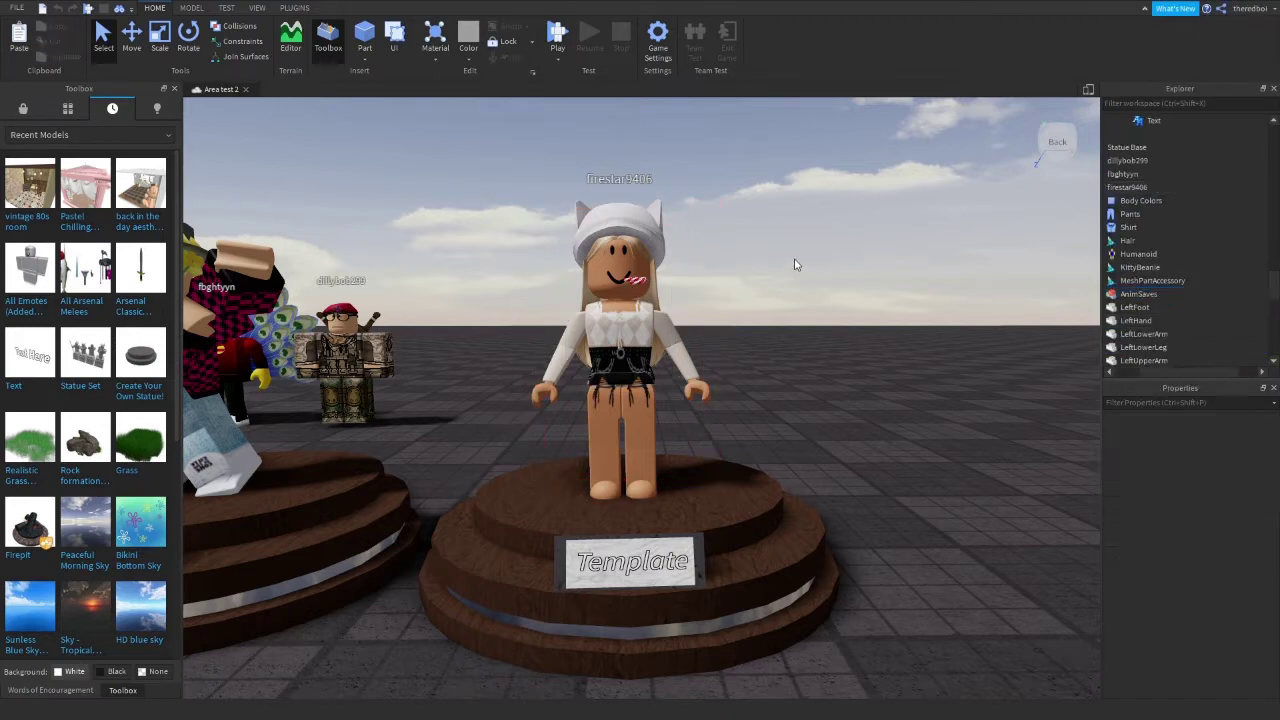
Open the cat-ear hat character in the Animation Editor and load one of its saved emotes.
{"action": "left_click", "coordinate": [294, 8]}
{"action": "left_click", "coordinate": [614, 350]}
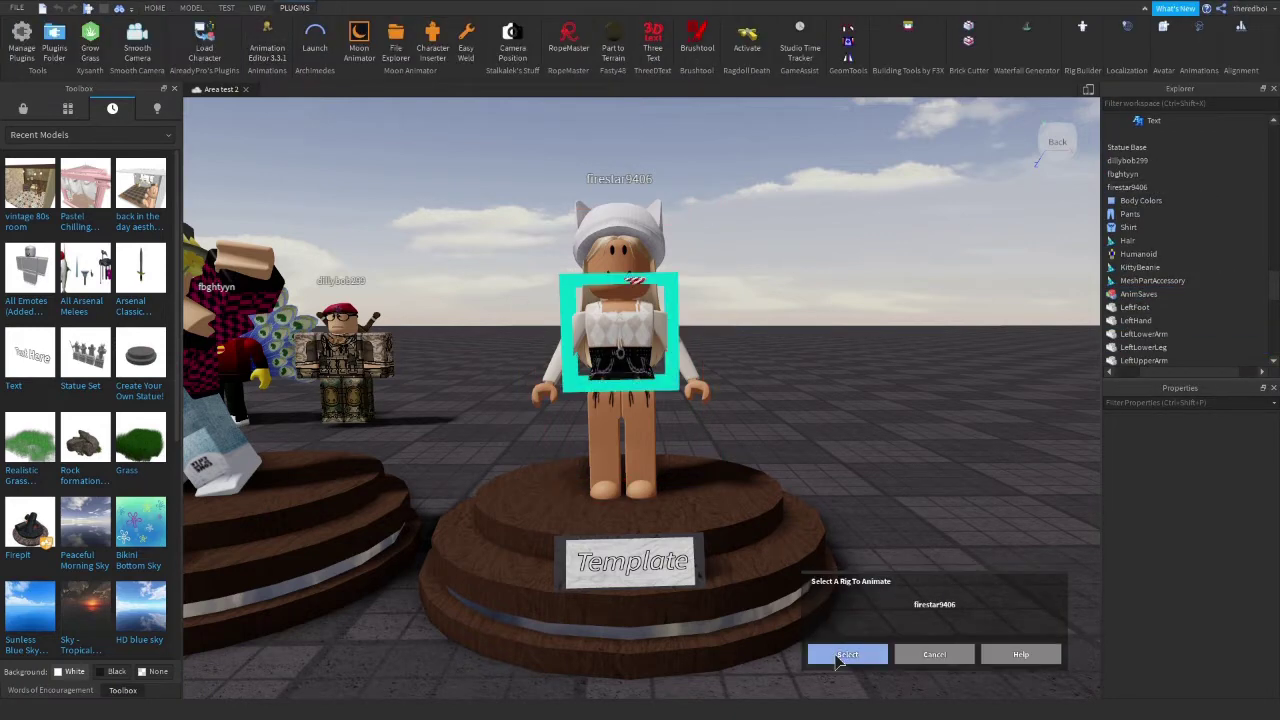
{"action": "left_click", "coordinate": [837, 656]}
{"action": "left_click", "coordinate": [197, 103]}
{"action": "left_click", "coordinate": [219, 166]}
{"action": "left_click_drag", "start_coordinate": [337, 347], "coordinate": [341, 399]}
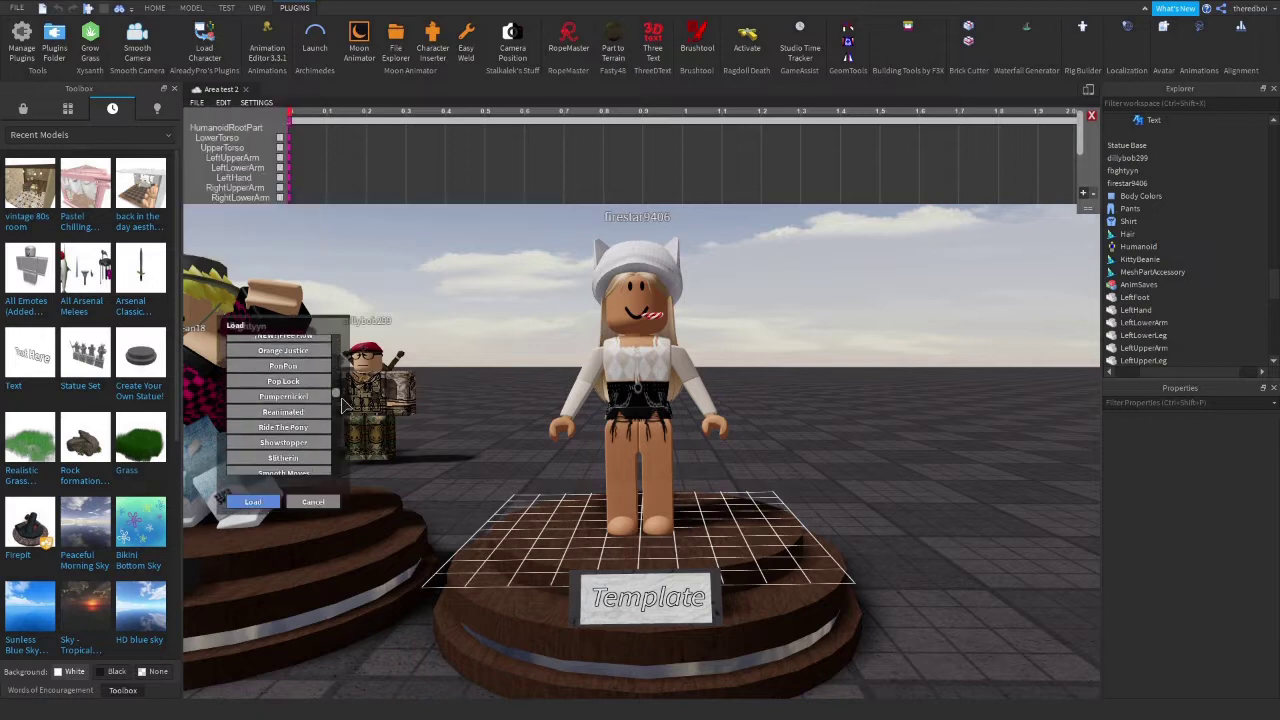
{"action": "left_click", "coordinate": [253, 501]}
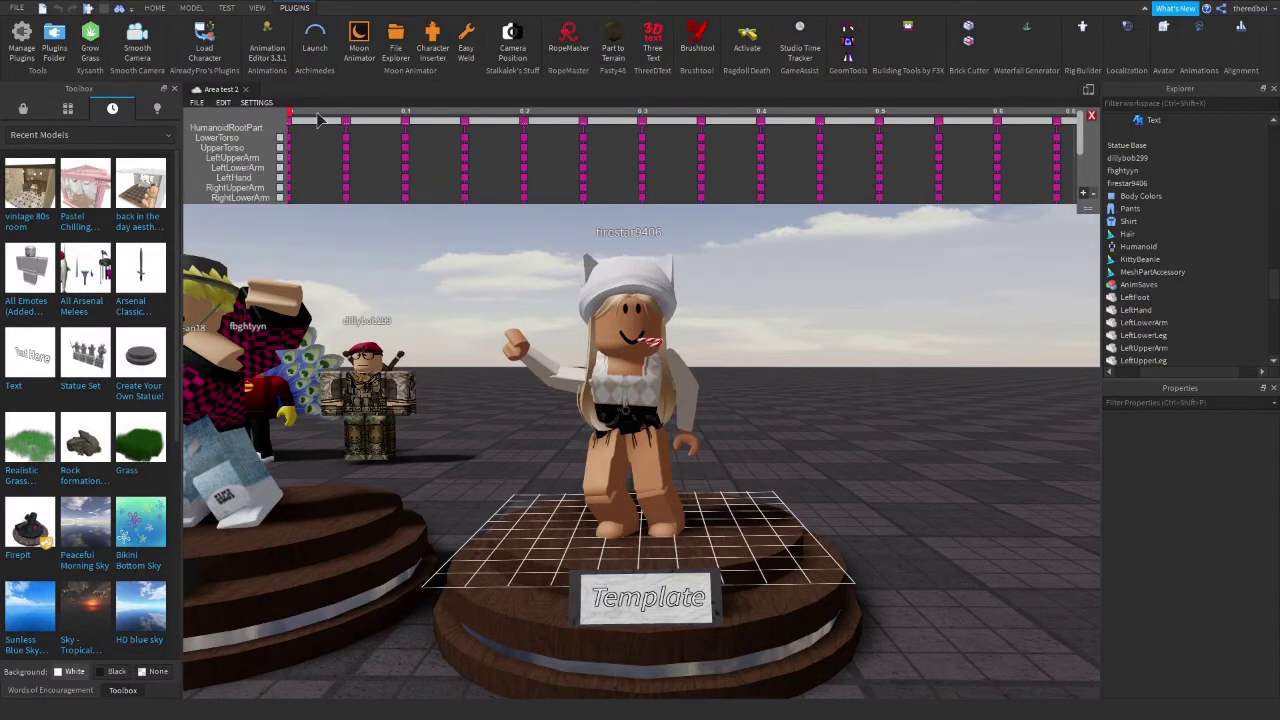
Try a different saved emote on the cat-ear hat character and scrub through its opening frames.
{"action": "left_click", "coordinate": [197, 103]}
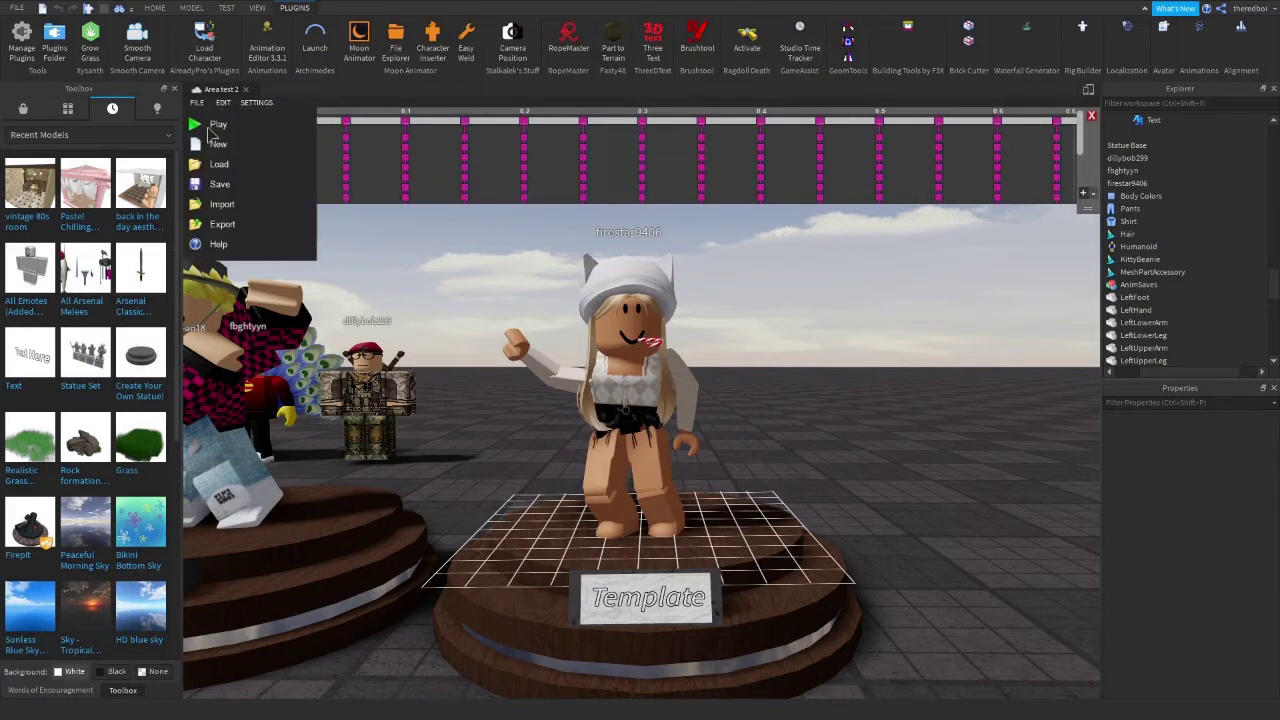
{"action": "left_click", "coordinate": [219, 166]}
{"action": "left_click_drag", "start_coordinate": [337, 348], "coordinate": [341, 374]}
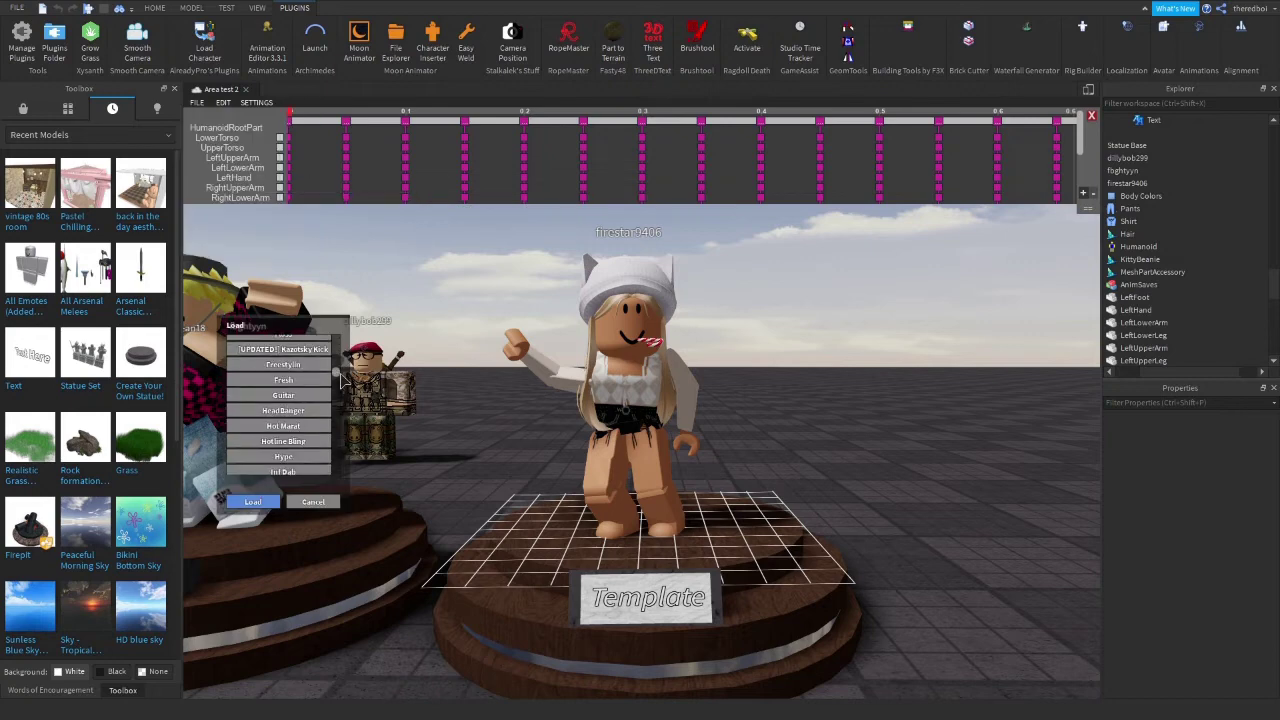
{"action": "left_click", "coordinate": [267, 503]}
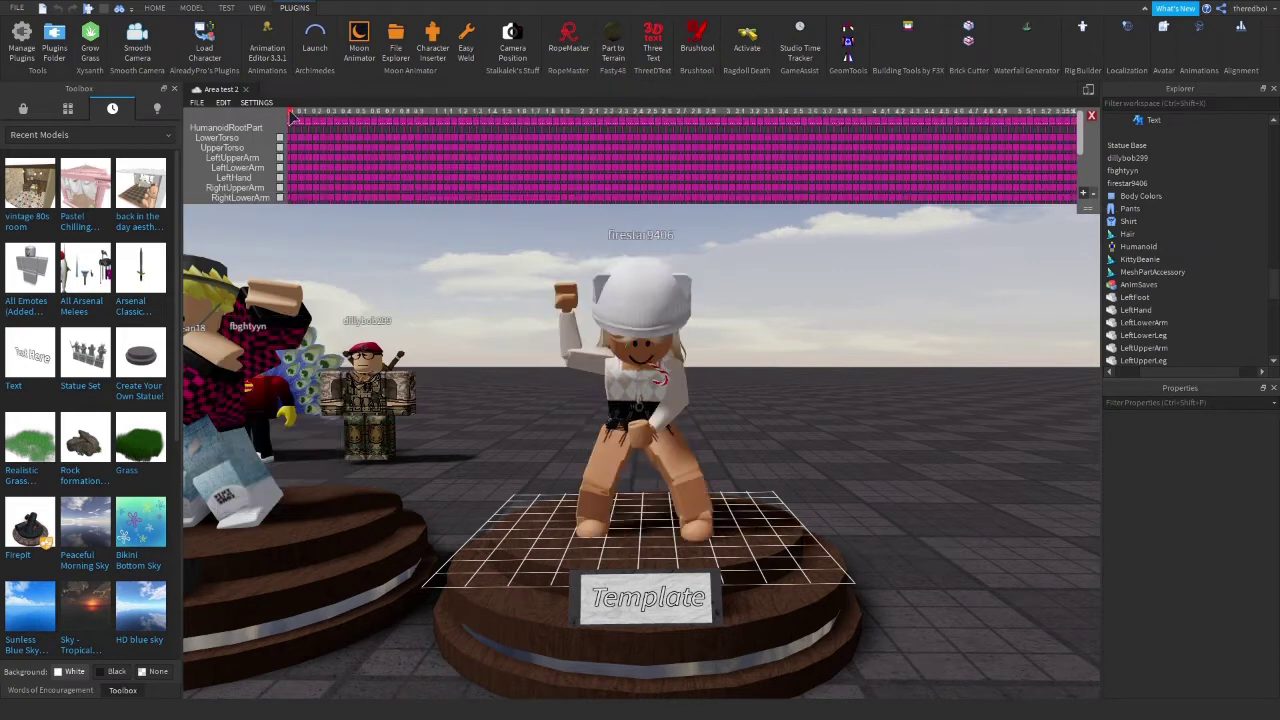
{"action": "left_click_drag", "start_coordinate": [293, 113], "coordinate": [440, 125]}
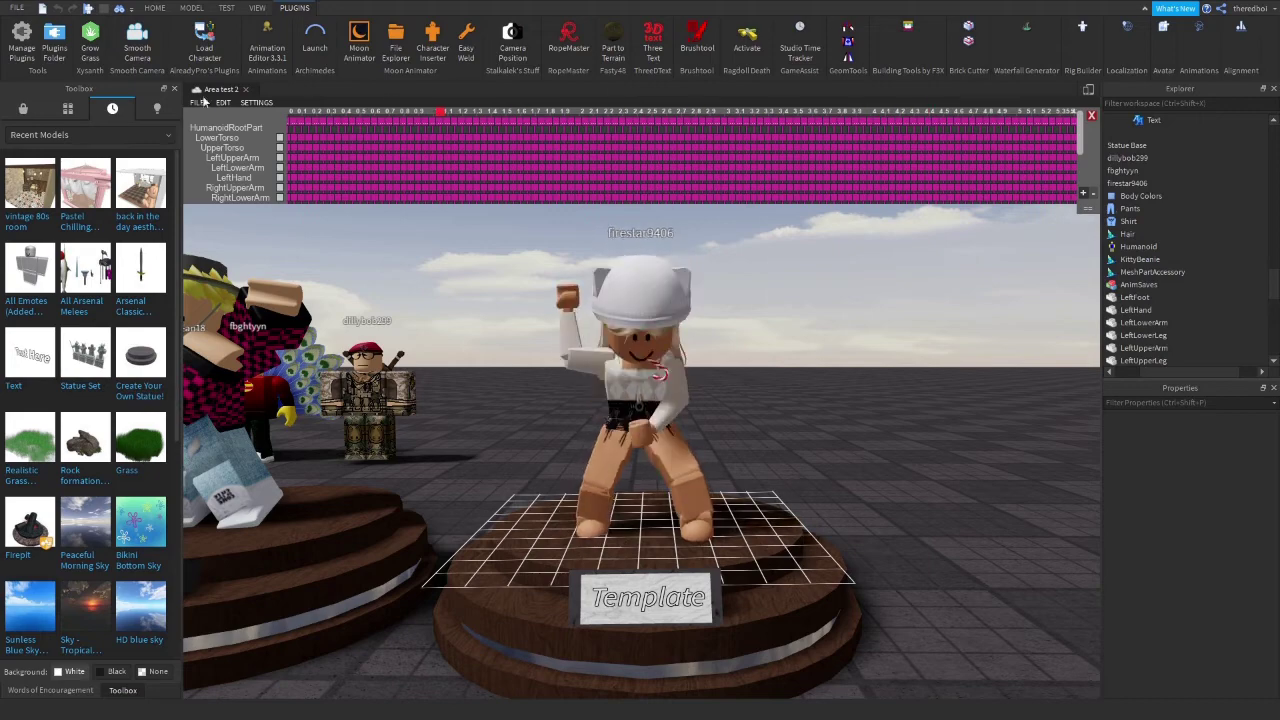
Try the Pop Lock emote on the cat-ear hat character and scrub the timeline for a pose.
{"action": "left_click", "coordinate": [197, 103]}
{"action": "left_click", "coordinate": [278, 170]}
{"action": "left_click_drag", "start_coordinate": [337, 349], "coordinate": [343, 386]}
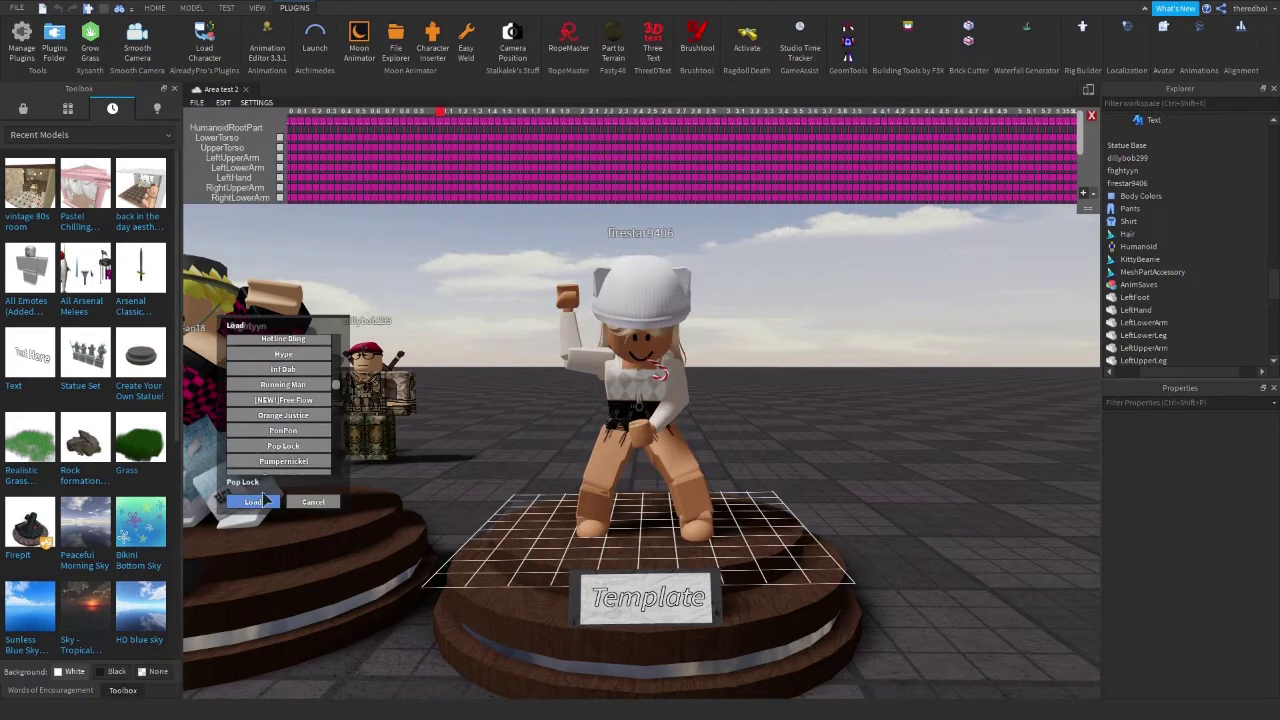
{"action": "left_click", "coordinate": [197, 103]}
{"action": "left_click", "coordinate": [270, 124]}
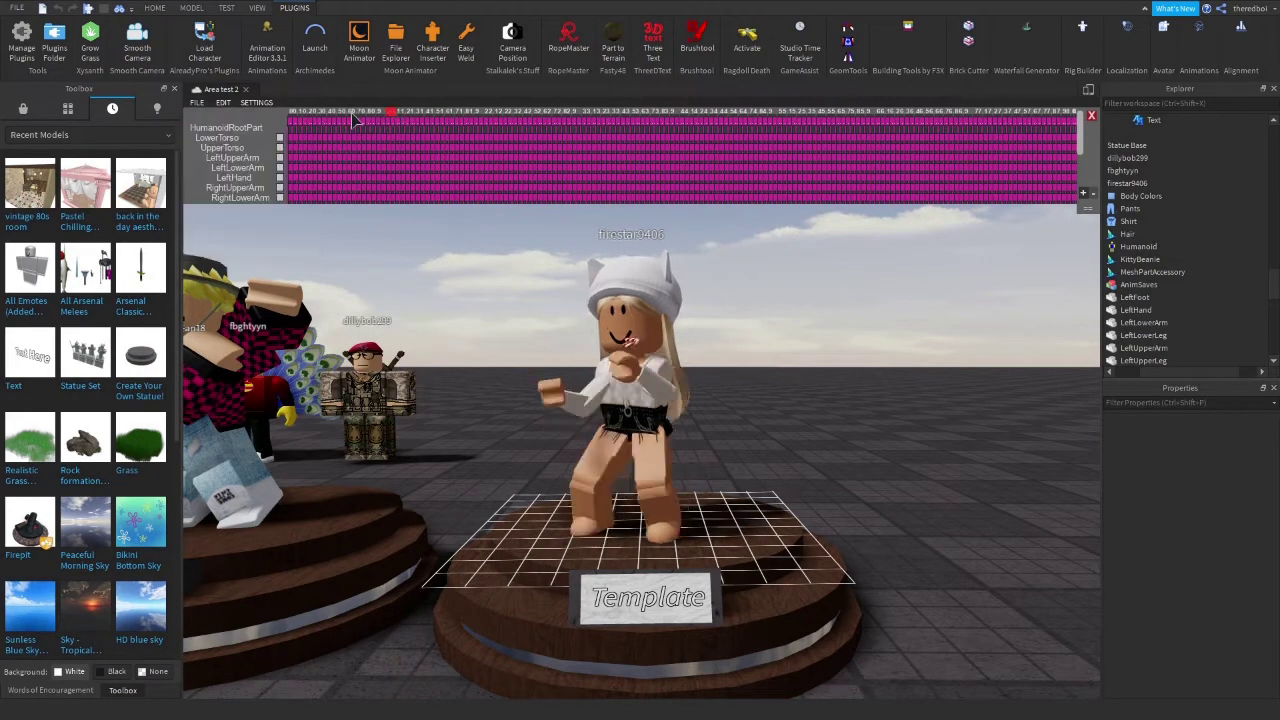
{"action": "left_click_drag", "start_coordinate": [645, 113], "coordinate": [570, 124]}
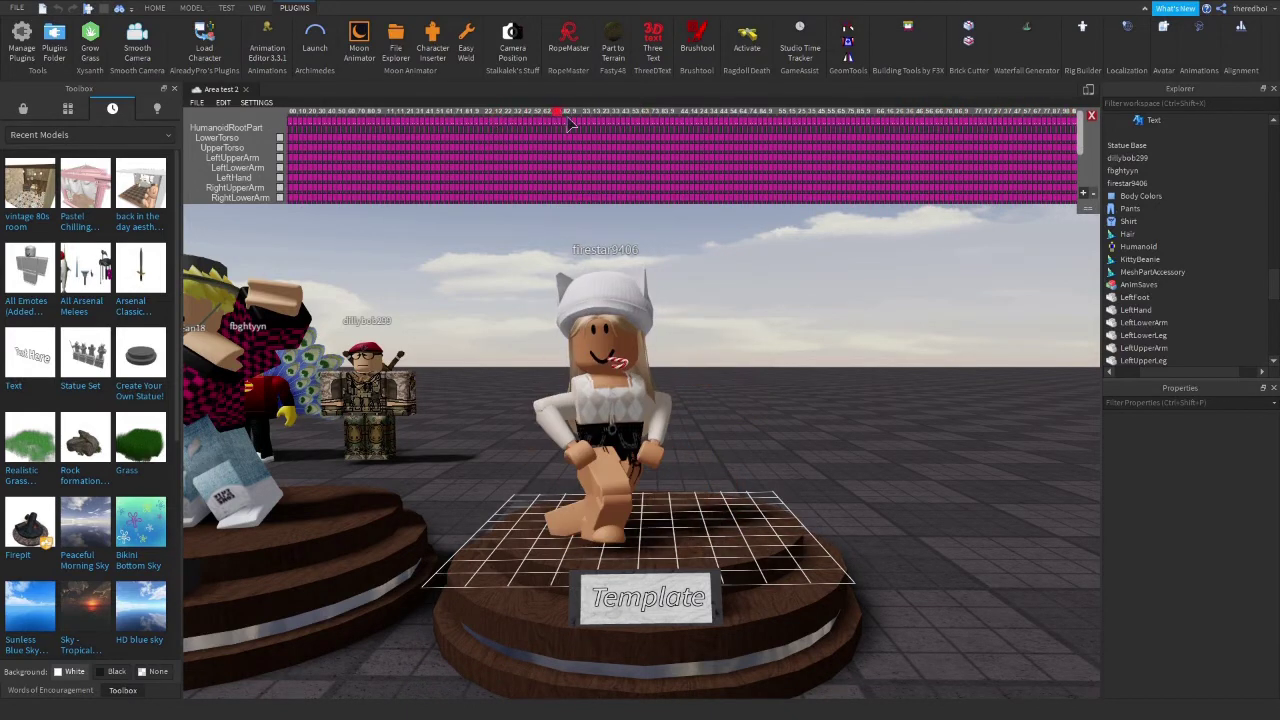
Try a saved emote that lays the cat-ear hat character down on the pedestal.
{"action": "left_click", "coordinate": [198, 104]}
{"action": "left_click", "coordinate": [220, 164]}
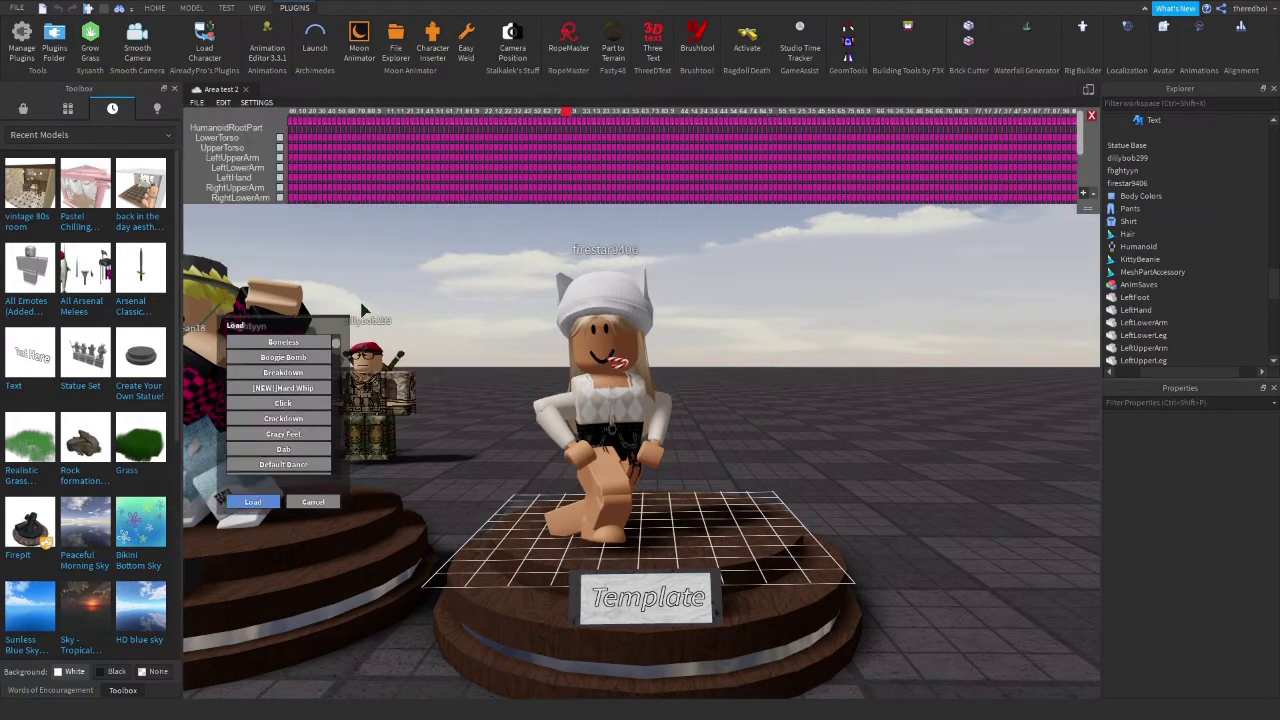
{"action": "left_click_drag", "start_coordinate": [335, 343], "coordinate": [334, 405]}
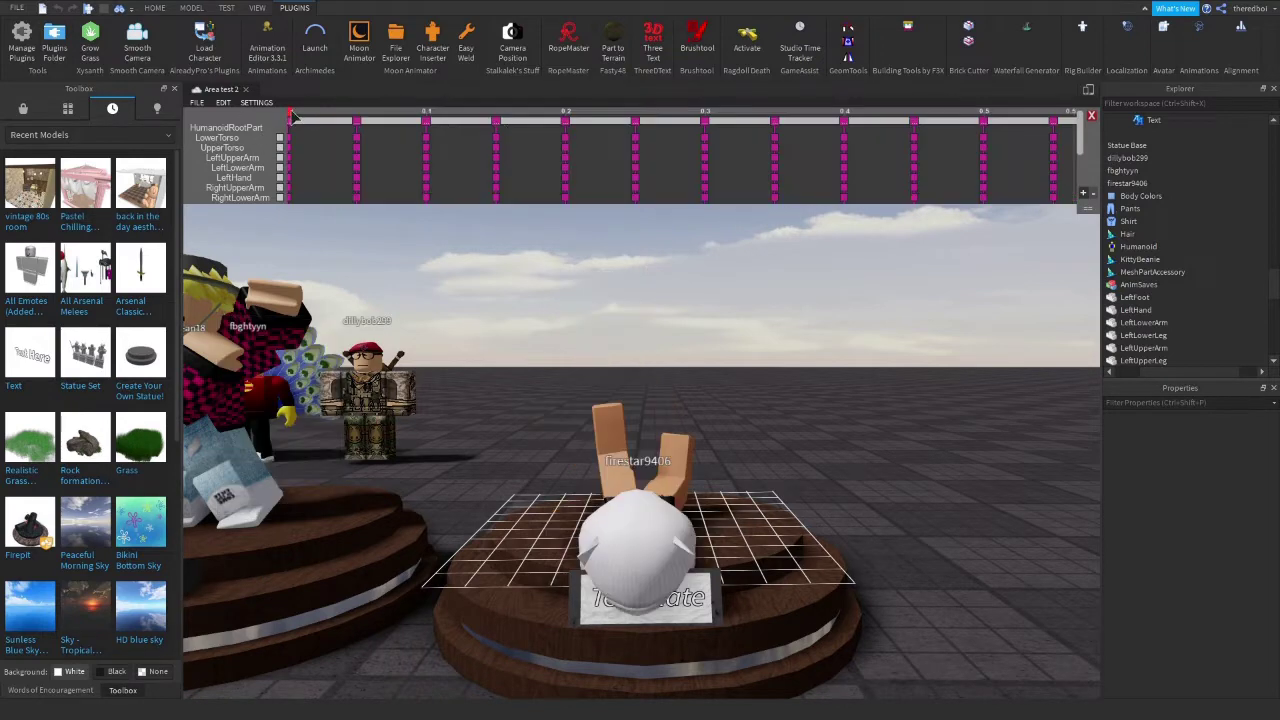
Load a saved emote with one leg kicked out sideways and hold the cat-ear hat character's pose at 0.5 seconds.
{"action": "left_click", "coordinate": [197, 102]}
{"action": "left_click", "coordinate": [246, 168]}
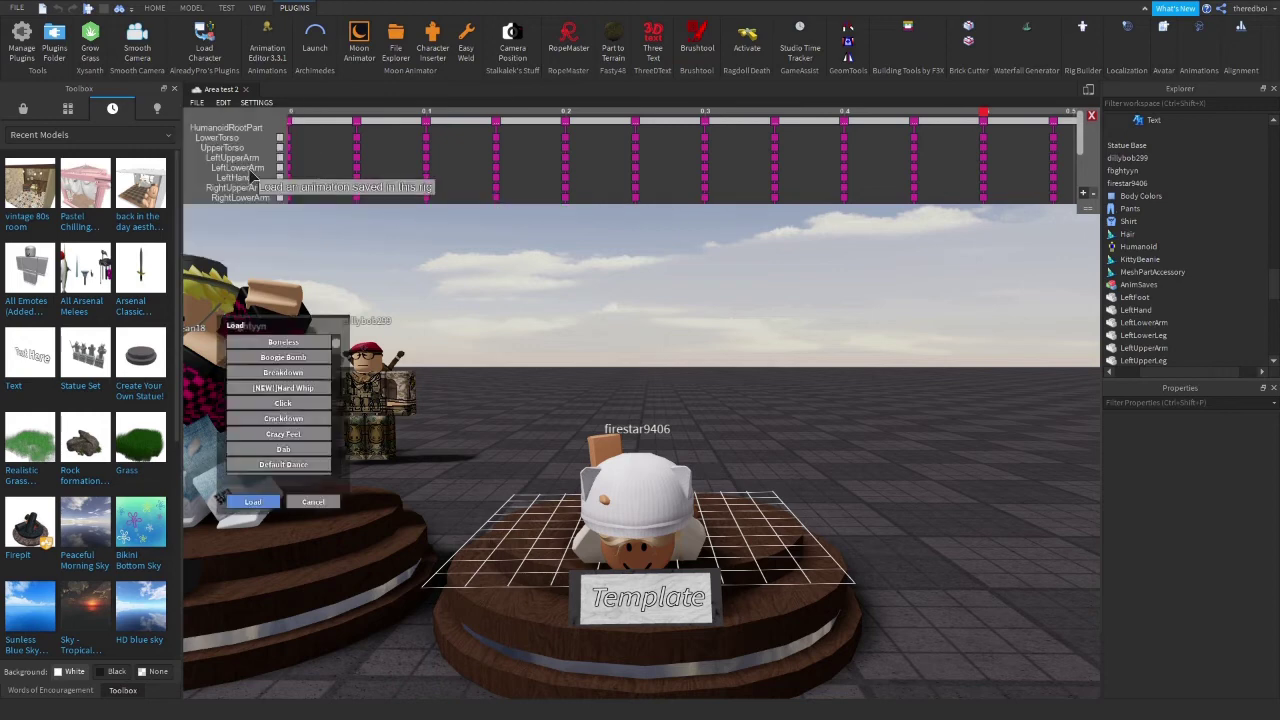
{"action": "left_click_drag", "start_coordinate": [337, 343], "coordinate": [337, 444]}
{"action": "left_click", "coordinate": [254, 502]}
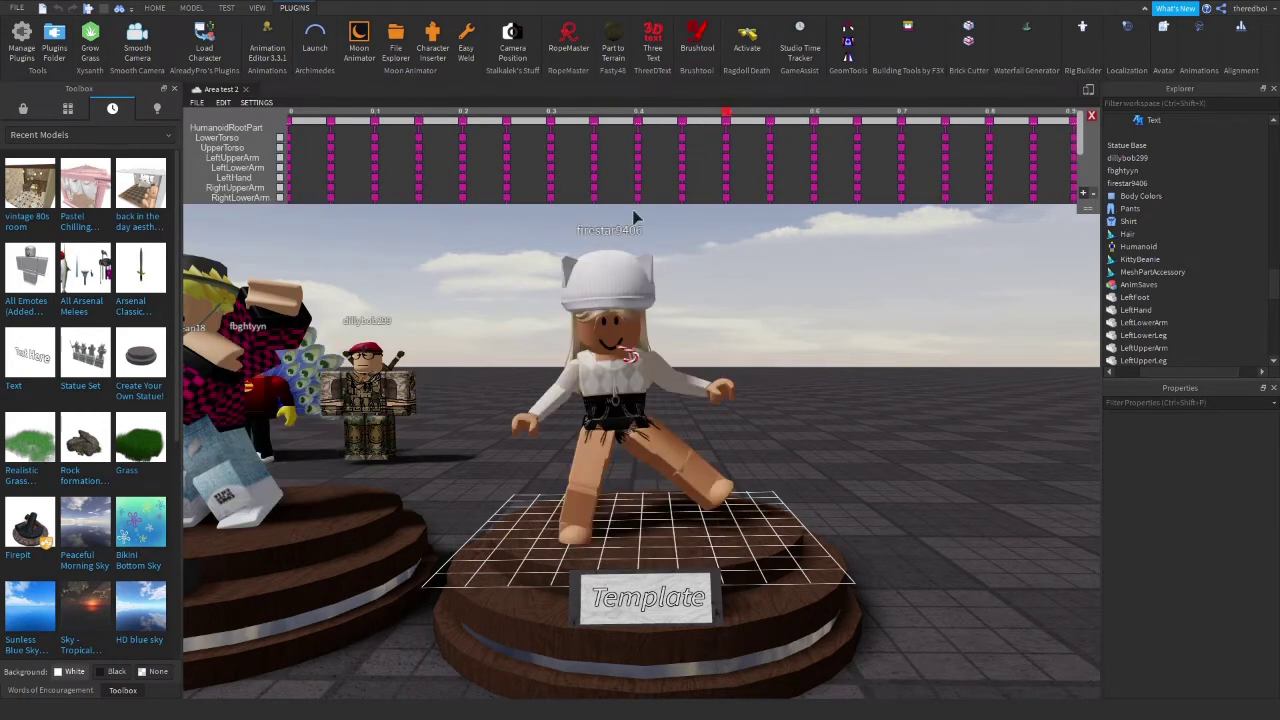
Duplicate the posed cat-ear hat character, leave the Animation Editor and delete the unposed original.
{"action": "left_click", "coordinate": [1122, 183]}
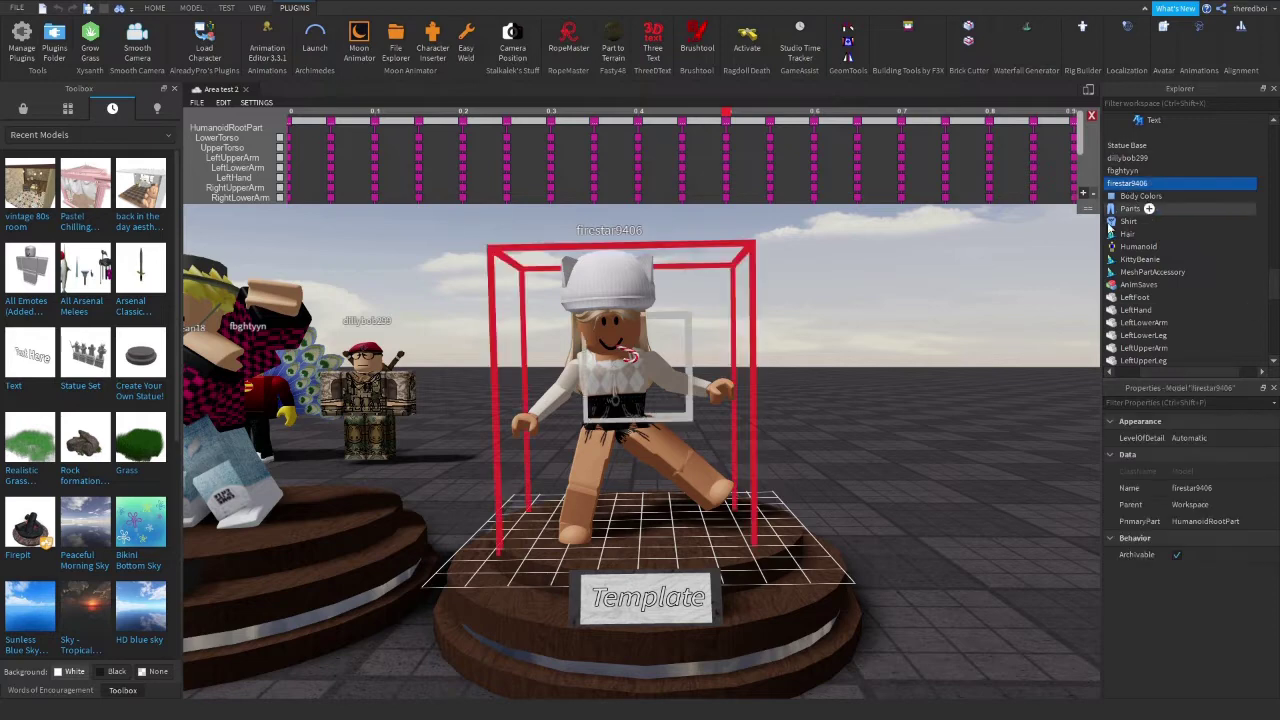
{"action": "key", "text": "ctrl+d"}
{"action": "scroll", "coordinate": [1222, 257], "scroll_direction": "up", "scroll_amount": 3}
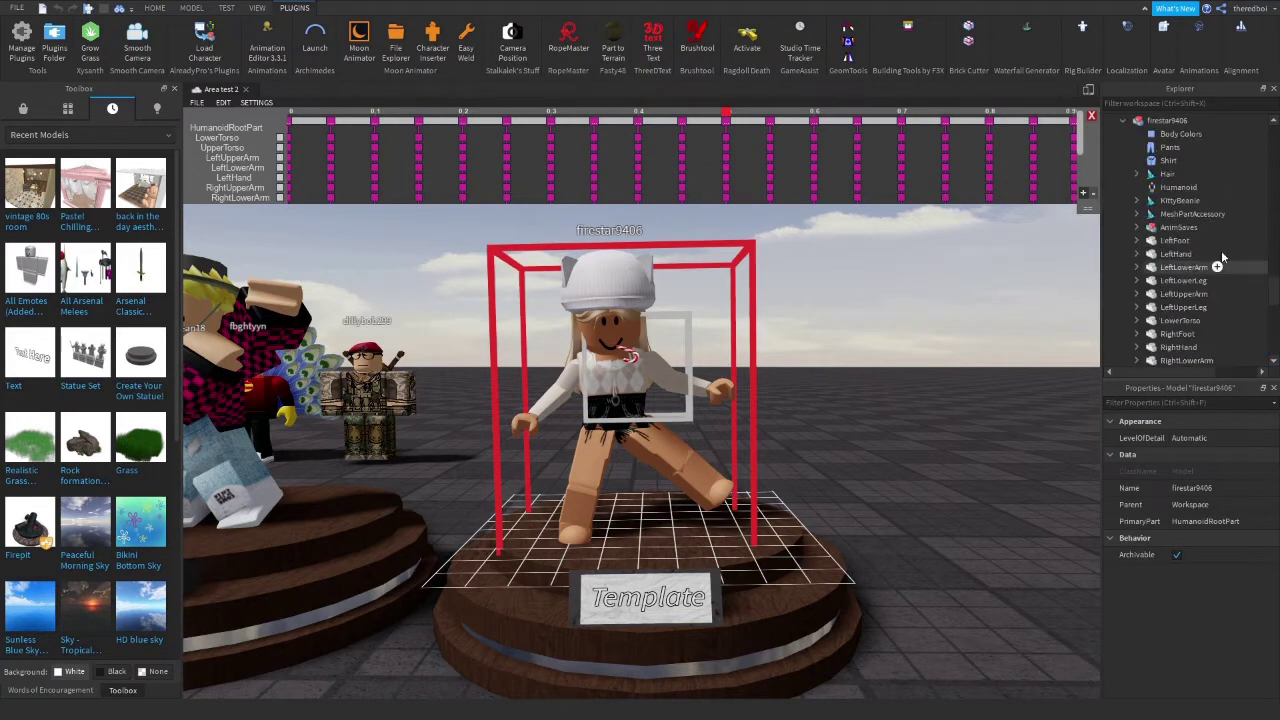
{"action": "left_click", "coordinate": [153, 9]}
{"action": "left_click", "coordinate": [104, 38]}
{"action": "scroll", "coordinate": [700, 257], "scroll_direction": "down", "scroll_amount": 3}
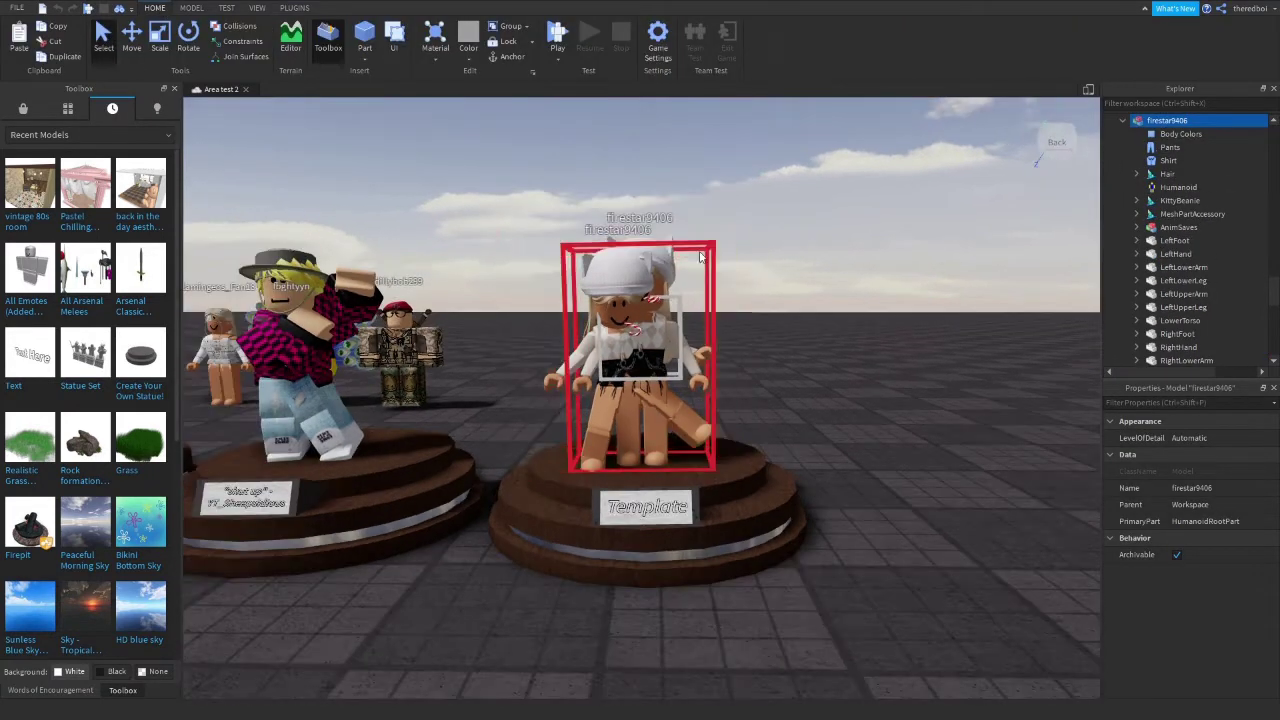
{"action": "key", "text": "Delete"}
Clear the model name of the posed cat-ear hat statue.
{"action": "right_click_drag", "start_coordinate": [779, 251], "coordinate": [787, 240]}
{"action": "scroll", "coordinate": [779, 251], "scroll_direction": "down", "scroll_amount": 4}
{"action": "left_click", "coordinate": [620, 368]}
{"action": "left_click", "coordinate": [1192, 488]}
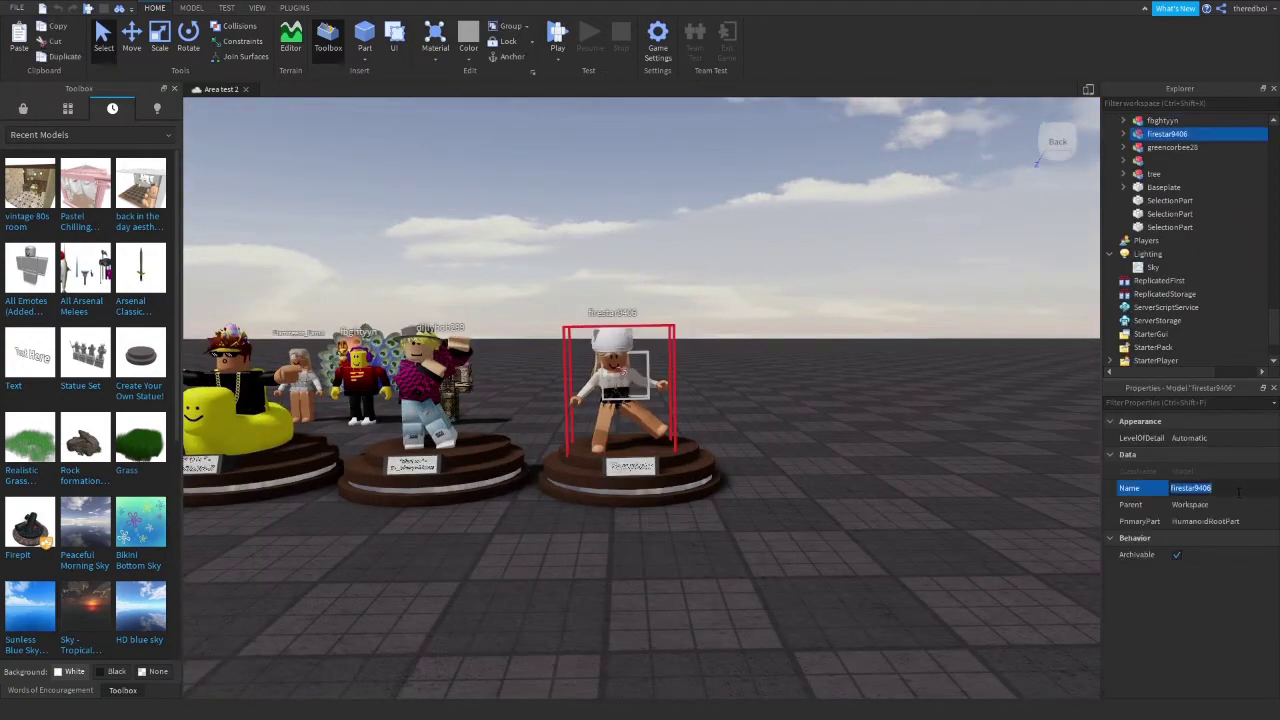
{"action": "key", "text": "BackSpace"}
{"action": "key", "text": "Return"}
Set the plaque text on the cat-ear hat statue's base to ":-)" in quotation marks followed by a dash and the player's username.
{"action": "left_click", "coordinate": [648, 488]}
{"action": "left_click", "coordinate": [648, 487]}
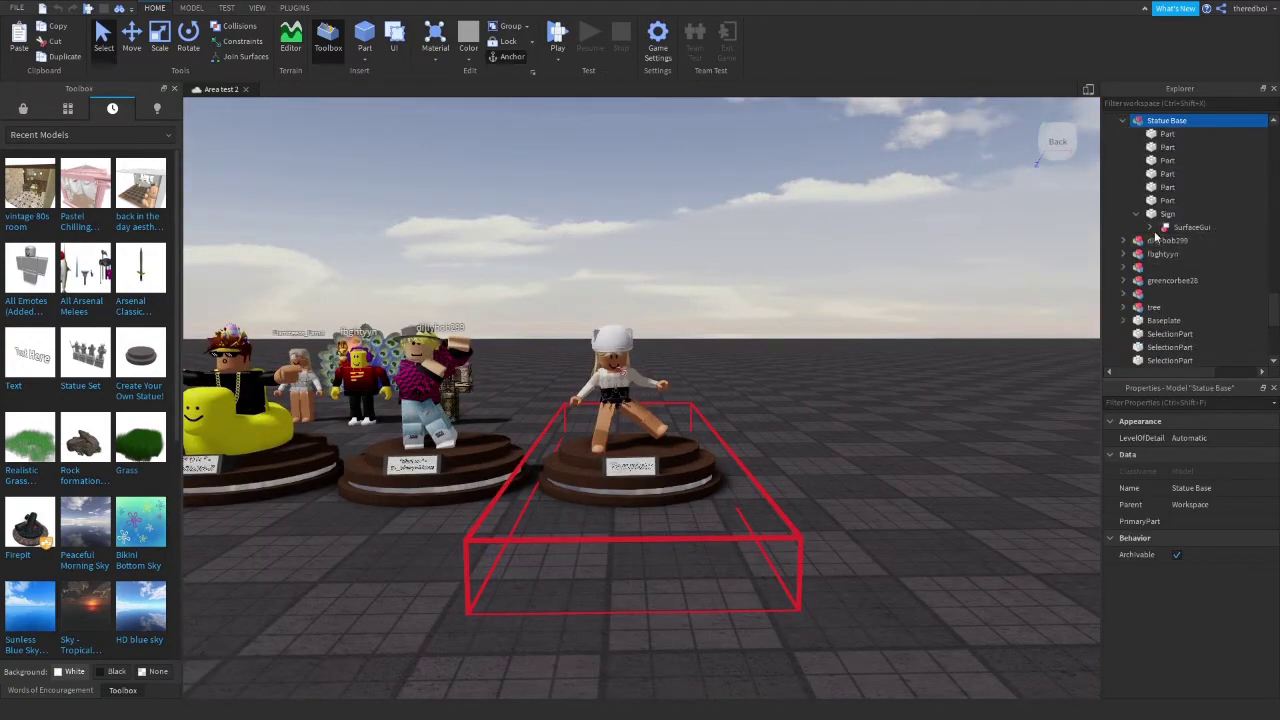
{"action": "left_click", "coordinate": [1151, 228]}
{"action": "left_click", "coordinate": [1190, 241]}
{"action": "left_click_drag", "start_coordinate": [1274, 504], "coordinate": [1277, 557]}
{"action": "left_click_drag", "start_coordinate": [1275, 620], "coordinate": [1274, 635]}
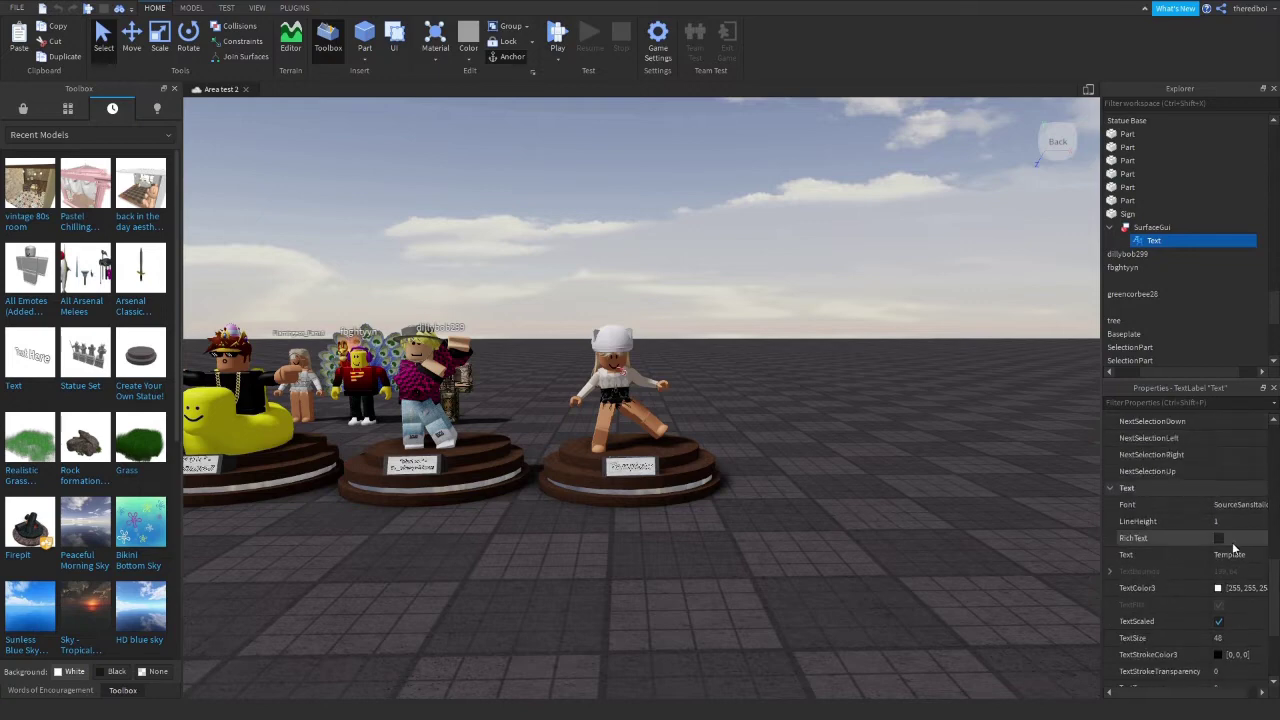
{"action": "left_click", "coordinate": [1227, 553]}
{"action": "key", "text": "BackSpace"}
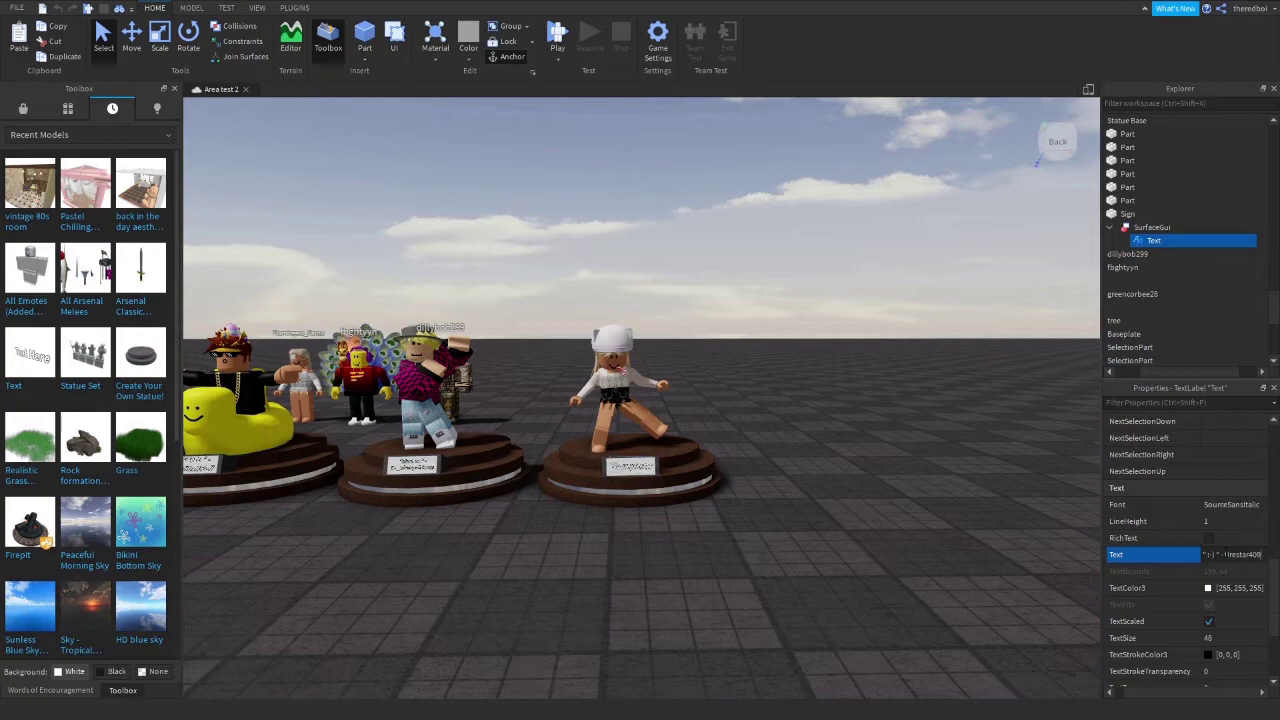
{"action": "left_click", "coordinate": [778, 412]}
Duplicate the blank statue base and place the copy at the end of the row beside the cat-ear hat statue.
{"action": "key", "text": "e"}
{"action": "right_click_drag", "start_coordinate": [778, 412], "coordinate": [494, 473]}
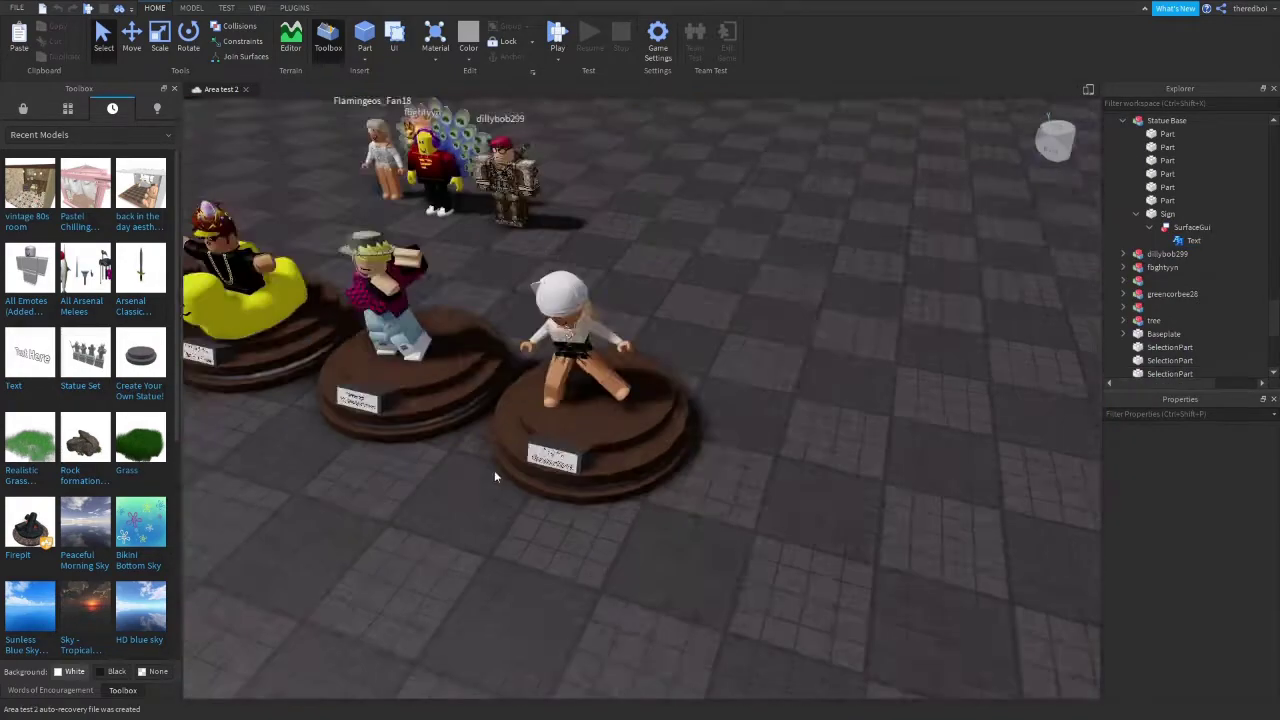
{"action": "key", "text": "a"}
{"action": "key", "text": "s"}
{"action": "left_click_drag", "start_coordinate": [296, 268], "coordinate": [368, 340]}
{"action": "right_click_drag", "start_coordinate": [296, 268], "coordinate": [368, 340]}
{"action": "left_click_drag", "start_coordinate": [368, 340], "coordinate": [652, 360]}
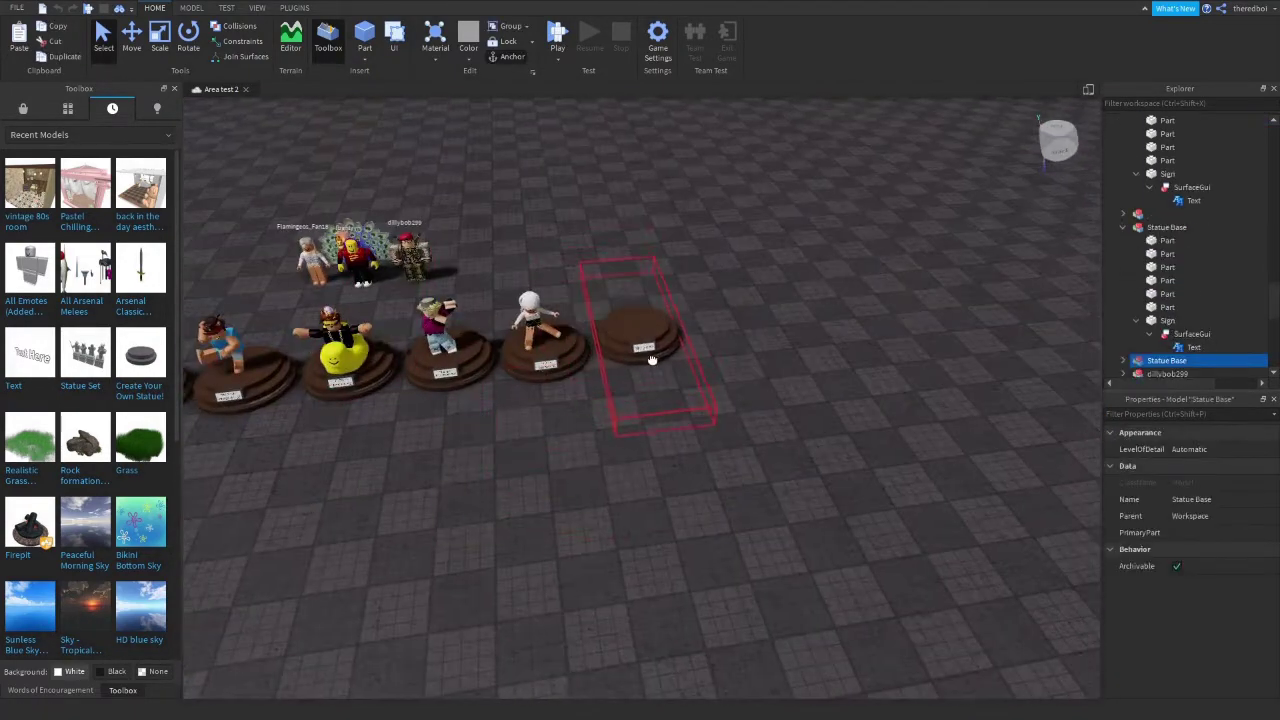
Place the blonde eyepatch character on the blank pedestal beside the cat-ear hat statue.
{"action": "left_click", "coordinate": [767, 224]}
{"action": "key", "text": "d"}
{"action": "right_click_drag", "start_coordinate": [767, 222], "coordinate": [735, 216]}
{"action": "left_click_drag", "start_coordinate": [310, 262], "coordinate": [656, 358]}
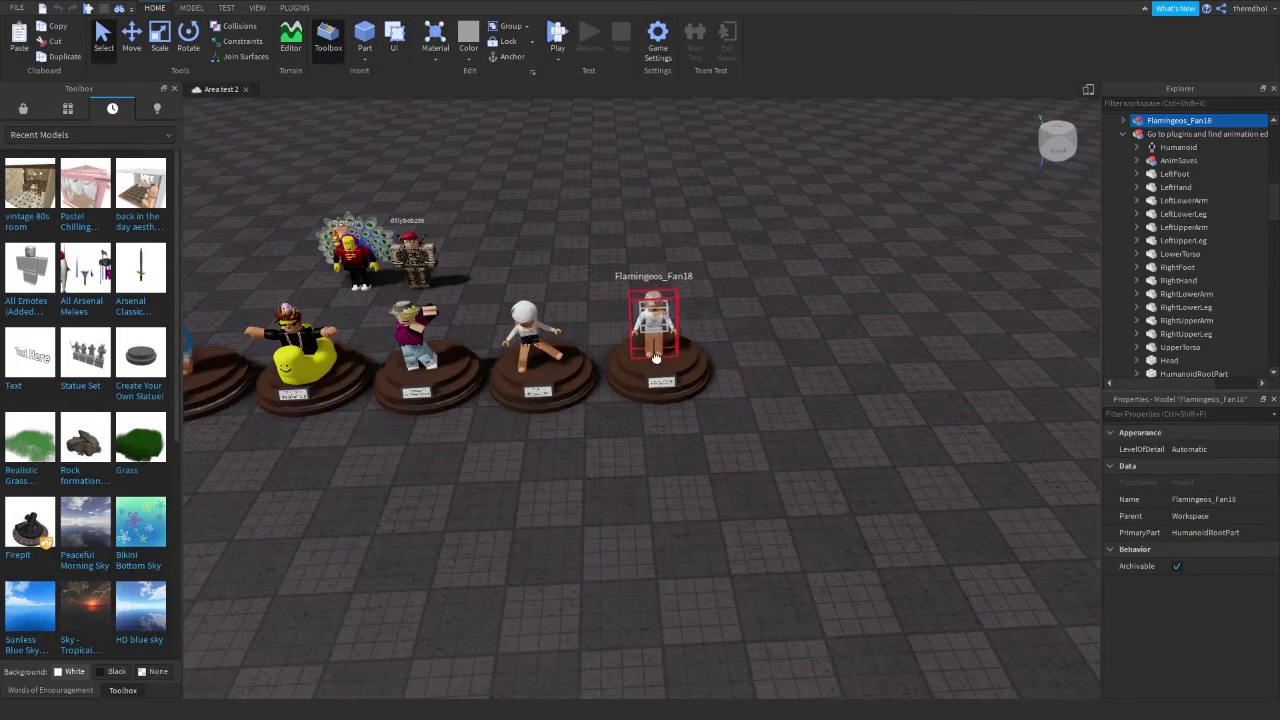
Paste the saved emote animations into the blonde eyepatch character, collapse the expanded models and check the character's contents.
{"action": "left_click", "coordinate": [1123, 134]}
{"action": "right_click", "coordinate": [1163, 122]}
{"action": "left_click", "coordinate": [1144, 172]}
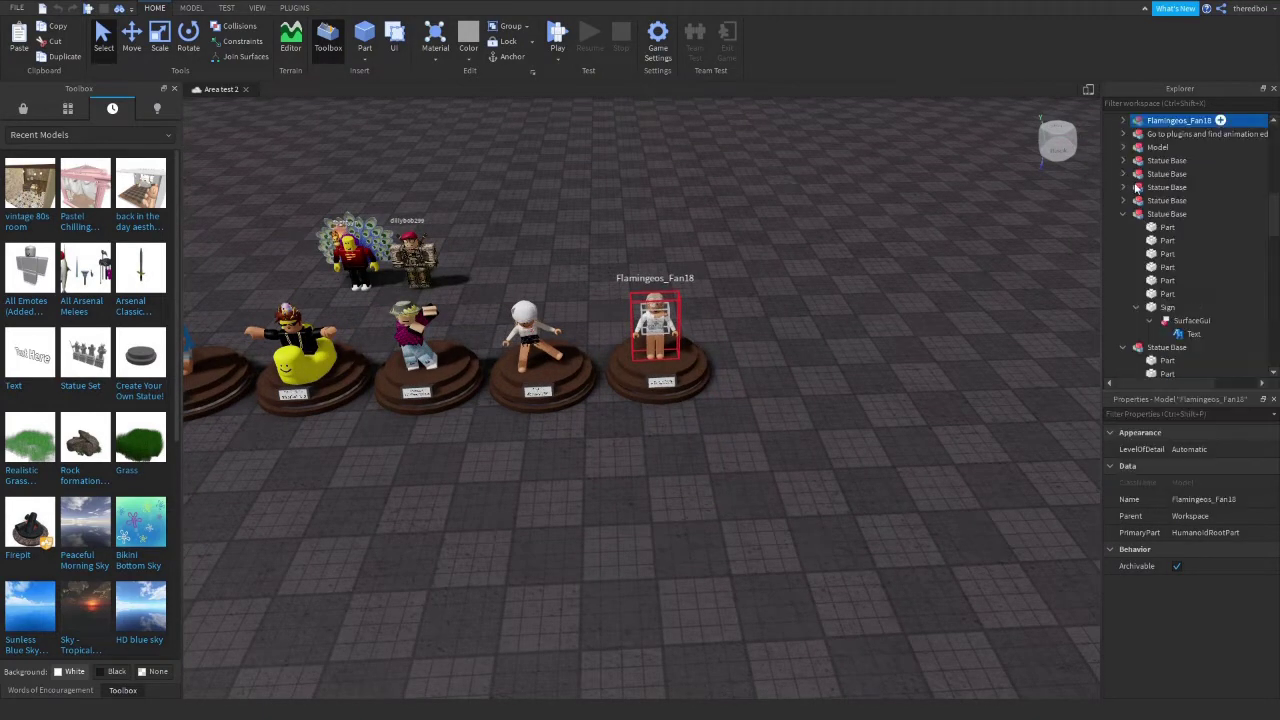
{"action": "left_click", "coordinate": [1123, 120]}
{"action": "left_click", "coordinate": [1123, 214]}
{"action": "left_click", "coordinate": [1123, 228]}
{"action": "left_click", "coordinate": [1123, 268]}
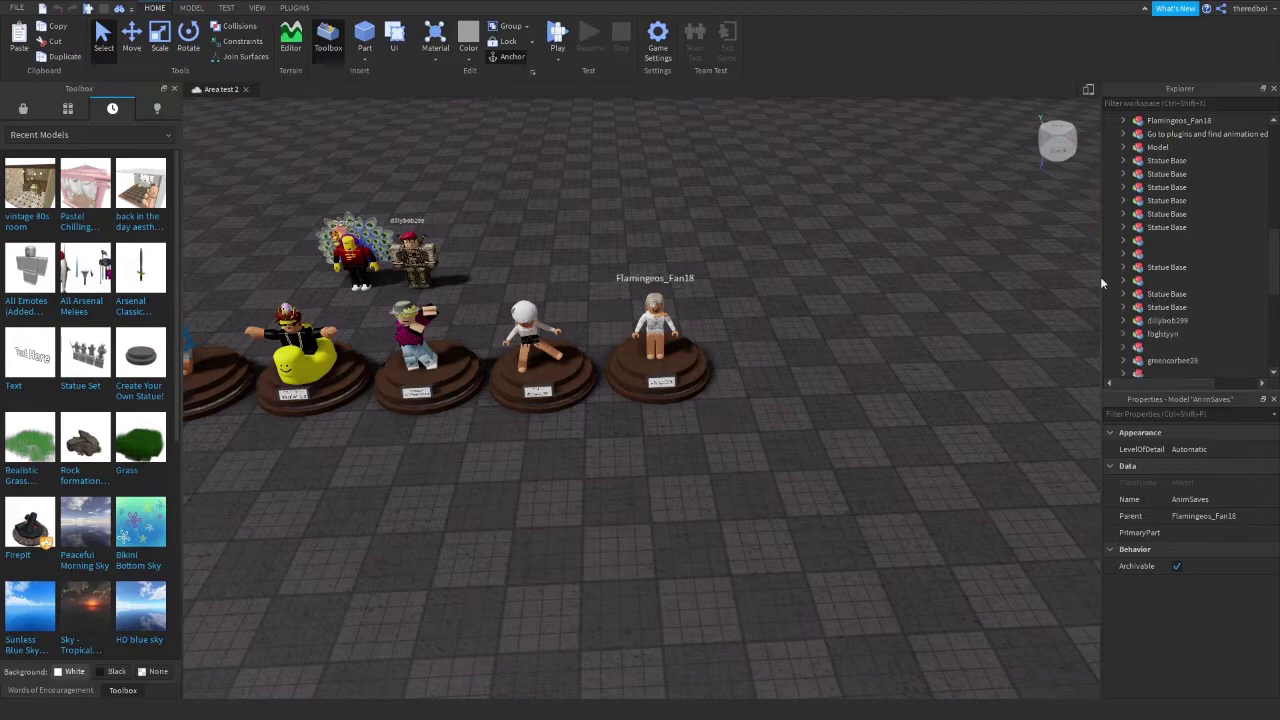
{"action": "left_click", "coordinate": [1060, 290]}
{"action": "left_click", "coordinate": [655, 330]}
{"action": "left_click", "coordinate": [1123, 121]}
{"action": "left_click", "coordinate": [1137, 214]}
{"action": "left_click", "coordinate": [1137, 214]}
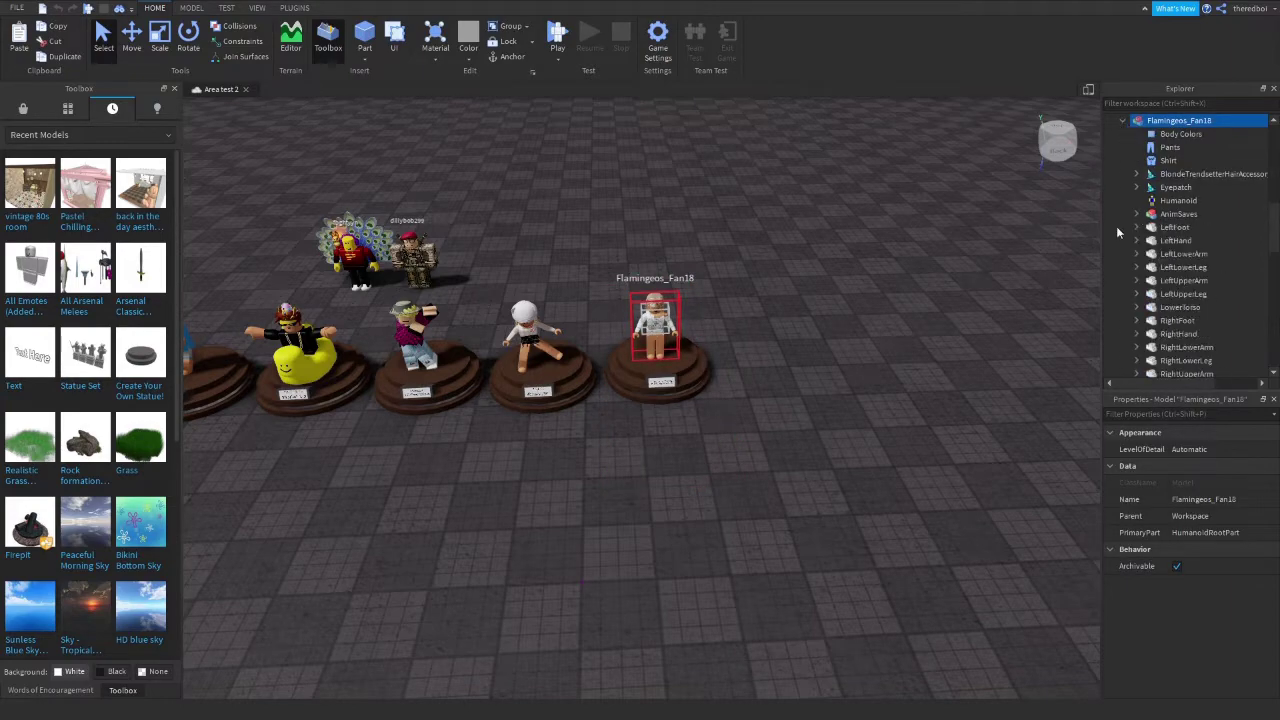
Open the blonde eyepatch character on the last pedestal in the Animation Editor.
{"action": "left_click", "coordinate": [786, 206]}
{"action": "scroll", "coordinate": [786, 206], "scroll_direction": "up", "scroll_amount": 5}
{"action": "right_click_drag", "start_coordinate": [786, 206], "coordinate": [786, 140]}
{"action": "left_click", "coordinate": [294, 8]}
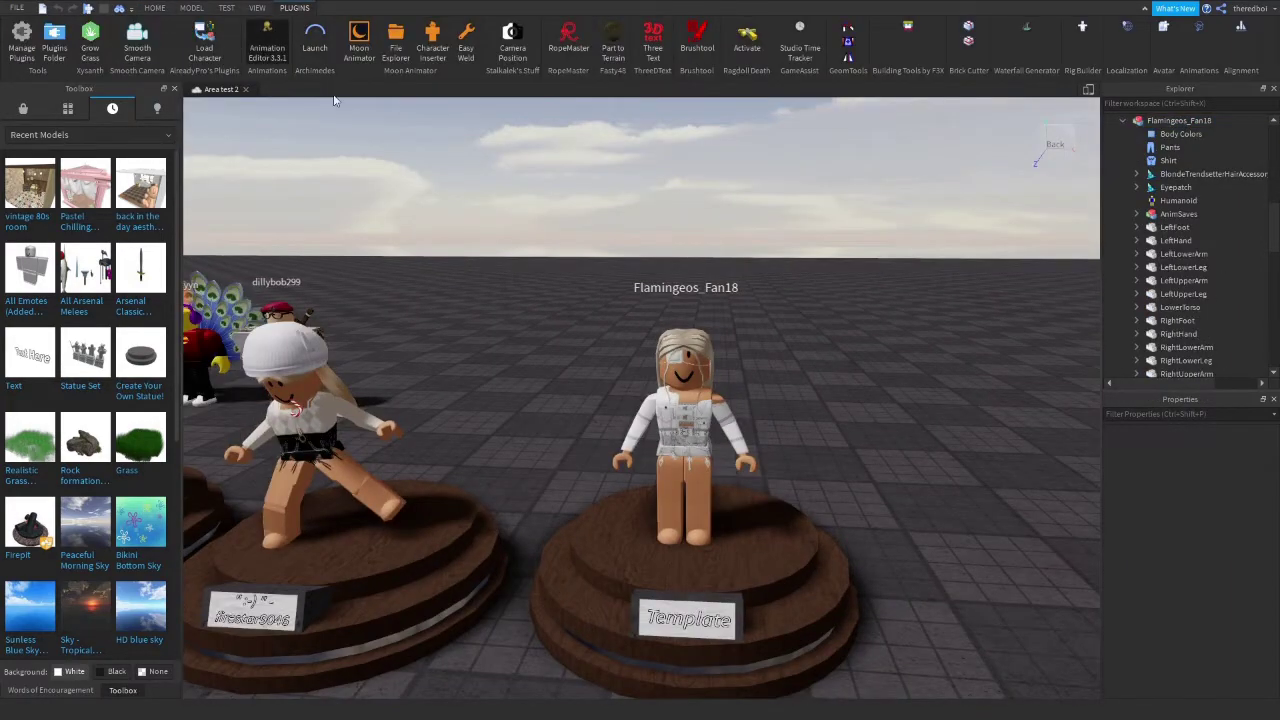
{"action": "left_click", "coordinate": [267, 40]}
{"action": "left_click", "coordinate": [685, 410]}
{"action": "left_click", "coordinate": [844, 648]}
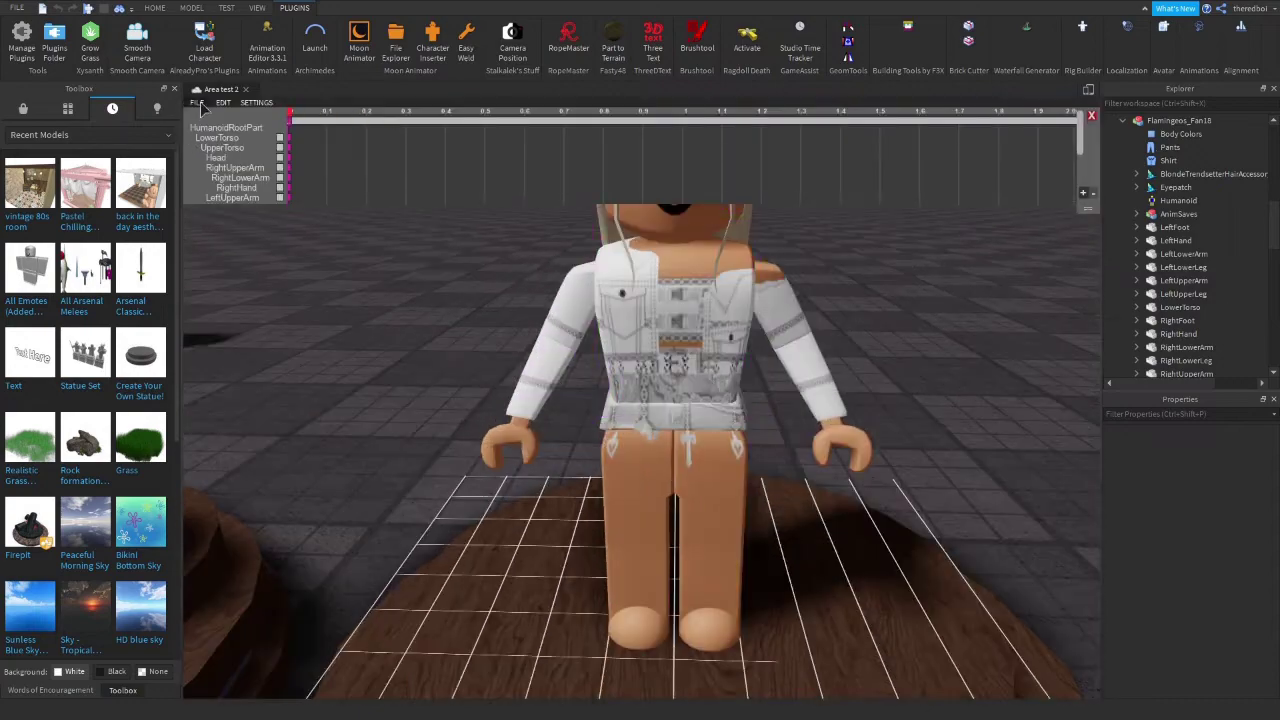
Try the Reanimated emote on the blonde eyepatch character and scrub the timeline for a pose.
{"action": "left_click", "coordinate": [199, 104]}
{"action": "left_click", "coordinate": [235, 165]}
{"action": "left_click_drag", "start_coordinate": [338, 342], "coordinate": [350, 392]}
{"action": "left_click", "coordinate": [319, 407]}
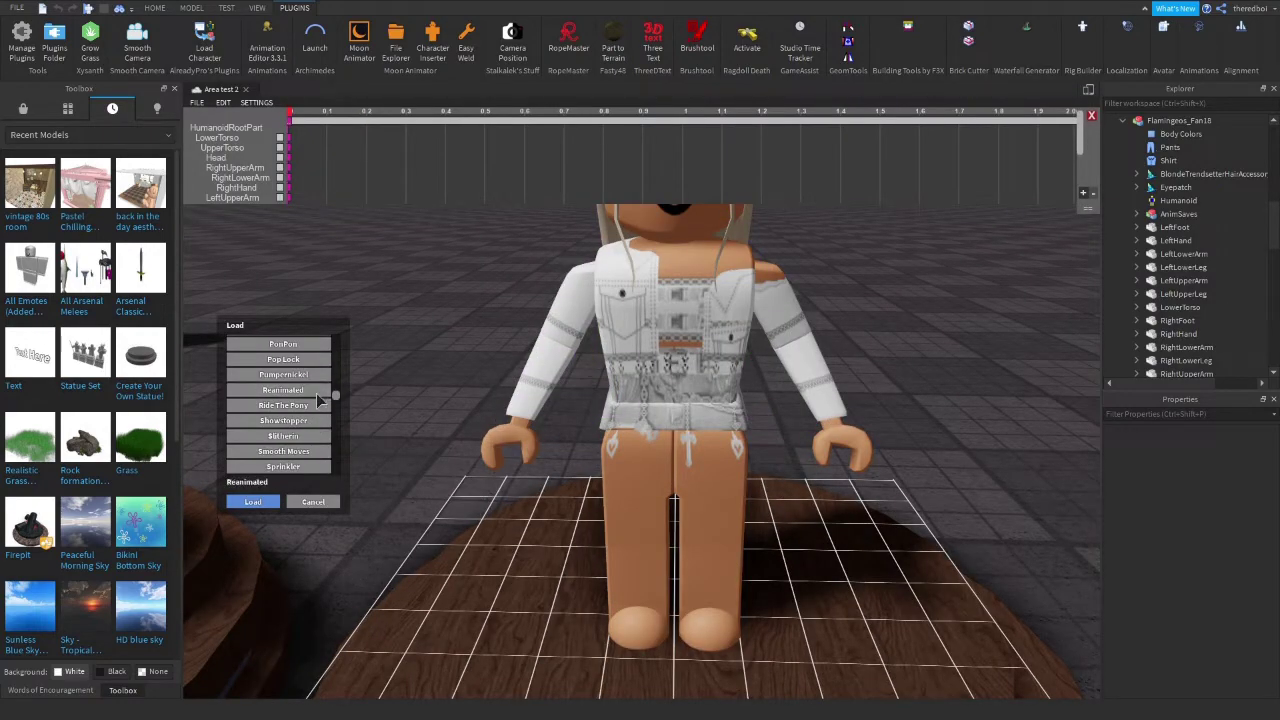
{"action": "left_click_drag", "start_coordinate": [290, 112], "coordinate": [394, 112]}
{"action": "right_click_drag", "start_coordinate": [477, 230], "coordinate": [477, 160]}
{"action": "scroll", "coordinate": [477, 220], "scroll_direction": "down", "scroll_amount": 5}
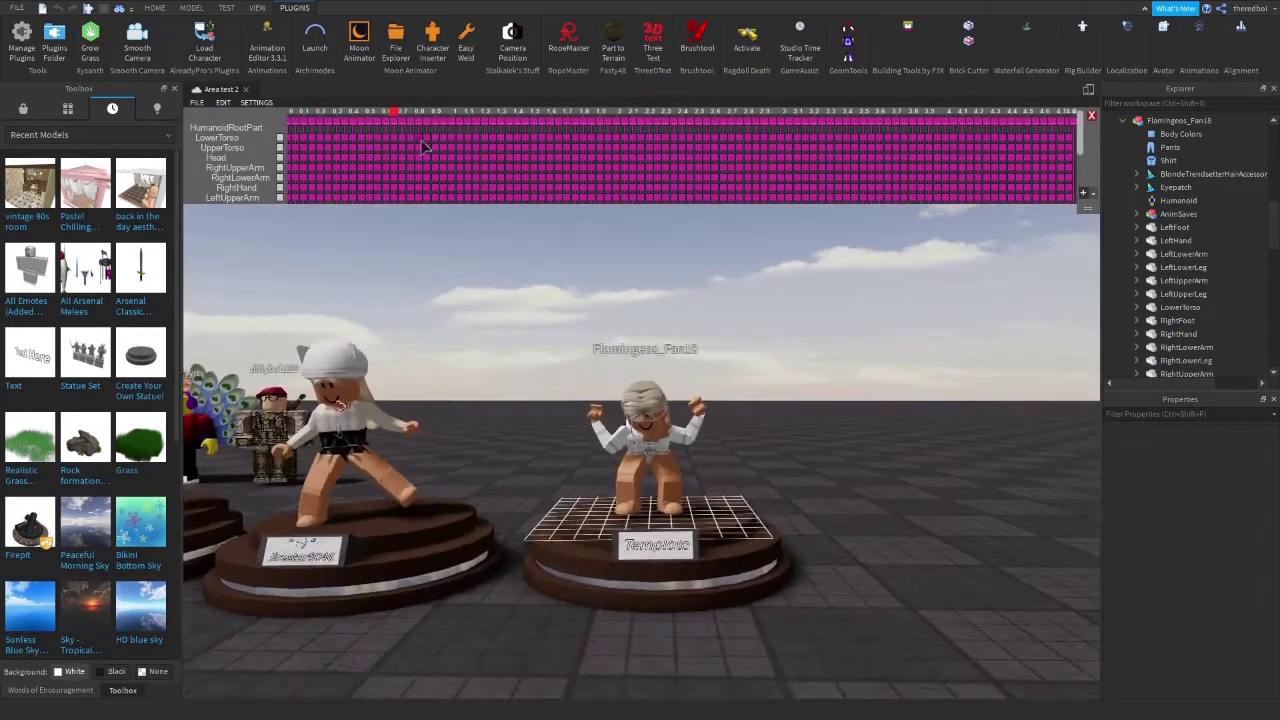
{"action": "left_click_drag", "start_coordinate": [394, 115], "coordinate": [682, 144]}
Load another saved emote on the blonde eyepatch character and move to a wide-legged pose with bent arms.
{"action": "left_click", "coordinate": [204, 102]}
{"action": "left_click", "coordinate": [259, 162]}
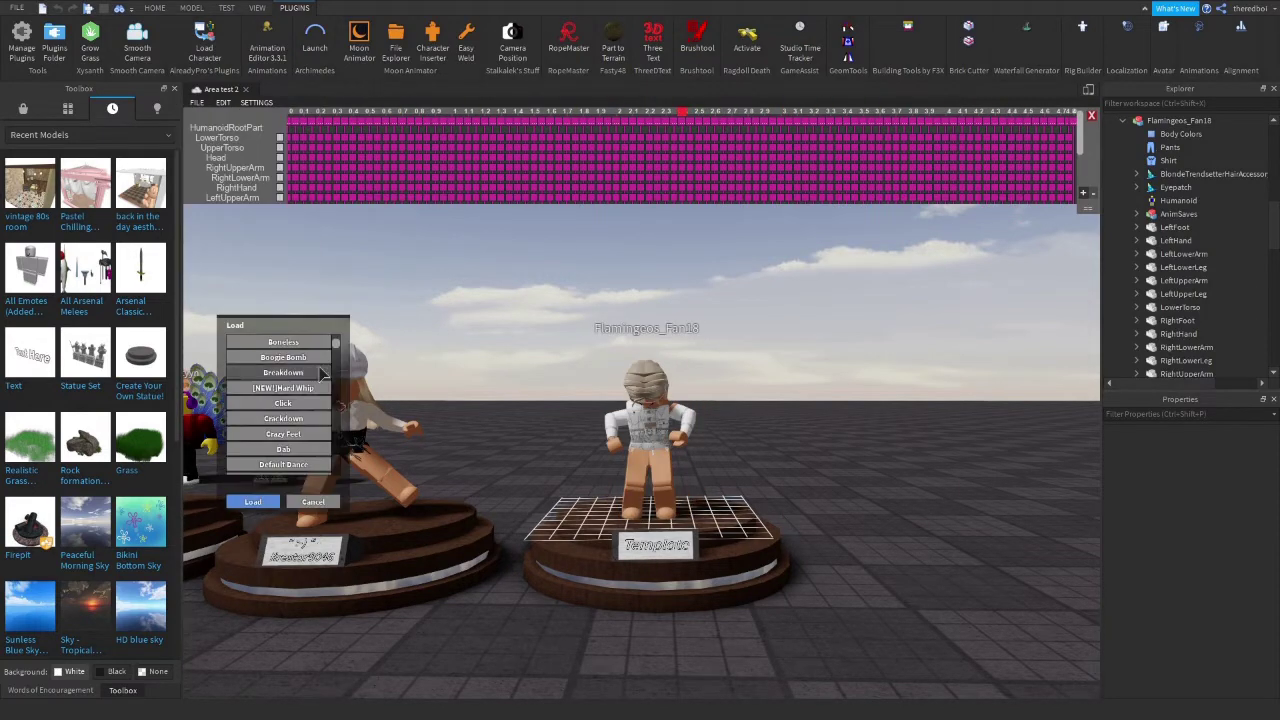
{"action": "left_click_drag", "start_coordinate": [335, 345], "coordinate": [335, 412]}
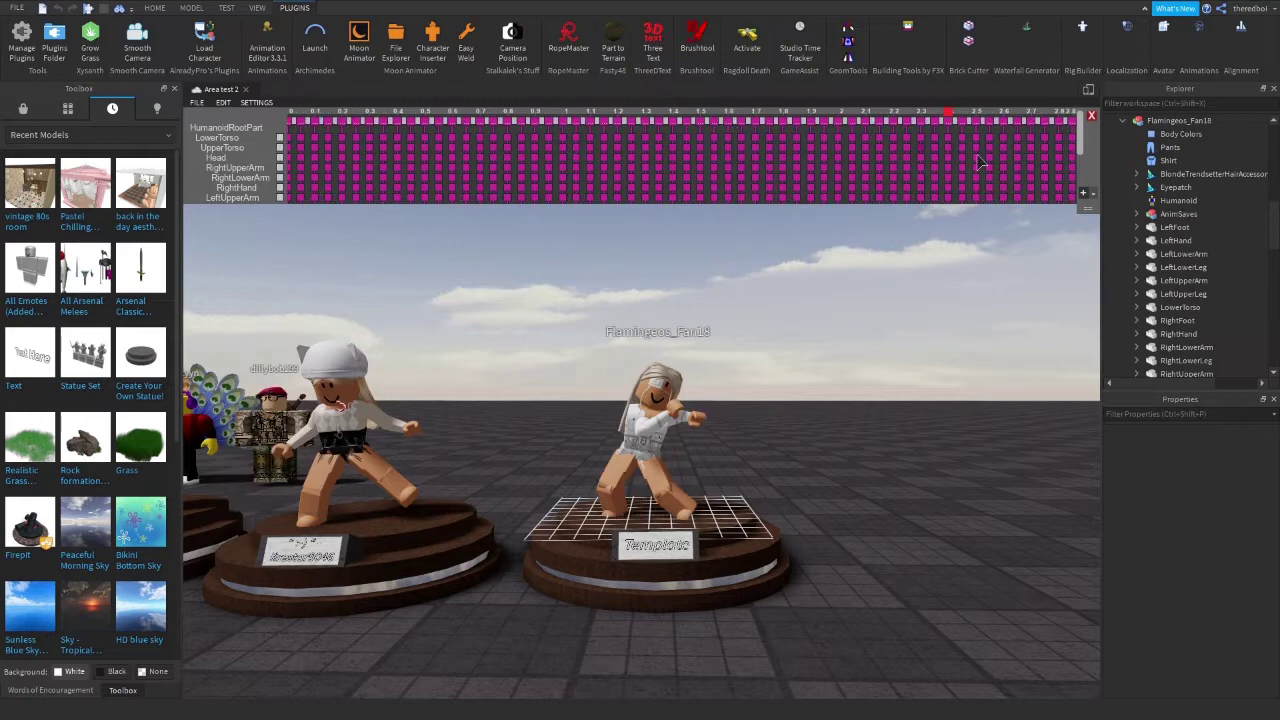
Load a different saved emote on the blonde eyepatch character and settle on a stepping pose with one fist raised.
{"action": "left_click_drag", "start_coordinate": [921, 119], "coordinate": [784, 135]}
{"action": "left_click", "coordinate": [197, 103]}
{"action": "left_click", "coordinate": [217, 163]}
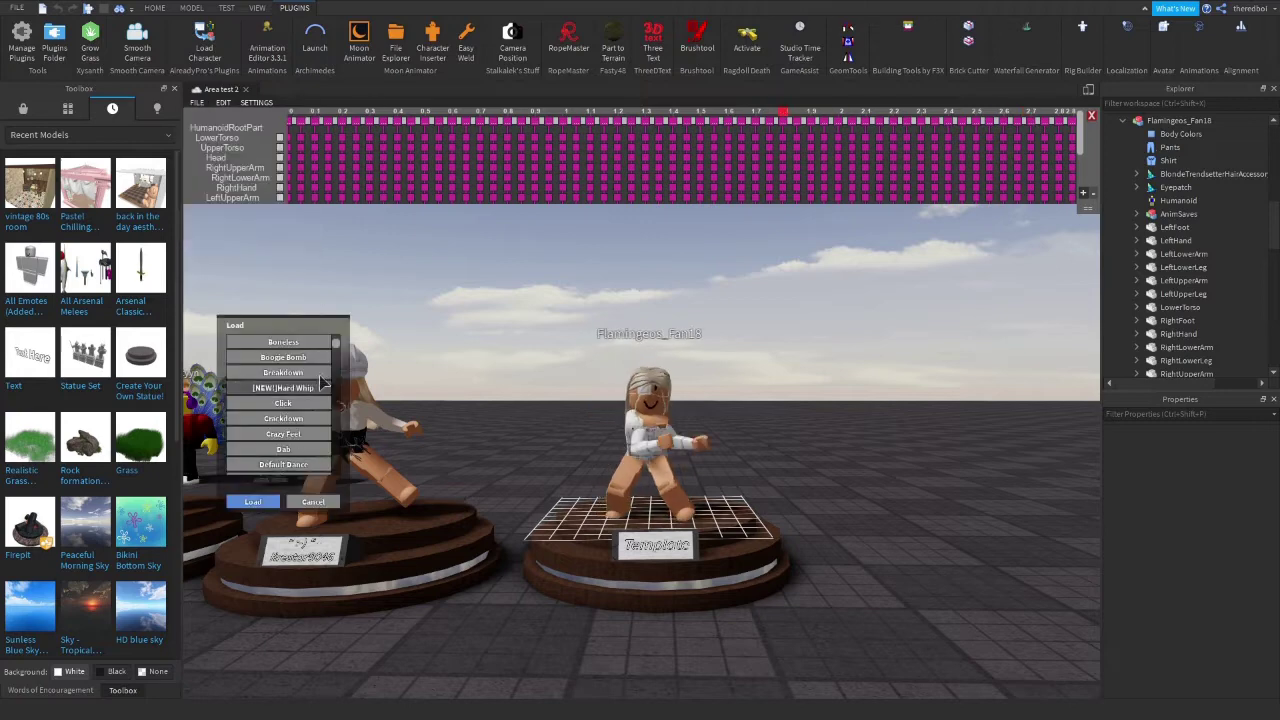
{"action": "left_click_drag", "start_coordinate": [336, 345], "coordinate": [351, 437]}
{"action": "left_click", "coordinate": [257, 502]}
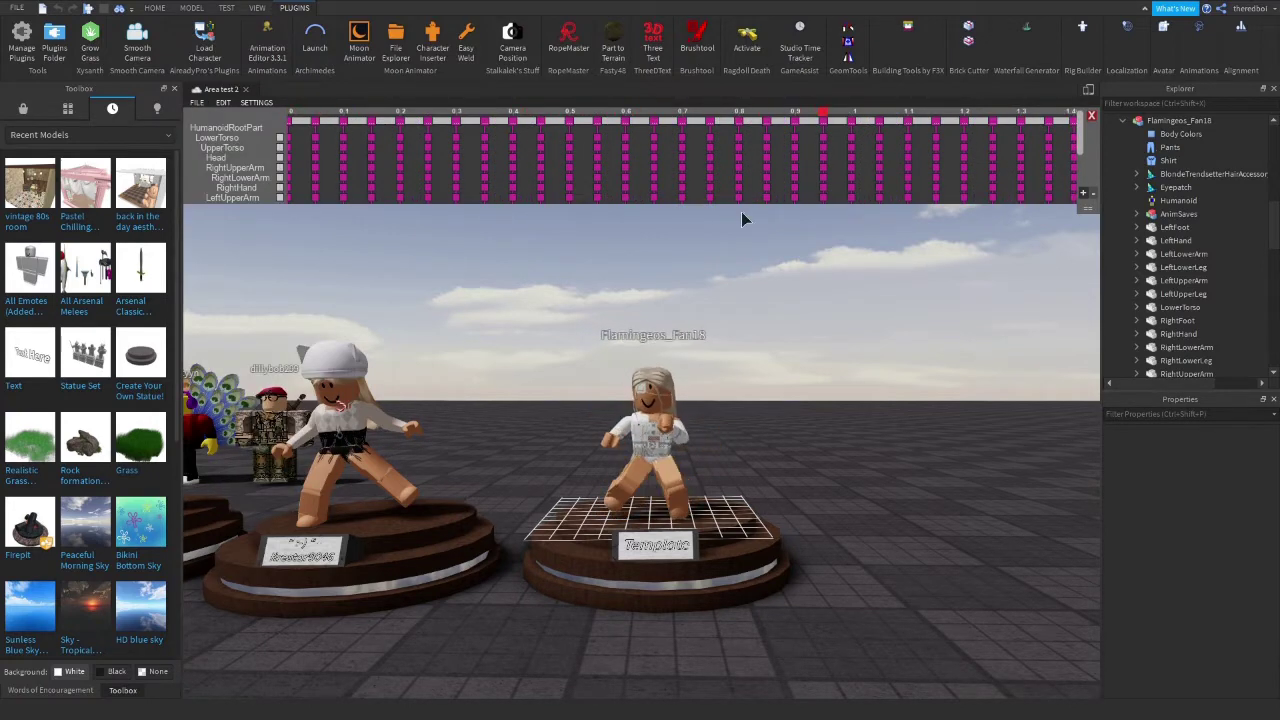
Select the posed blonde eyepatch character and leave the Animation Editor for the Select tool.
{"action": "left_click", "coordinate": [1160, 121]}
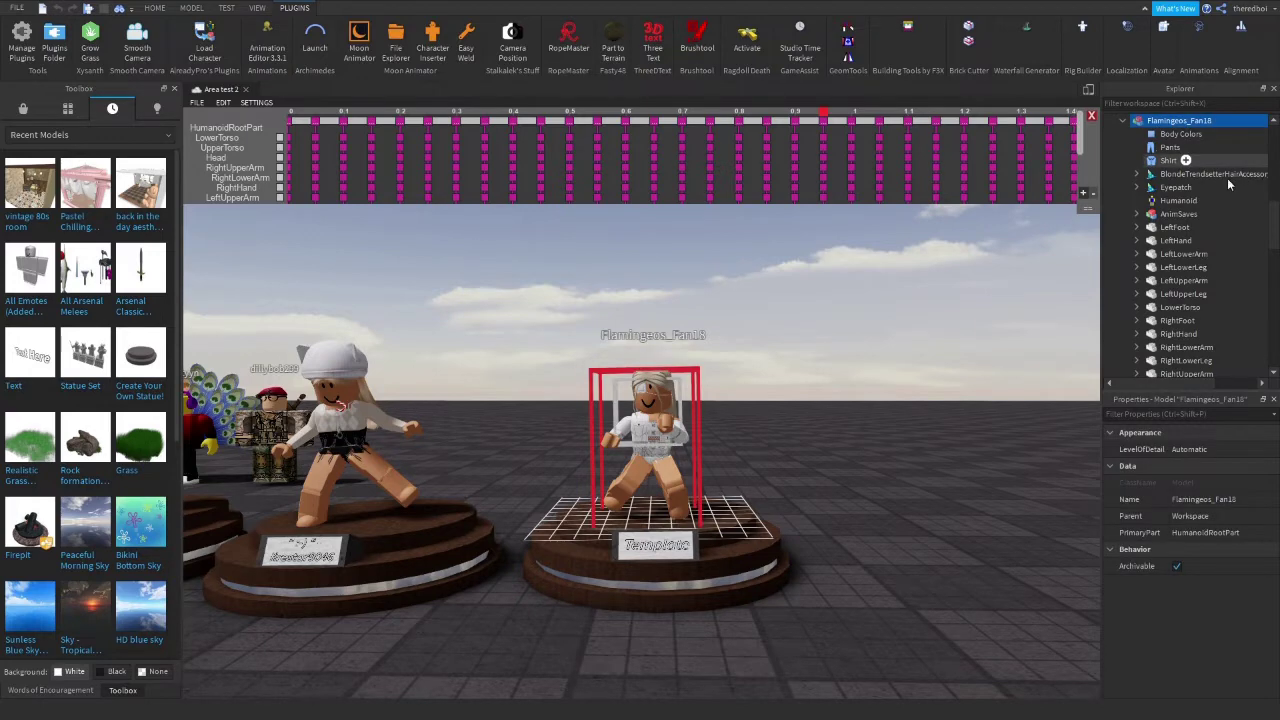
{"action": "scroll", "coordinate": [1228, 183], "scroll_direction": "down", "scroll_amount": 4}
{"action": "scroll", "coordinate": [1210, 160], "scroll_direction": "up", "scroll_amount": 4}
{"action": "left_click", "coordinate": [155, 8]}
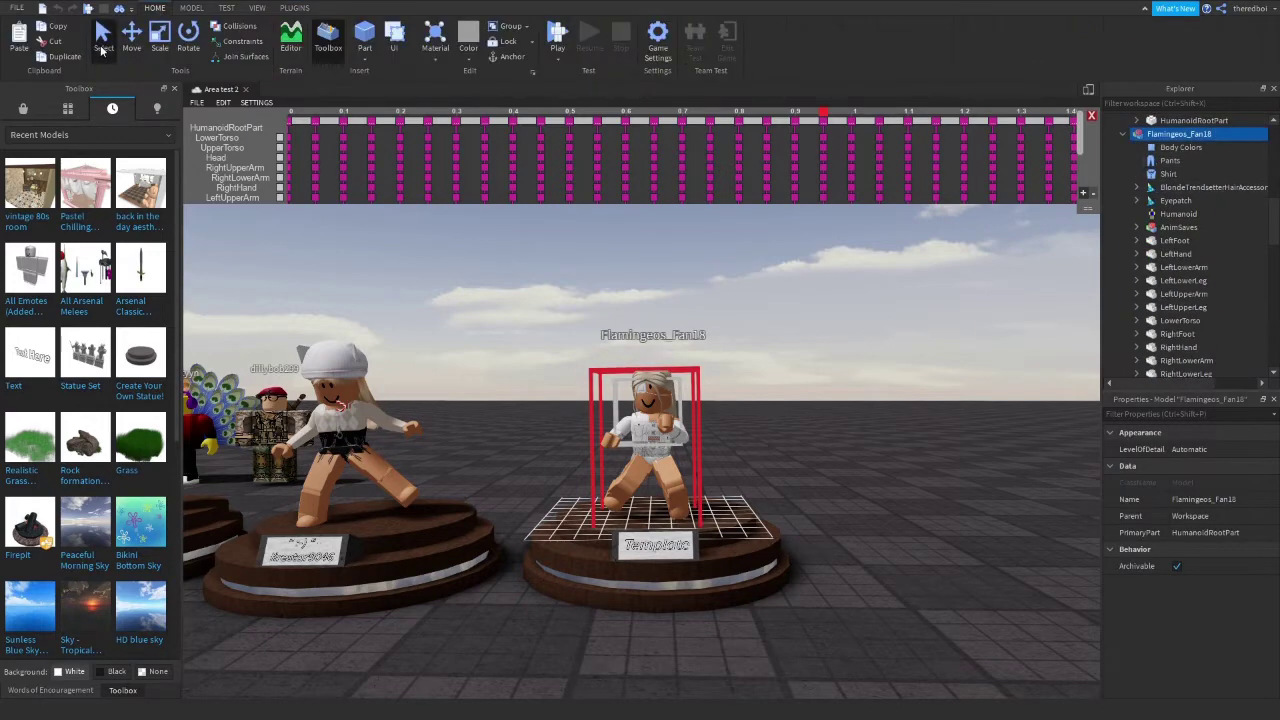
{"action": "left_click", "coordinate": [103, 45]}
Replace the template text on the blonde eyepatch statue's plaque with a short quote credited to the character's username.
{"action": "left_click", "coordinate": [742, 497]}
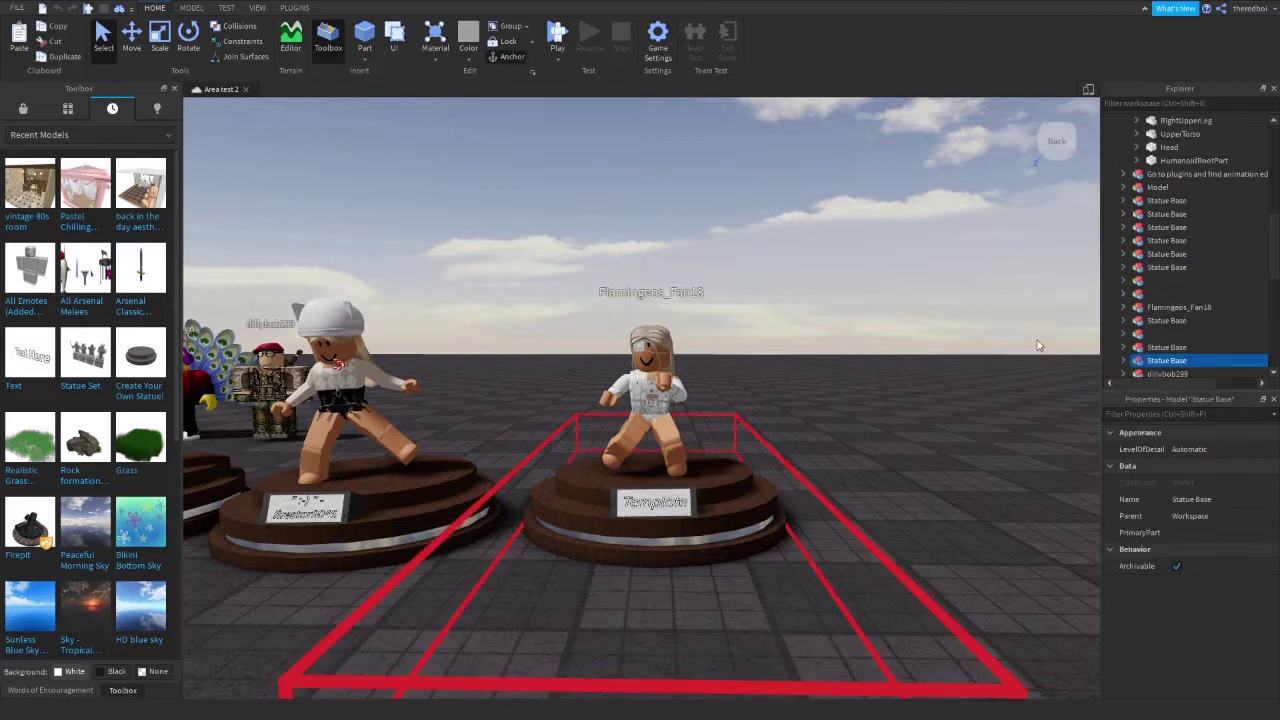
{"action": "left_click_drag", "start_coordinate": [1275, 247], "coordinate": [1275, 274]}
{"action": "left_click", "coordinate": [1136, 334]}
{"action": "left_click", "coordinate": [1156, 348]}
{"action": "left_click", "coordinate": [1149, 348]}
{"action": "left_click", "coordinate": [1184, 361]}
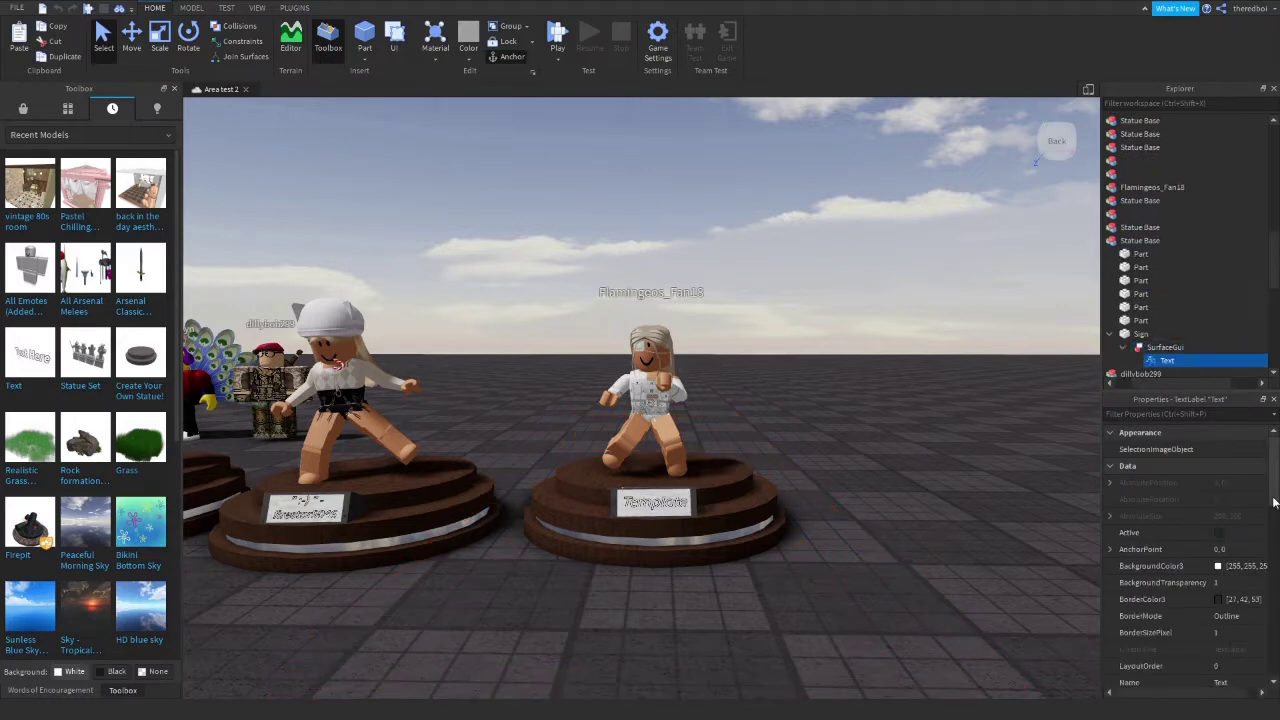
{"action": "left_click_drag", "start_coordinate": [1274, 503], "coordinate": [1274, 624]}
{"action": "left_click", "coordinate": [1243, 584]}
{"action": "type", "text": "\" - Flamingeos_Fan"}
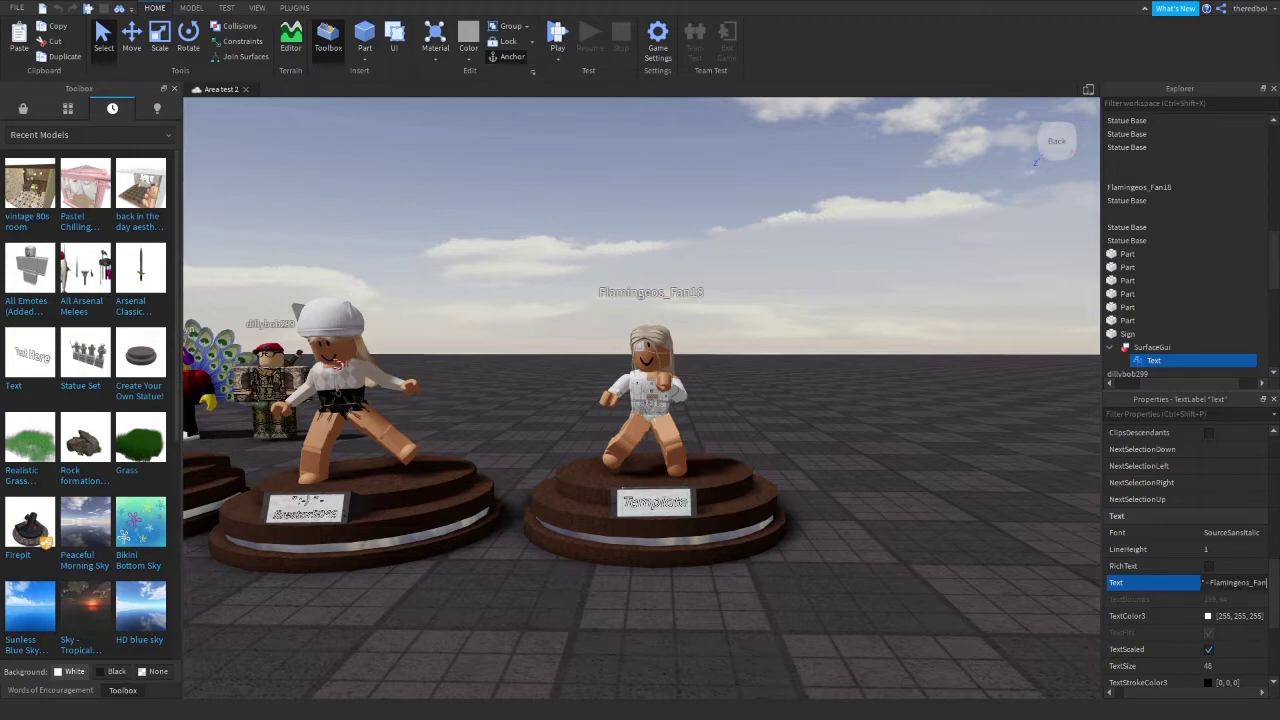
Clear the blonde eyepatch statue's name.
{"action": "left_click", "coordinate": [882, 346]}
{"action": "scroll", "coordinate": [882, 346], "scroll_direction": "up", "scroll_amount": 3}
{"action": "right_click_drag", "start_coordinate": [882, 346], "coordinate": [808, 296]}
{"action": "scroll", "coordinate": [874, 328], "scroll_direction": "down", "scroll_amount": 5}
{"action": "left_click", "coordinate": [682, 270]}
Duplicate the empty statue base and place the copy at the end of the row beside the blonde eyepatch statue.
{"action": "left_click", "coordinate": [905, 448]}
{"action": "right_click_drag", "start_coordinate": [905, 448], "coordinate": [852, 410]}
{"action": "scroll", "coordinate": [852, 446], "scroll_direction": "down", "scroll_amount": 4}
{"action": "left_click", "coordinate": [322, 338]}
{"action": "key", "text": "ctrl+d"}
{"action": "left_click_drag", "start_coordinate": [364, 353], "coordinate": [735, 382]}
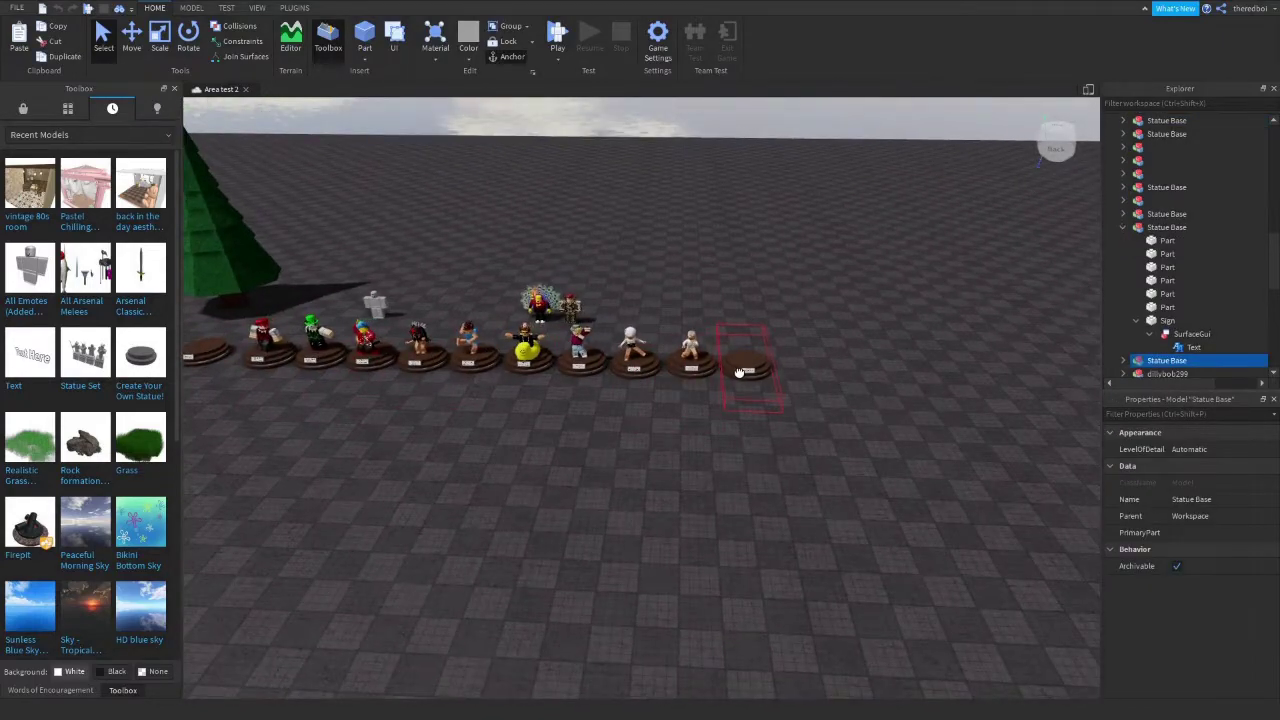
Place the red-beret soldier character on the new empty pedestal at the end of the row.
{"action": "left_click", "coordinate": [866, 345]}
{"action": "right_click_drag", "start_coordinate": [866, 345], "coordinate": [872, 325]}
{"action": "scroll", "coordinate": [820, 345], "scroll_direction": "up", "scroll_amount": 4}
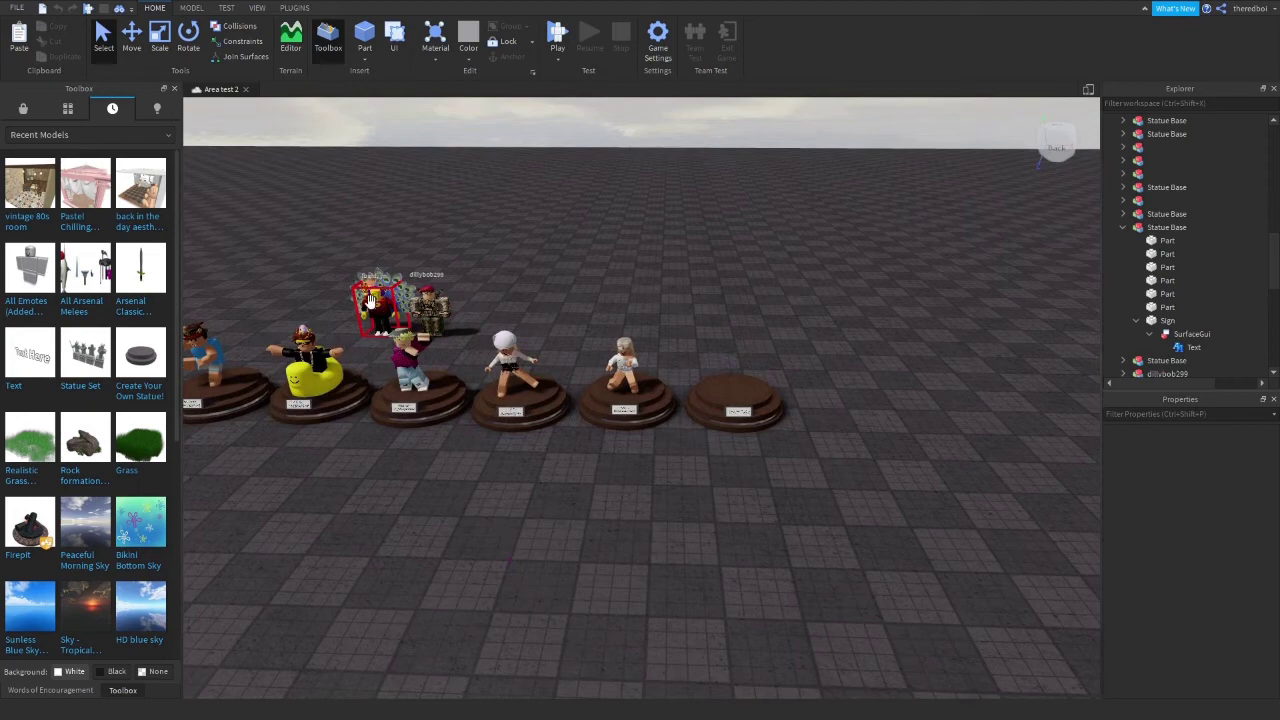
{"action": "left_click_drag", "start_coordinate": [422, 310], "coordinate": [735, 393]}
{"action": "left_click", "coordinate": [870, 372]}
{"action": "right_click_drag", "start_coordinate": [870, 372], "coordinate": [815, 385]}
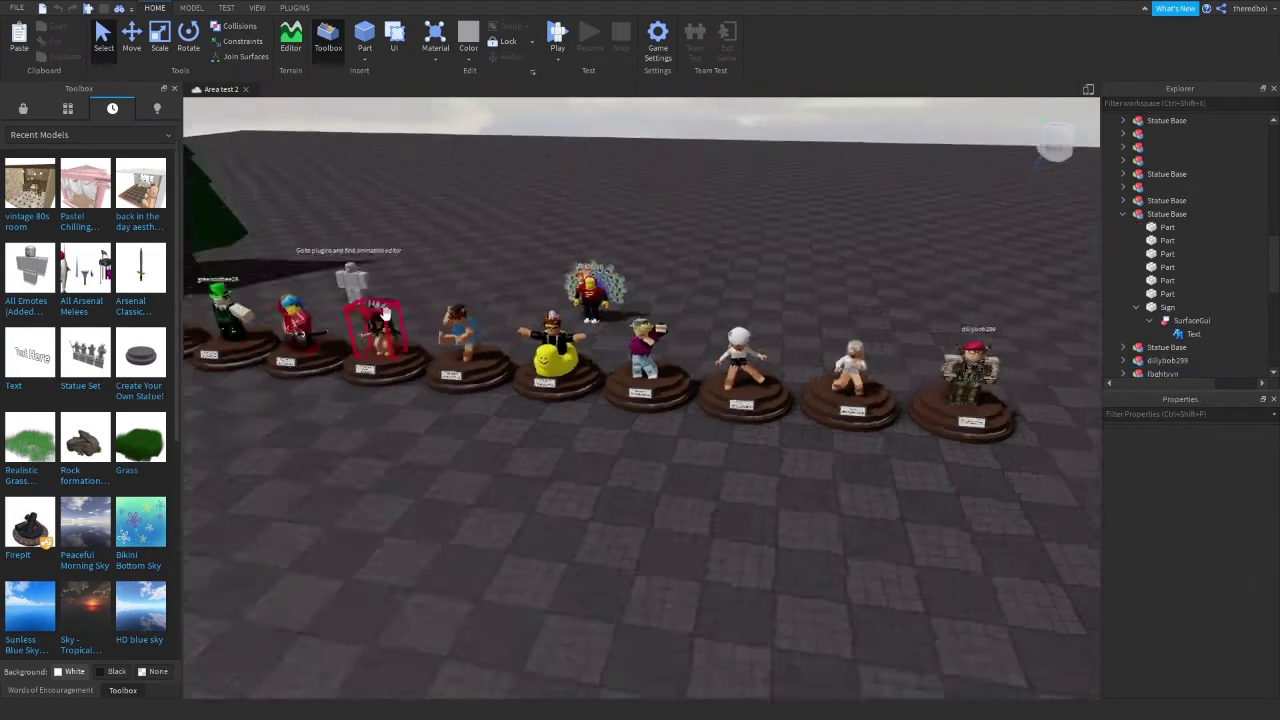
Duplicate the empty statue base again and place the copy beyond the red-beret soldier's pedestal.
{"action": "scroll", "coordinate": [815, 385], "scroll_direction": "down", "scroll_amount": 4}
{"action": "left_click", "coordinate": [243, 350]}
{"action": "key", "text": "ctrl+d"}
{"action": "left_click_drag", "start_coordinate": [243, 350], "coordinate": [719, 437]}
{"action": "left_click", "coordinate": [722, 335]}
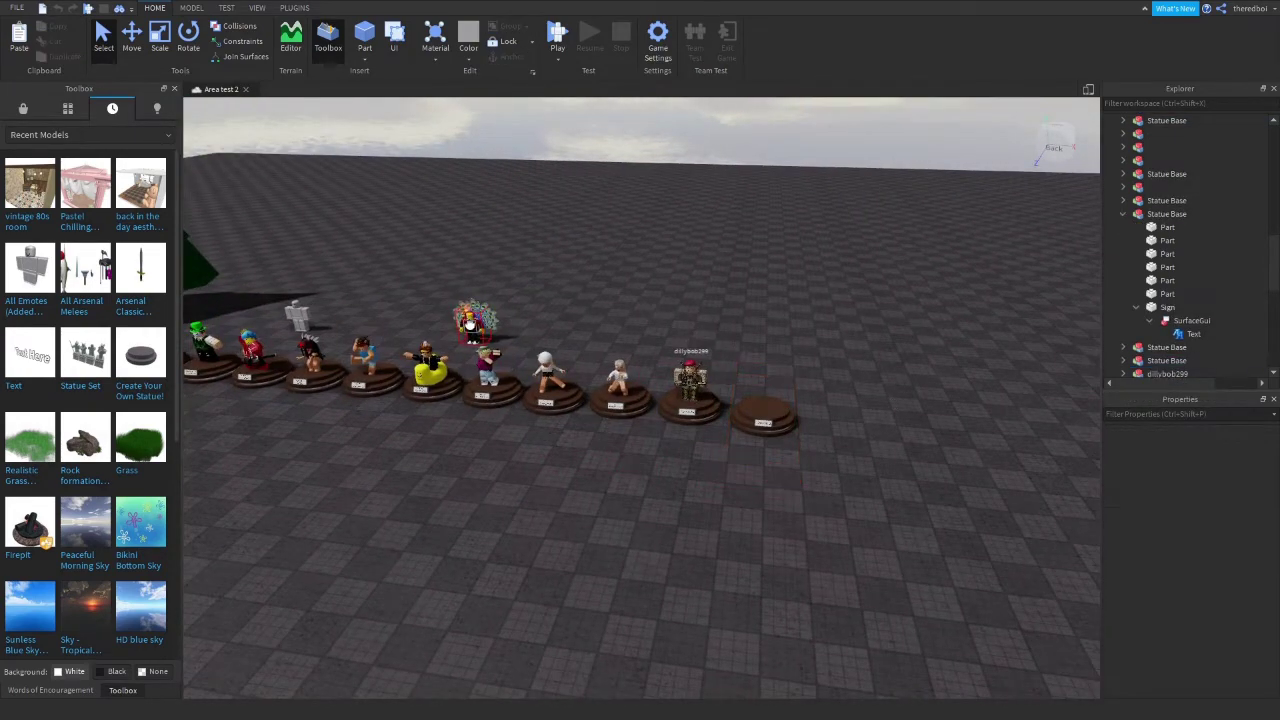
Line up the new end pedestal with the row and place the peacock-tail character on it.
{"action": "left_click_drag", "start_coordinate": [474, 324], "coordinate": [889, 424]}
{"action": "left_click_drag", "start_coordinate": [767, 421], "coordinate": [764, 411]}
{"action": "left_click", "coordinate": [820, 439]}
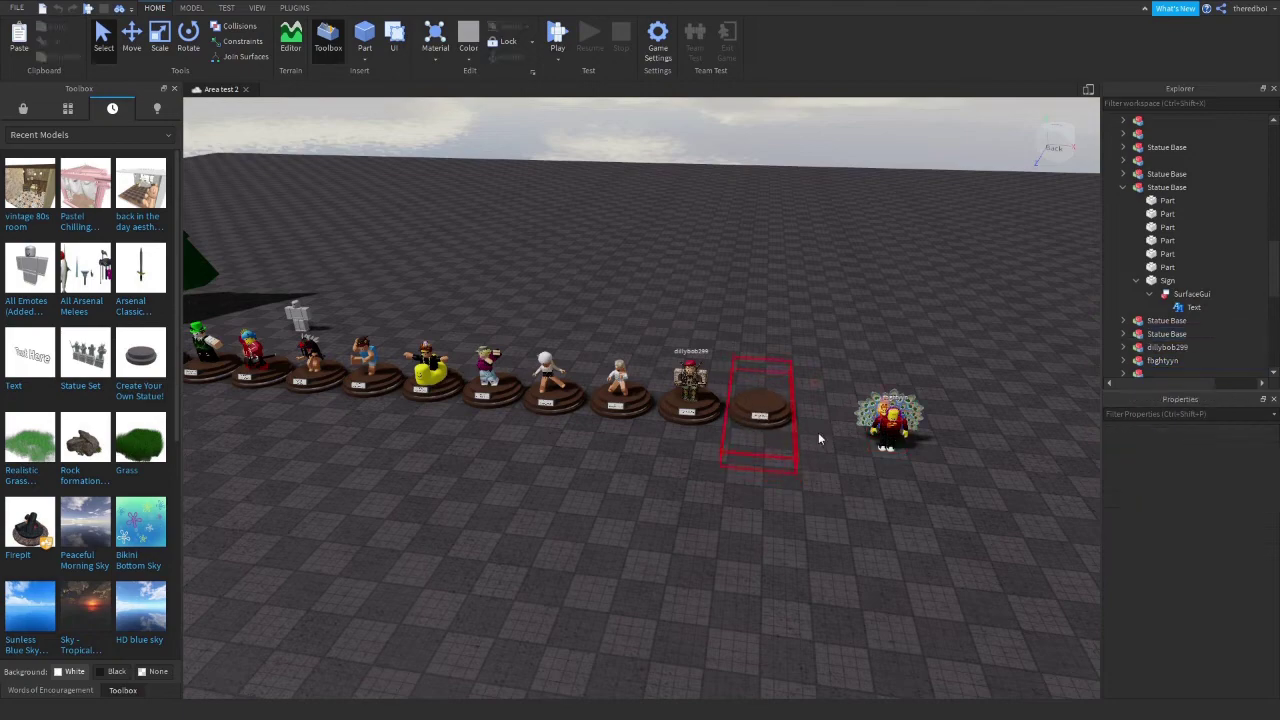
{"action": "left_click_drag", "start_coordinate": [886, 424], "coordinate": [761, 398]}
{"action": "left_click", "coordinate": [831, 190]}
{"action": "right_click_drag", "start_coordinate": [831, 190], "coordinate": [831, 188]}
{"action": "scroll", "coordinate": [831, 188], "scroll_direction": "up", "scroll_amount": 5}
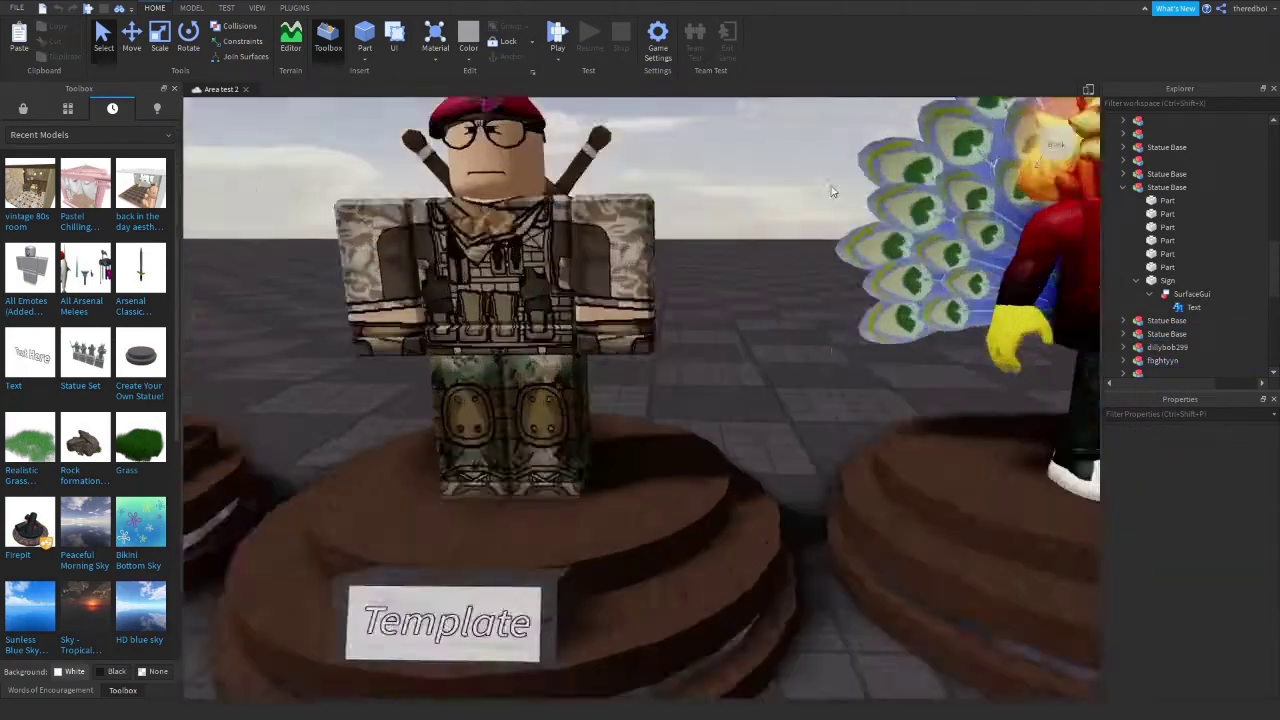
Clear the red-beret soldier's name and paste the saved emote animations into the character.
{"action": "scroll", "coordinate": [831, 188], "scroll_direction": "down", "scroll_amount": 2}
{"action": "left_click", "coordinate": [670, 335]}
{"action": "left_click", "coordinate": [1241, 502]}
{"action": "key", "text": "BackSpace"}
{"action": "key", "text": "Return"}
{"action": "right_click", "coordinate": [1170, 347]}
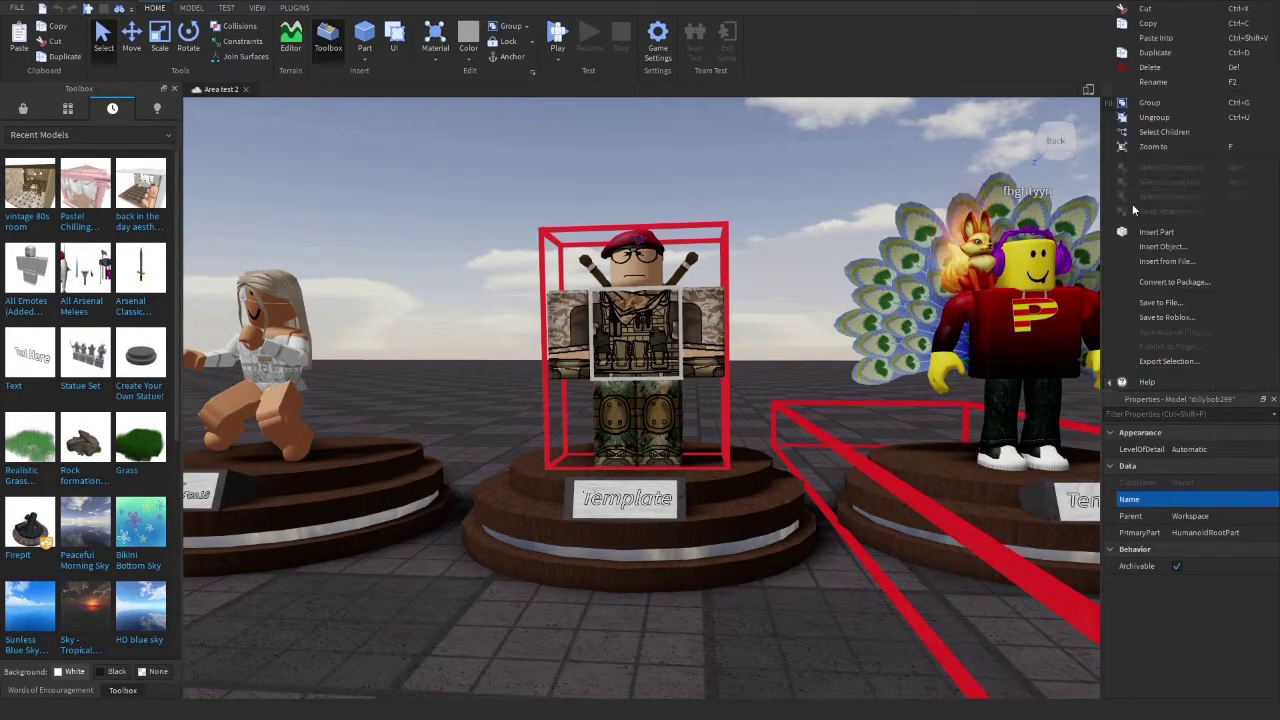
{"action": "left_click", "coordinate": [1155, 38]}
{"action": "left_click", "coordinate": [524, 155]}
Open the red-beret soldier in the Animation Editor.
{"action": "left_click", "coordinate": [294, 8]}
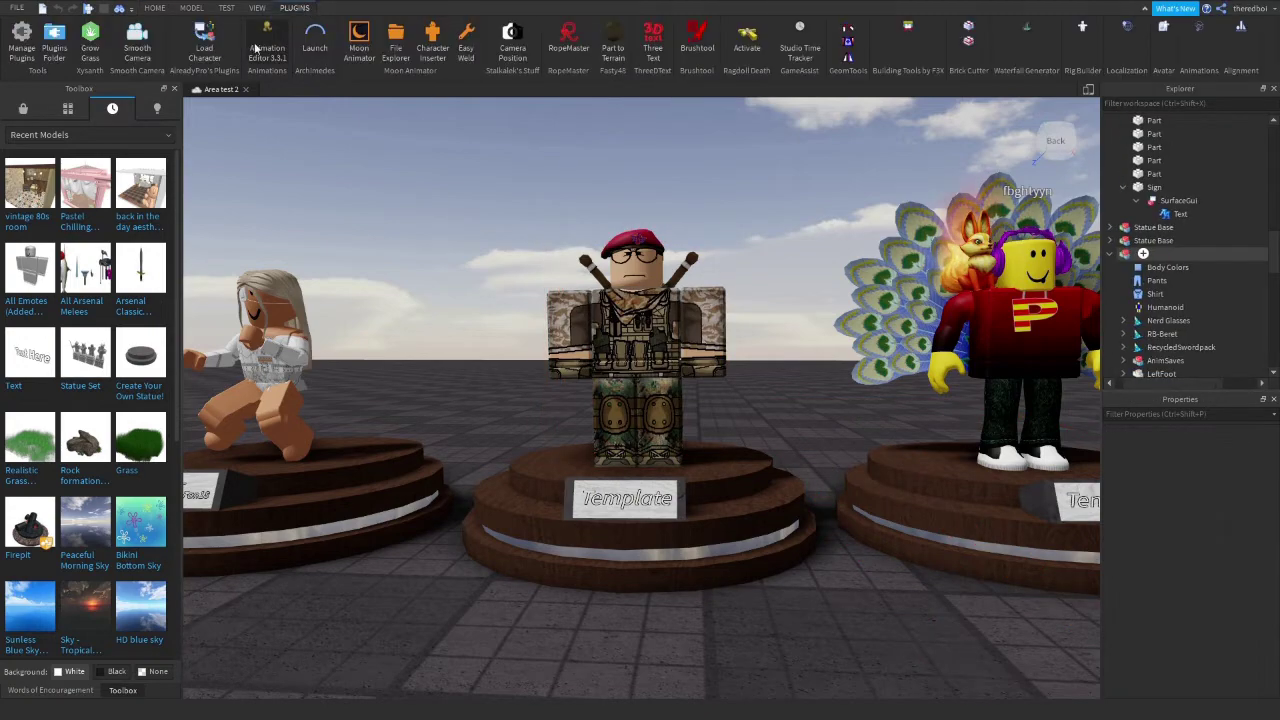
{"action": "left_click", "coordinate": [267, 42]}
{"action": "left_click", "coordinate": [632, 340]}
{"action": "left_click", "coordinate": [846, 649]}
{"action": "left_click", "coordinate": [637, 373]}
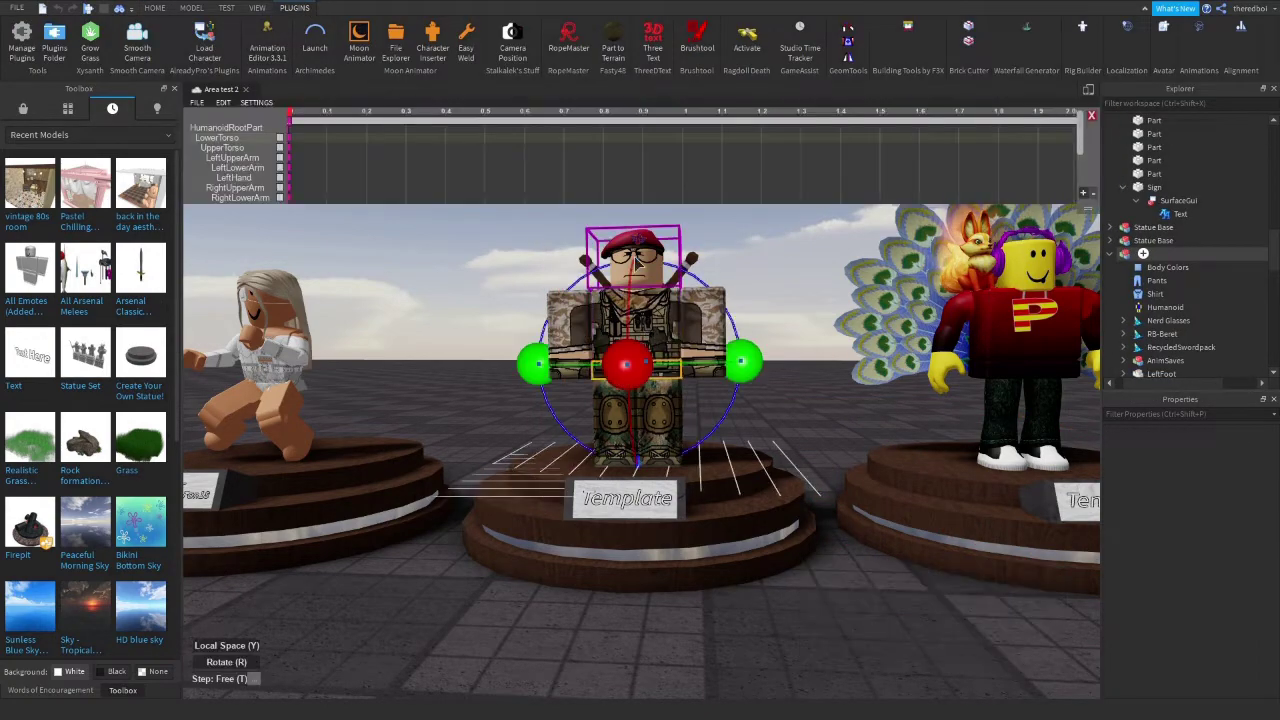
{"action": "right_click_drag", "start_coordinate": [750, 297], "coordinate": [751, 298]}
{"action": "scroll", "coordinate": [753, 299], "scroll_direction": "up", "scroll_amount": 3}
{"action": "scroll", "coordinate": [751, 298], "scroll_direction": "down", "scroll_amount": 2}
{"action": "left_click", "coordinate": [652, 366]}
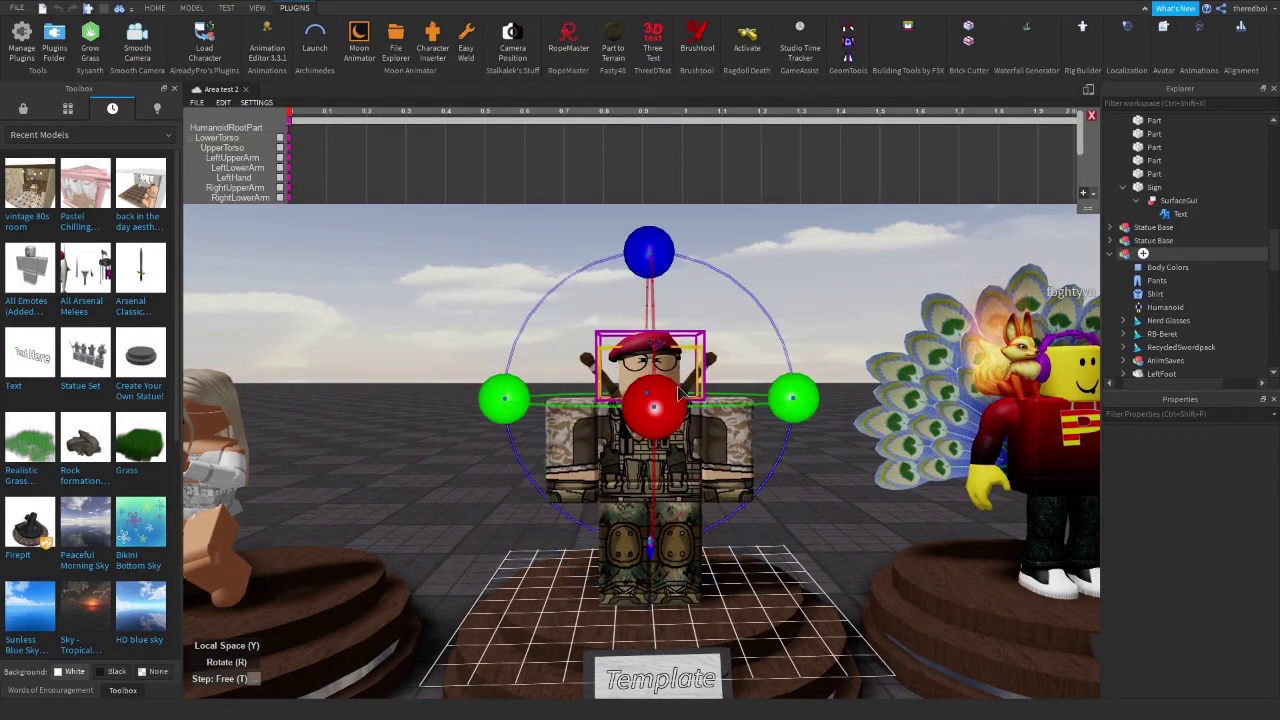
{"action": "left_click", "coordinate": [494, 271]}
Load the Dab emote on the red-beret soldier and move to the full dab pose at about 0.4 on the timeline.
{"action": "left_click", "coordinate": [197, 103]}
{"action": "left_click", "coordinate": [222, 145]}
{"action": "left_click", "coordinate": [290, 450]}
{"action": "left_click", "coordinate": [275, 502]}
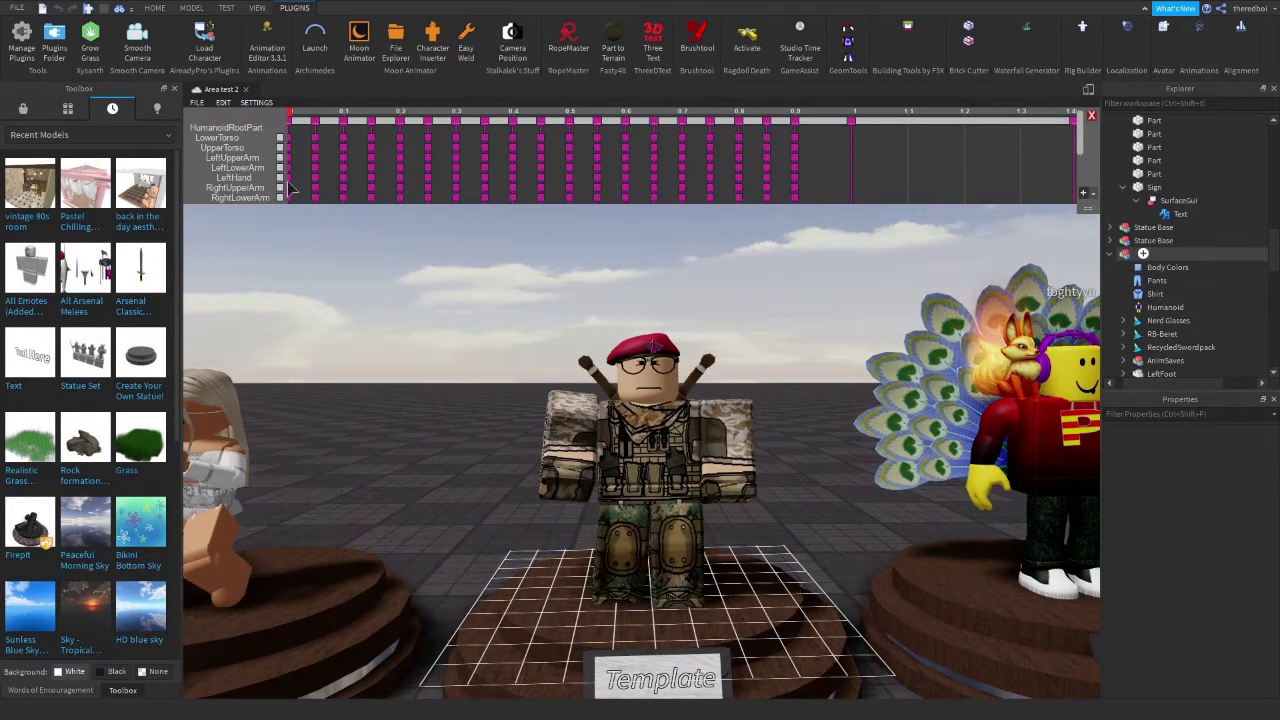
{"action": "mouse_move", "coordinate": [310, 118]}
{"action": "left_mouse_down"}
{"action": "mouse_move", "coordinate": [558, 125]}
{"action": "mouse_move", "coordinate": [509, 130]}
{"action": "left_mouse_up"}
{"action": "scroll", "coordinate": [518, 273], "scroll_direction": "down", "scroll_amount": 4}
{"action": "right_click_drag", "start_coordinate": [518, 273], "coordinate": [518, 273]}
{"action": "scroll", "coordinate": [595, 255], "scroll_direction": "up", "scroll_amount": 4}
{"action": "scroll", "coordinate": [595, 262], "scroll_direction": "down", "scroll_amount": 3}
Duplicate the dabbing soldier to keep the pose and leave the Animation Editor for the Select tool.
{"action": "left_click", "coordinate": [1215, 253]}
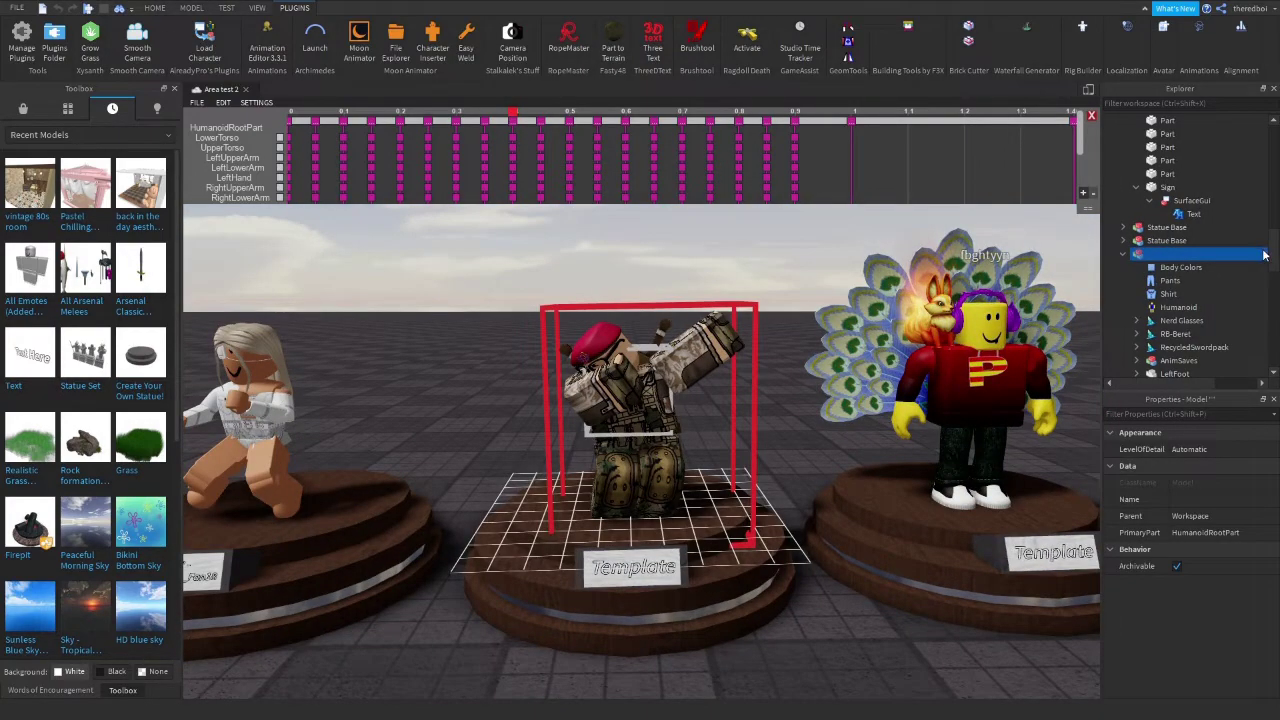
{"action": "key", "text": "ctrl+d"}
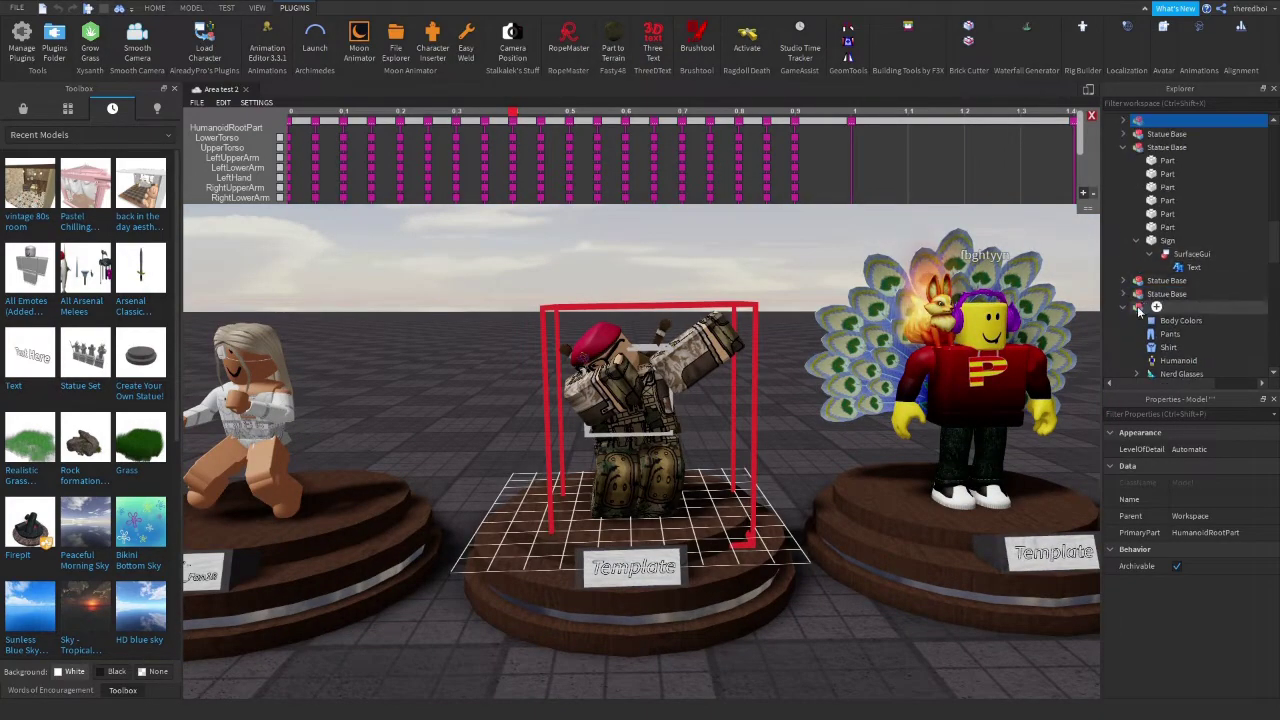
{"action": "left_click", "coordinate": [154, 8]}
{"action": "left_click", "coordinate": [104, 38]}
{"action": "left_click", "coordinate": [391, 203]}
Set the dabbing soldier's plaque text to the quote "bruh" credited to the character's username.
{"action": "right_click_drag", "start_coordinate": [391, 203], "coordinate": [511, 226]}
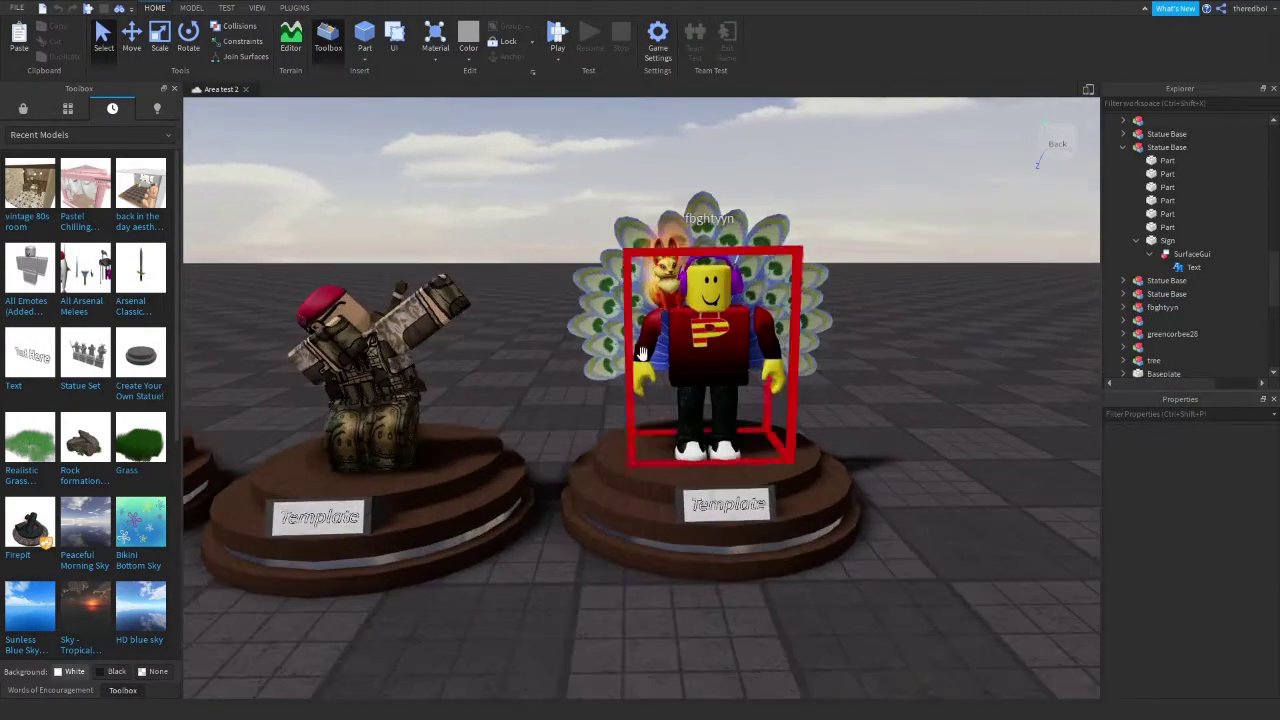
{"action": "scroll", "coordinate": [511, 226], "scroll_direction": "up", "scroll_amount": 2}
{"action": "scroll", "coordinate": [511, 230], "scroll_direction": "down", "scroll_amount": 3}
{"action": "right_click_drag", "start_coordinate": [617, 397], "coordinate": [602, 508]}
{"action": "left_click", "coordinate": [602, 508]}
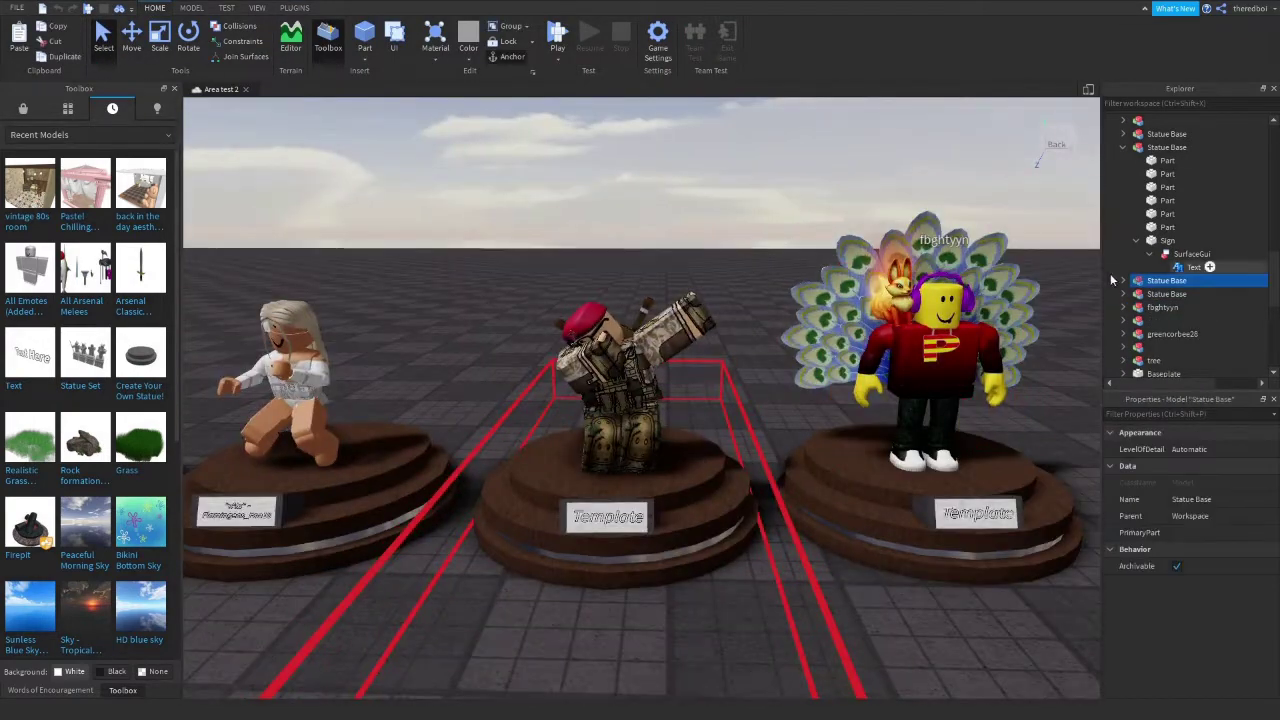
{"action": "left_click_drag", "start_coordinate": [1276, 287], "coordinate": [1278, 311]}
{"action": "left_click", "coordinate": [1150, 281]}
{"action": "left_click", "coordinate": [1193, 304]}
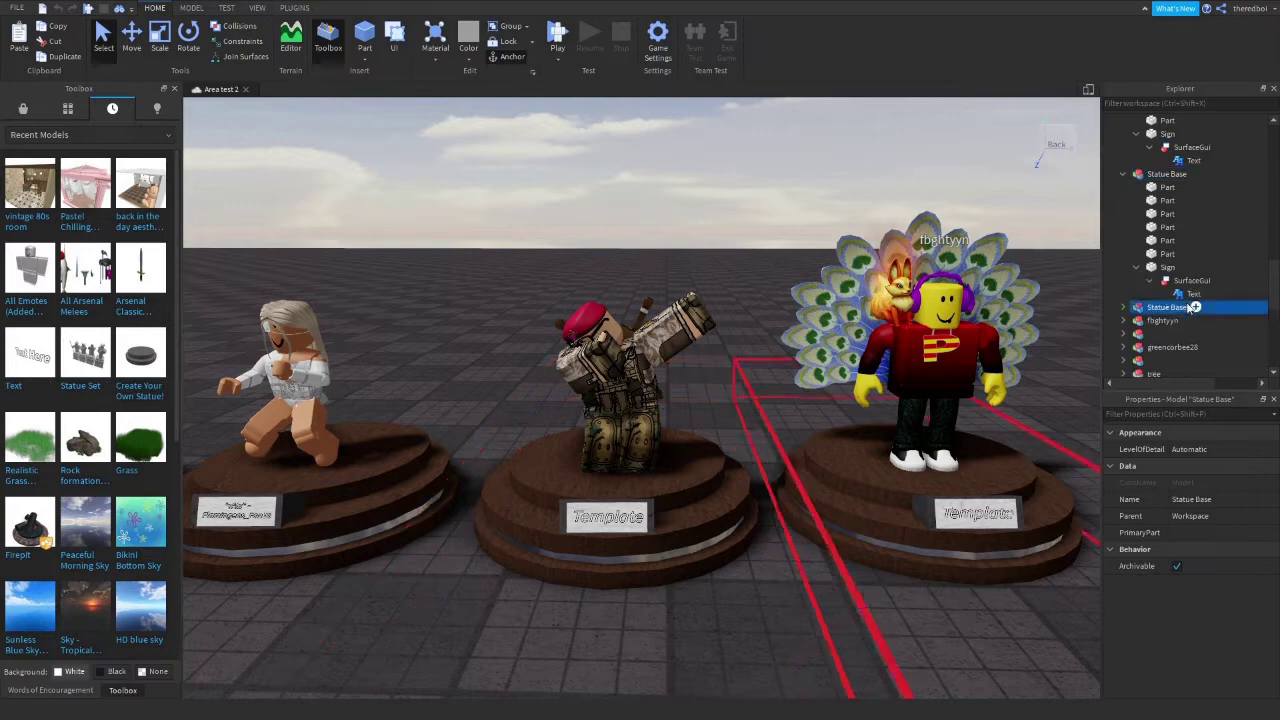
{"action": "left_click", "coordinate": [1194, 295]}
{"action": "left_click_drag", "start_coordinate": [1274, 462], "coordinate": [1276, 585]}
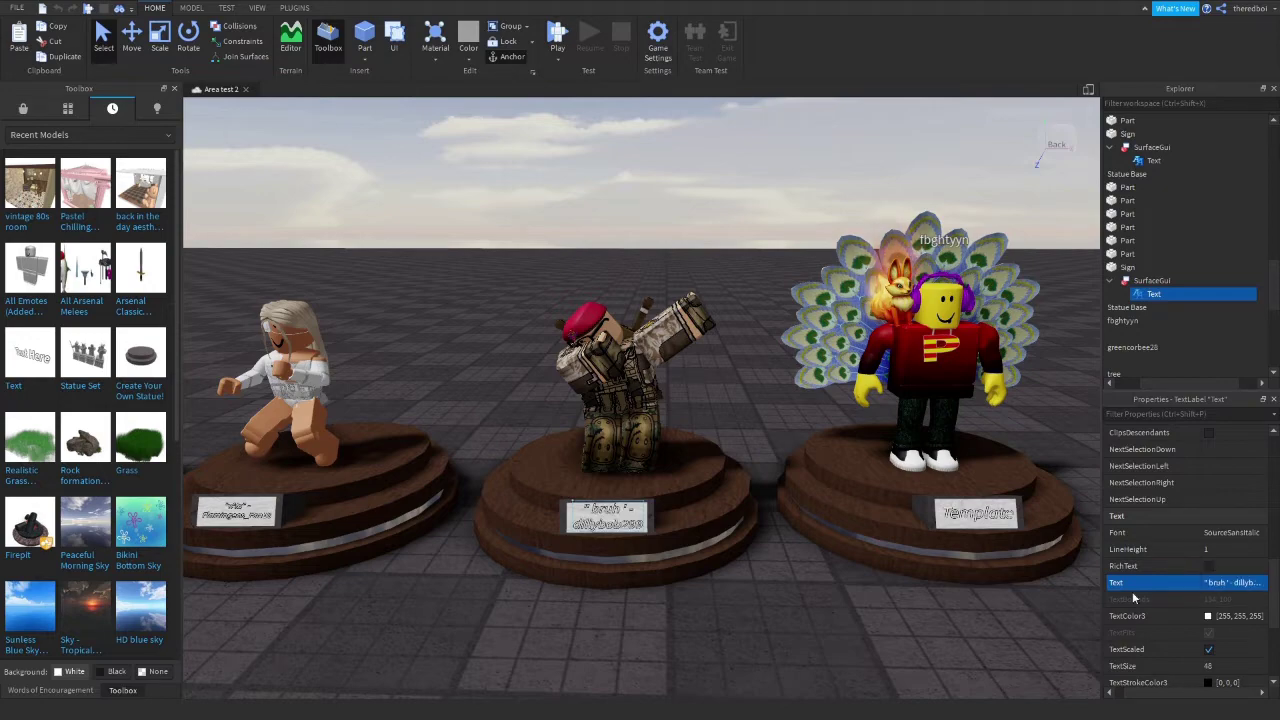
{"action": "left_click", "coordinate": [838, 625]}
{"action": "right_click_drag", "start_coordinate": [838, 610], "coordinate": [838, 627]}
{"action": "key", "text": "d"}
{"action": "key", "text": "w"}
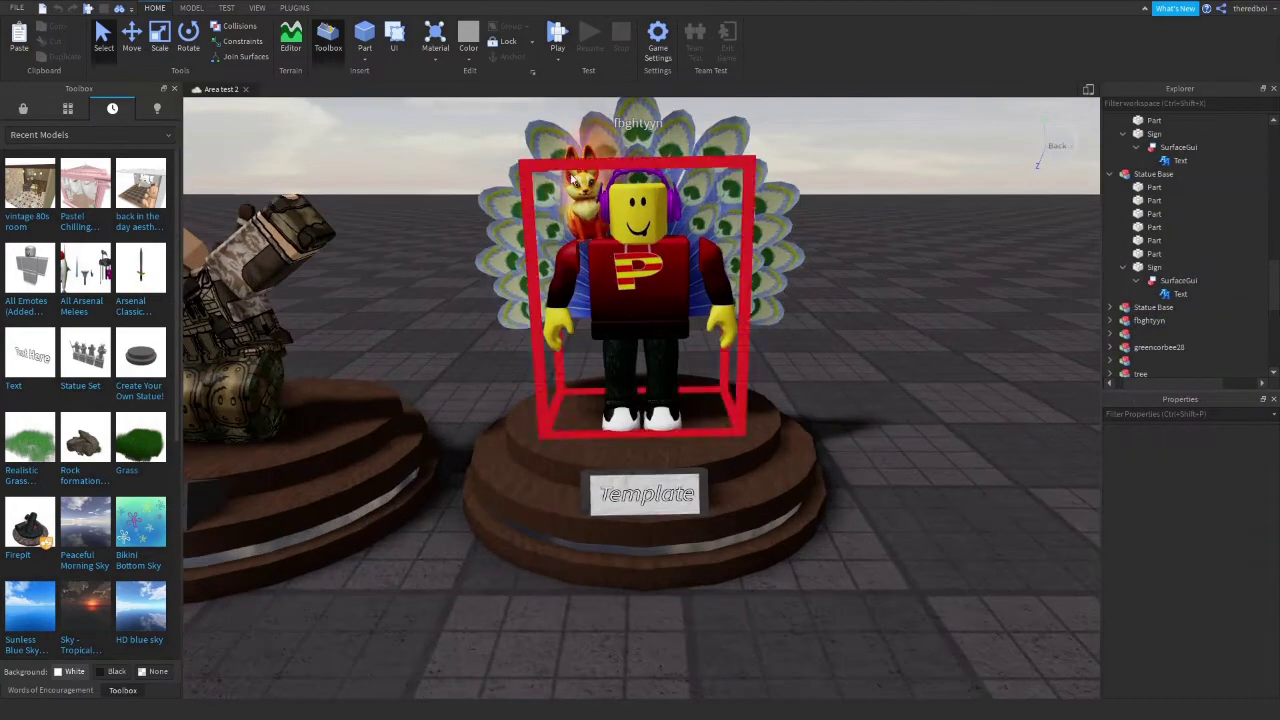
{"action": "left_click", "coordinate": [294, 8]}
{"action": "left_click", "coordinate": [612, 208]}
{"action": "left_click", "coordinate": [932, 660]}
{"action": "left_click", "coordinate": [155, 8]}
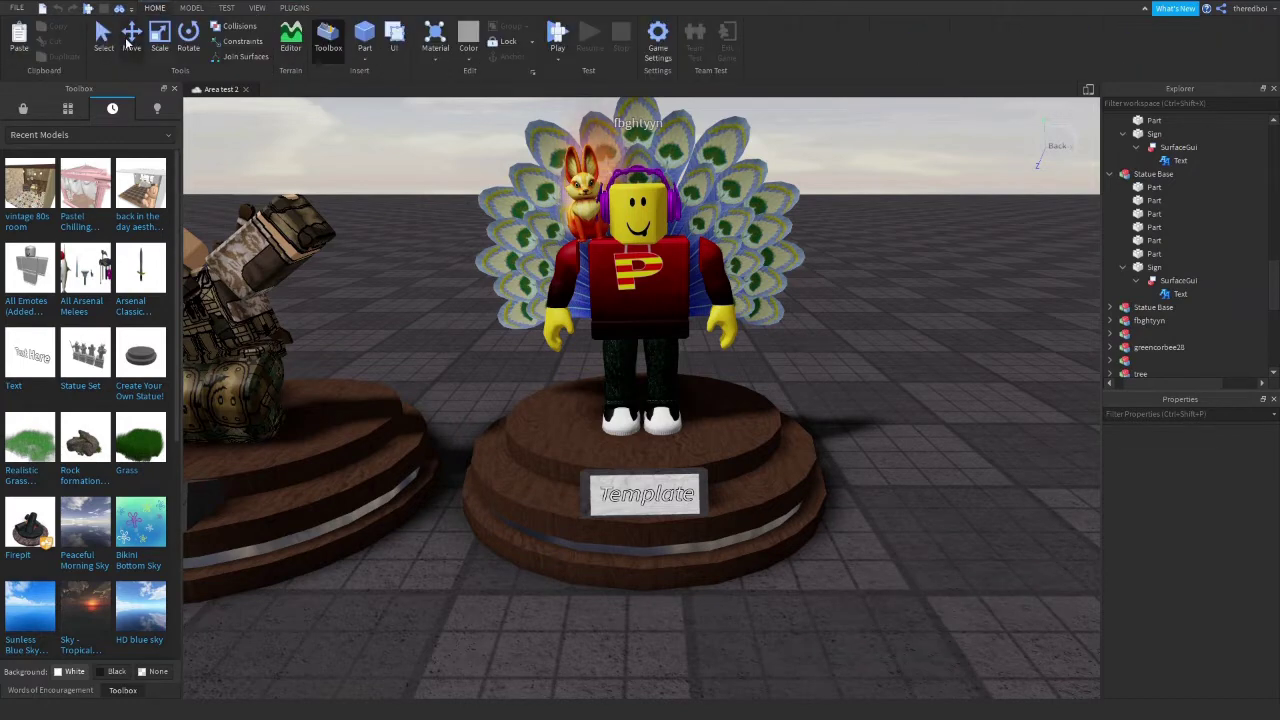
{"action": "left_click", "coordinate": [106, 38]}
Paste the saved emote animations into the peacock-tail character.
{"action": "right_click_drag", "start_coordinate": [592, 285], "coordinate": [602, 287]}
{"action": "right_click", "coordinate": [592, 288]}
{"action": "left_click", "coordinate": [641, 338]}
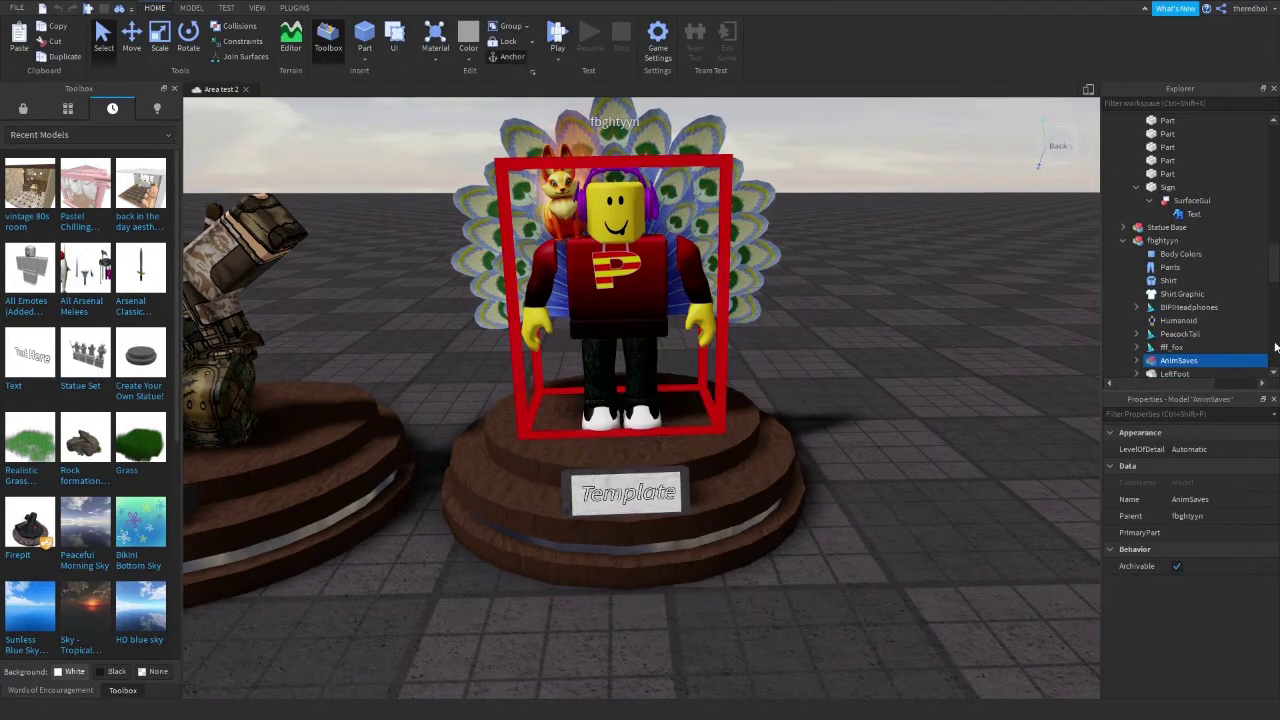
{"action": "left_click", "coordinate": [920, 447]}
Open the peacock-tail character in the Animation Editor.
{"action": "left_click", "coordinate": [299, 10]}
{"action": "left_click", "coordinate": [267, 40]}
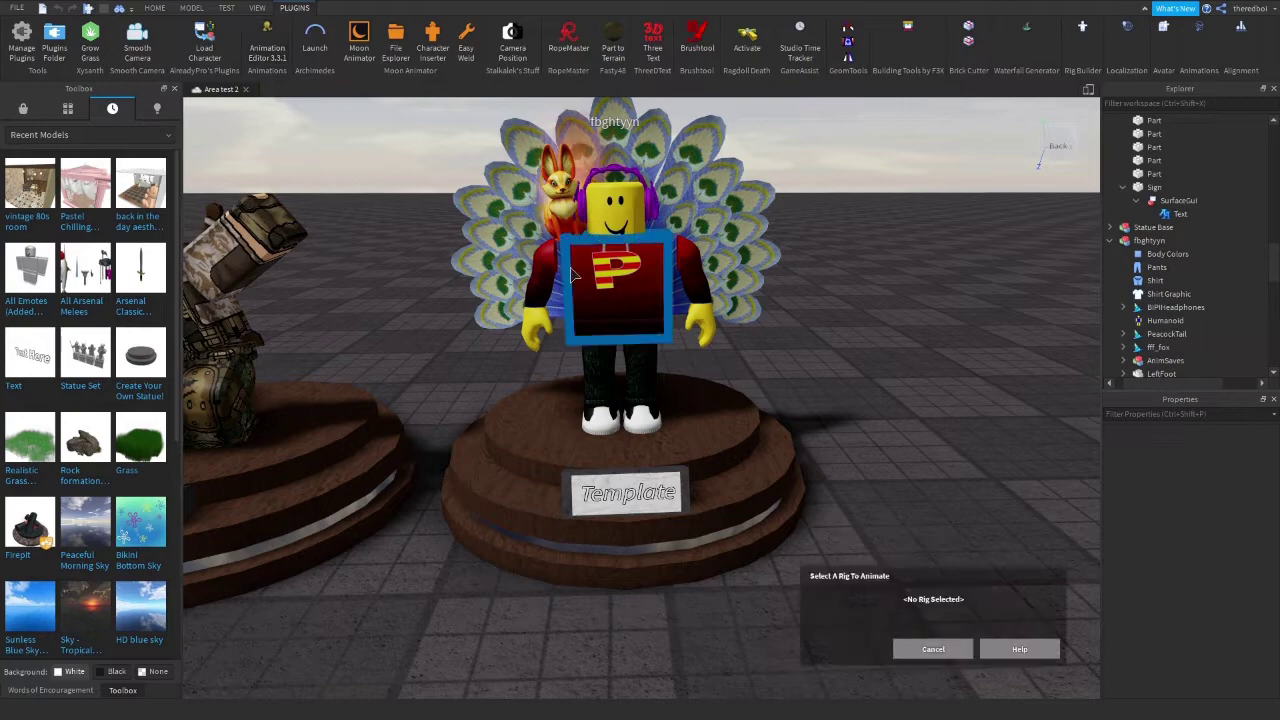
{"action": "left_click", "coordinate": [627, 322]}
{"action": "left_click", "coordinate": [842, 649]}
Try a first saved emote on the peacock-tail character.
{"action": "left_click", "coordinate": [197, 103]}
{"action": "left_click", "coordinate": [226, 164]}
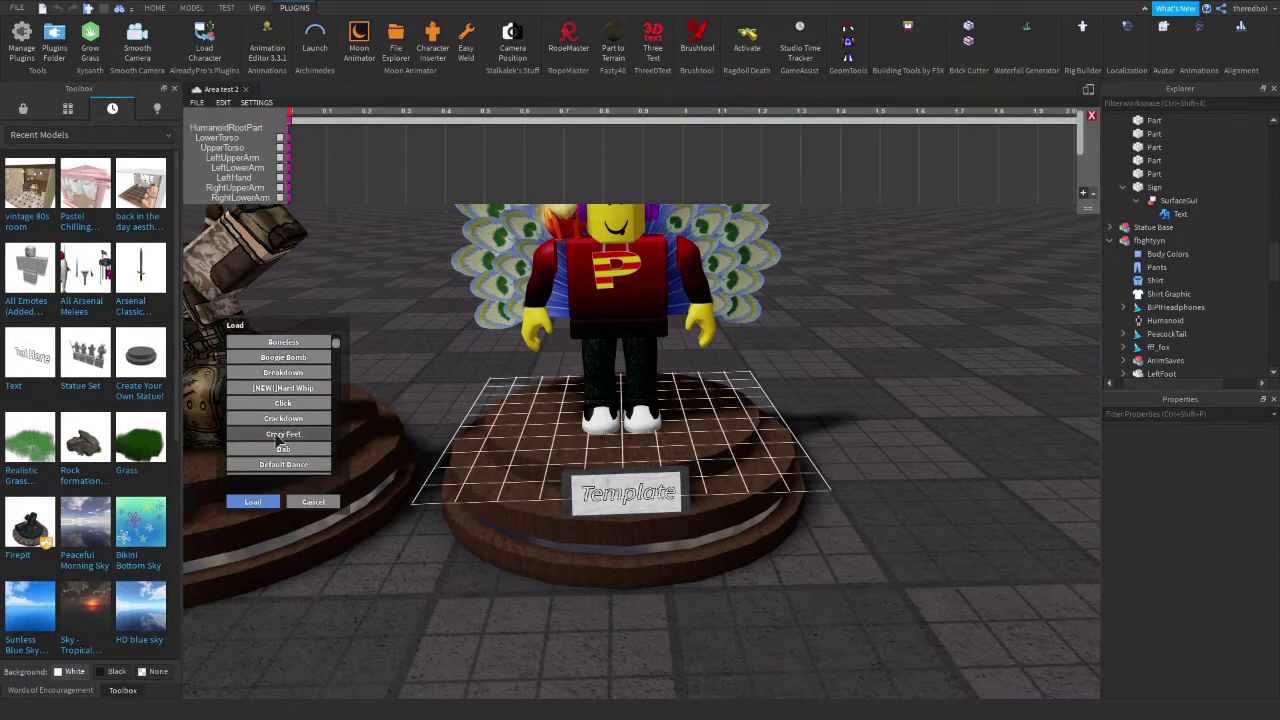
{"action": "left_click", "coordinate": [253, 502]}
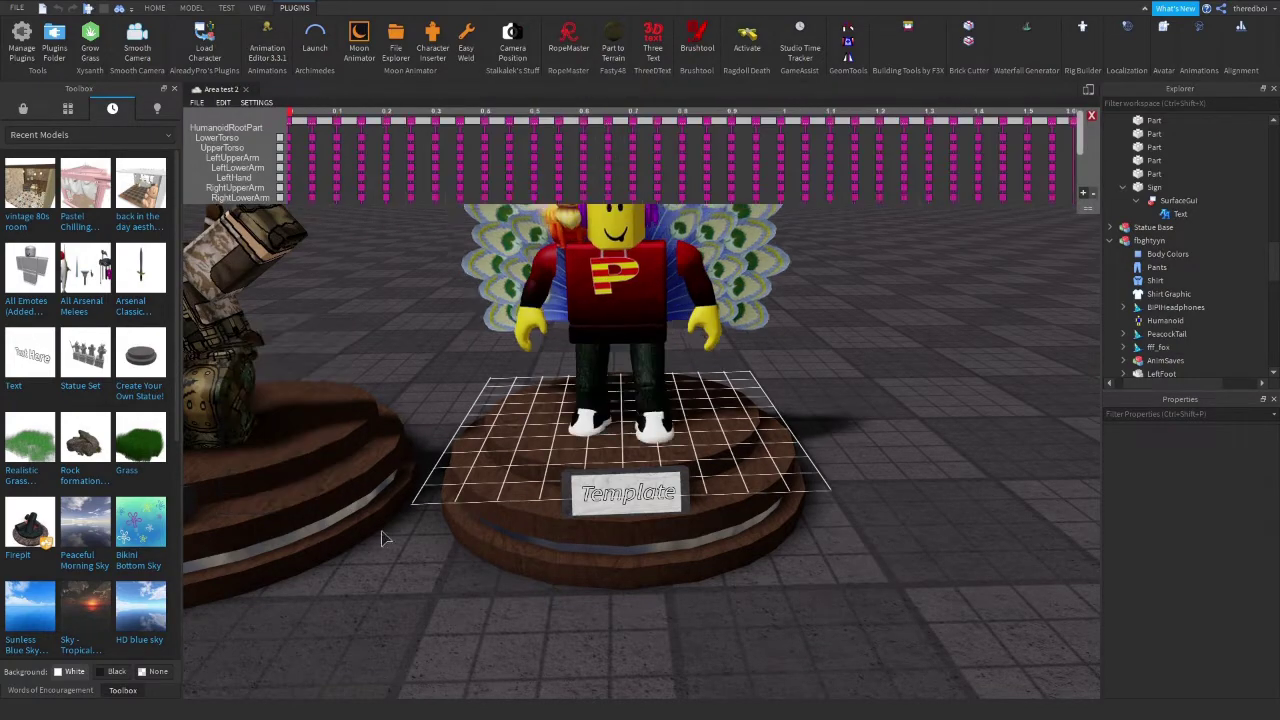
{"action": "right_click_drag", "start_coordinate": [382, 532], "coordinate": [367, 343]}
{"action": "scroll", "coordinate": [367, 343], "scroll_direction": "down", "scroll_amount": 1}
Try a second saved emote from further down the list on the peacock-tail character.
{"action": "left_click", "coordinate": [197, 103]}
{"action": "left_click", "coordinate": [239, 166]}
{"action": "left_click_drag", "start_coordinate": [336, 343], "coordinate": [337, 398]}
{"action": "left_click", "coordinate": [297, 422]}
{"action": "left_click", "coordinate": [253, 502]}
Try a third saved emote on the peacock-tail character and scrub the timeline to a pose with one arm raised.
{"action": "left_click", "coordinate": [197, 103]}
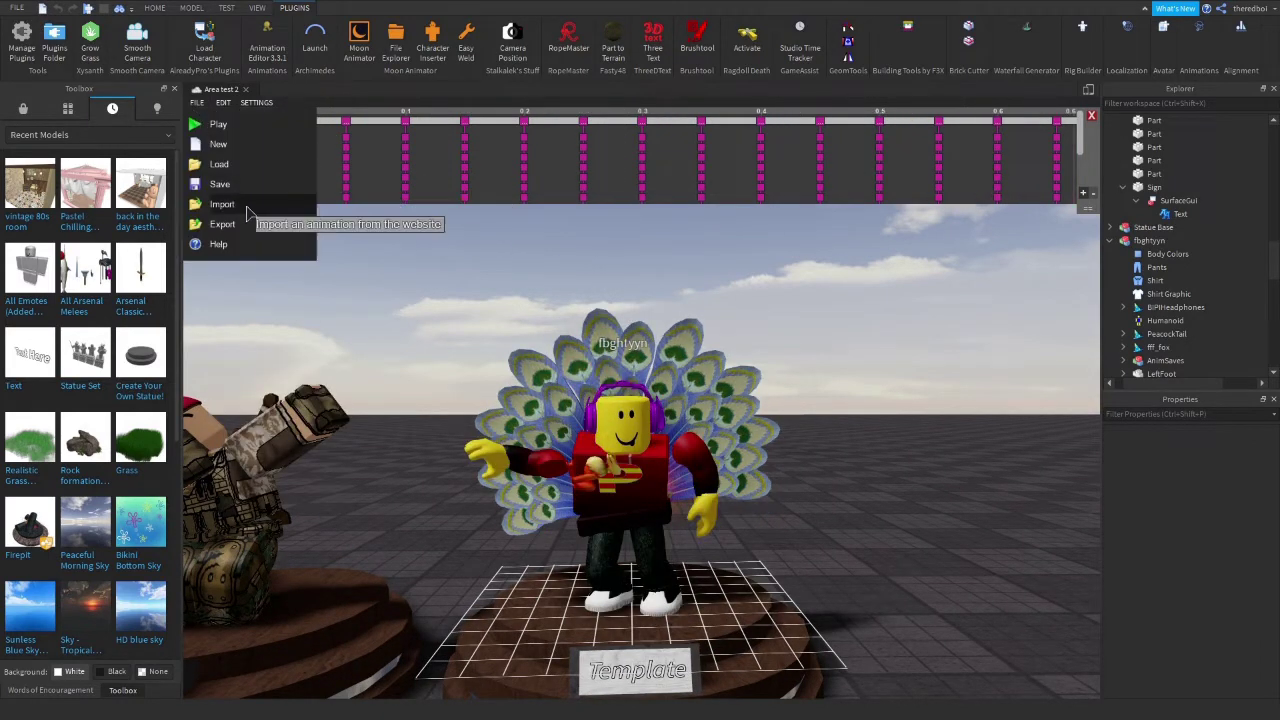
{"action": "left_click", "coordinate": [240, 165]}
{"action": "left_click_drag", "start_coordinate": [336, 344], "coordinate": [336, 395]}
{"action": "left_click", "coordinate": [262, 501]}
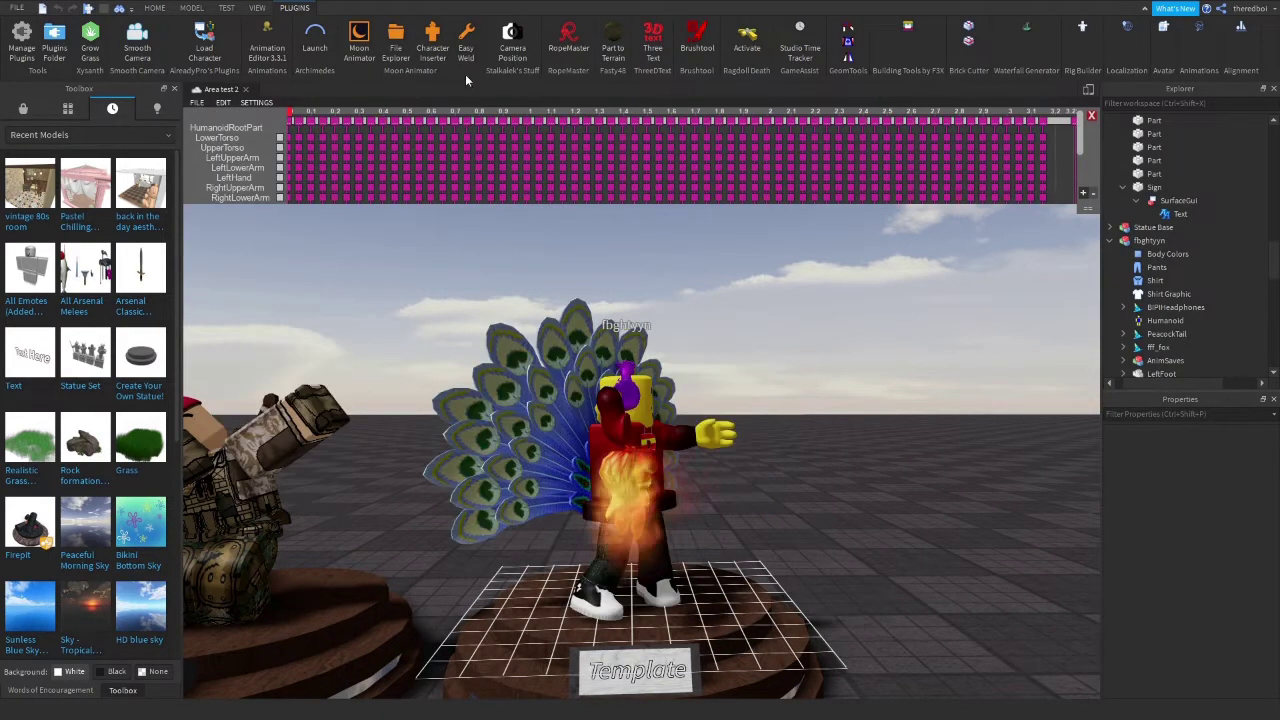
{"action": "left_click_drag", "start_coordinate": [658, 130], "coordinate": [563, 136]}
{"action": "right_click_drag", "start_coordinate": [818, 512], "coordinate": [825, 524]}
{"action": "scroll", "coordinate": [825, 524], "scroll_direction": "down", "scroll_amount": 5}
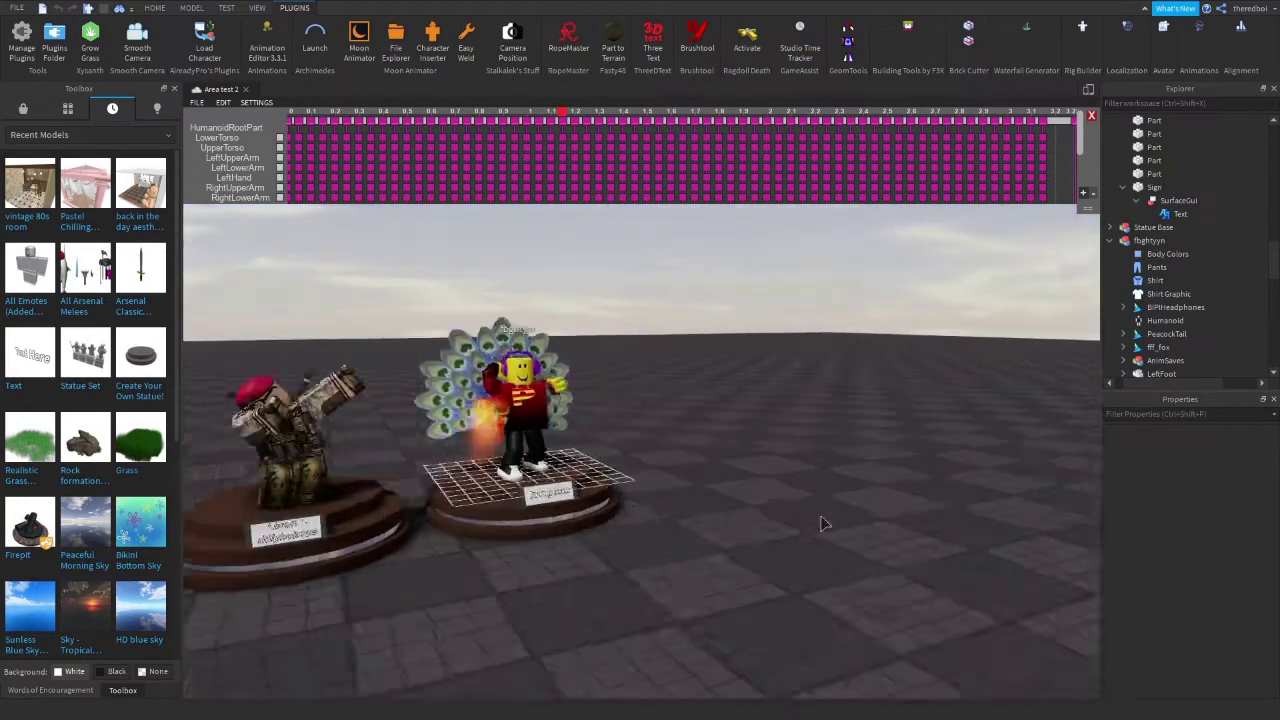
Load the Take The L emote on the peacock-tail character.
{"action": "scroll", "coordinate": [545, 425], "scroll_direction": "up", "scroll_amount": 5}
{"action": "left_click", "coordinate": [197, 103]}
{"action": "left_click", "coordinate": [240, 165]}
{"action": "left_click_drag", "start_coordinate": [336, 344], "coordinate": [337, 376]}
{"action": "scroll", "coordinate": [336, 399], "scroll_direction": "down", "scroll_amount": 4}
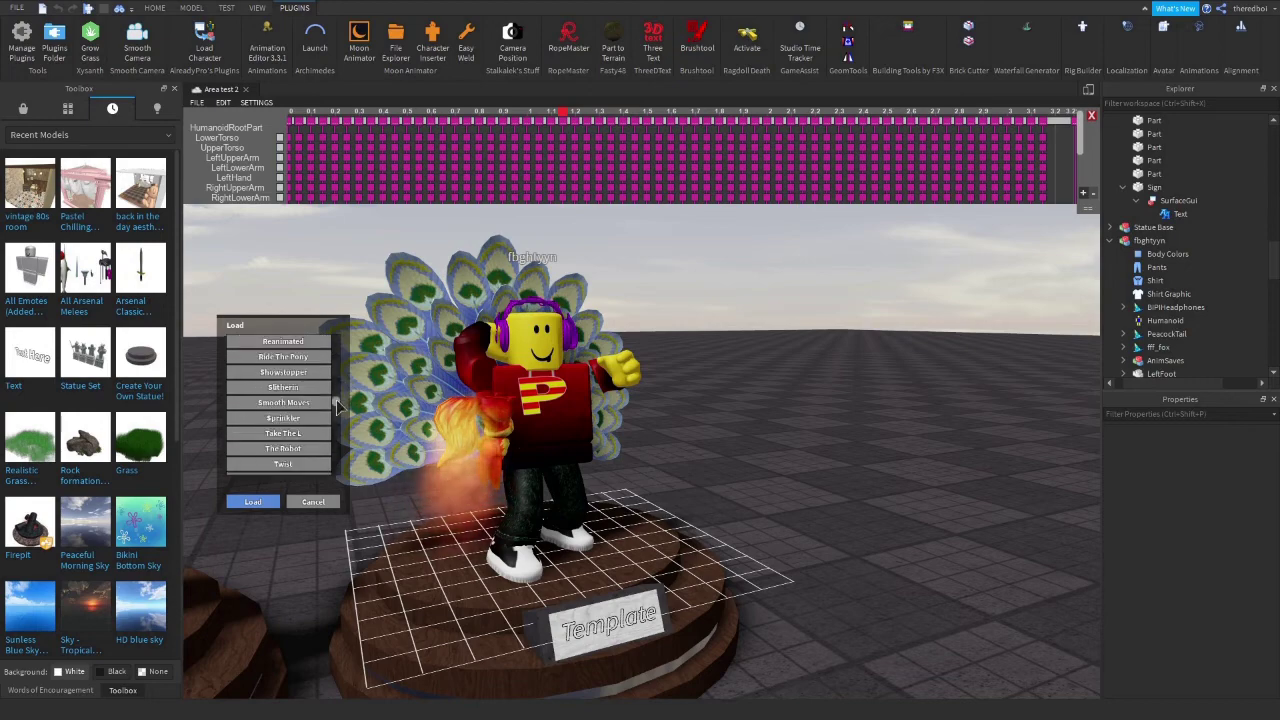
{"action": "left_click", "coordinate": [283, 432]}
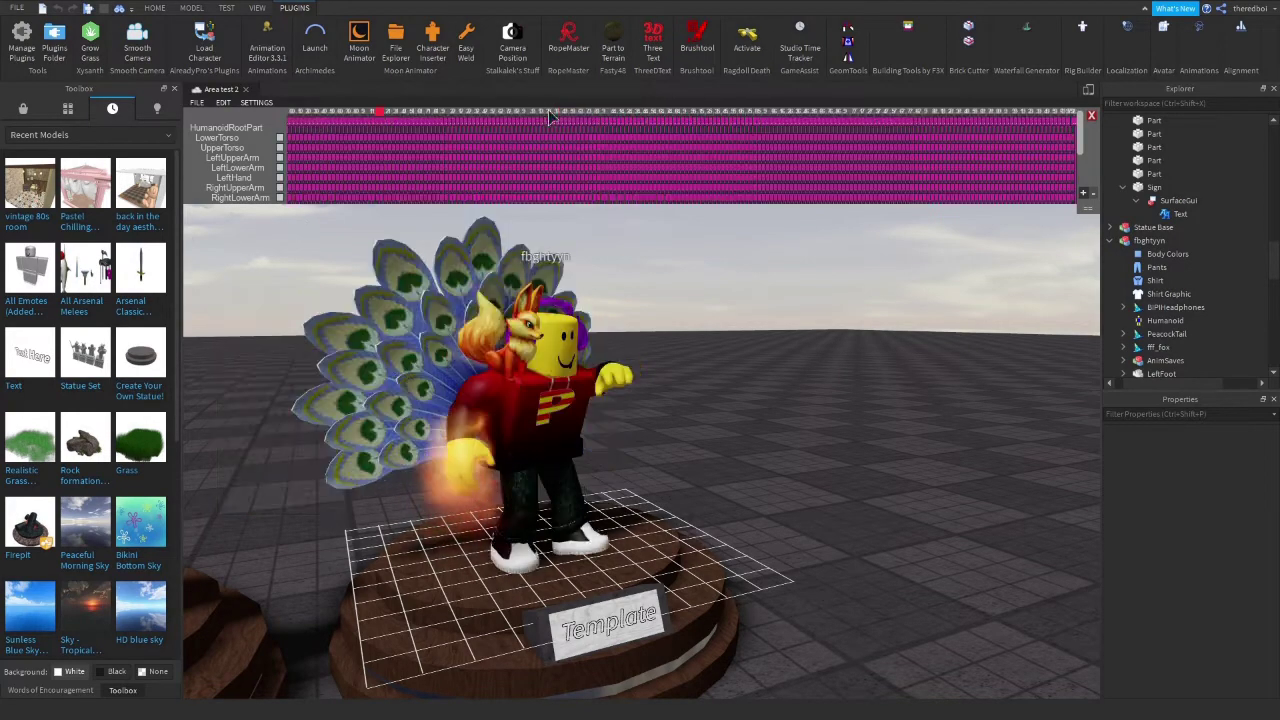
Scrub the Take The L emote to a pose with both arms bent out at the peacock-tail character's sides.
{"action": "left_click_drag", "start_coordinate": [384, 116], "coordinate": [520, 120]}
{"action": "right_click_drag", "start_coordinate": [593, 270], "coordinate": [592, 271]}
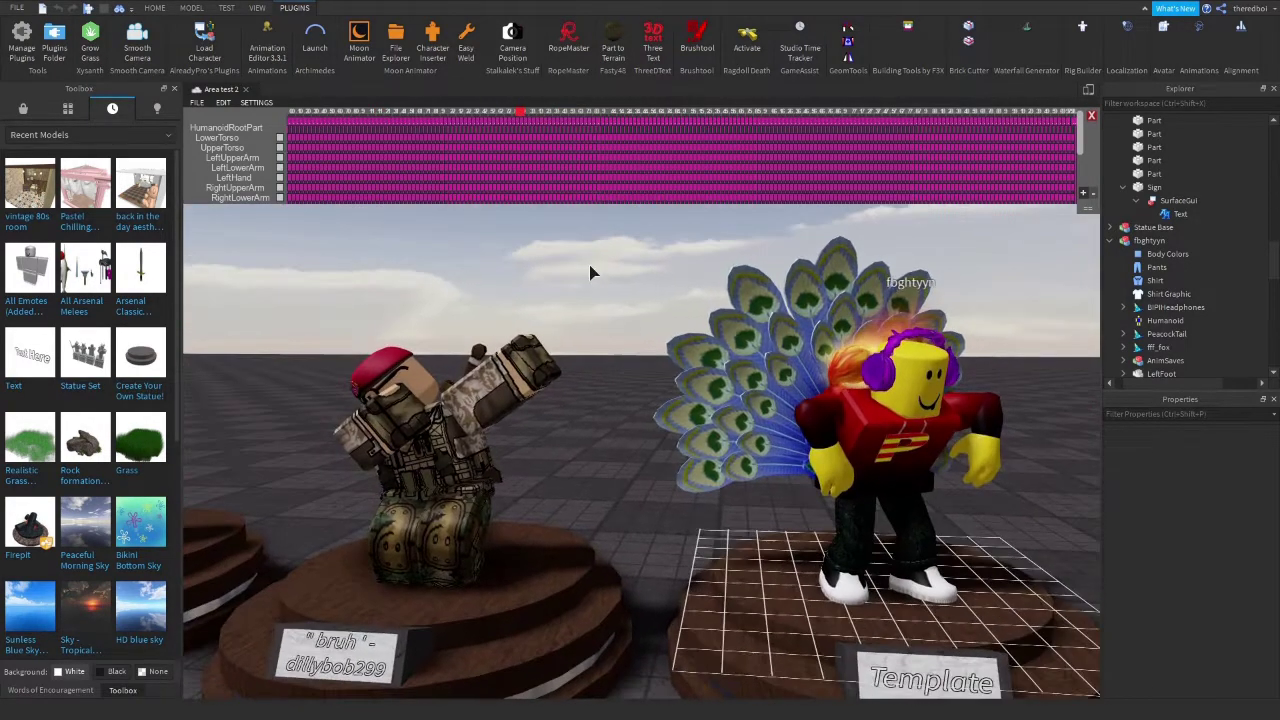
{"action": "key", "text": "s"}
{"action": "key", "text": "w"}
{"action": "key", "text": "s"}
Duplicate the posed peacock-tail character model, leave the animation editor and delete the original.
{"action": "left_click", "coordinate": [1138, 243]}
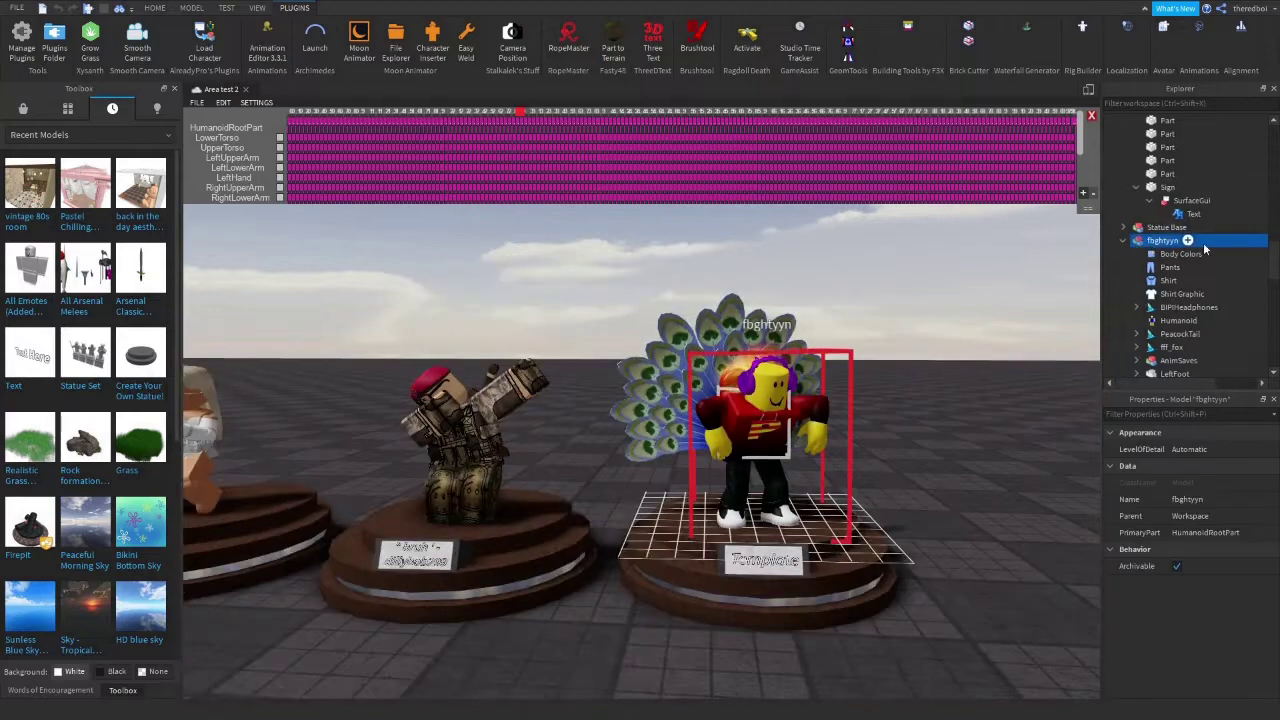
{"action": "key", "text": "ctrl+d"}
{"action": "scroll", "coordinate": [1168, 212], "scroll_direction": "up", "scroll_amount": 5}
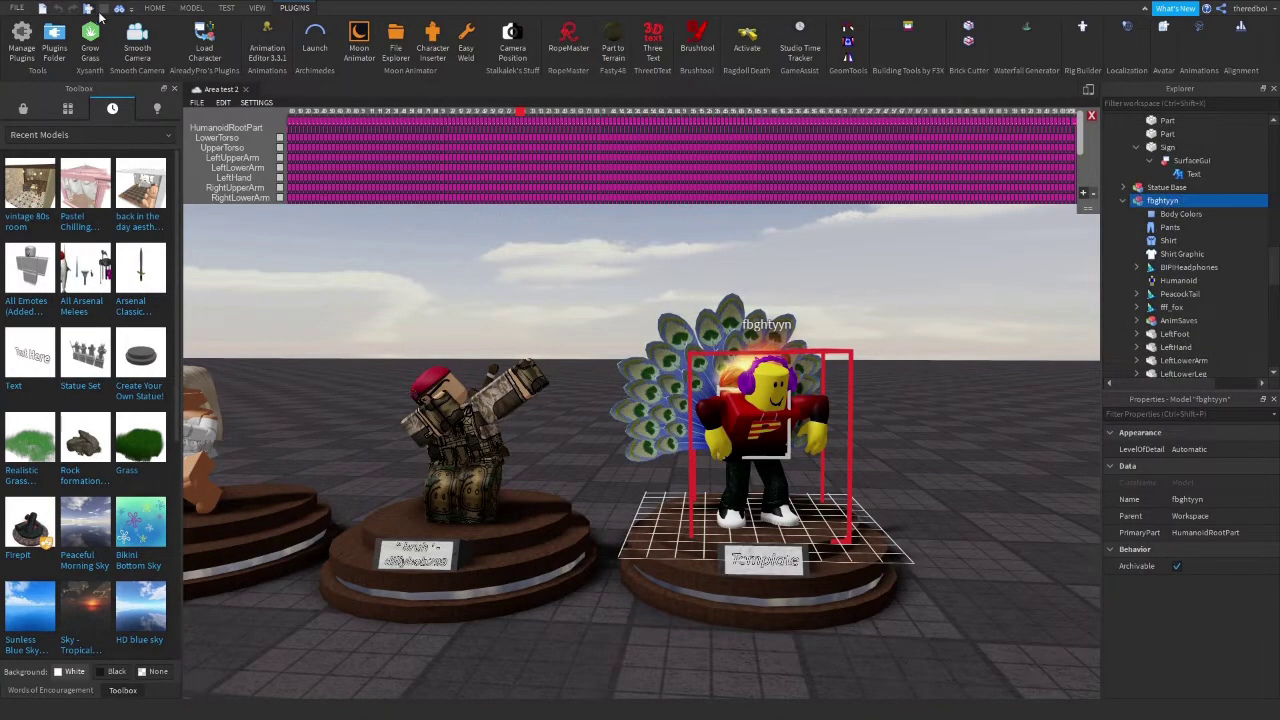
{"action": "left_click", "coordinate": [154, 8]}
{"action": "right_click_drag", "start_coordinate": [503, 209], "coordinate": [503, 250]}
{"action": "key", "text": "Delete"}
{"action": "scroll", "coordinate": [506, 212], "scroll_direction": "down", "scroll_amount": 3}
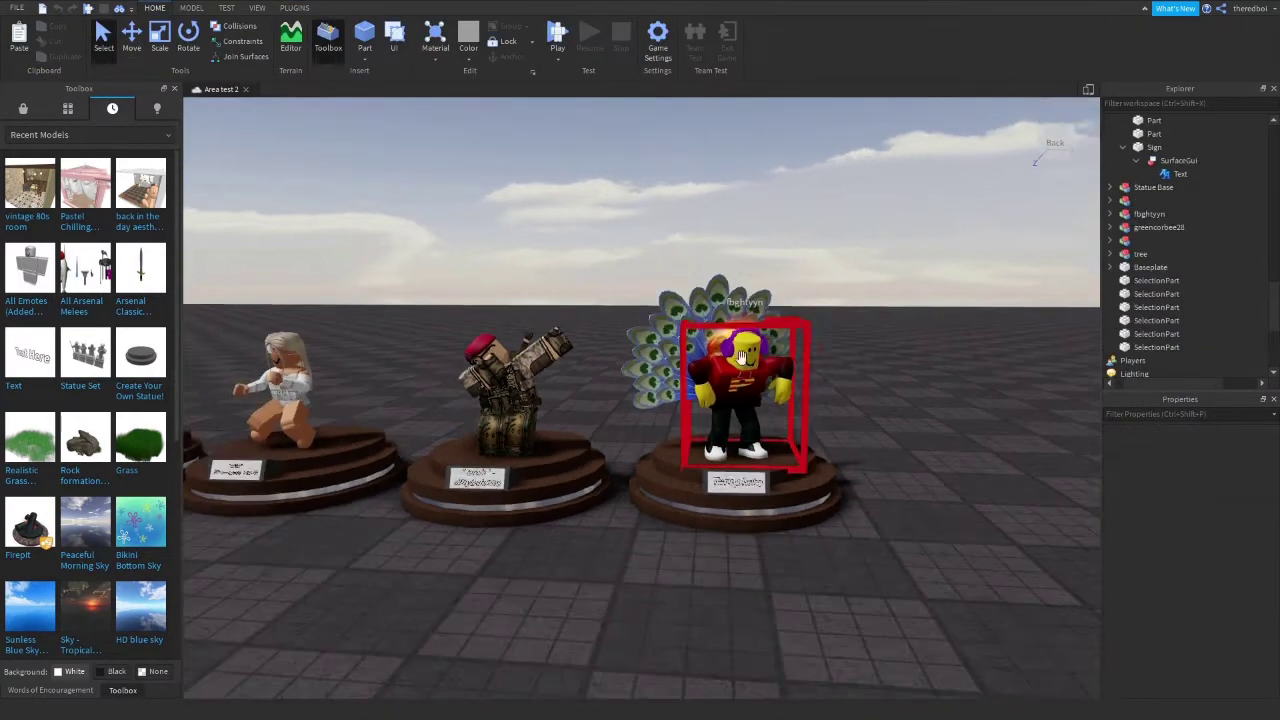
Clear the model name of the posed peacock-tail character so the field is empty.
{"action": "left_click", "coordinate": [1170, 214]}
{"action": "left_click", "coordinate": [1243, 498]}
{"action": "key", "text": "BackSpace"}
{"action": "left_click", "coordinate": [995, 350]}
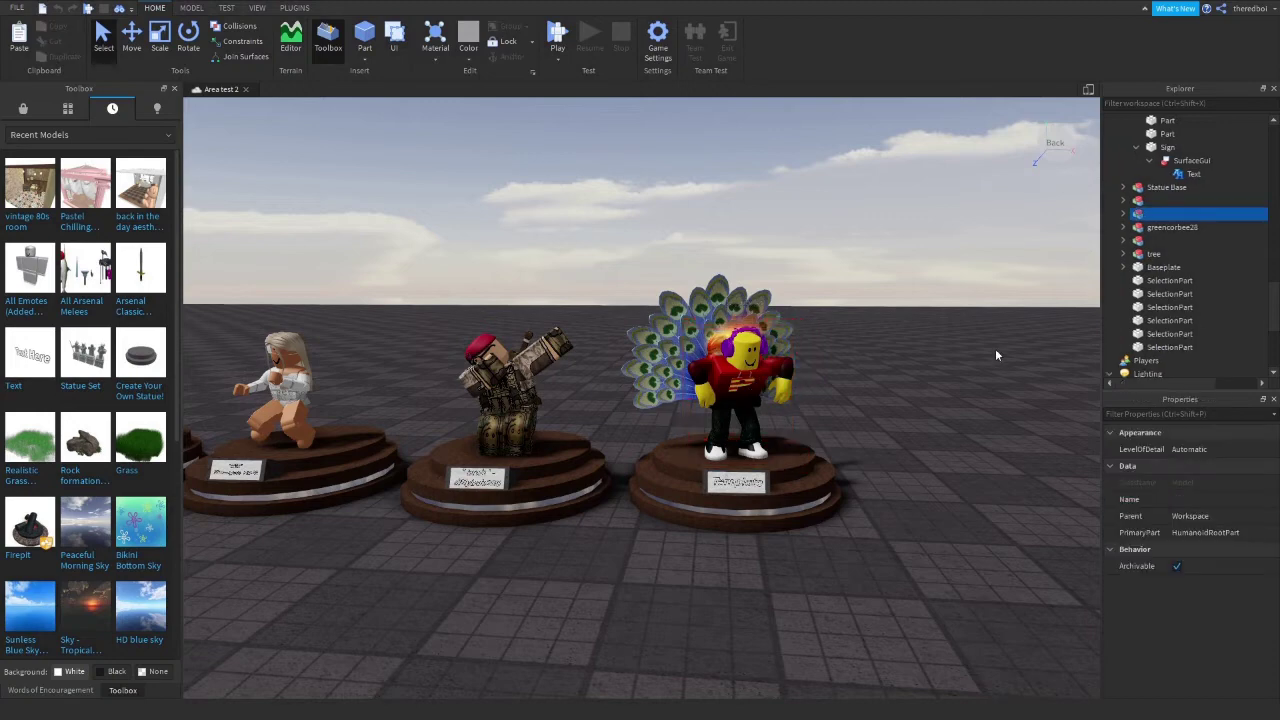
Replace the Template text on the peacock-tail statue's plaque with a quote beginning "i made waterm", inside the Statue Base sign.
{"action": "left_click", "coordinate": [797, 474]}
{"action": "left_click", "coordinate": [1122, 187]}
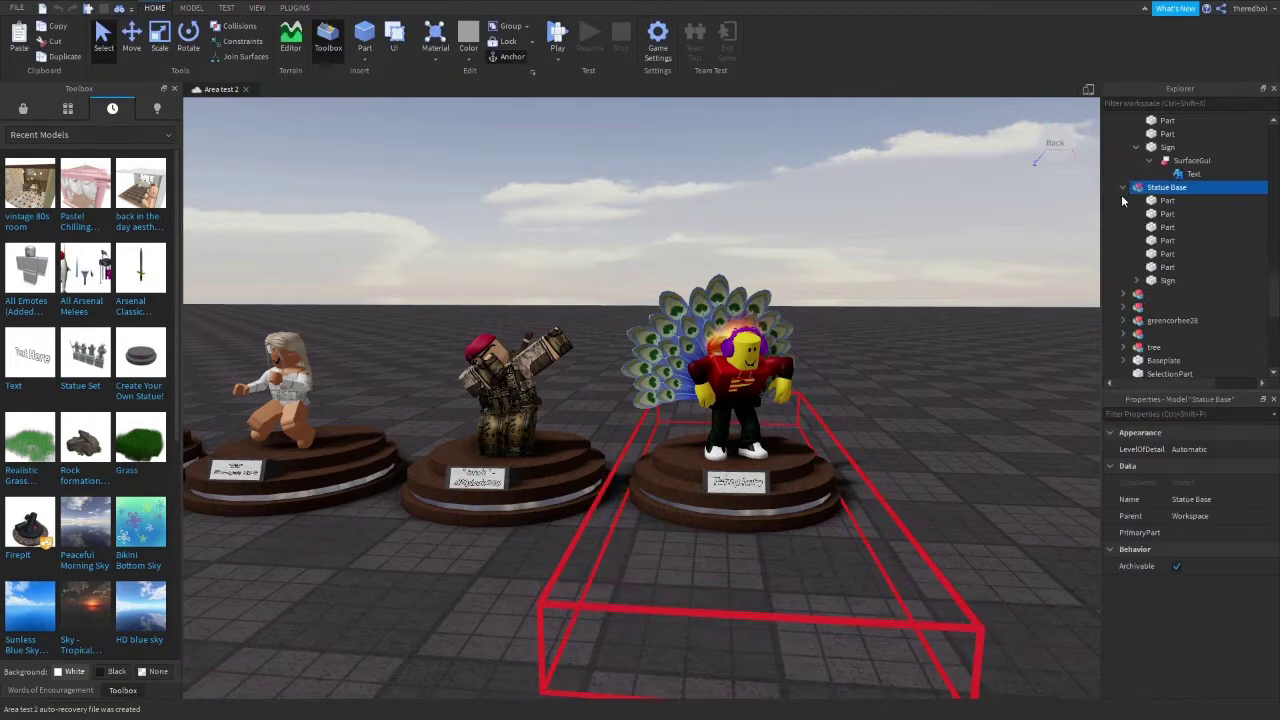
{"action": "left_click", "coordinate": [1150, 294]}
{"action": "left_click", "coordinate": [1189, 307]}
{"action": "left_click_drag", "start_coordinate": [1274, 498], "coordinate": [1275, 603]}
{"action": "left_click", "coordinate": [1237, 657]}
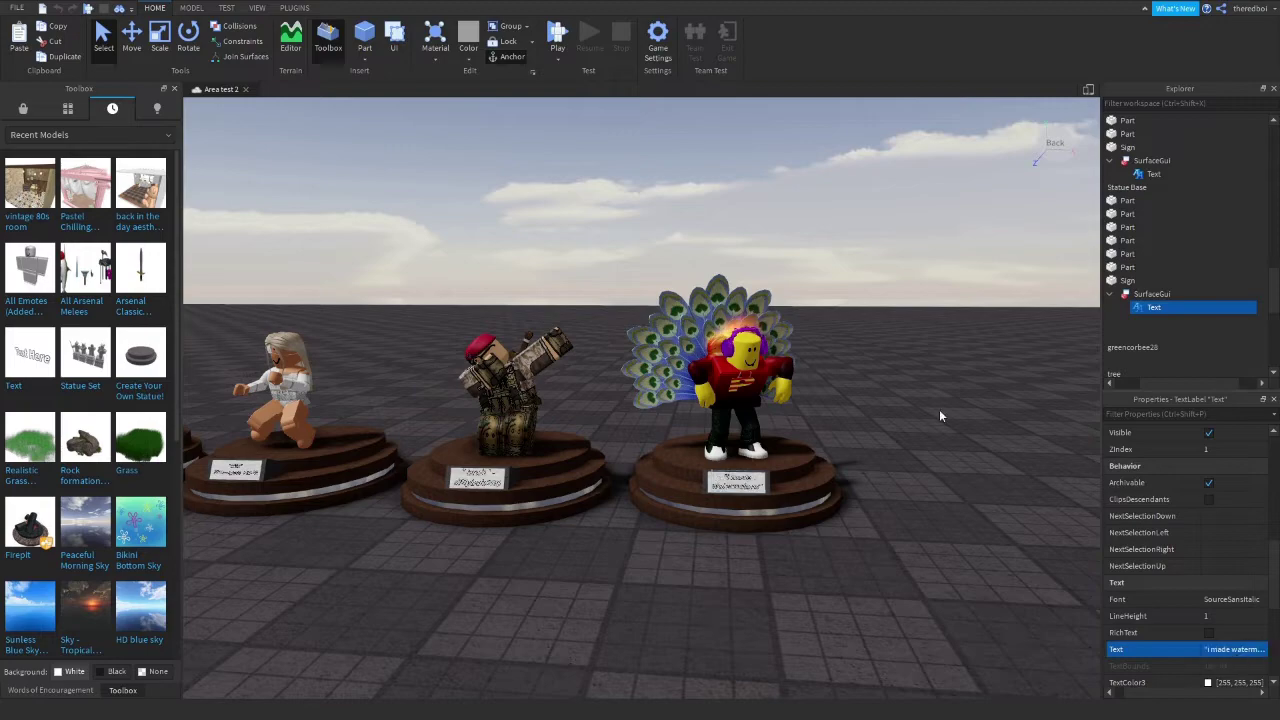
Examine the row of posed statues and their quote plaques from the front, moving along from one pedestal to the next.
{"action": "left_click", "coordinate": [1220, 228]}
{"action": "left_click_drag", "start_coordinate": [1202, 384], "coordinate": [1174, 384]}
{"action": "mouse_move", "coordinate": [1275, 283]}
{"action": "left_mouse_down"}
{"action": "mouse_move", "coordinate": [1276, 309]}
{"action": "mouse_move", "coordinate": [1275, 276]}
{"action": "left_mouse_up"}
{"action": "right_click_drag", "start_coordinate": [934, 312], "coordinate": [926, 568]}
{"action": "key", "text": "w"}
{"action": "key", "text": "s"}
{"action": "key", "text": "s"}
{"action": "key", "text": "a"}
{"action": "key", "text": "w"}
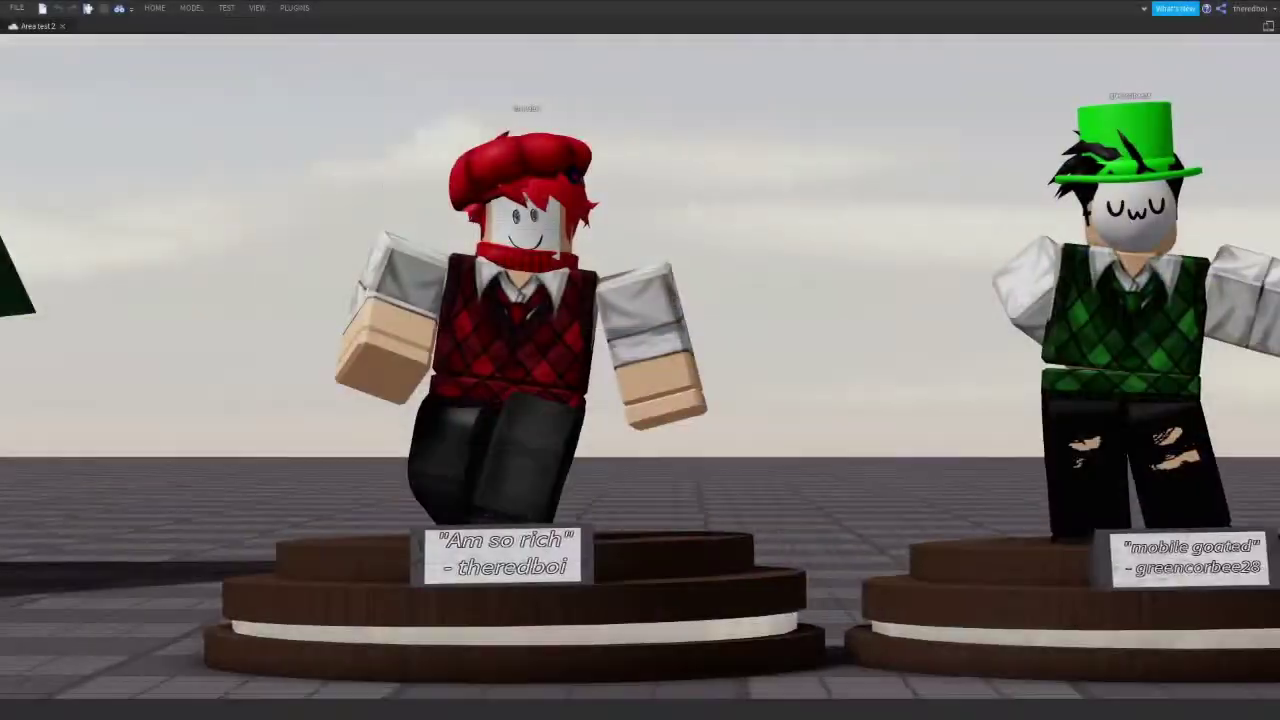
{"action": "key", "text": "d"}
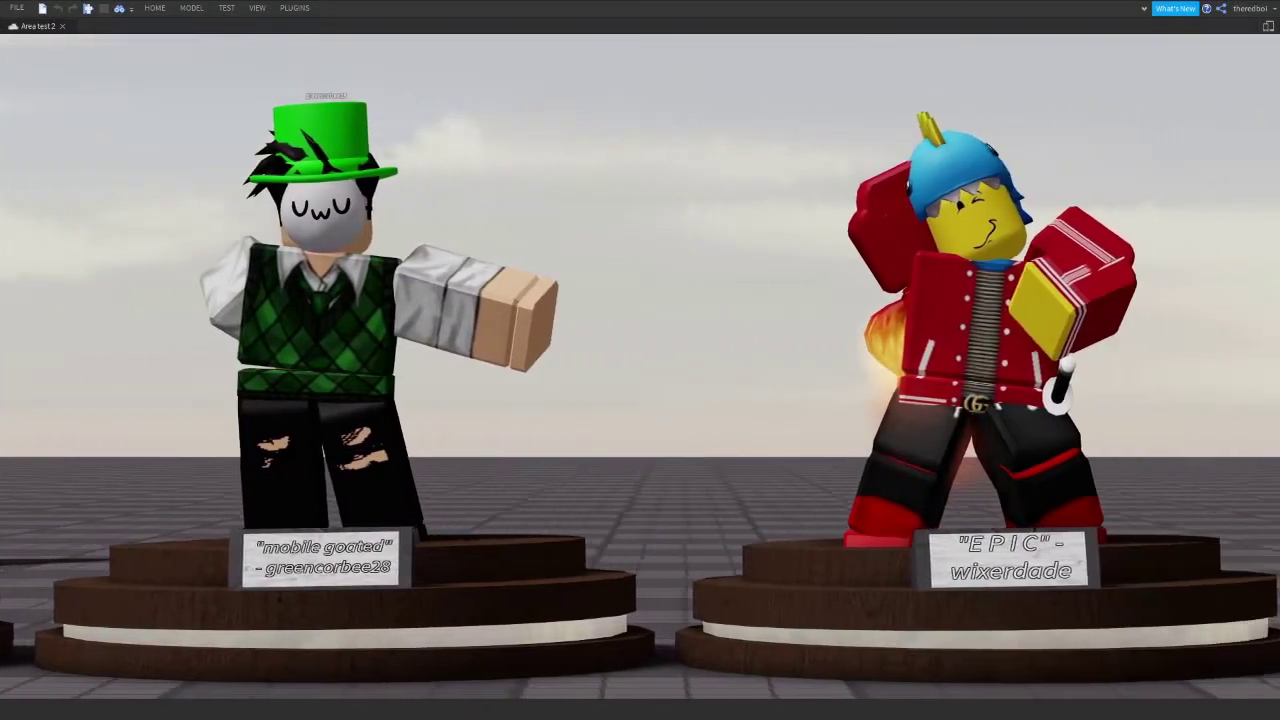